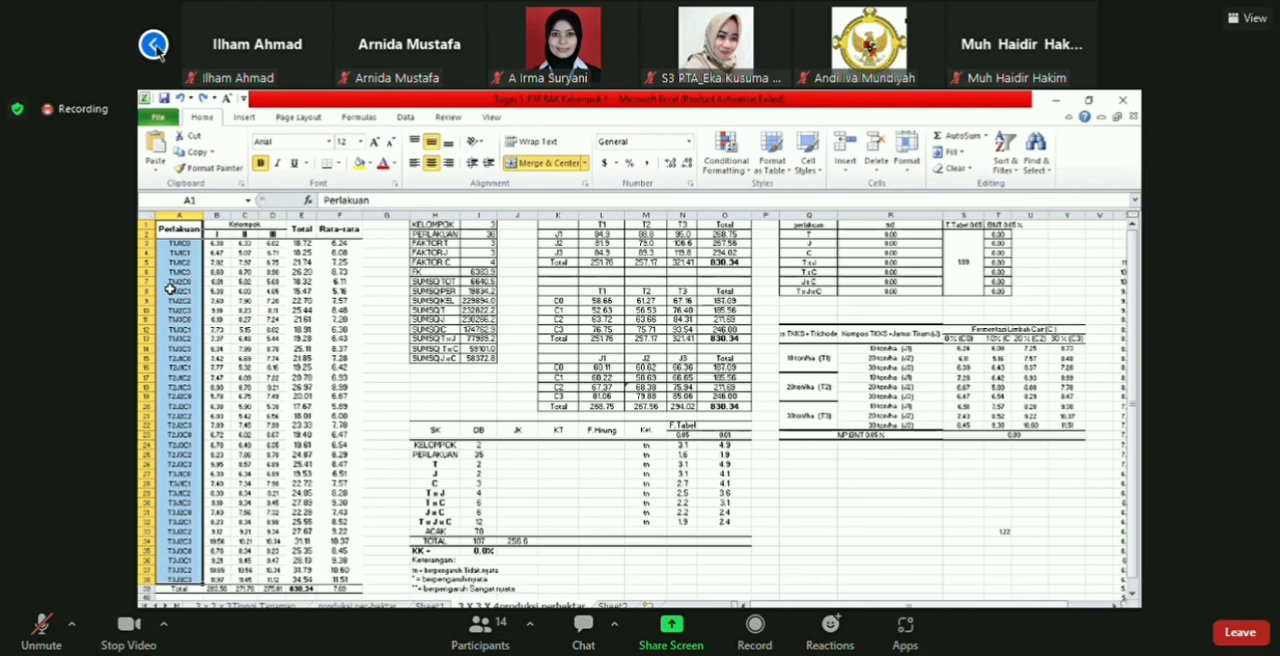
pyautogui.click(153, 44)
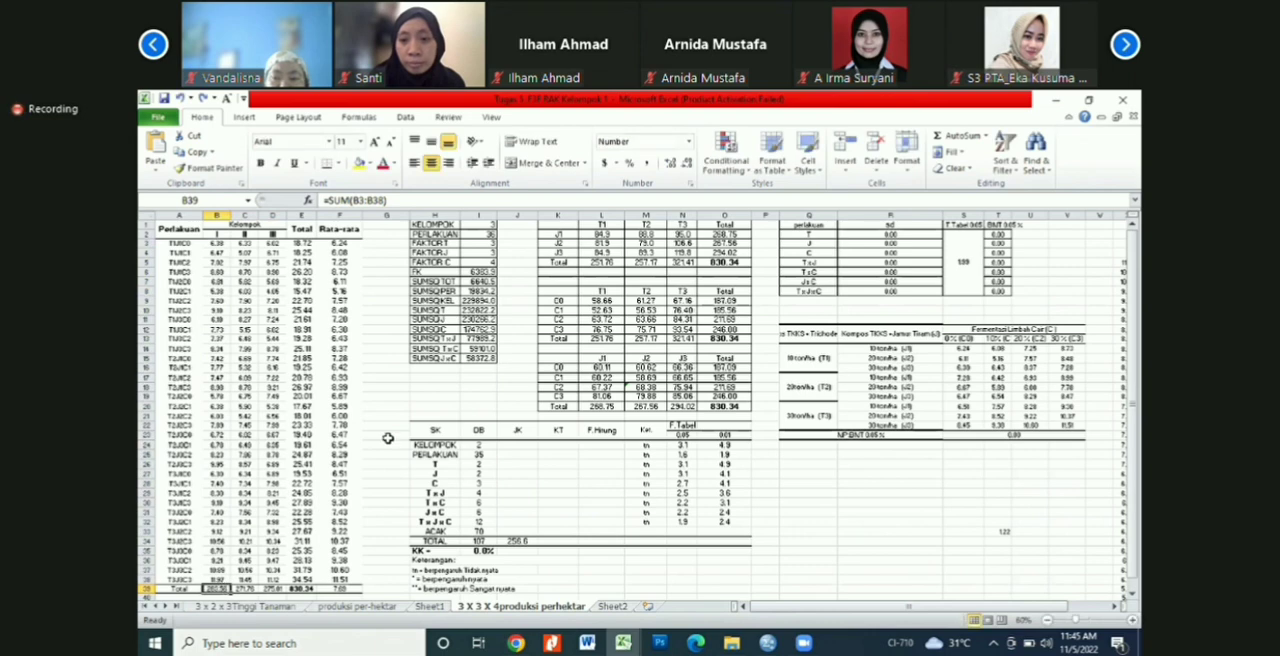
pyautogui.click(154, 44)
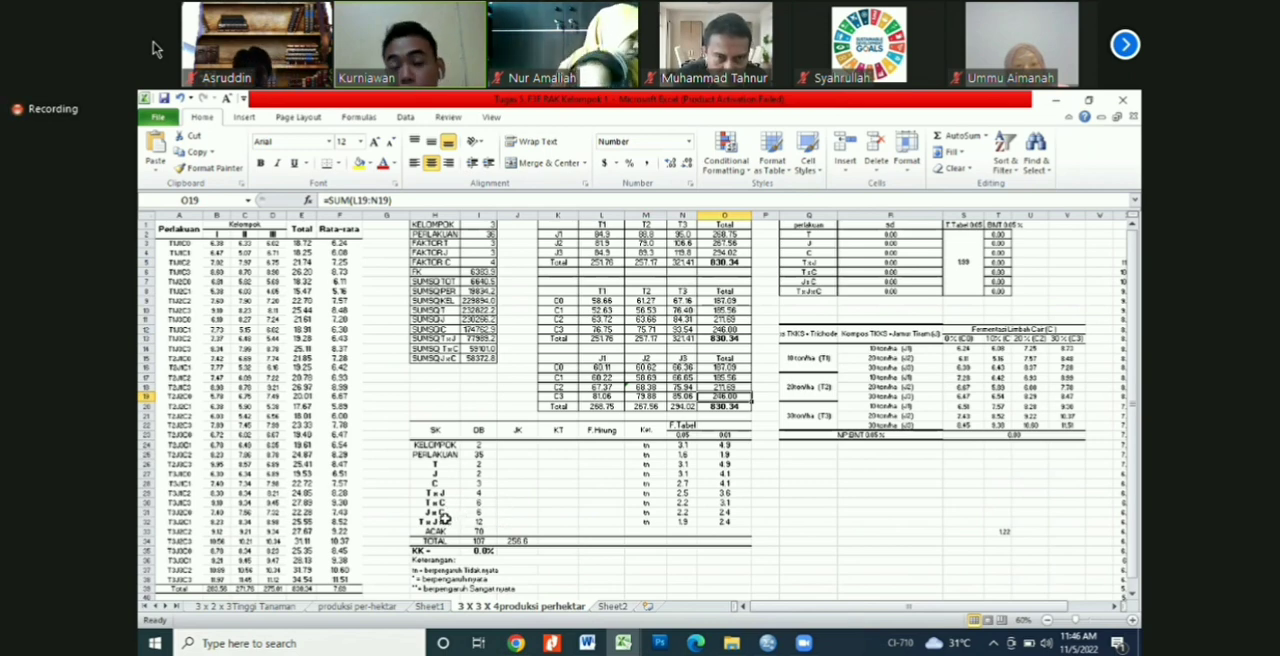
pyautogui.click(1126, 45)
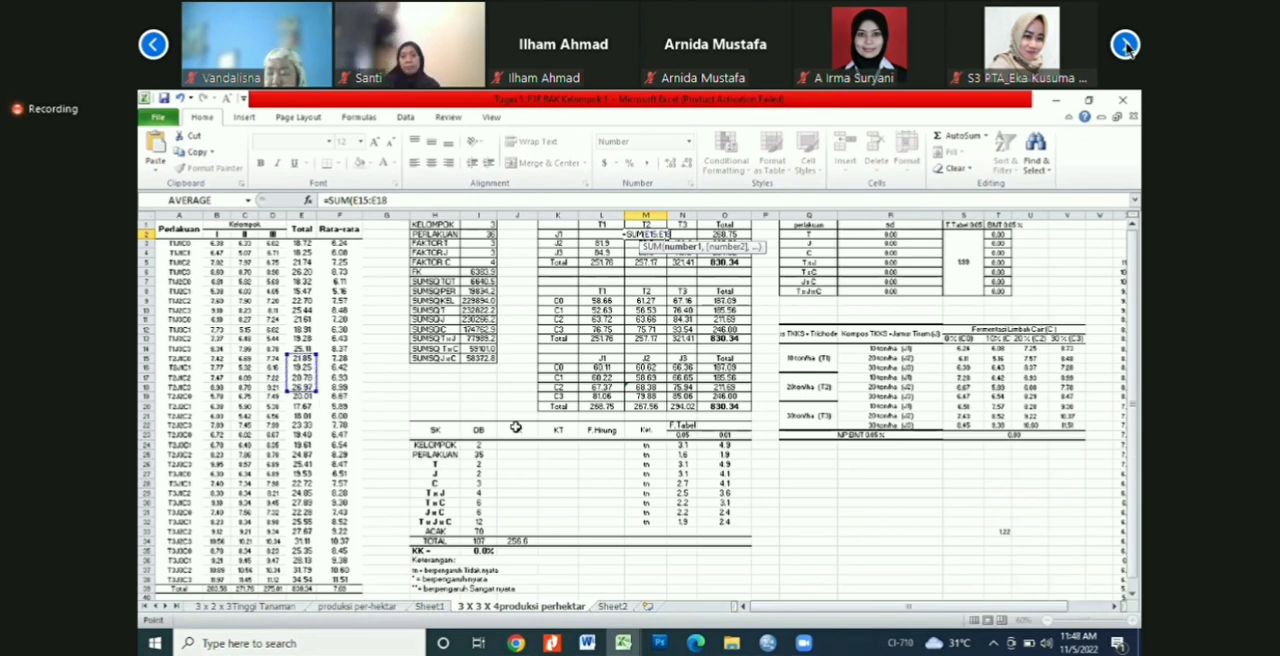
# Step: Complete the J1–T2 cell with the sum of E15:E18, and check the formulas in cells N4 and M12
pyautogui.press('Return')
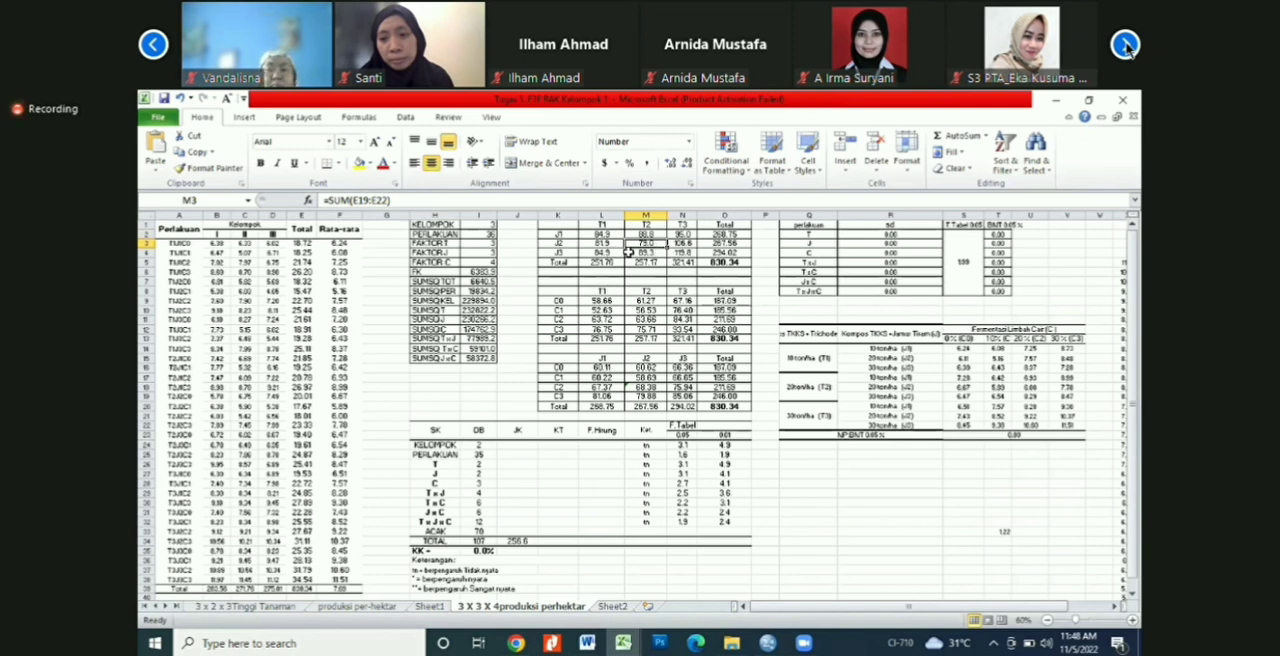
pyautogui.click(682, 252)
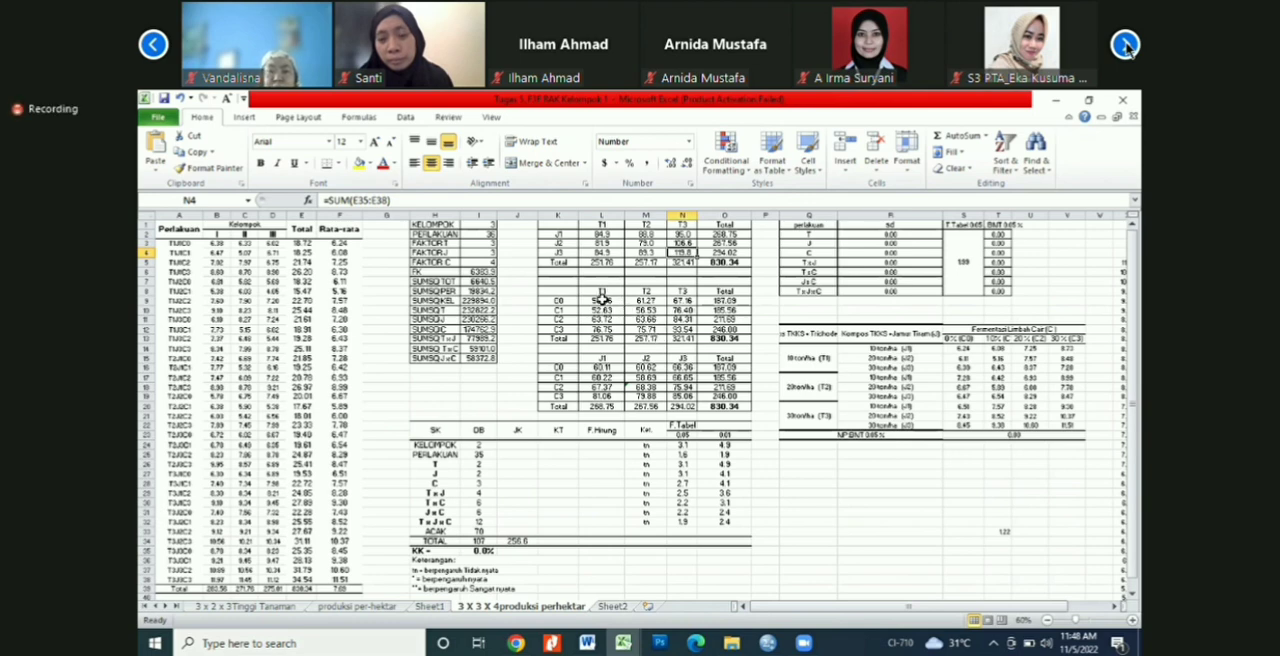
pyautogui.click(645, 329)
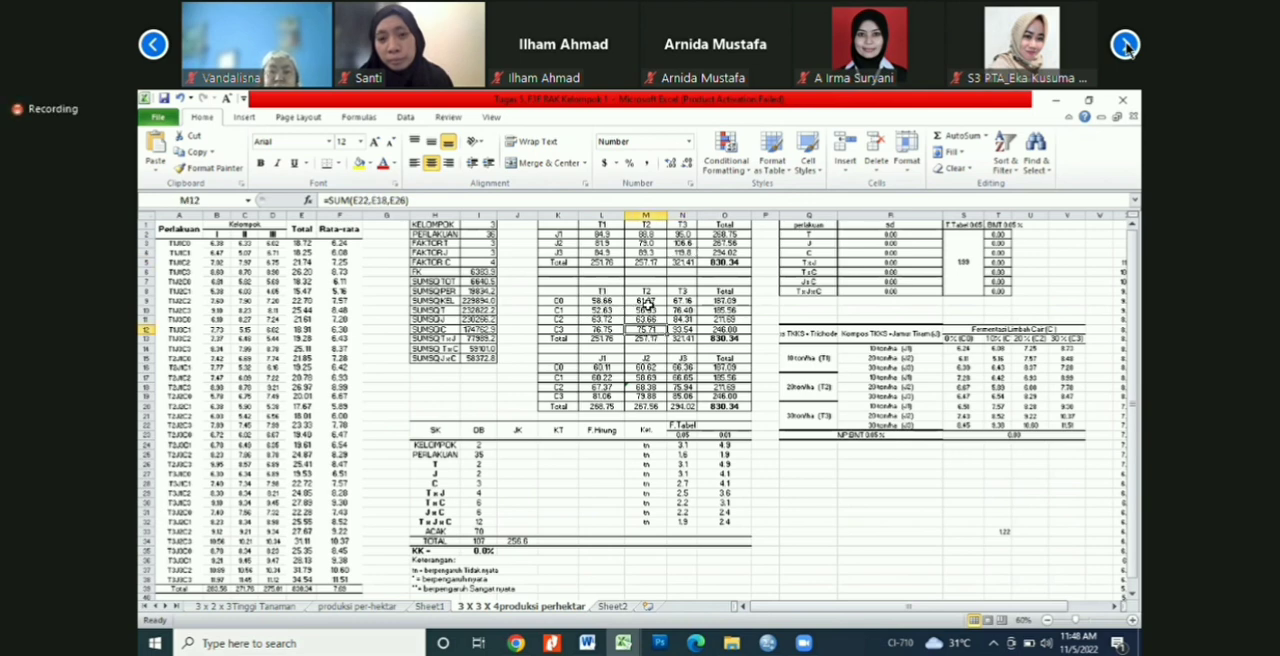
# Step: Clear the T1 and T2 values in the C0 row of the T × C table, cells L9 and M9
pyautogui.click(622, 301)
pyautogui.press('Delete')
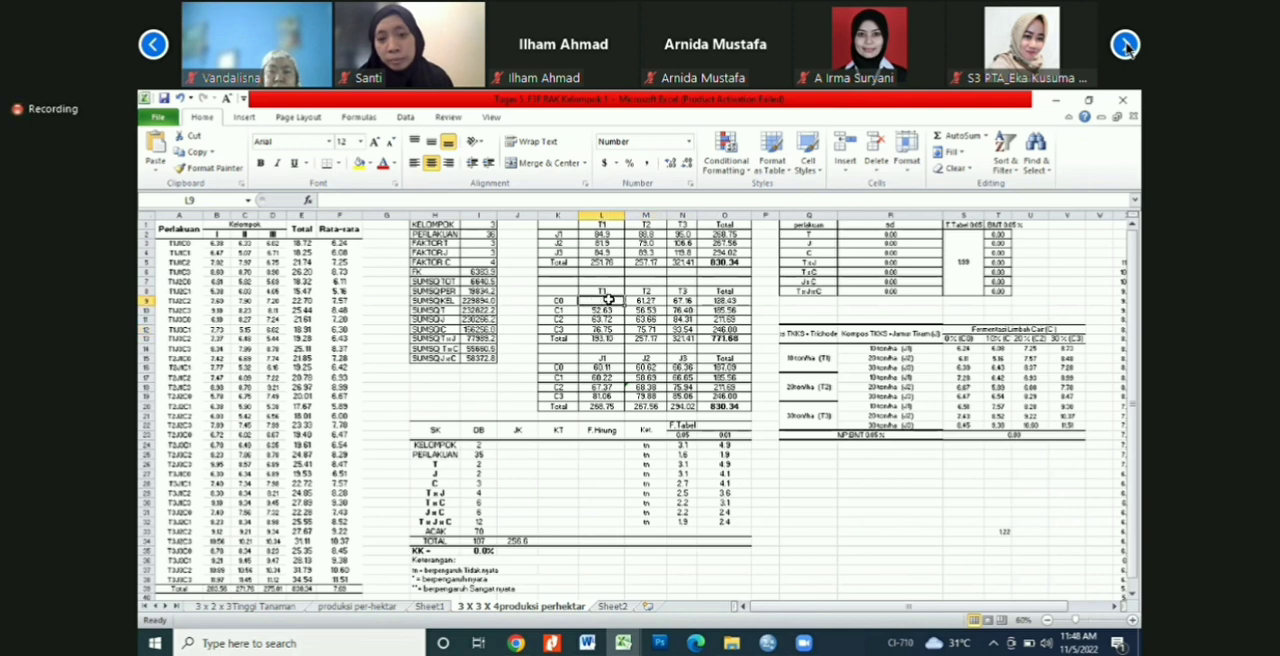
pyautogui.press('Right')
pyautogui.press('Delete')
pyautogui.press('Left')
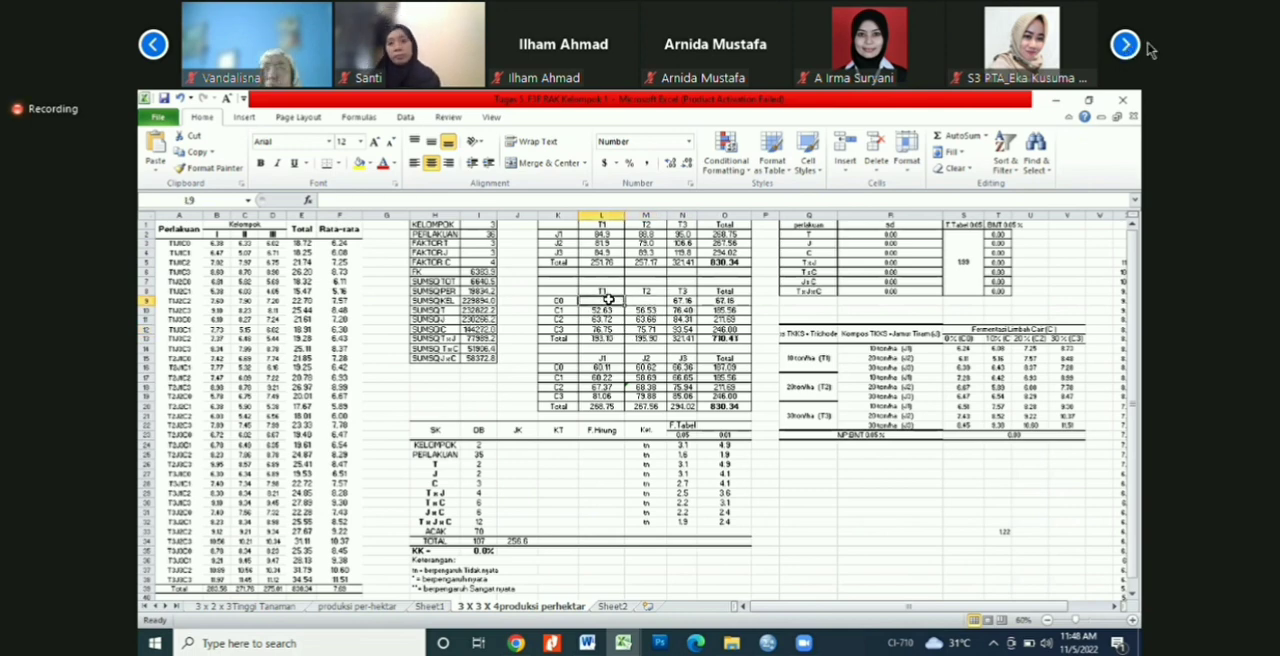
# Step: Start a SUM formula in the C0–T1 cell L9 and turn off the meeting video
pyautogui.write('=s')
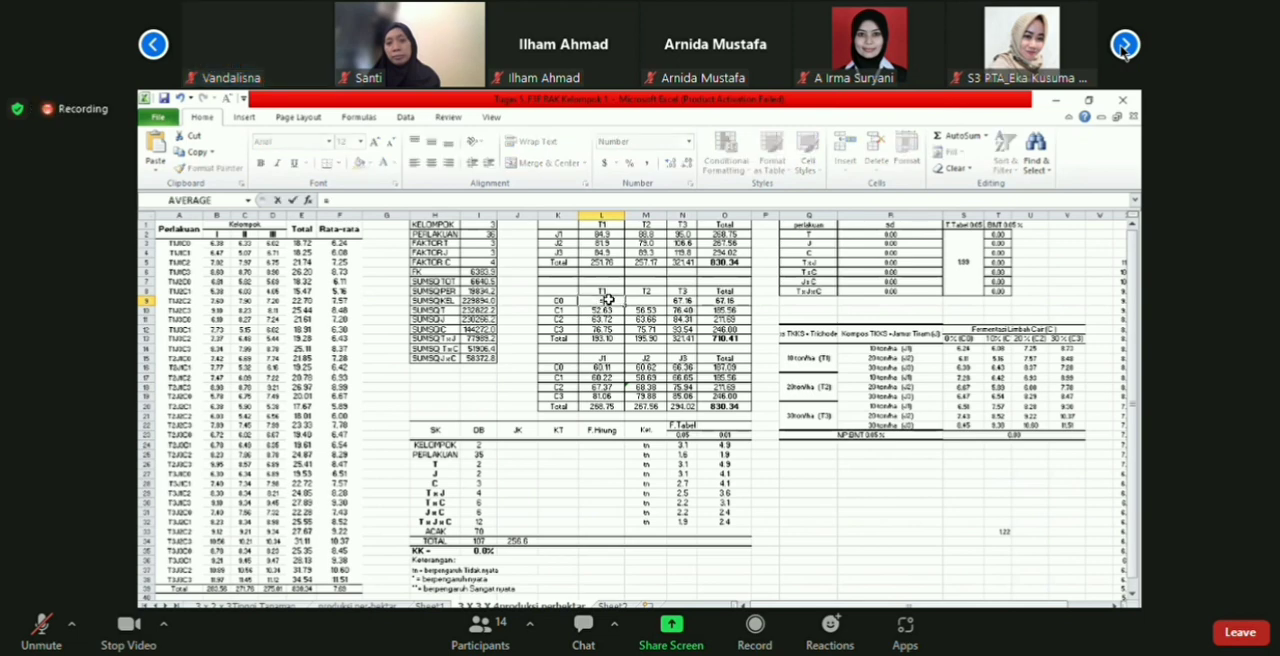
pyautogui.write('um')
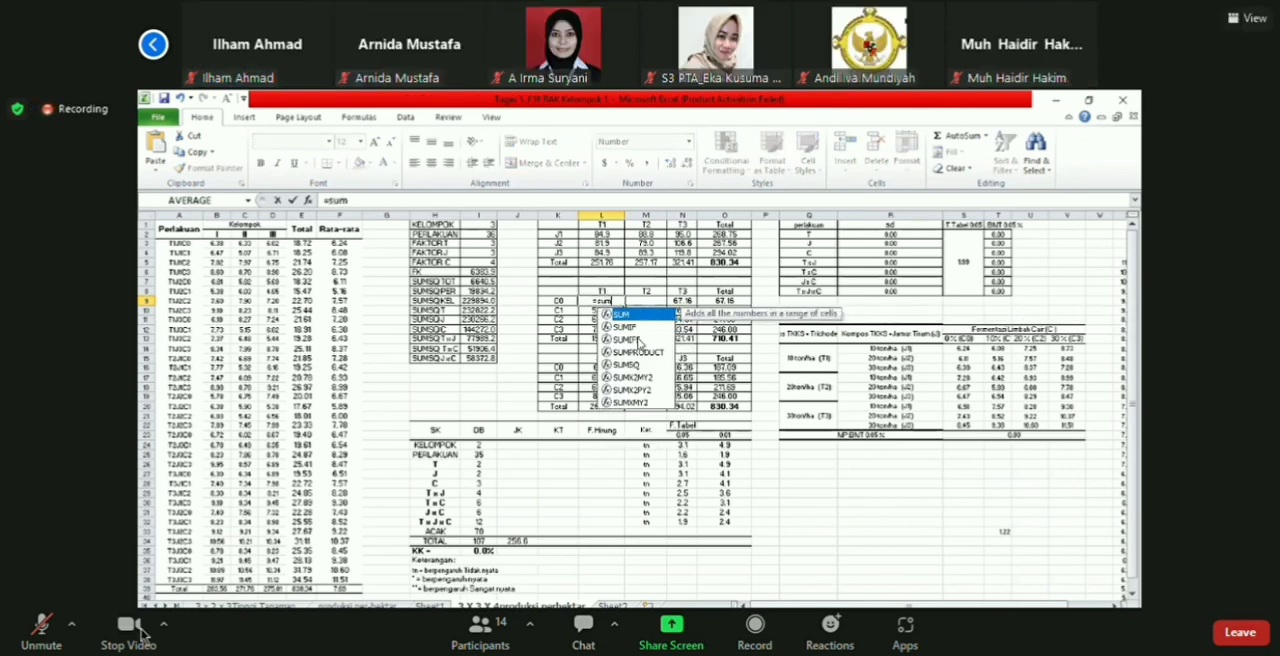
pyautogui.click(132, 640)
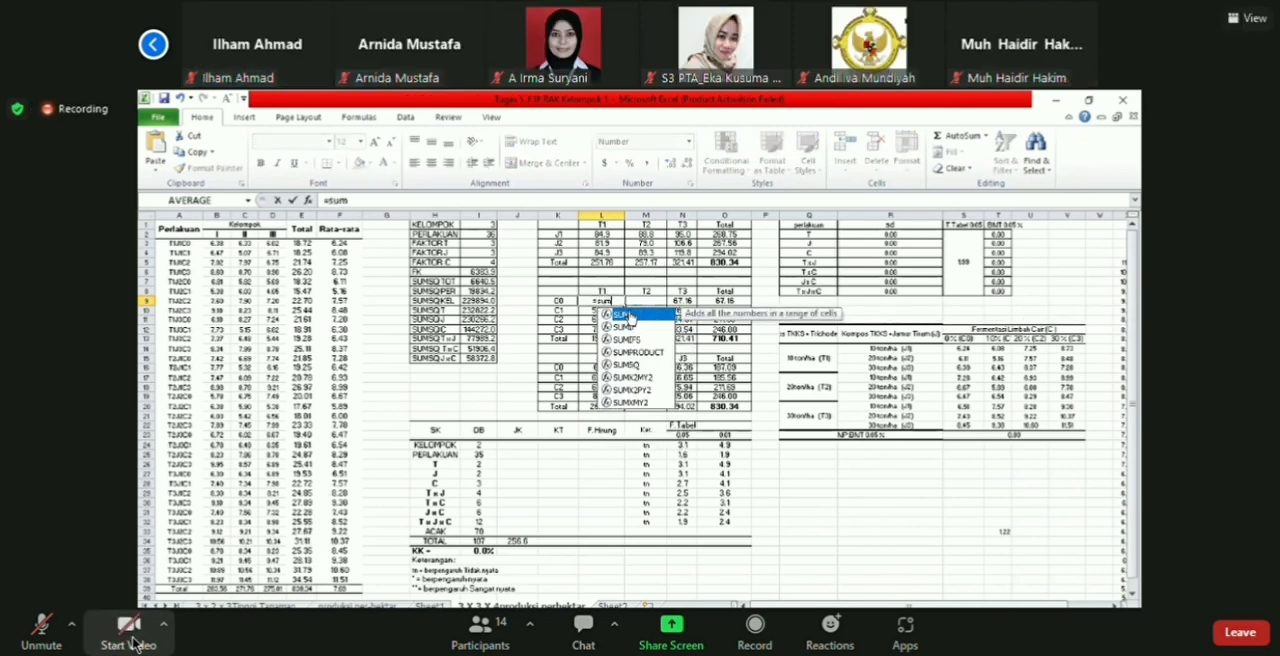
pyautogui.doubleClick(626, 315)
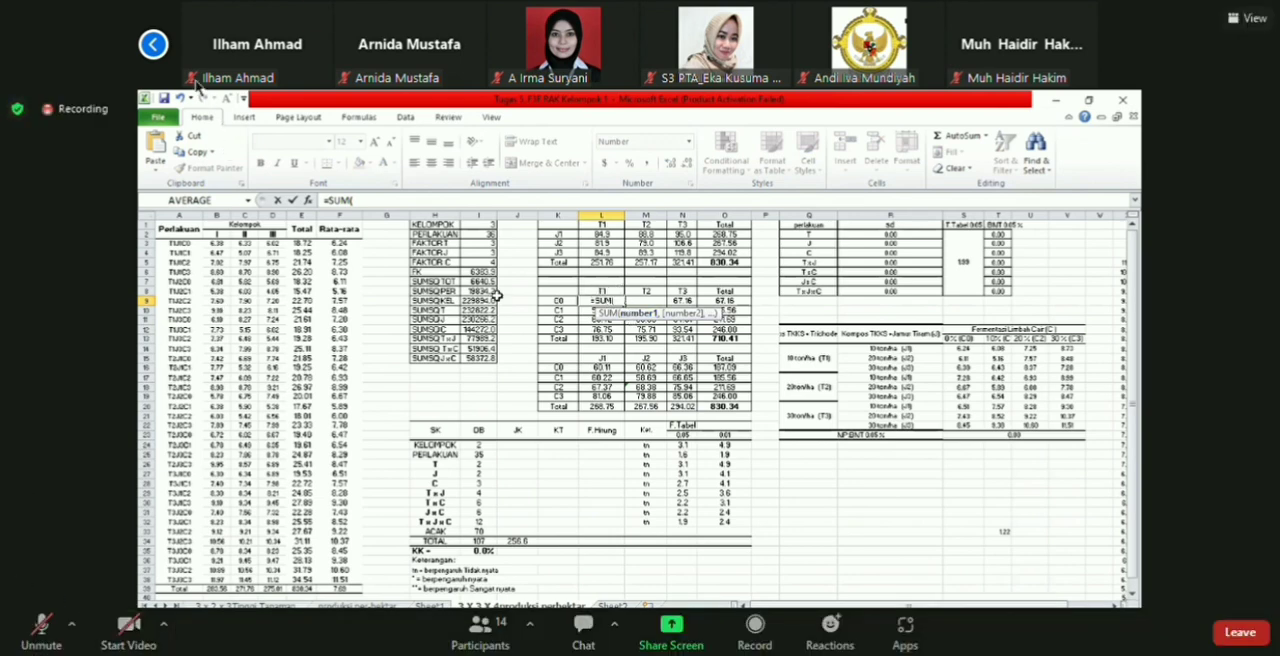
pyautogui.click(153, 44)
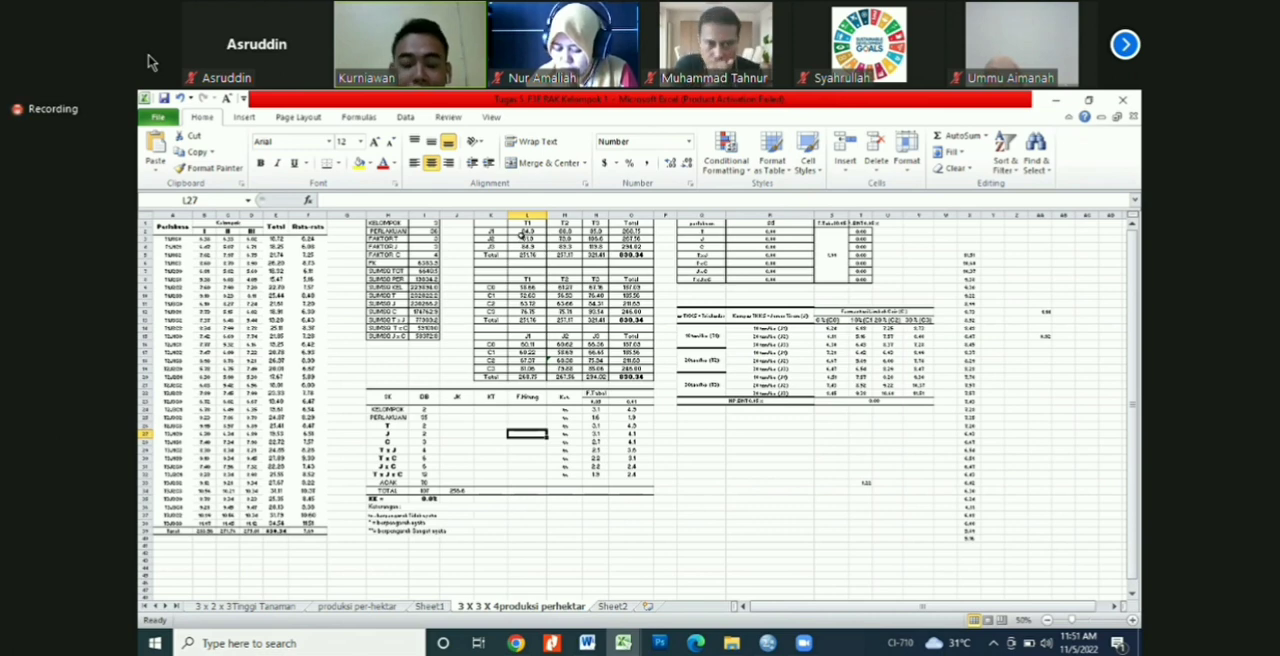
# Step: Check the grand total formulas of the T × J and J × C tables in cells O5 and O20
pyautogui.click(632, 255)
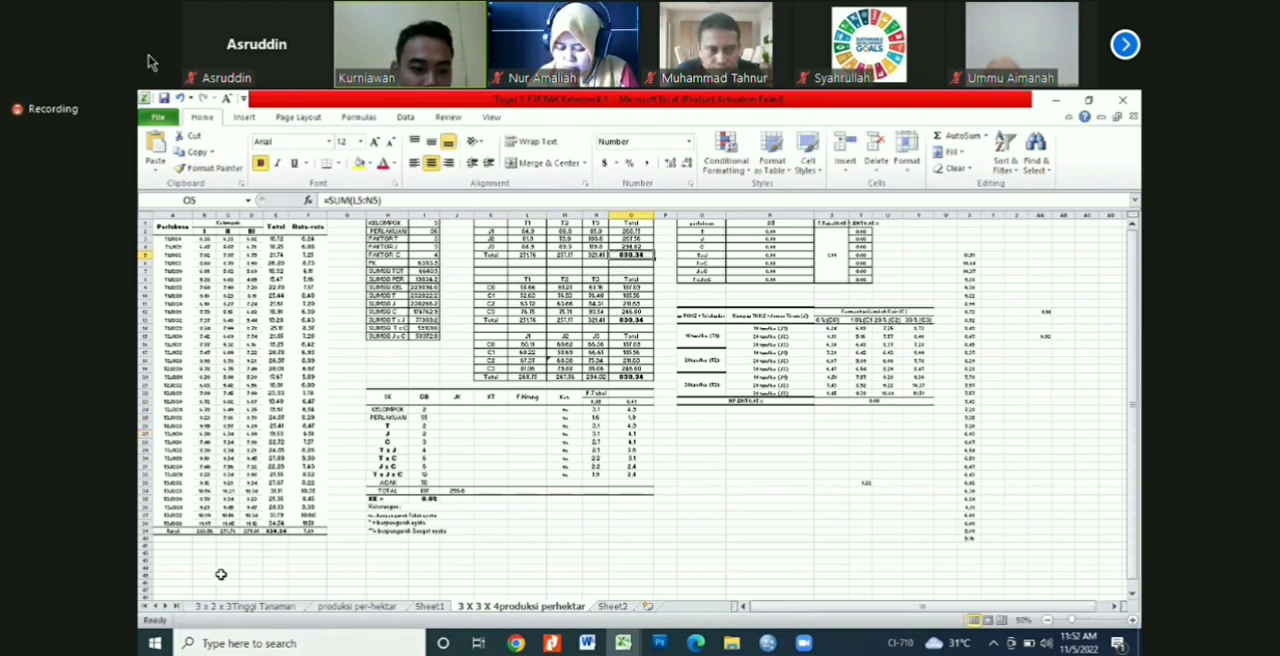
pyautogui.scroll(1, 227, 576)
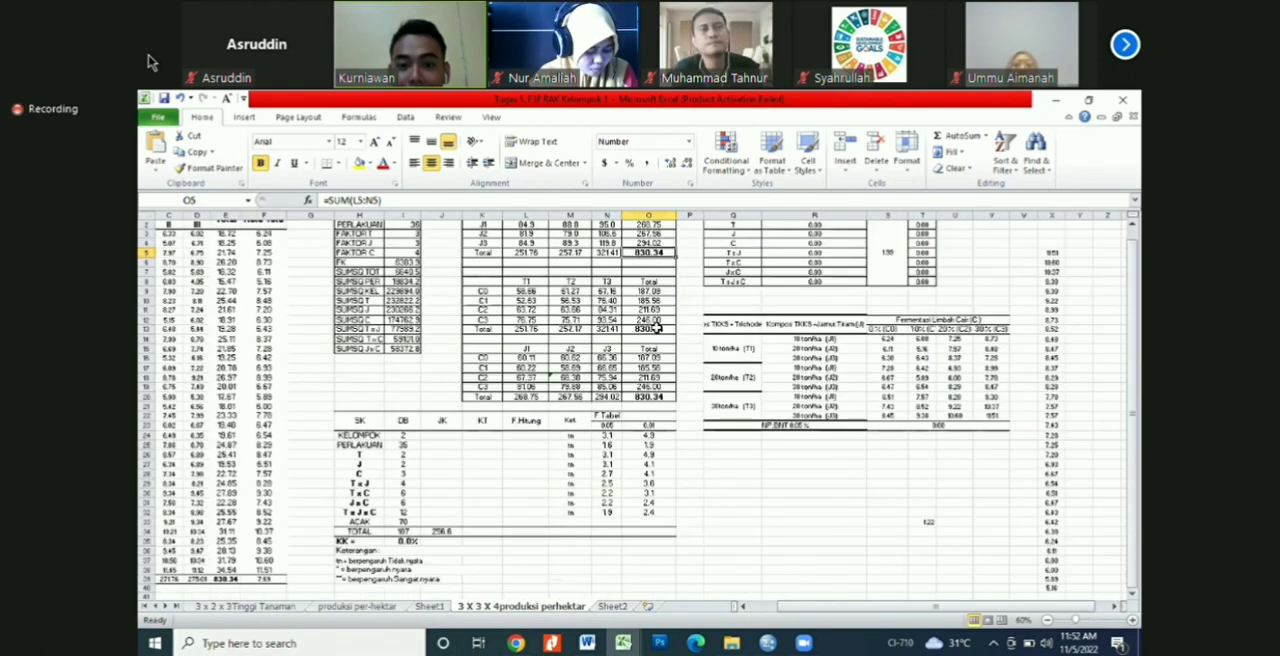
pyautogui.click(648, 396)
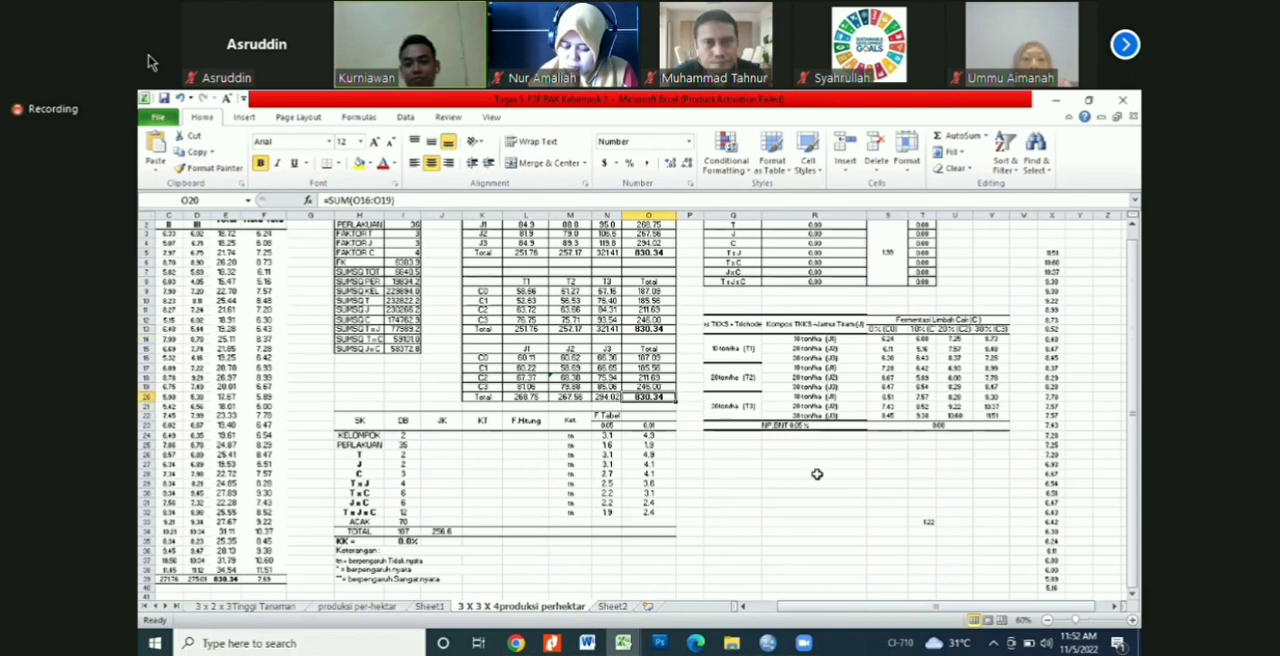
pyautogui.click(817, 474)
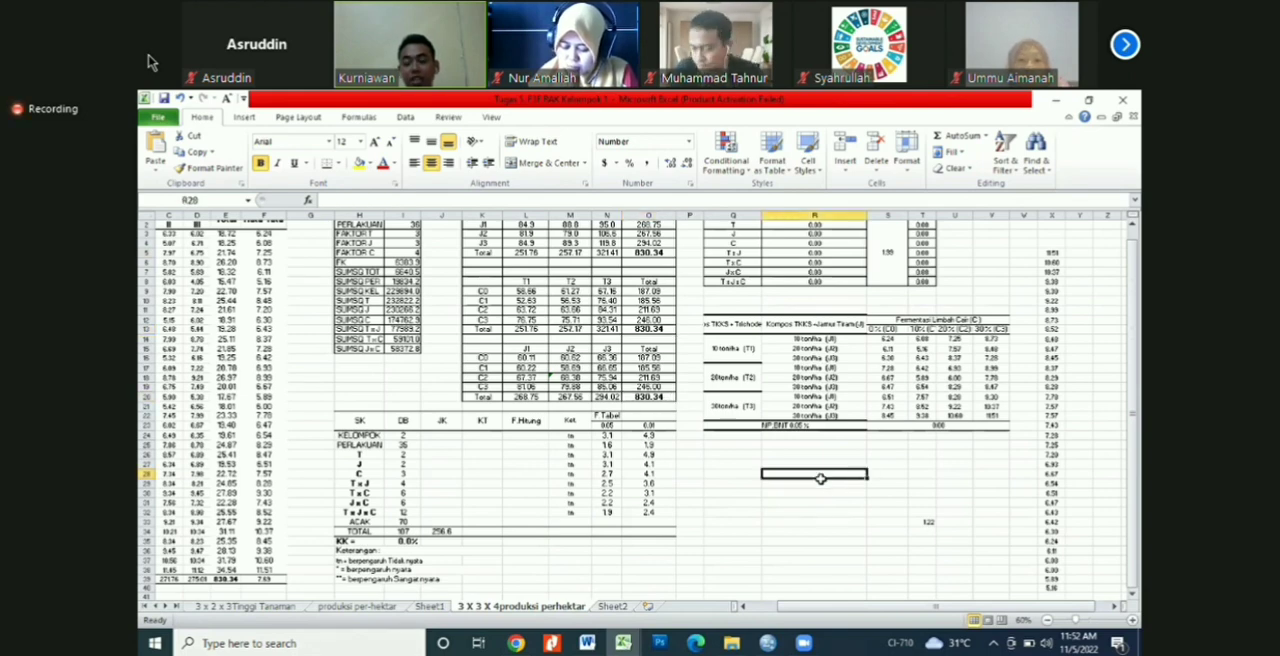
pyautogui.click(770, 540)
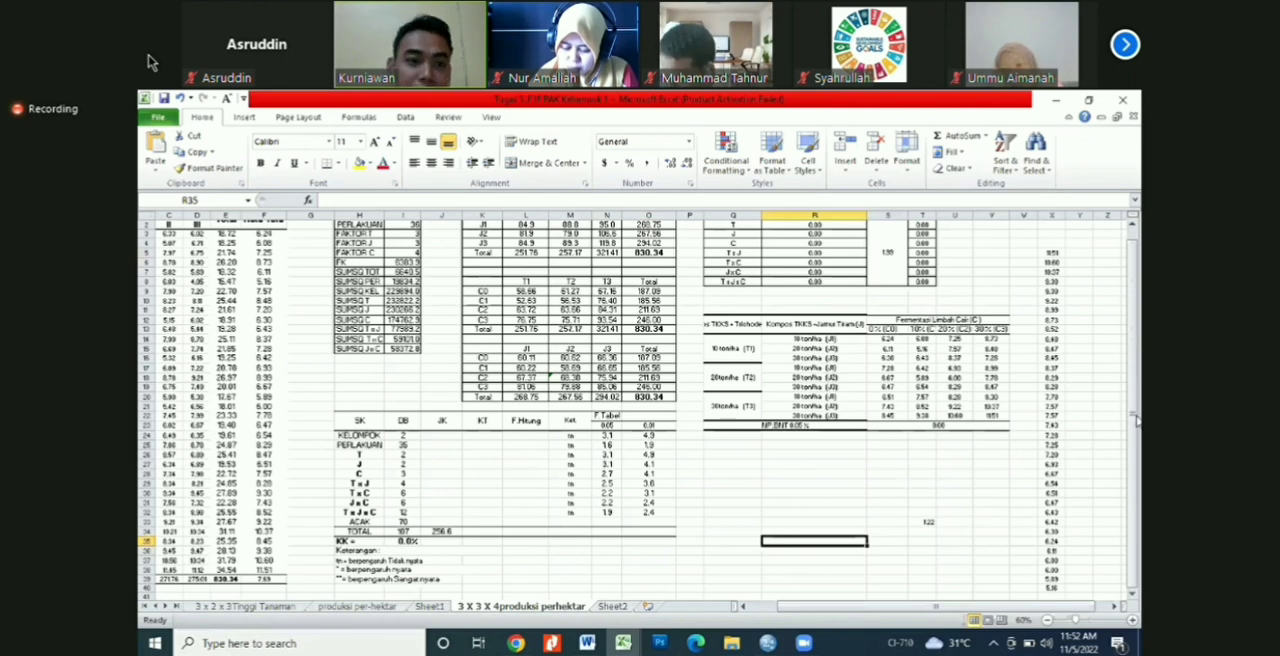
pyautogui.click(922, 484)
pyautogui.scroll(1, 380, 281)
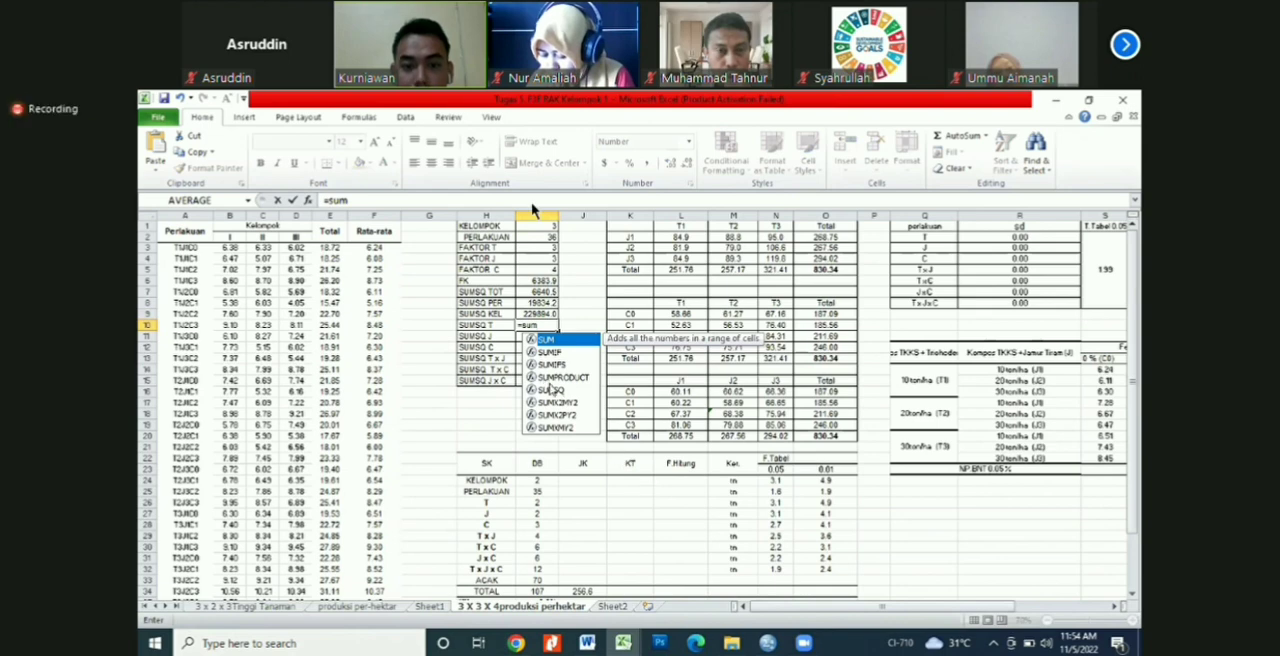
# Step: Complete the SUMSQ T formula with the T1–T3 column totals in L5:N5
pyautogui.click(1125, 44)
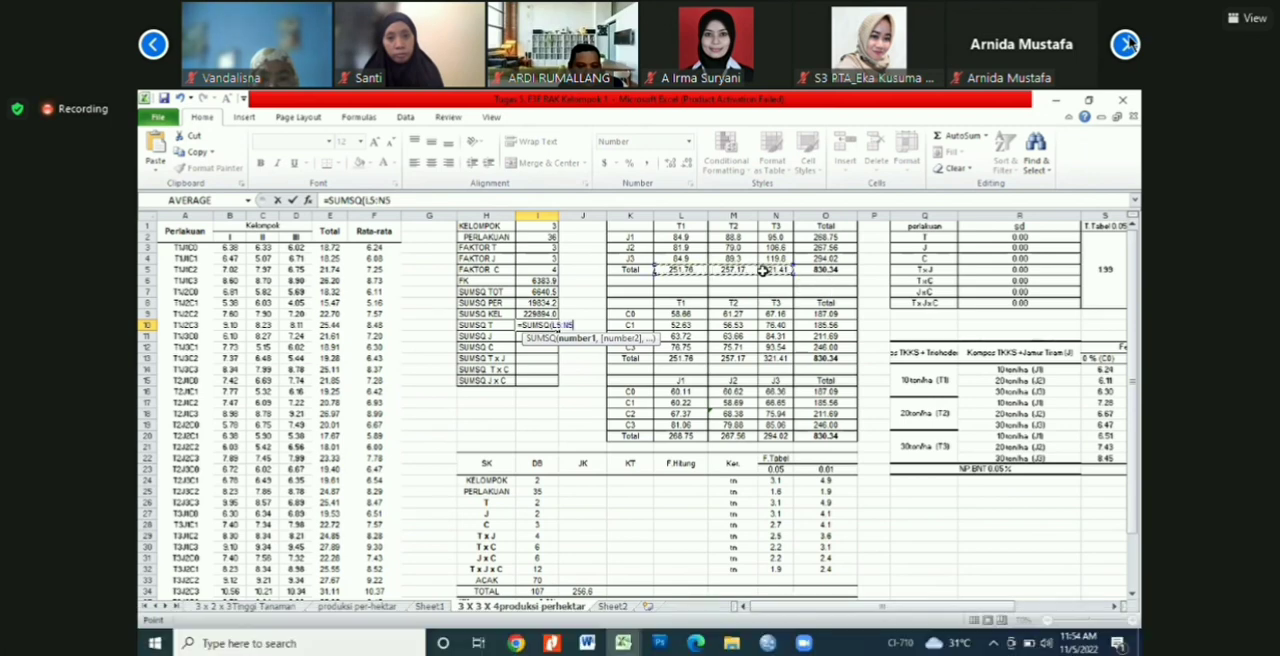
pyautogui.press('BackSpace')
pyautogui.press('BackSpace')
pyautogui.press('BackSpace')
pyautogui.press('BackSpace')
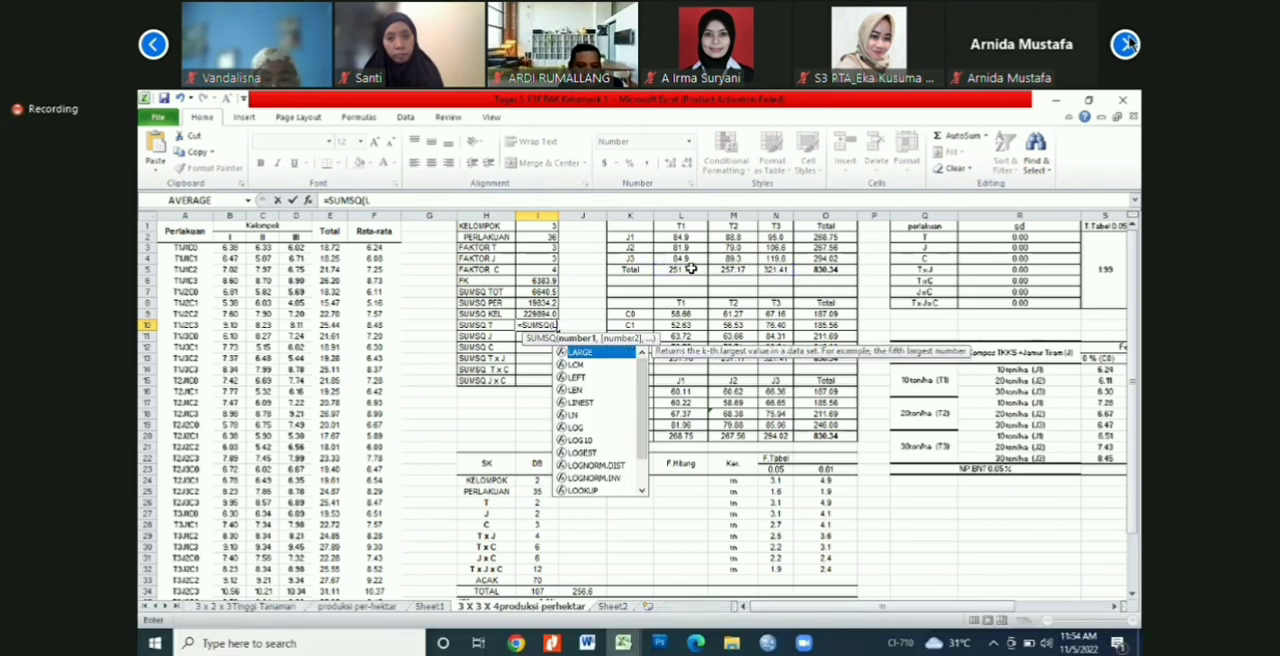
pyautogui.press('BackSpace')
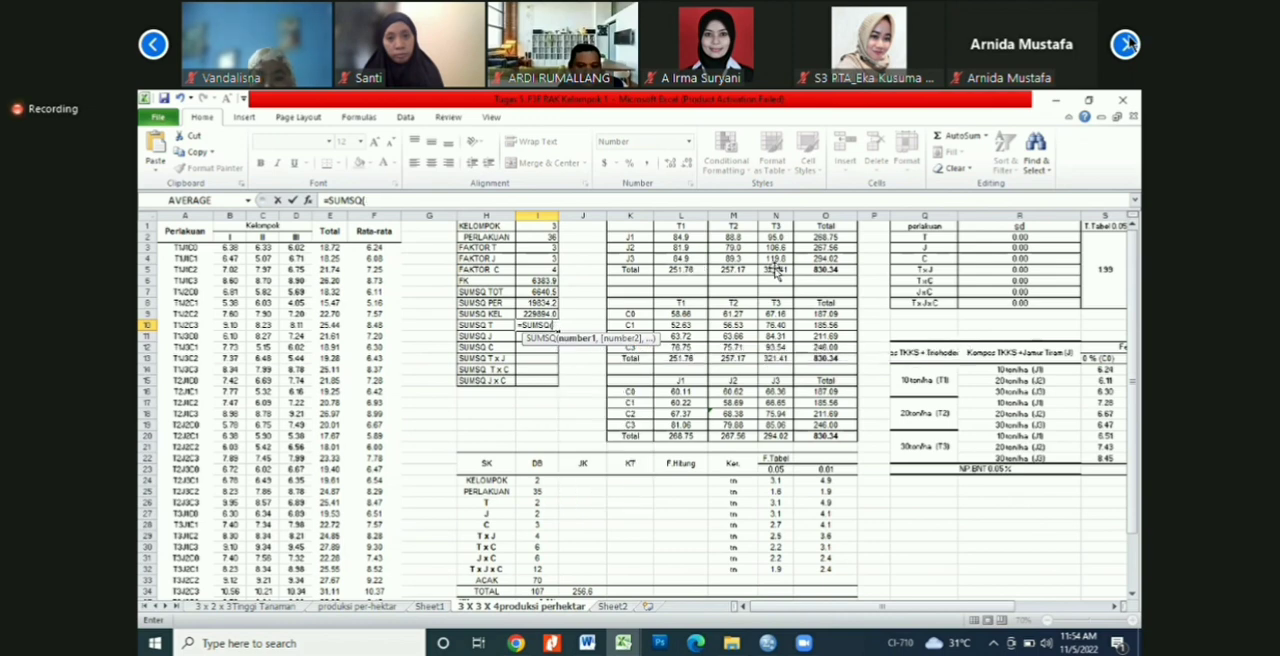
pyautogui.moveTo(775, 270); pyautogui.dragTo(691, 272)
pyautogui.press('Return')
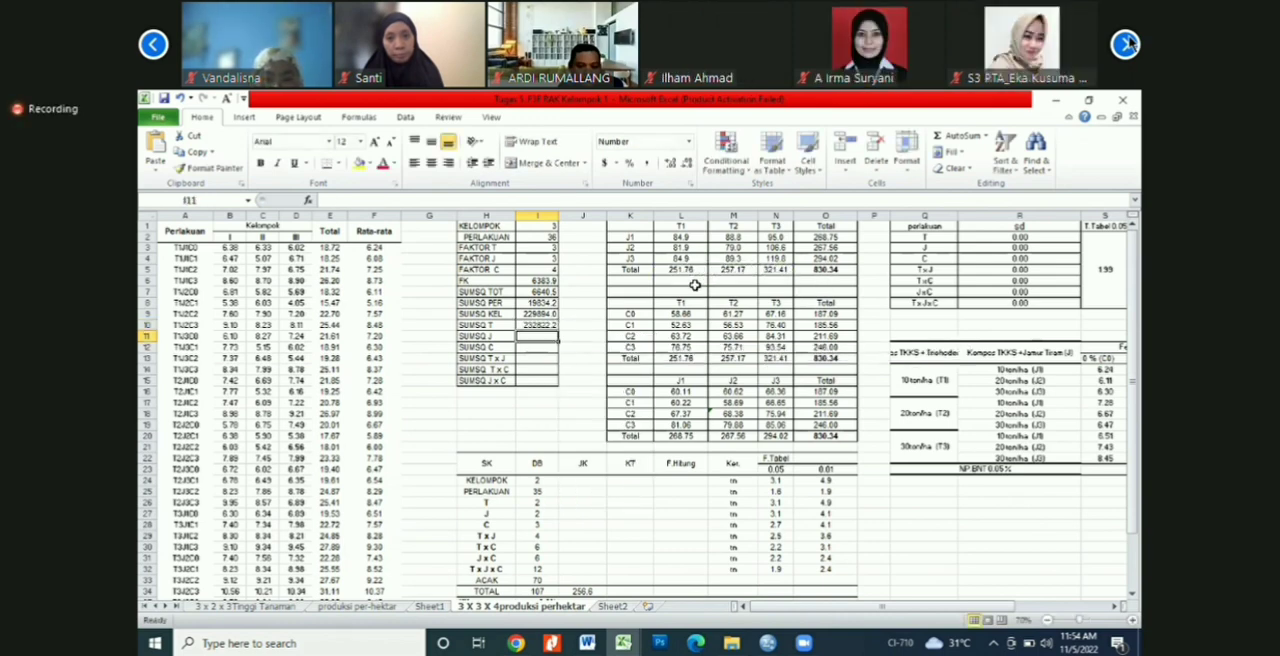
# Step: Calculate SUMSQ J in I11 with the SUMSQ function over the J1–J3 row totals in O2:O4
pyautogui.write('=su')
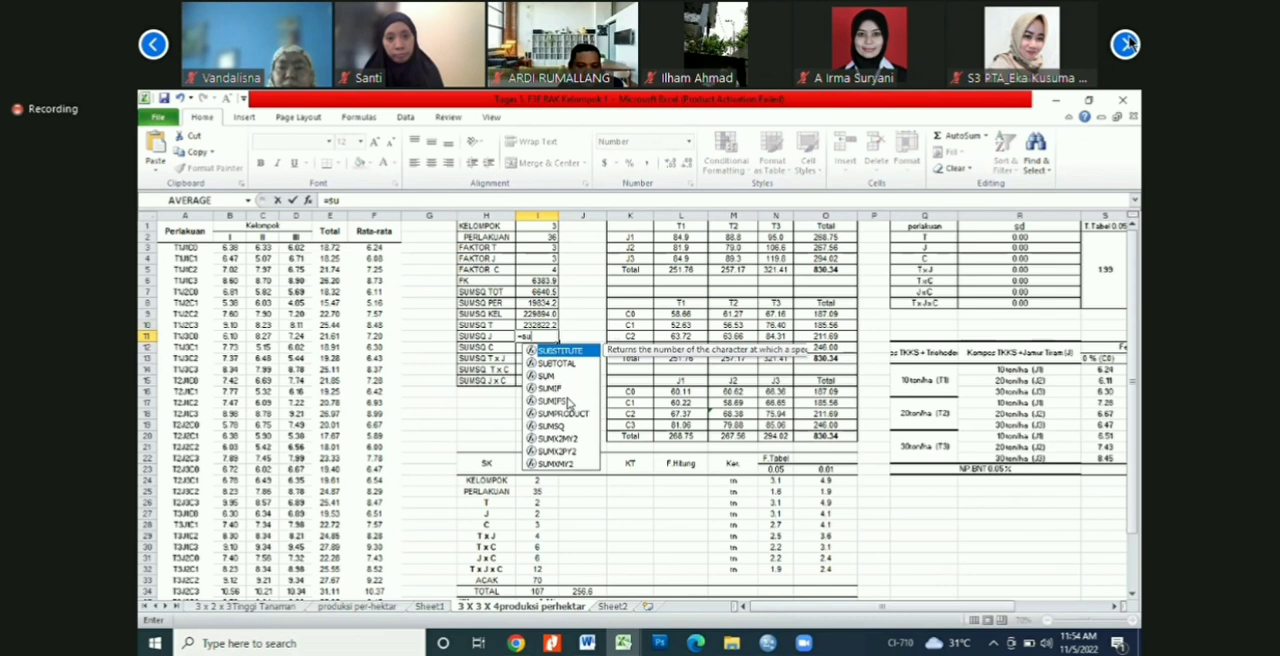
pyautogui.doubleClick(552, 426)
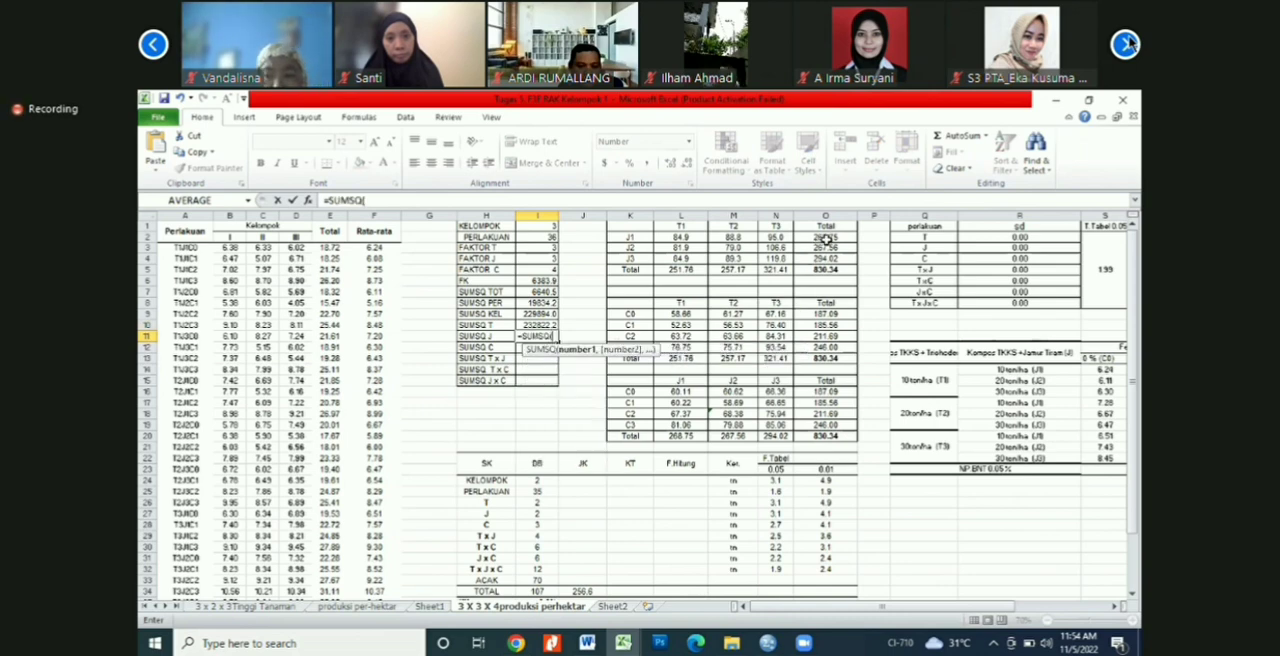
pyautogui.moveTo(826, 237); pyautogui.dragTo(826, 259)
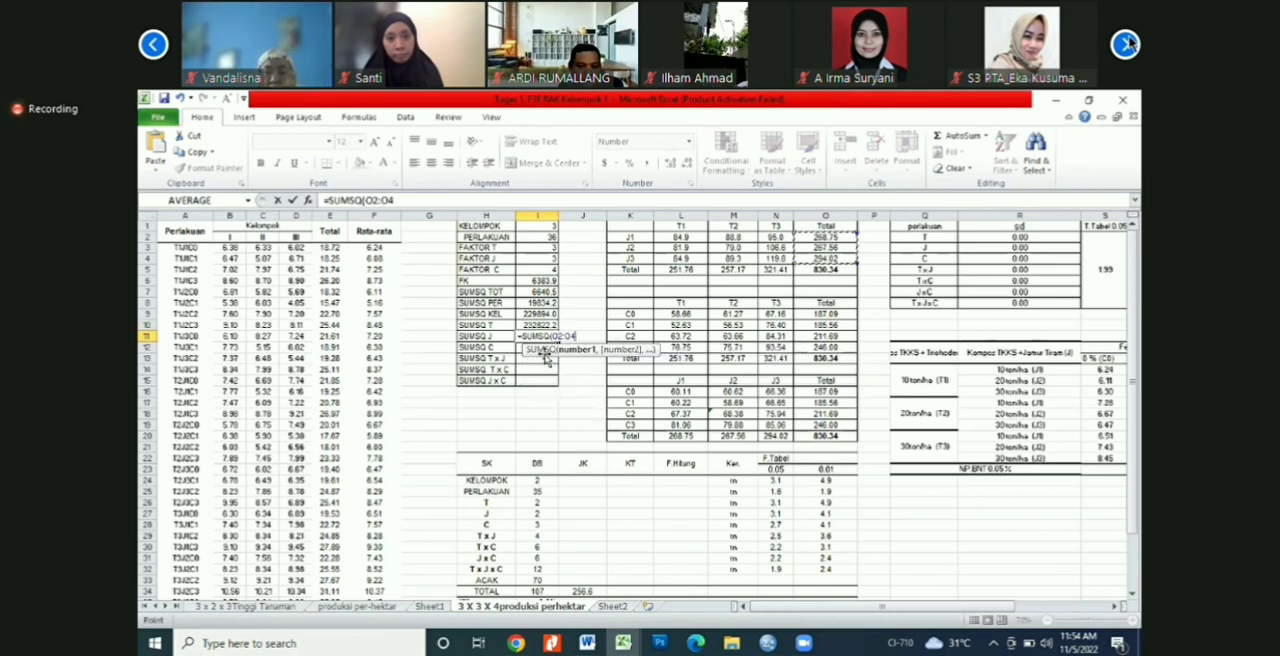
pyautogui.press('Return')
# Step: Calculate SUMSQ C in I12 with the SUMSQ function over the C0–C3 row totals in O9:O12
pyautogui.write('=s')
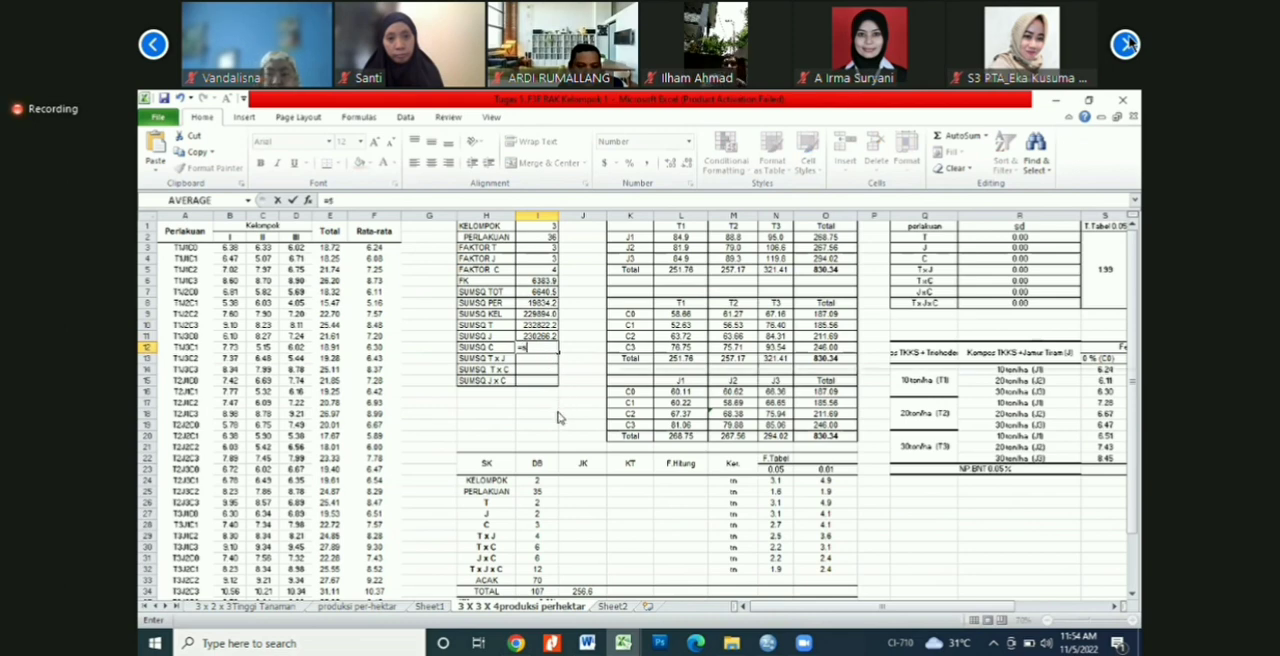
pyautogui.write('um')
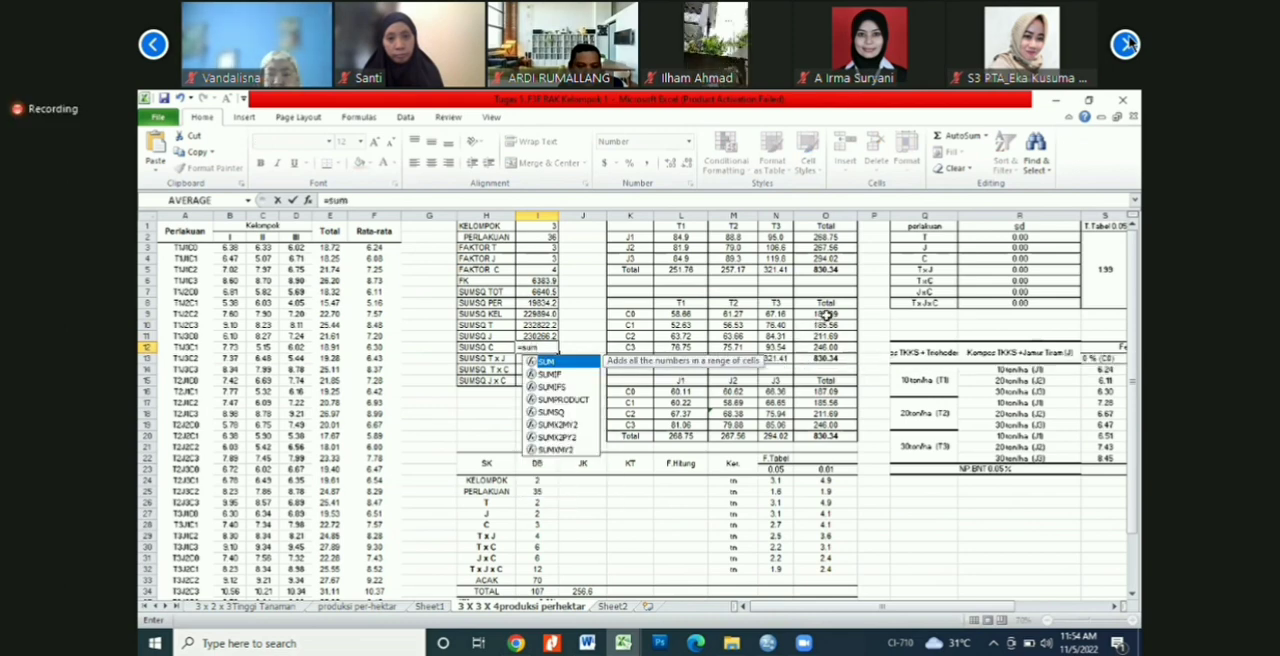
pyautogui.doubleClick(551, 411)
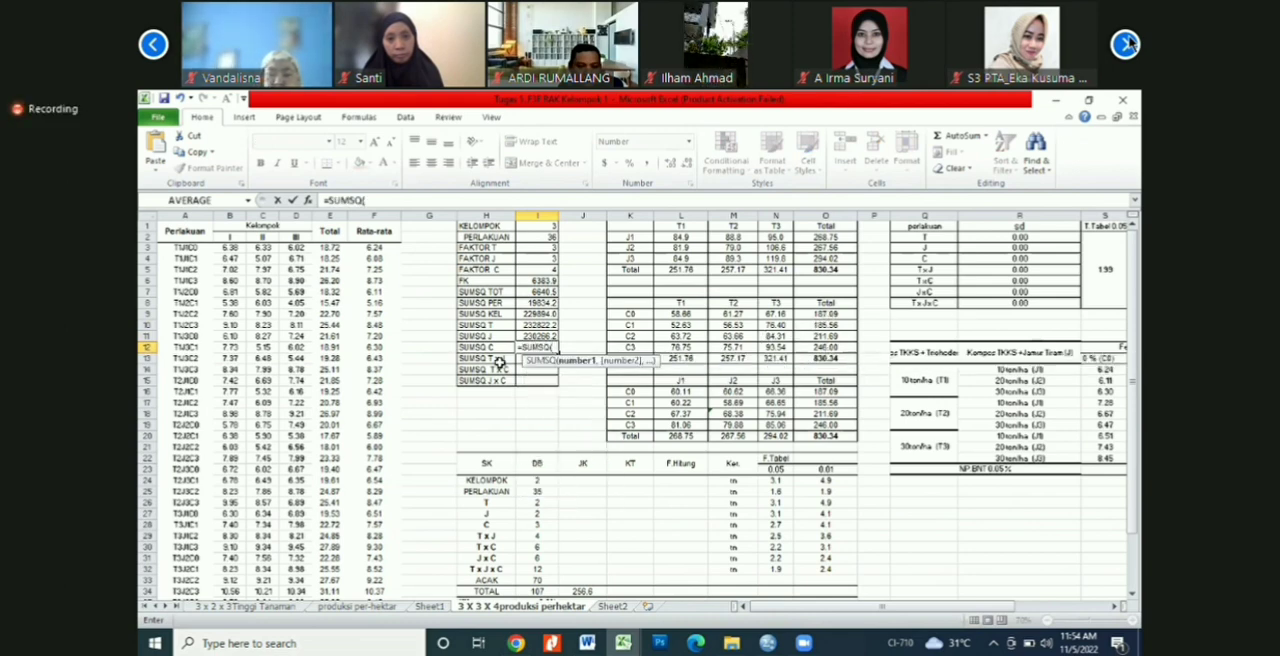
pyautogui.moveTo(825, 315); pyautogui.dragTo(826, 348)
pyautogui.press('Return')
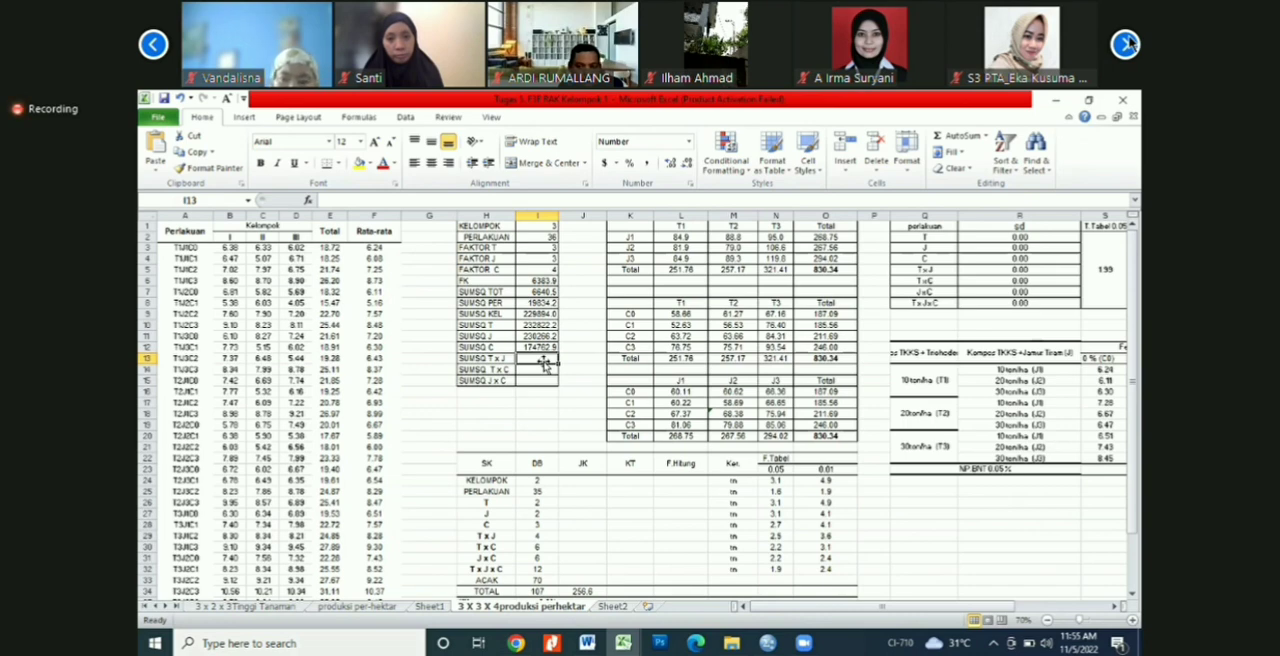
# Step: Calculate SUMSQ T x J in I13 with the SUMSQ function over the T × J table values in L2:N4
pyautogui.write('=su')
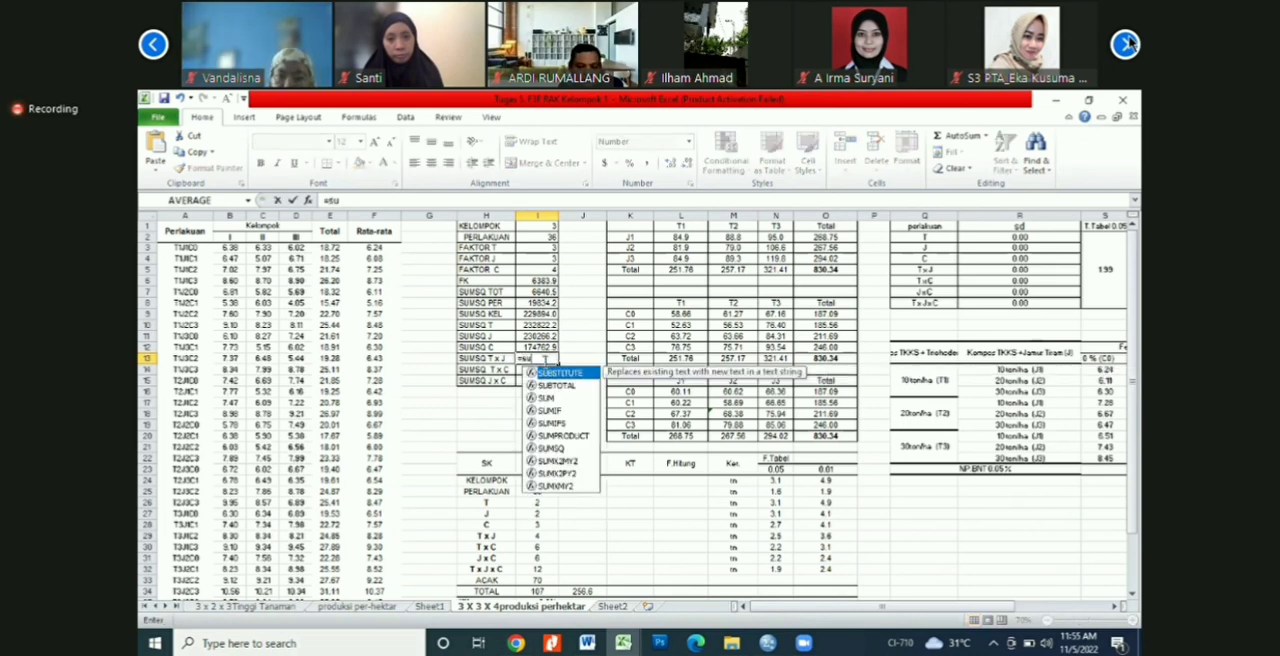
pyautogui.write('m')
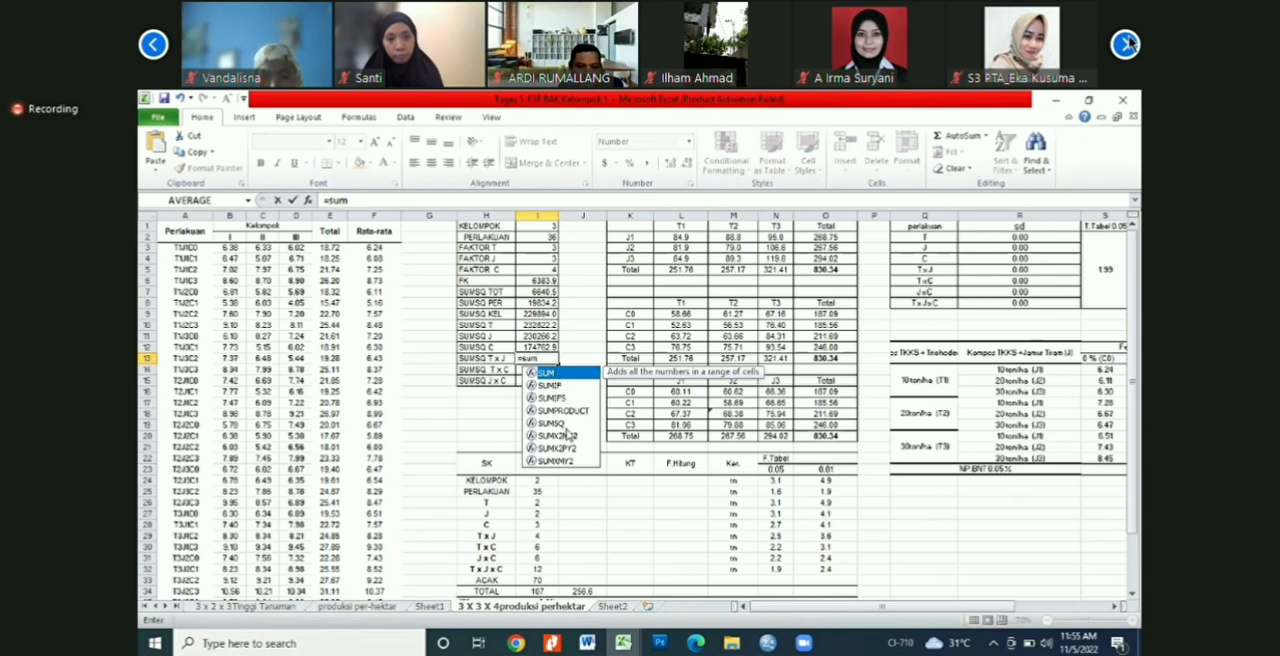
pyautogui.write('sq')
pyautogui.press('Tab')
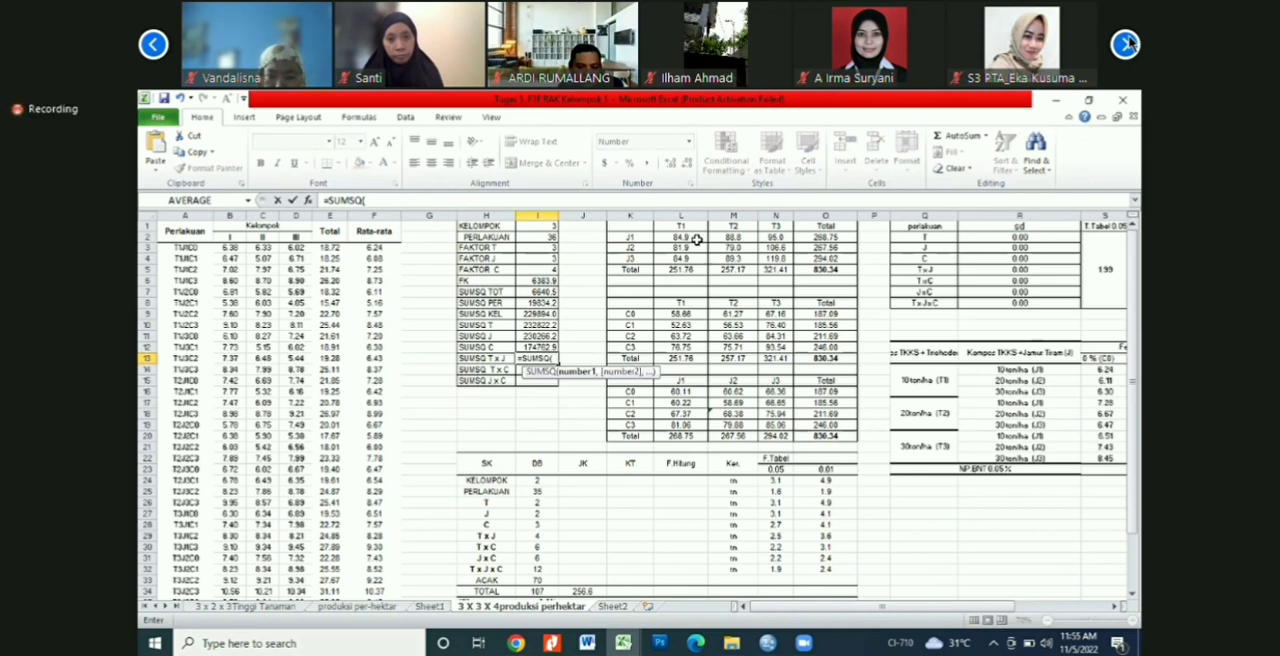
pyautogui.moveTo(697, 240); pyautogui.dragTo(763, 260)
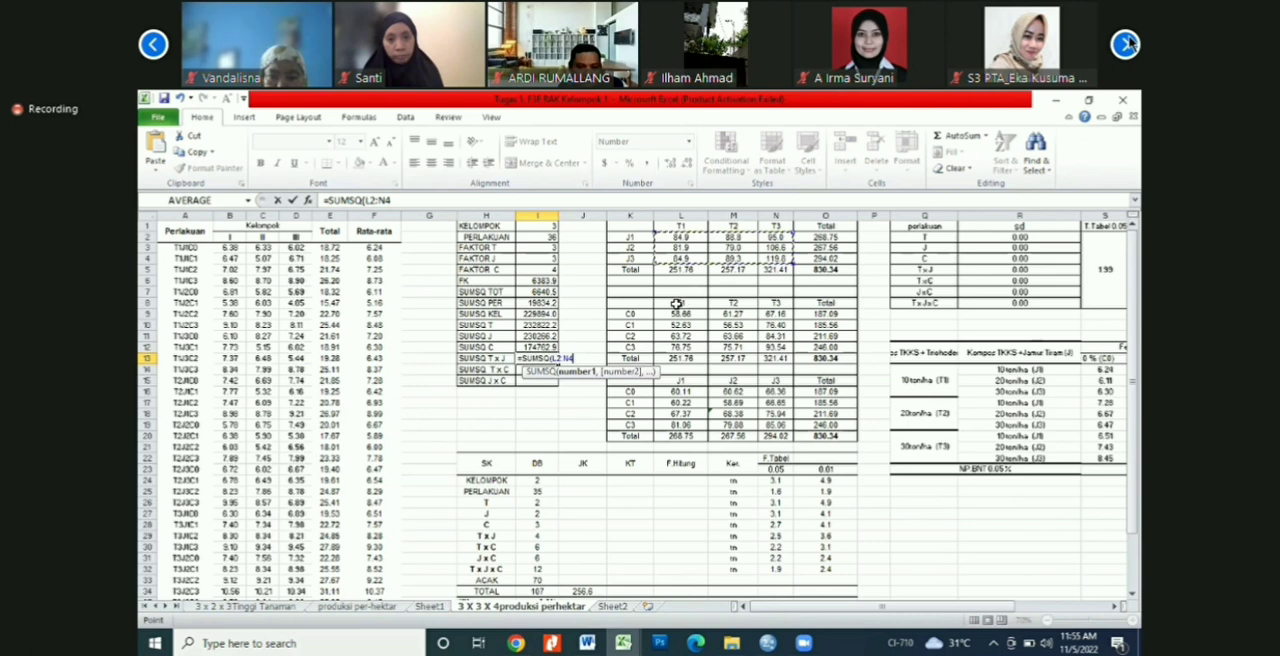
pyautogui.press('Return')
# Step: Calculate SUMSQ T x C in I14 with the SUMSQ function over the T × C table values in L9:N12
pyautogui.write('=')
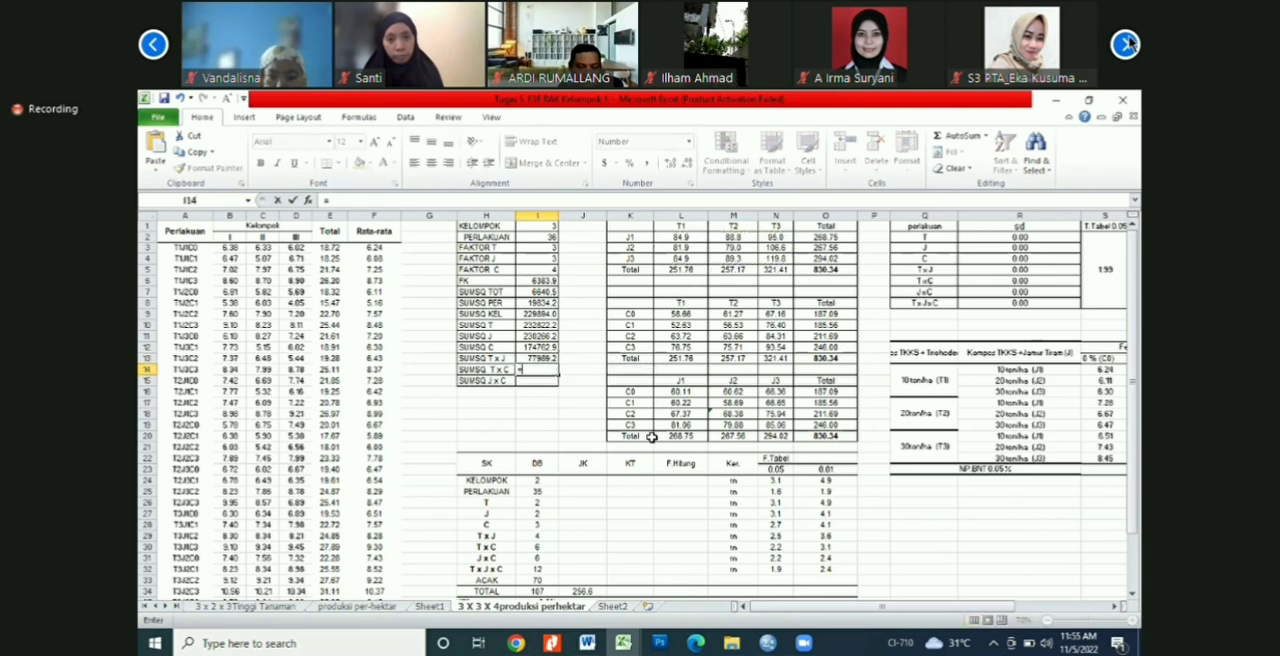
pyautogui.write('s')
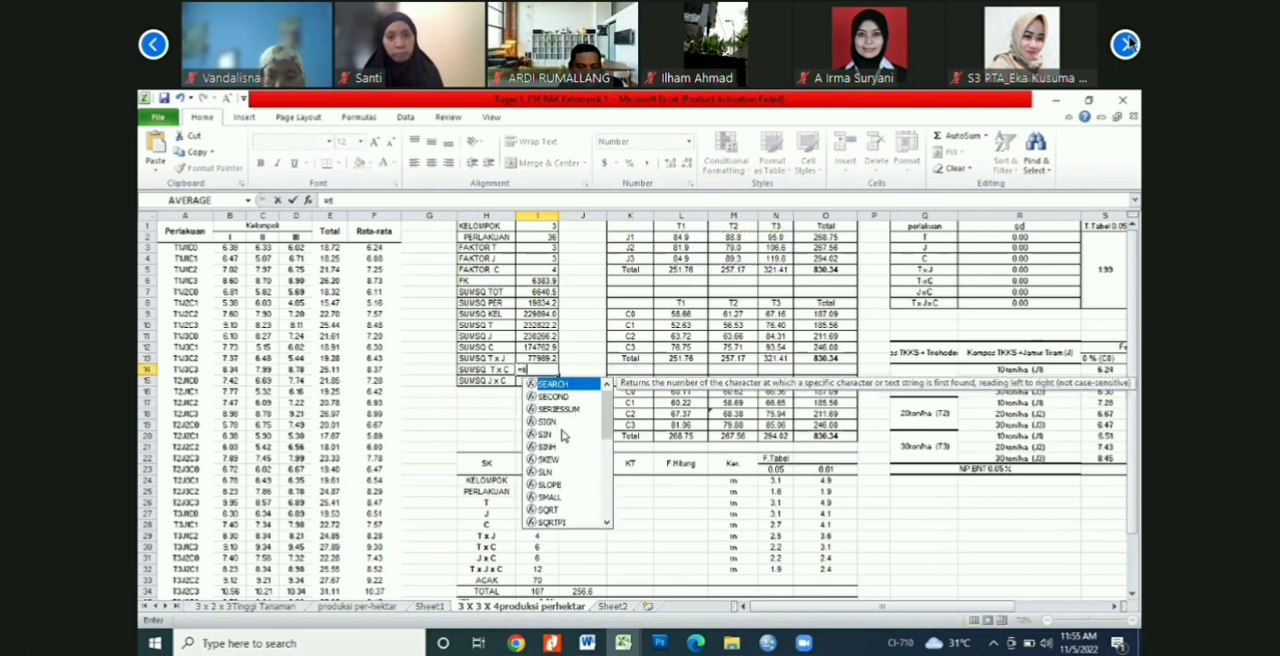
pyautogui.write('um')
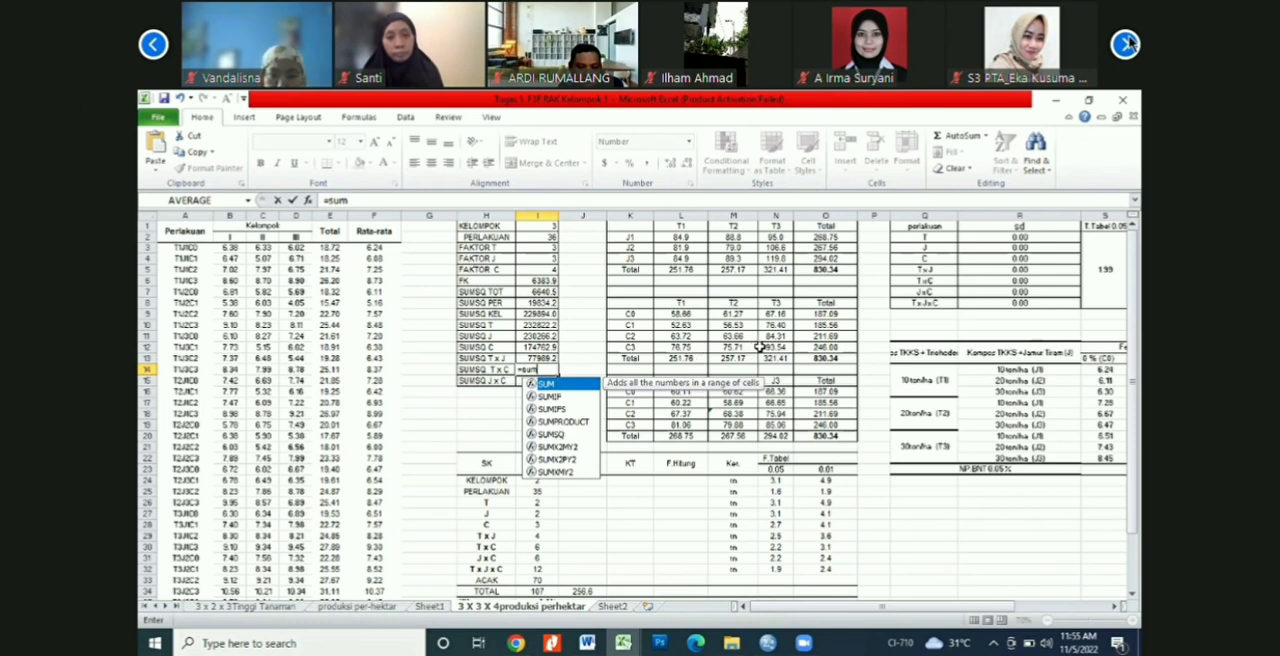
pyautogui.write('sq(')
pyautogui.moveTo(681, 314); pyautogui.dragTo(761, 348)
pyautogui.press('Return')
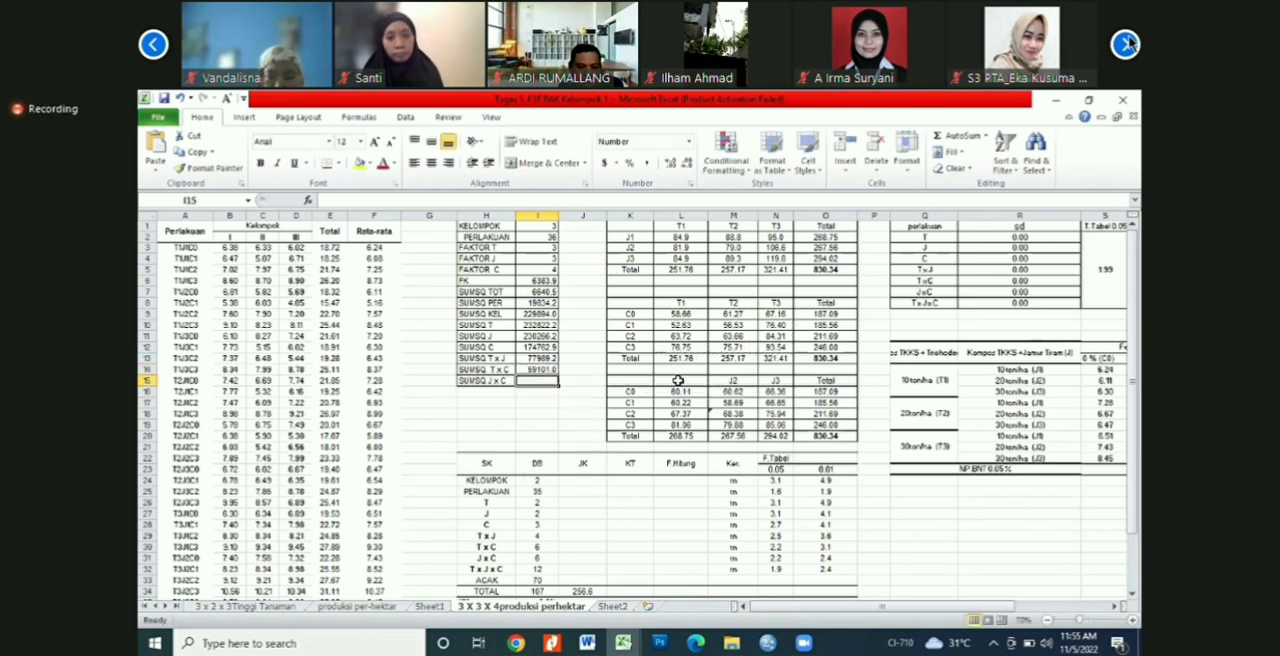
pyautogui.write('=sum')
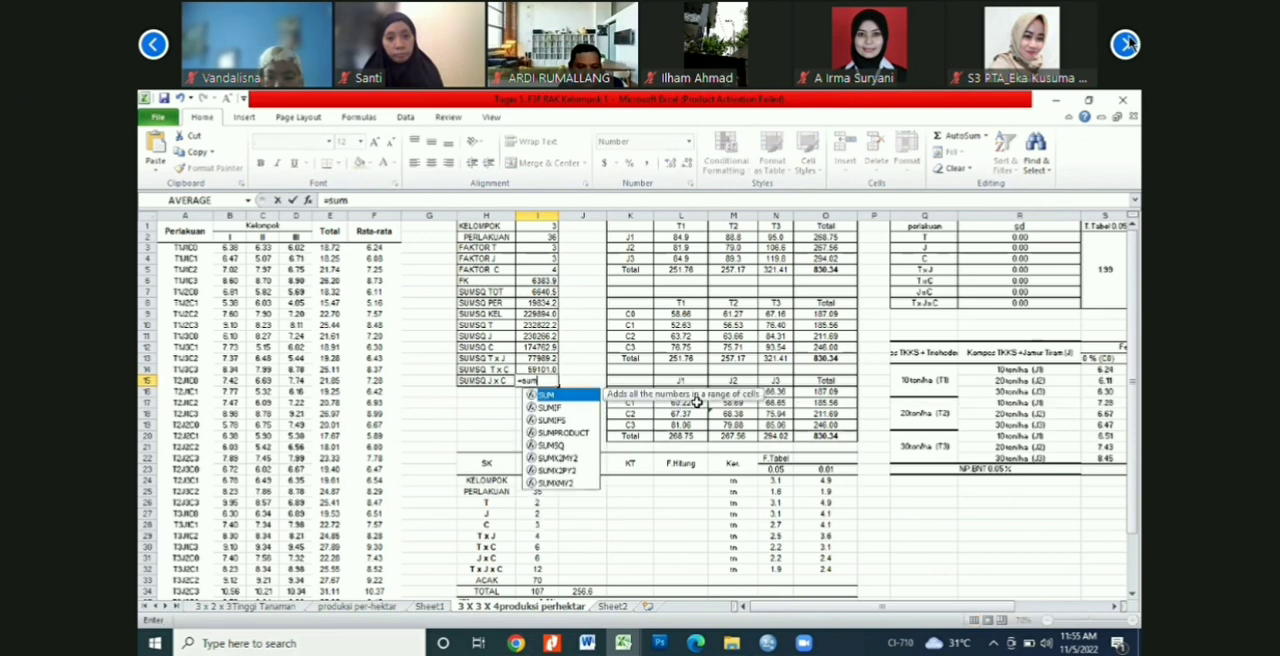
# Step: Calculate SUMSQ J x C in I15 with the SUMSQ function over the J × C table values in L16:N19
pyautogui.press('Down')
pyautogui.press('Down')
pyautogui.press('Down')
pyautogui.press('Down')
pyautogui.press('Tab')
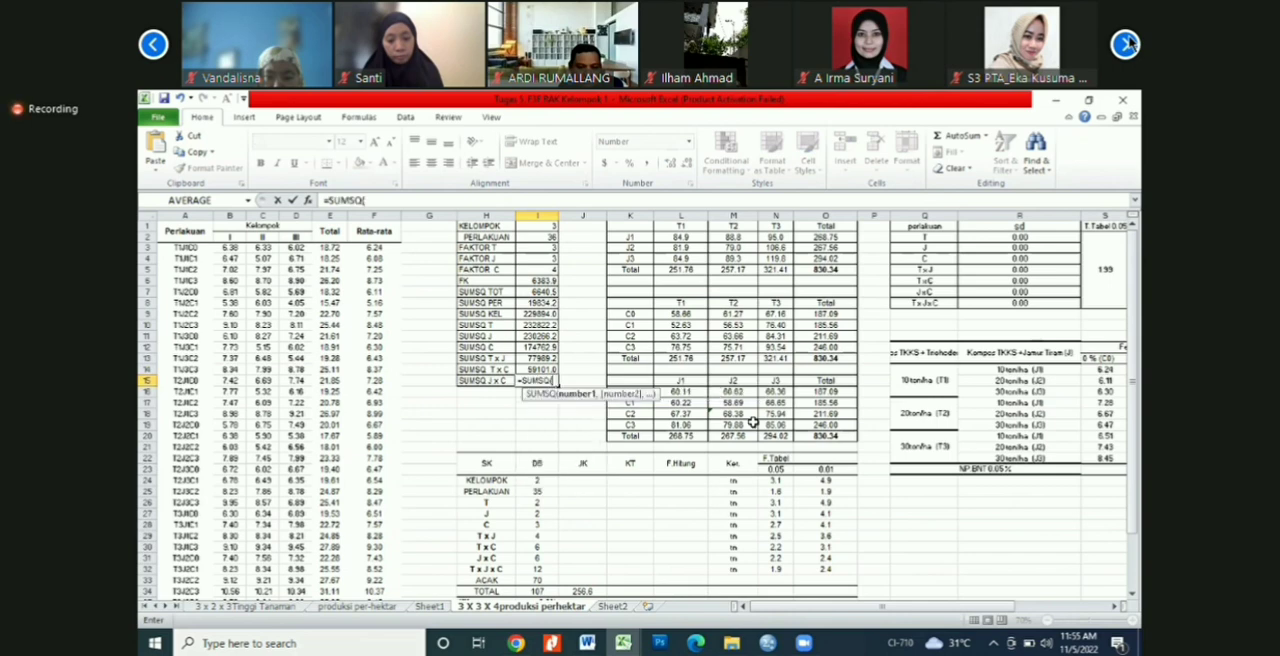
pyautogui.moveTo(683, 391); pyautogui.dragTo(768, 430)
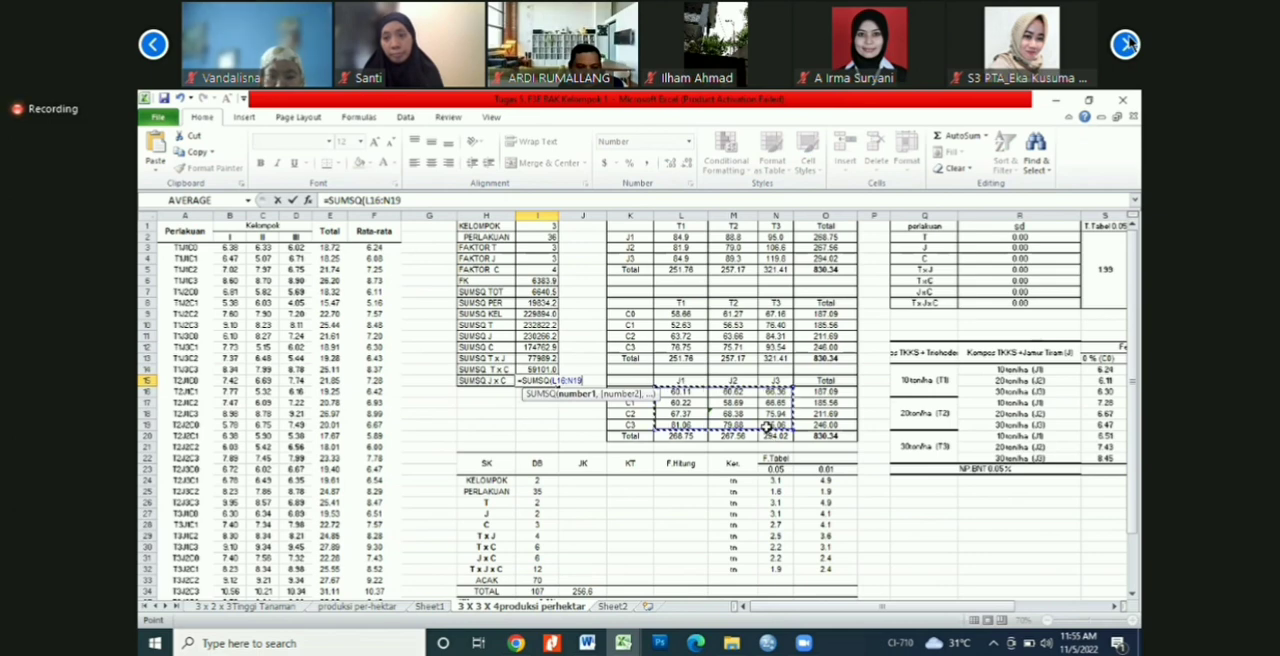
pyautogui.press('Return')
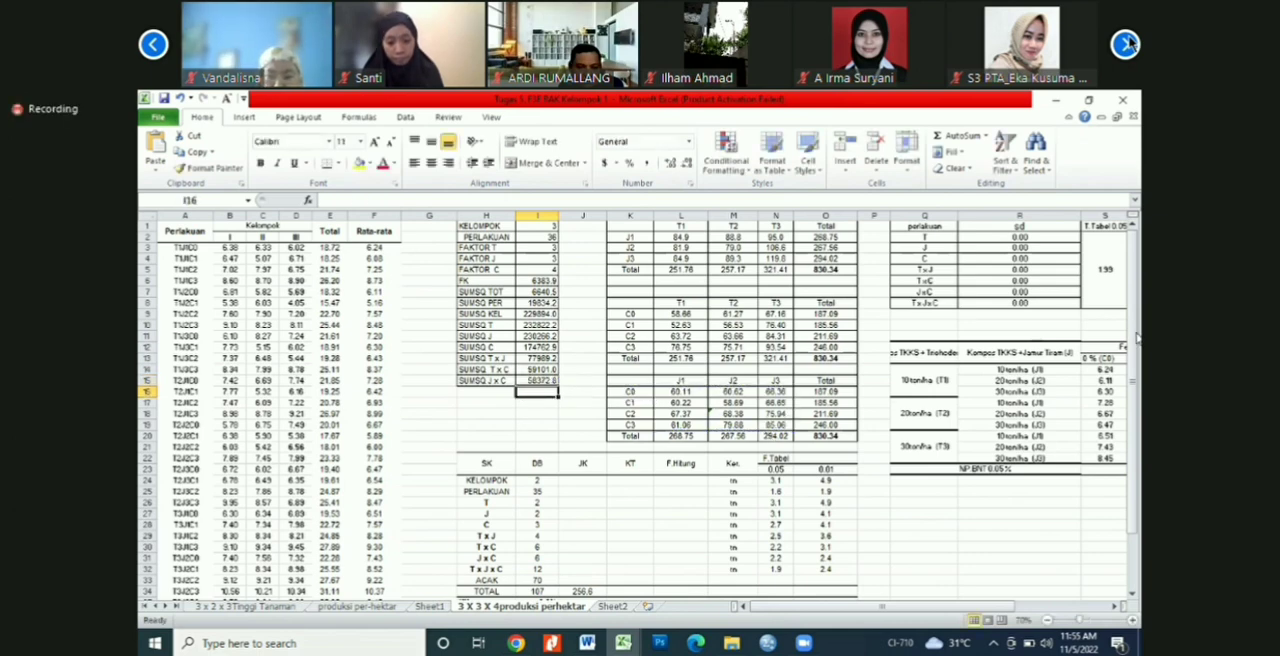
# Step: Examine the existing degrees-of-freedom formulas for ACAK, KELOMPOK and PERLAKUAN in the DB column of the ANOVA table
pyautogui.click(1134, 594)
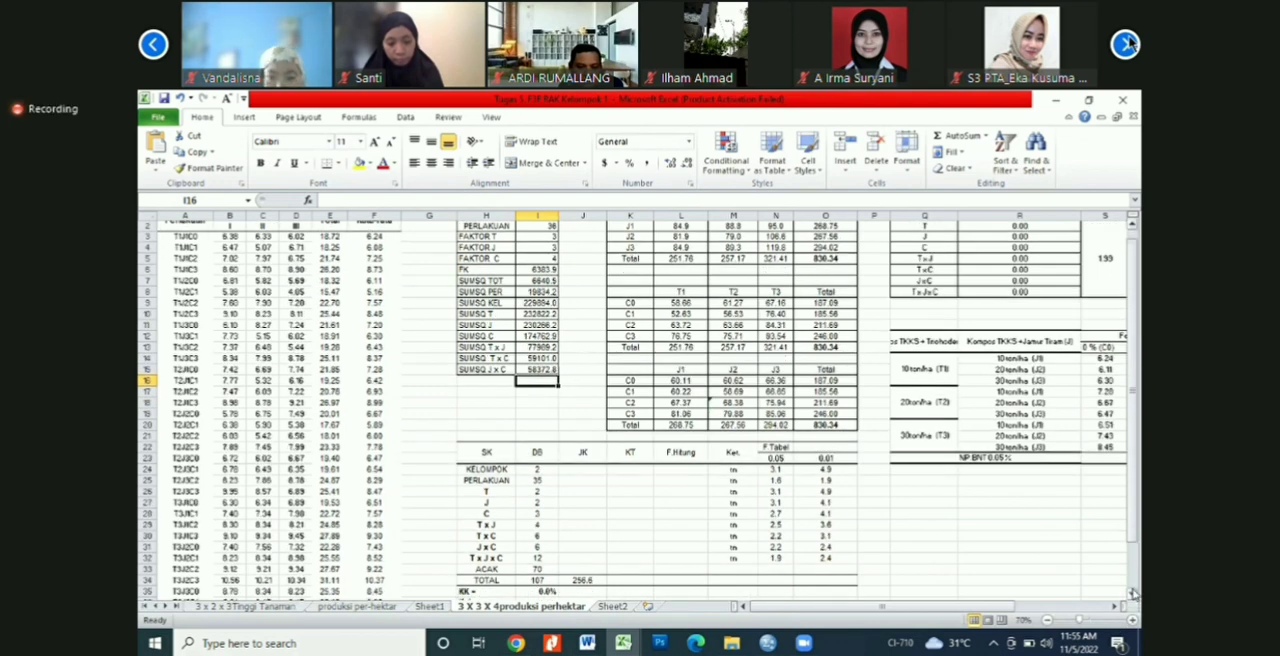
pyautogui.click(1134, 594)
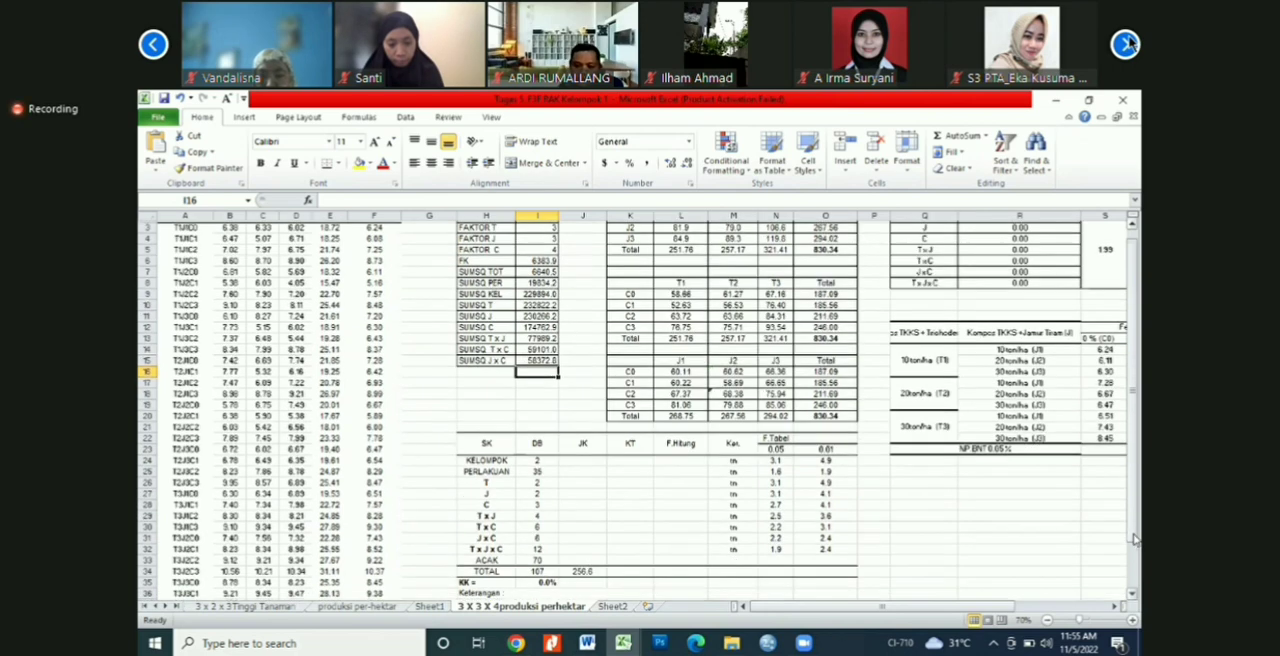
pyautogui.moveTo(1135, 540); pyautogui.dragTo(1136, 547)
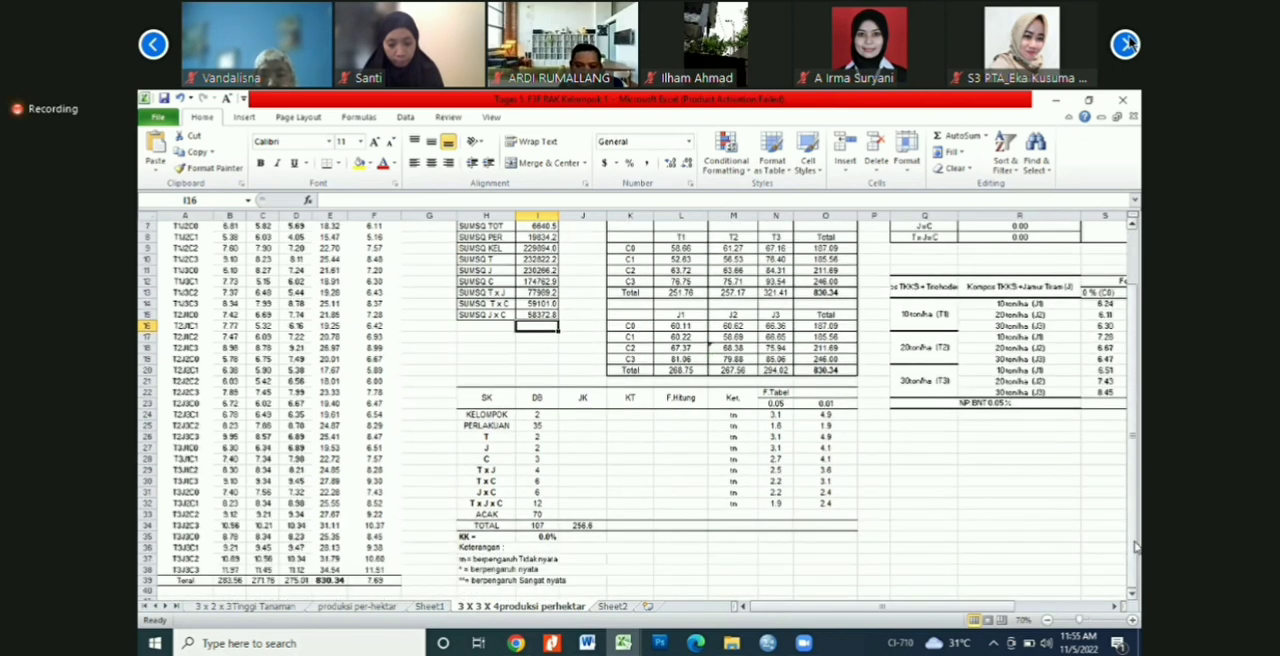
pyautogui.click(1020, 502)
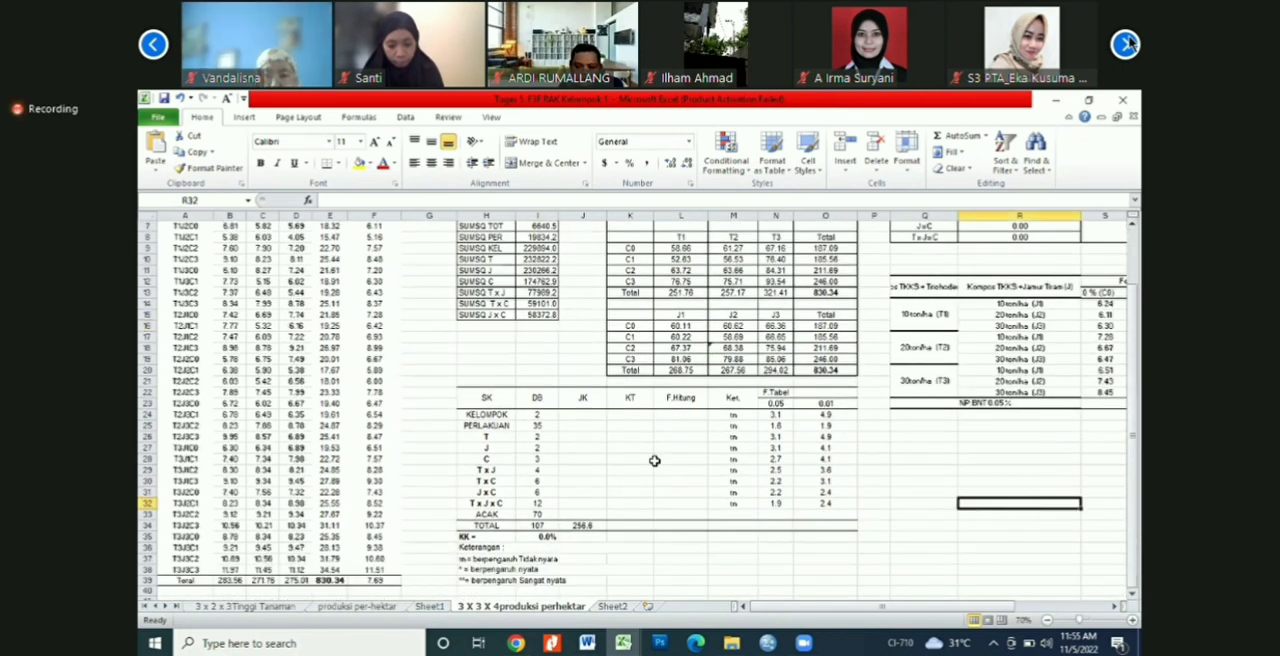
pyautogui.click(612, 467)
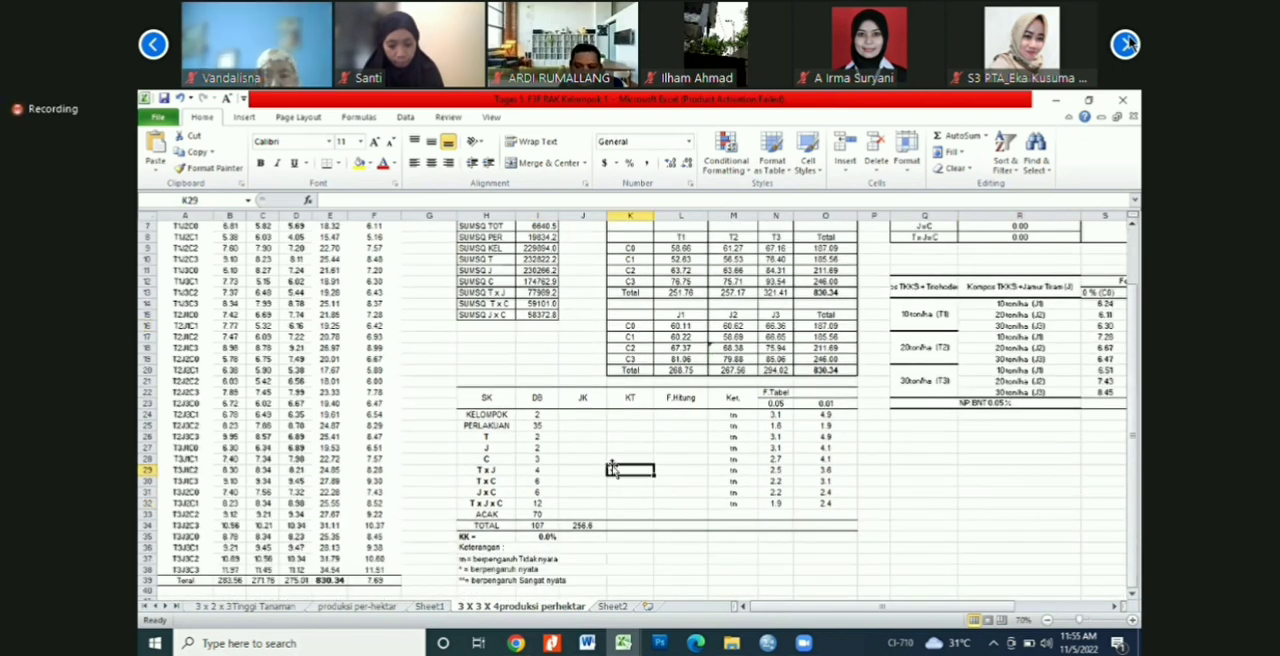
pyautogui.click(547, 399)
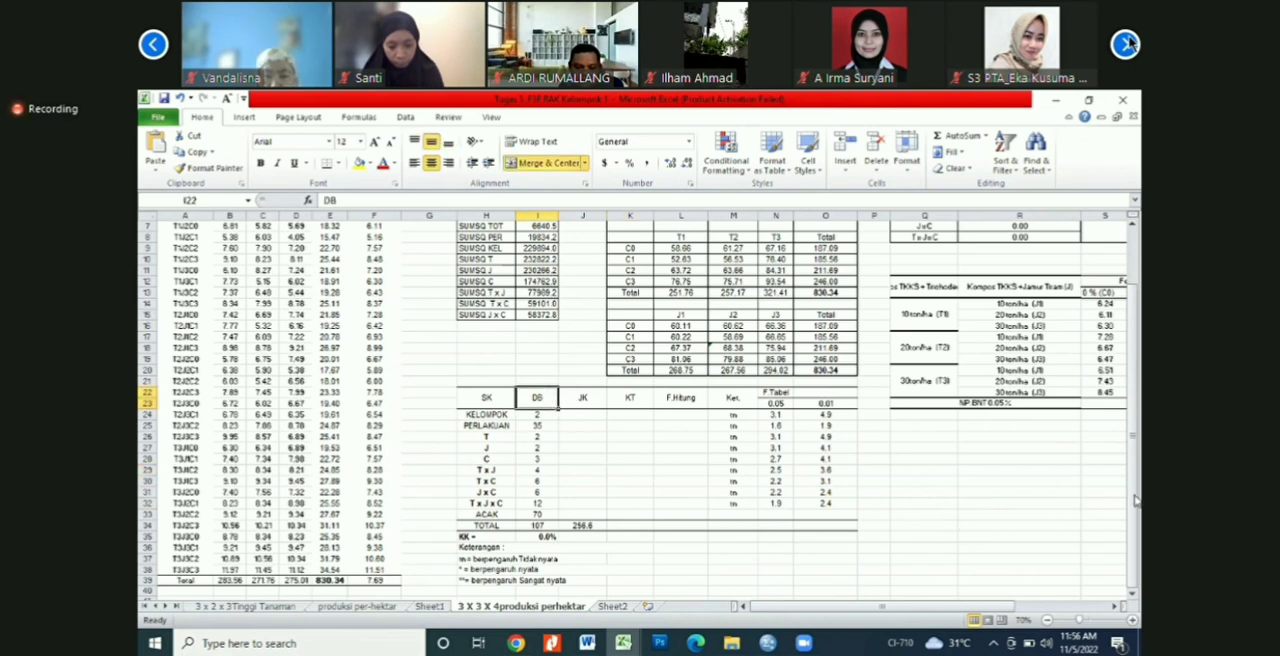
pyautogui.moveTo(1136, 500); pyautogui.dragTo(1136, 510)
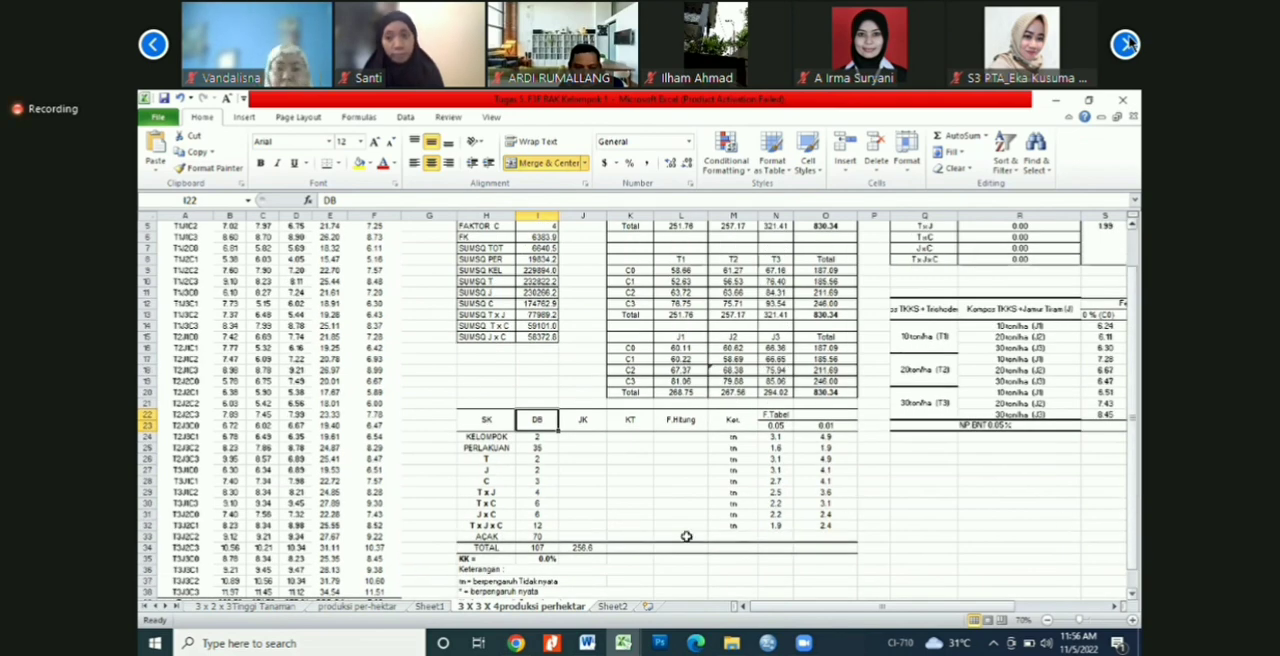
pyautogui.click(575, 493)
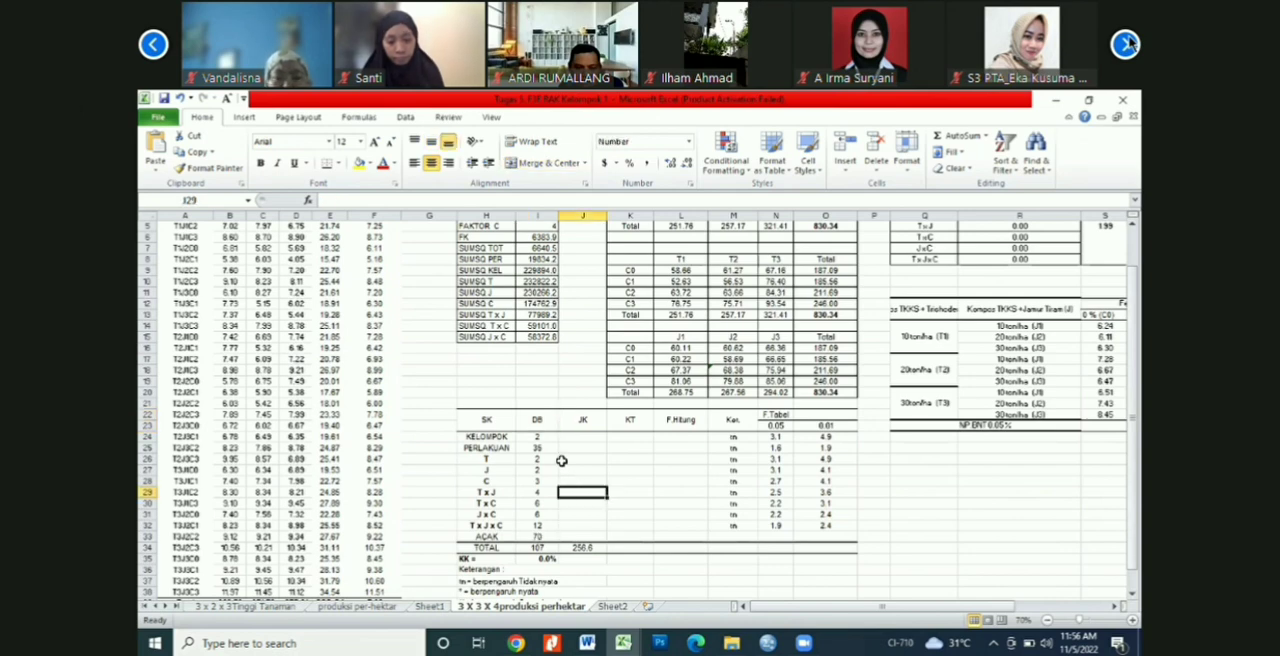
pyautogui.click(537, 537)
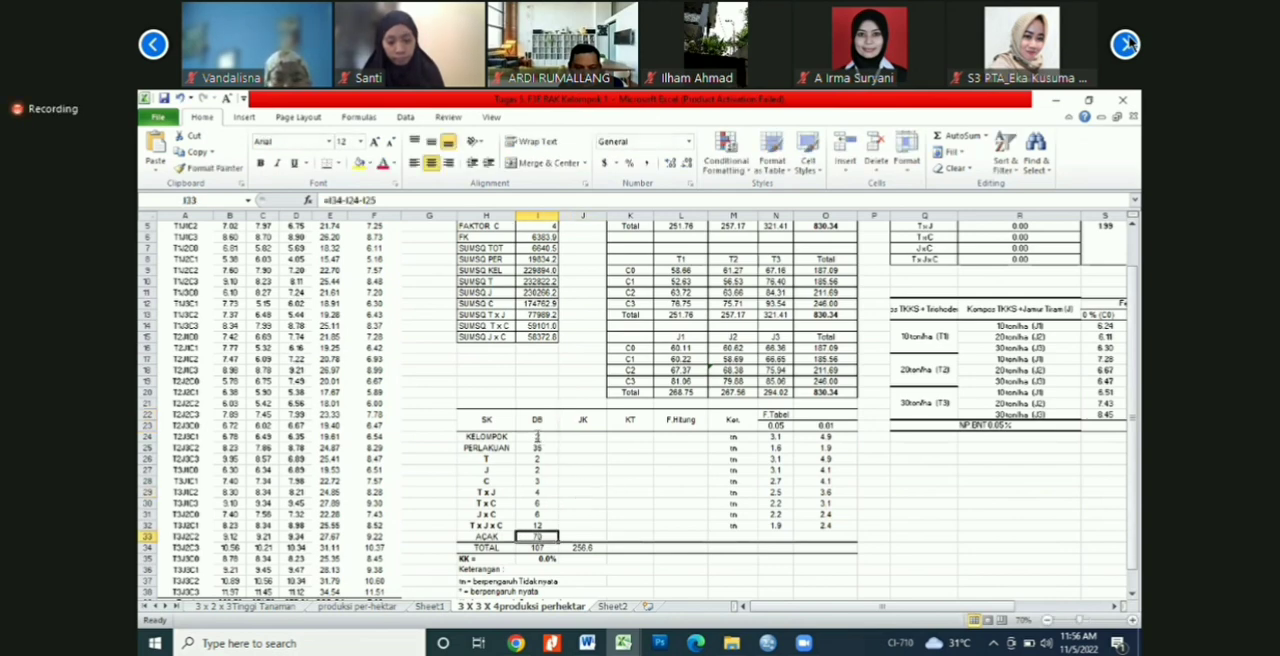
pyautogui.click(552, 439)
pyautogui.press('F2')
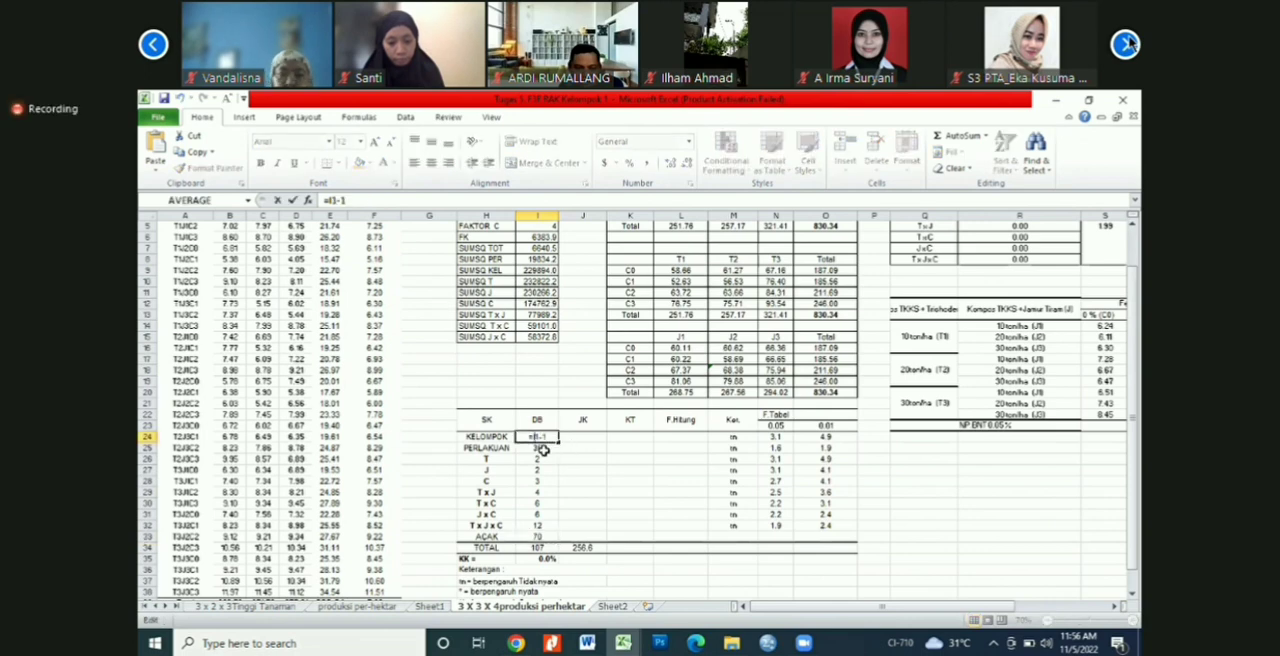
pyautogui.press('Escape')
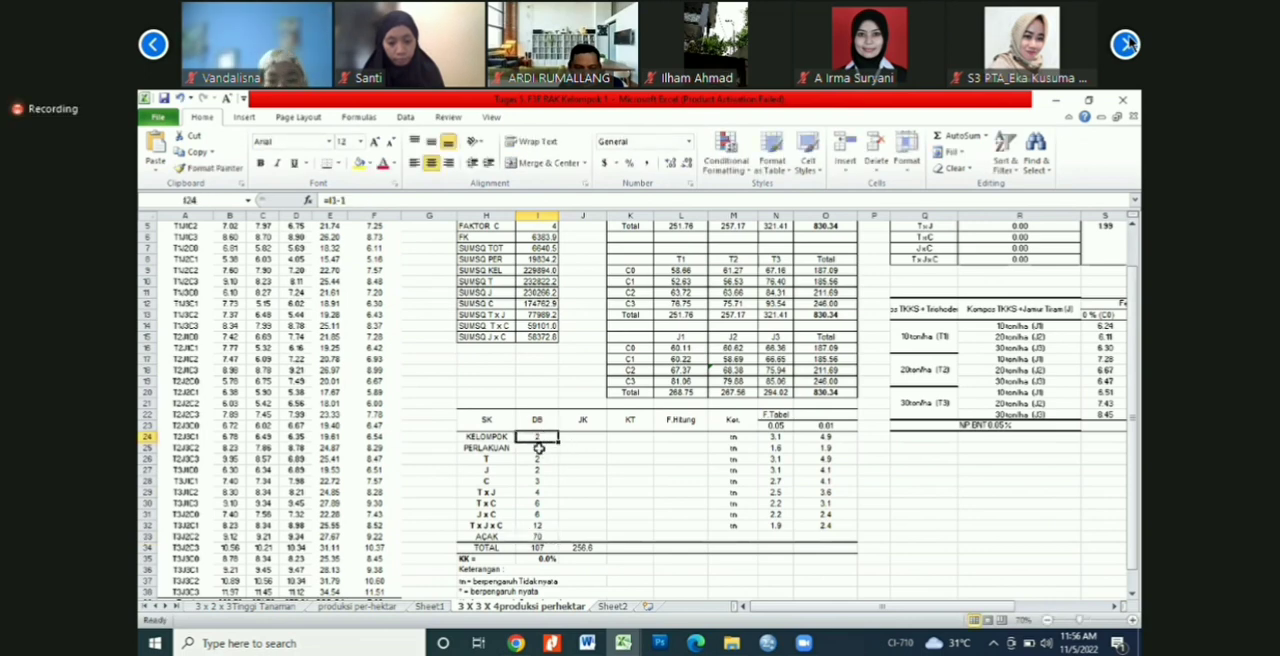
pyautogui.click(545, 450)
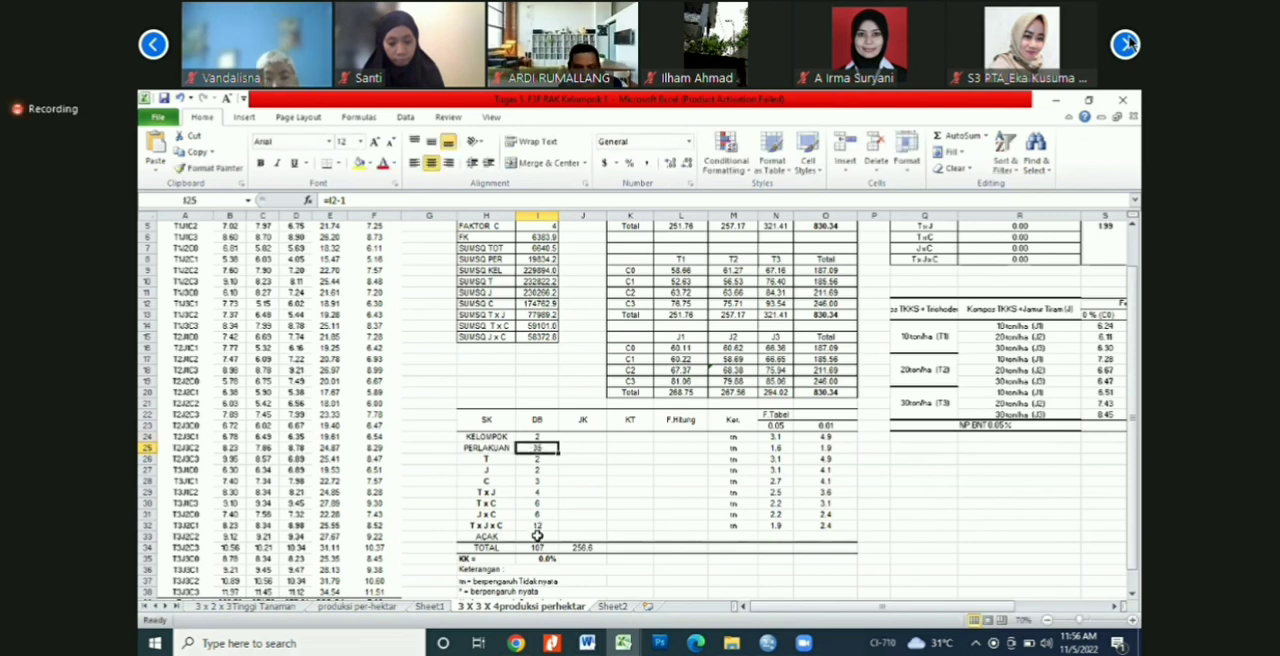
# Step: Clear the DB cells I24:I33 of the ANOVA table and calculate the KELOMPOK degrees of freedom in I24 as =I1-1
pyautogui.moveTo(537, 437); pyautogui.dragTo(535, 532)
pyautogui.press('Delete')
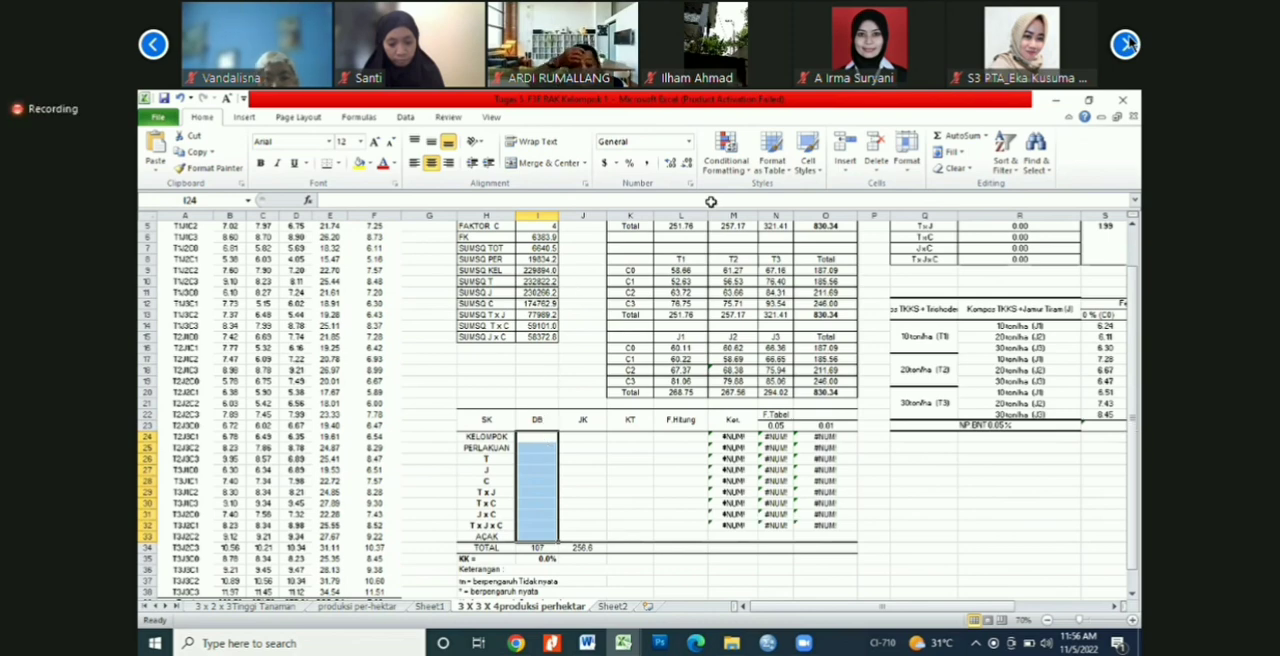
pyautogui.write('=')
pyautogui.scroll(2, 549, 227)
pyautogui.click(547, 227)
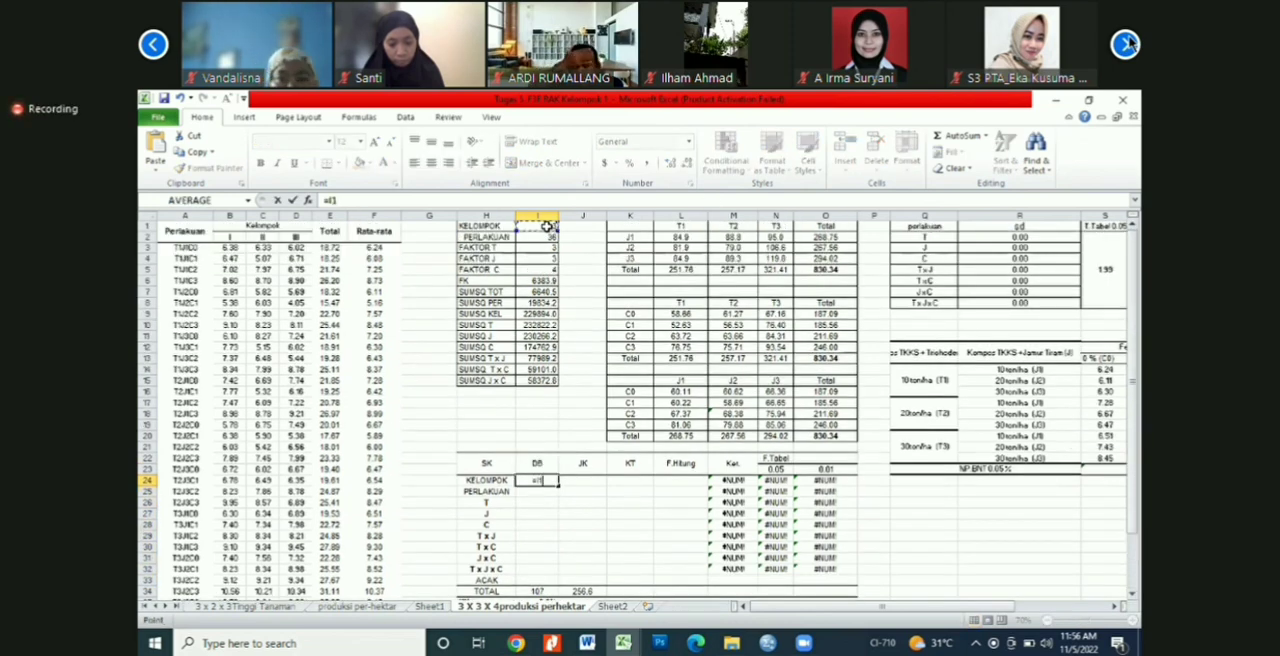
pyautogui.write('-1')
pyautogui.press('Return')
# Step: Fill the KELOMPOK DB formula from I24 down through the PERLAKUAN, T, J and C rows to I28
pyautogui.write('=')
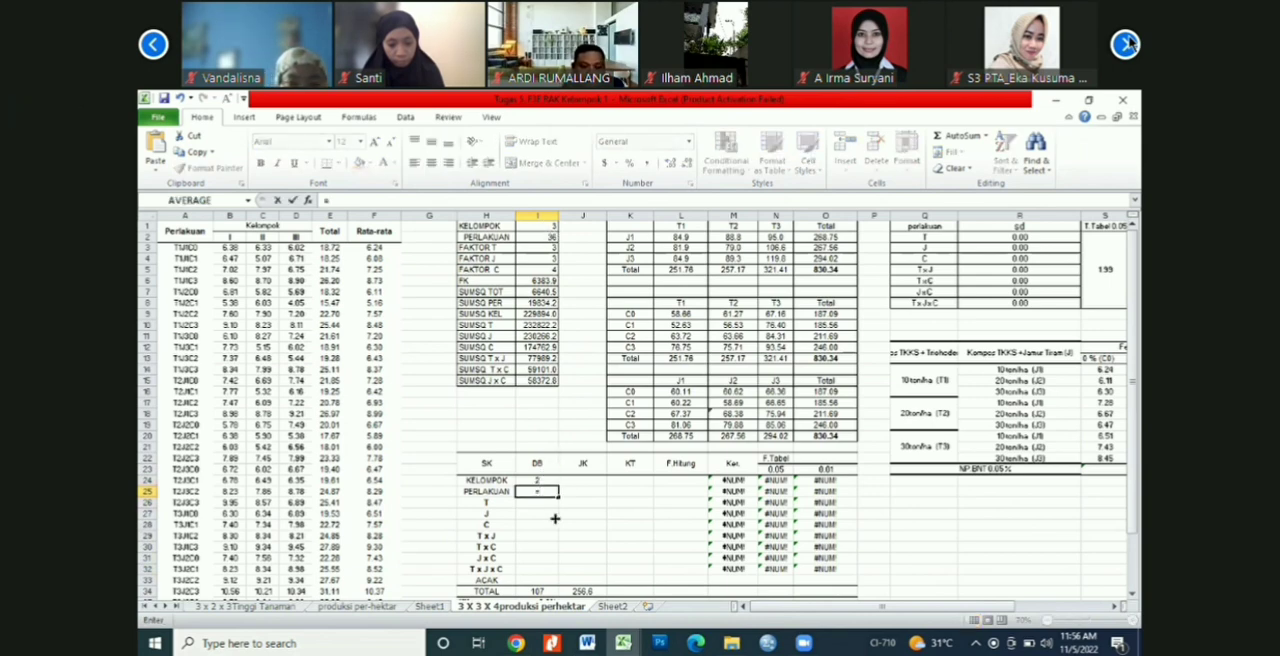
pyautogui.press('Escape')
pyautogui.click(541, 481)
pyautogui.moveTo(558, 486); pyautogui.dragTo(540, 533)
pyautogui.doubleClick(537, 491)
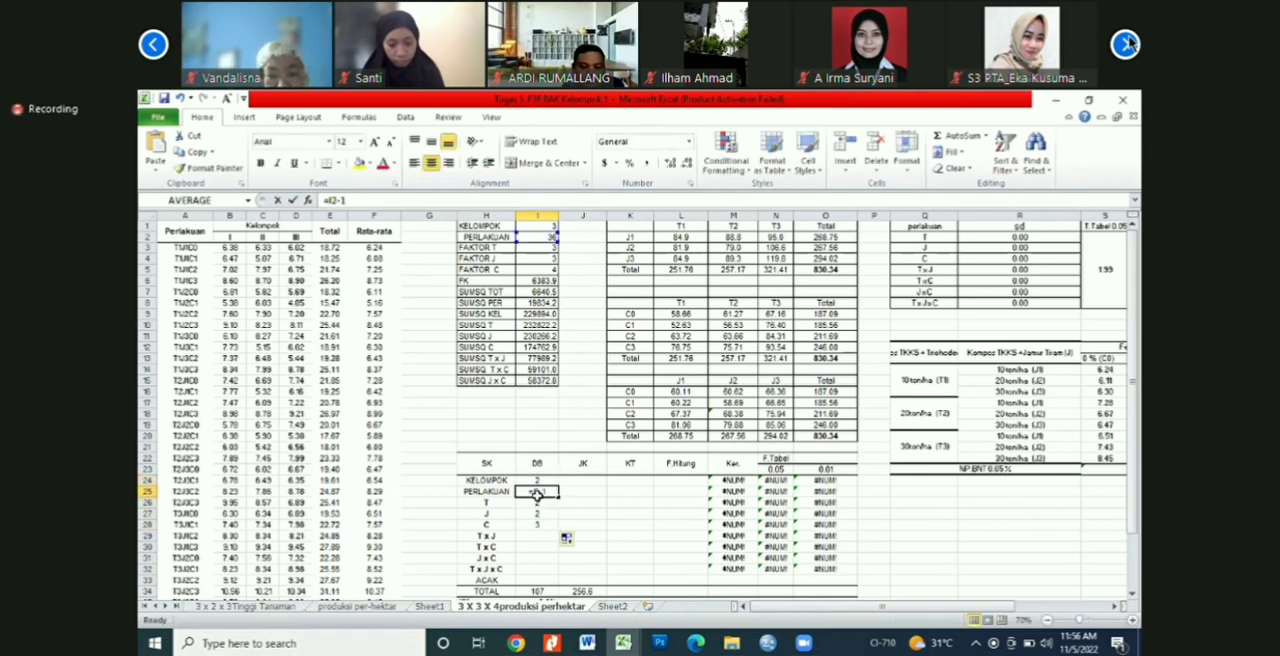
pyautogui.press('Escape')
pyautogui.click(545, 524)
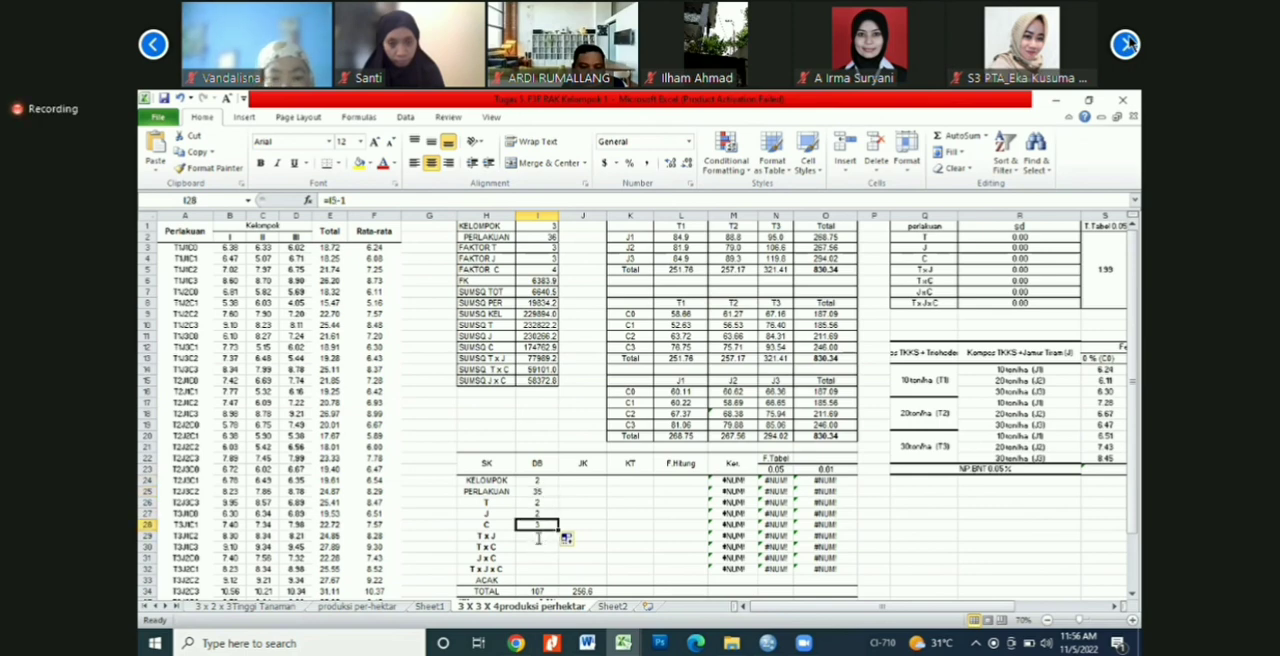
# Step: Calculate the T x J degrees of freedom in I29 by multiplying the T and J values, =I26*I27
pyautogui.press('Down')
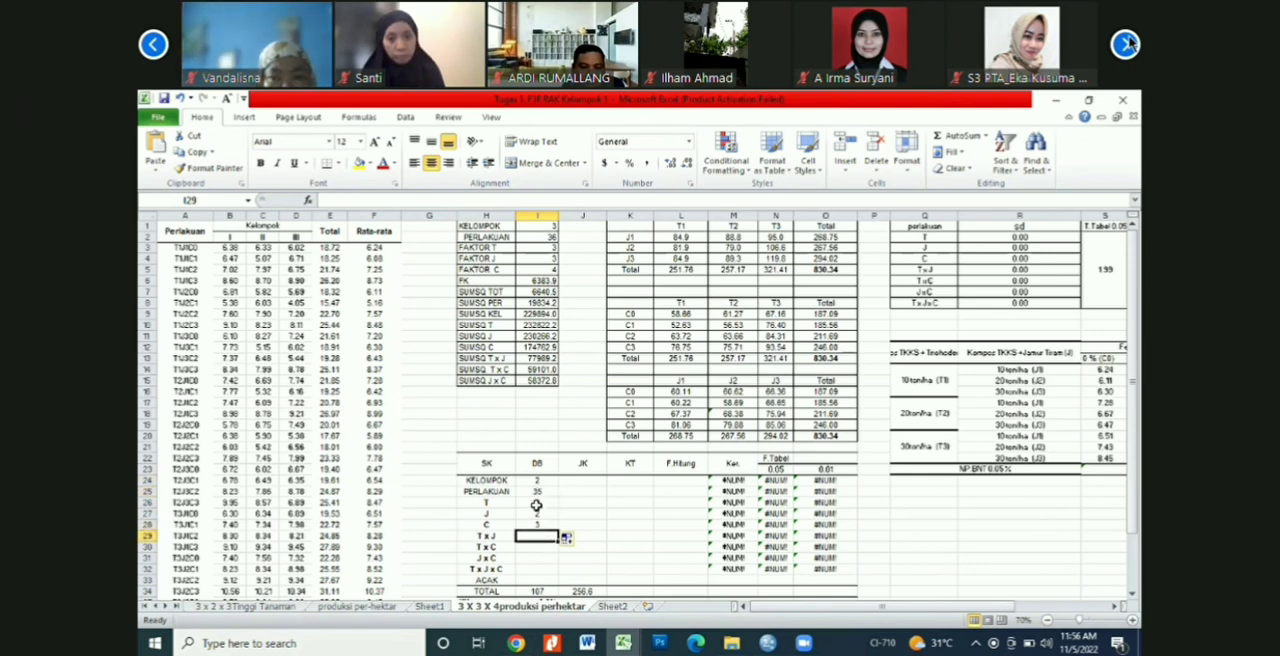
pyautogui.write('=')
pyautogui.click(536, 504)
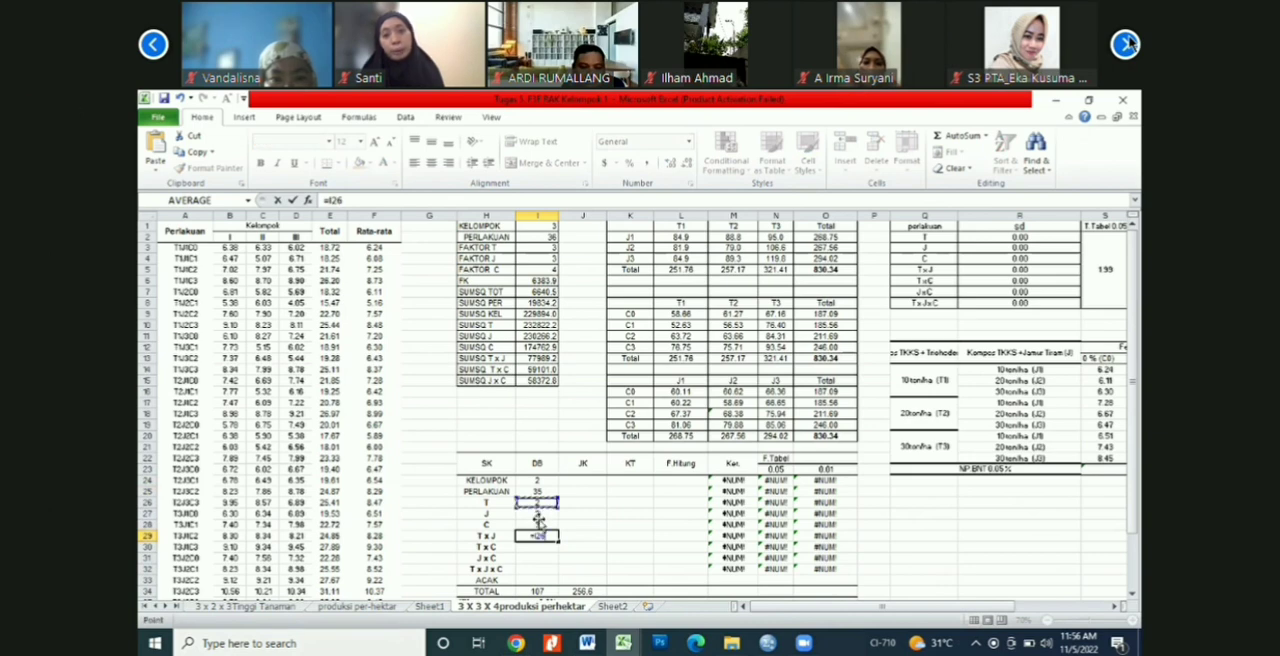
pyautogui.write('*')
pyautogui.click(538, 514)
pyautogui.press('Return')
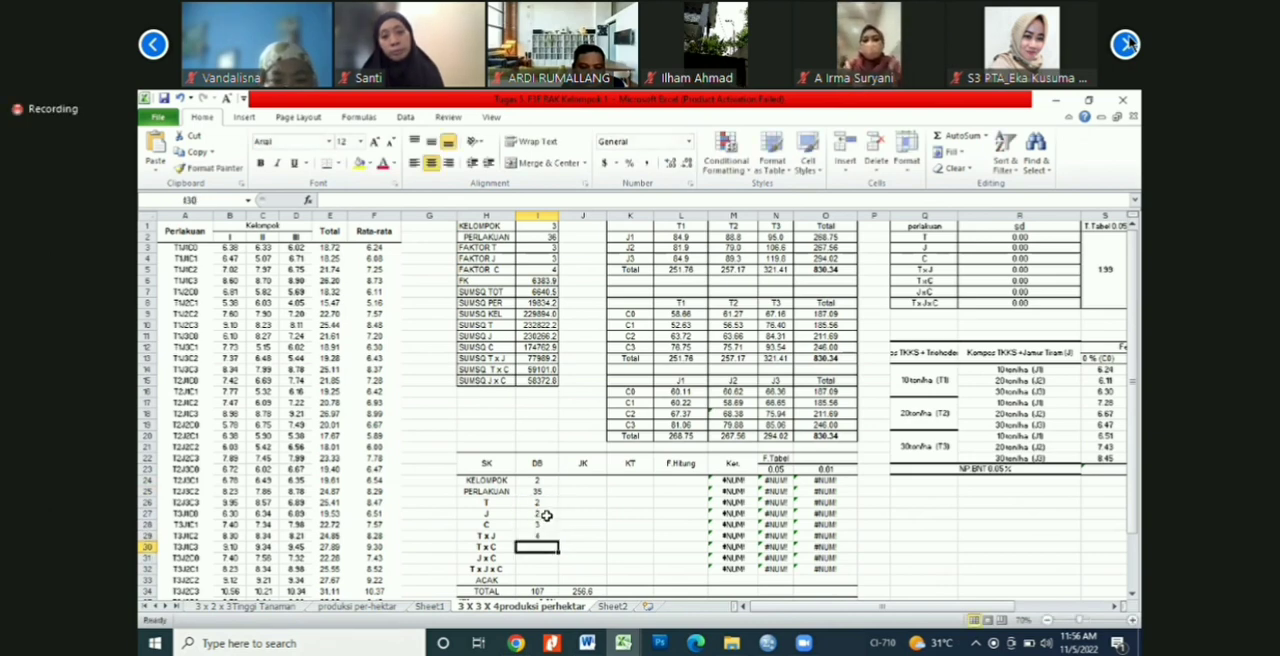
# Step: Calculate the T x C degrees of freedom in I30 by multiplying the T and C values, =I26*I28
pyautogui.write('=')
pyautogui.click(538, 502)
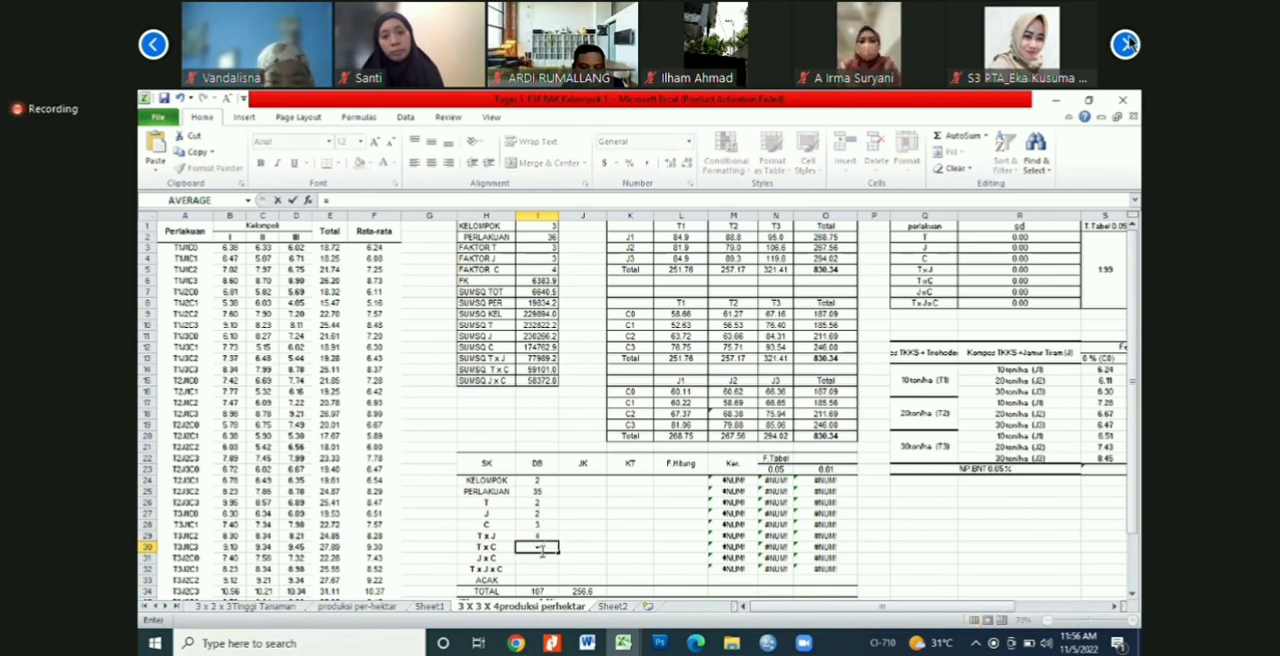
pyautogui.write('*')
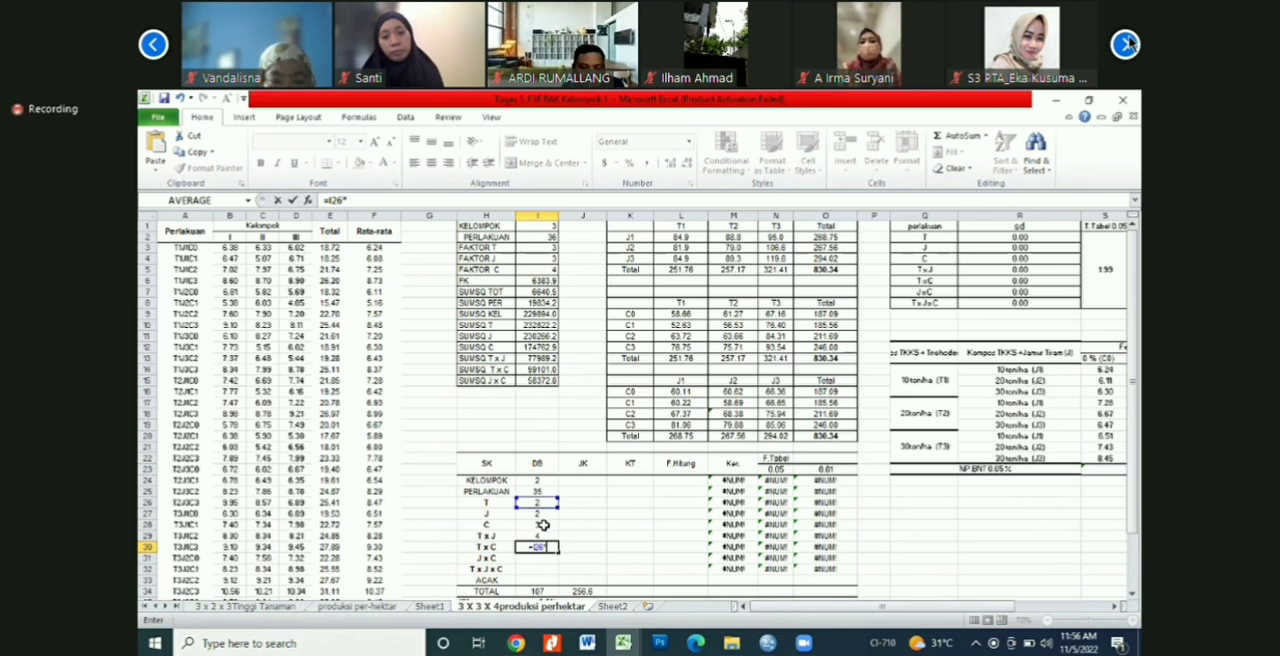
pyautogui.click(543, 525)
pyautogui.press('Return')
pyautogui.press('Return')
pyautogui.press('Return')
pyautogui.press('Return')
pyautogui.press('Return')
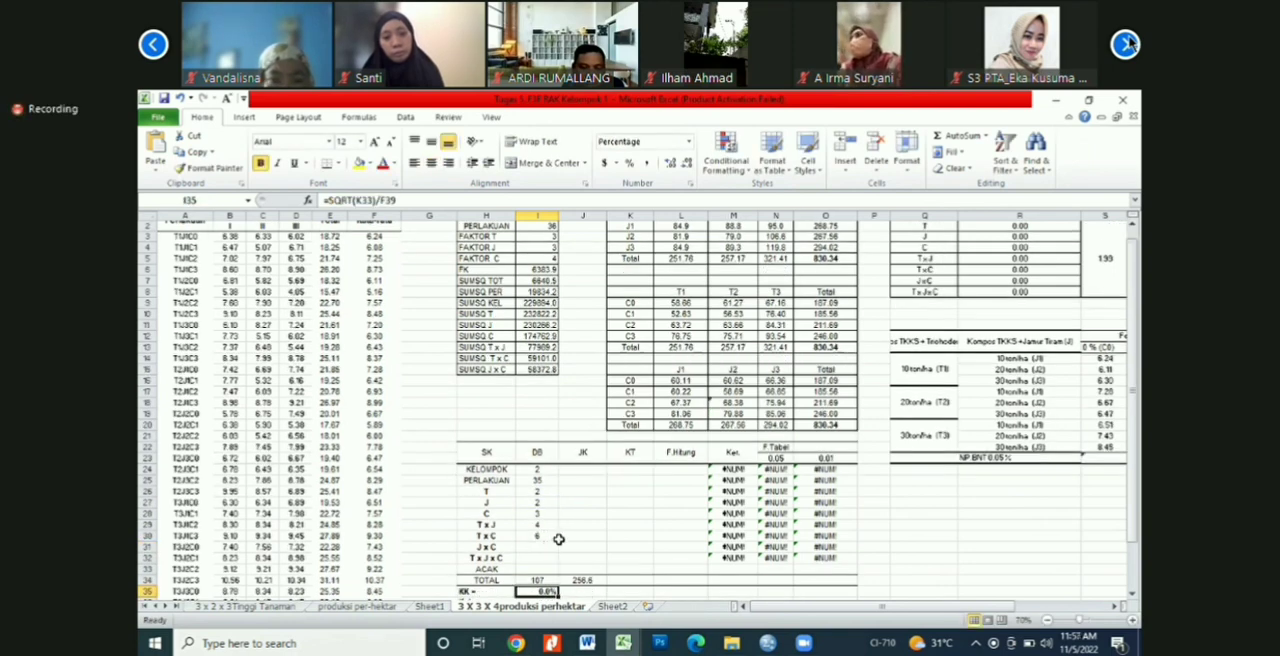
# Step: Calculate the J x C degrees of freedom in I31 by multiplying the J value in I27 by the C value in I28
pyautogui.click(521, 549)
pyautogui.write('=')
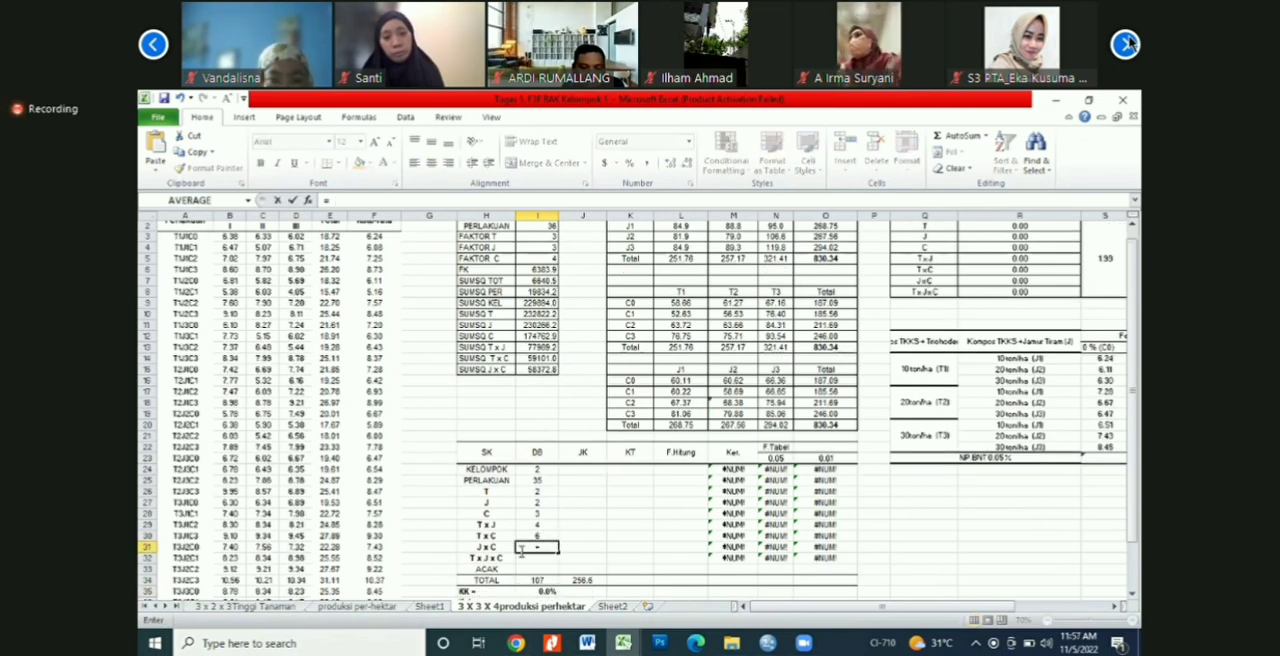
pyautogui.click(537, 503)
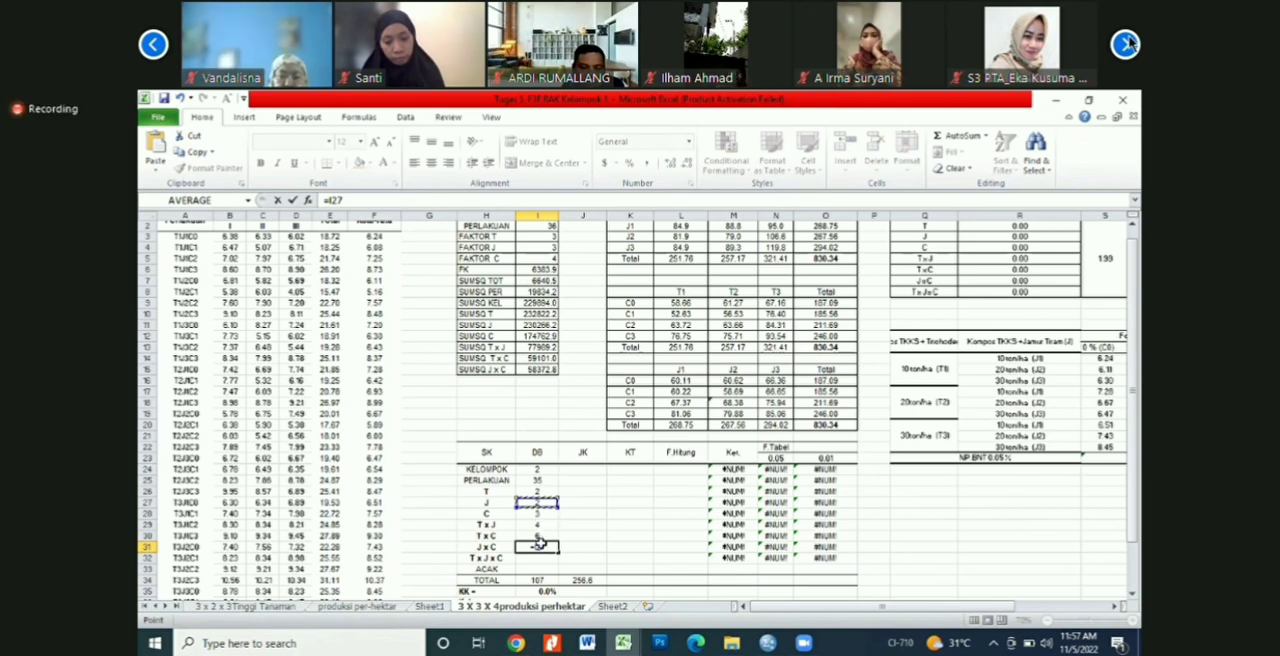
pyautogui.press('Return')
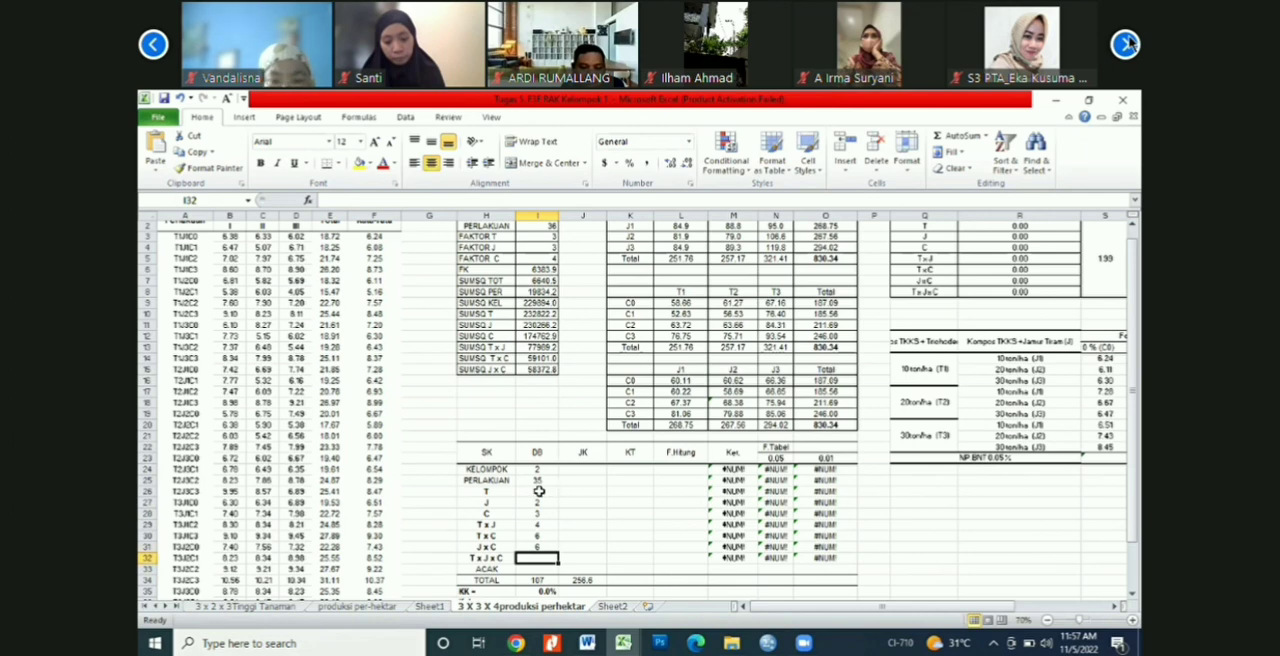
# Step: Calculate the T x J x C degrees of freedom in I32 by multiplying the T, J and C values, =I26*I27*I28
pyautogui.write('=')
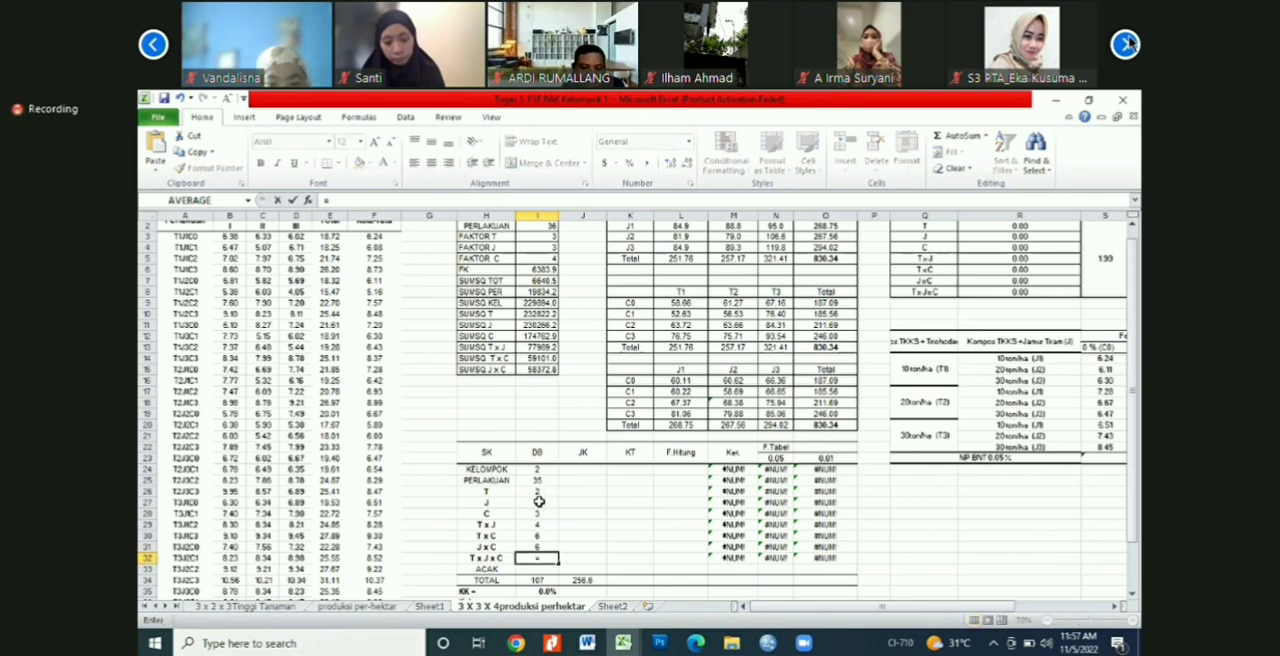
pyautogui.click(538, 491)
pyautogui.write('*')
pyautogui.click(538, 502)
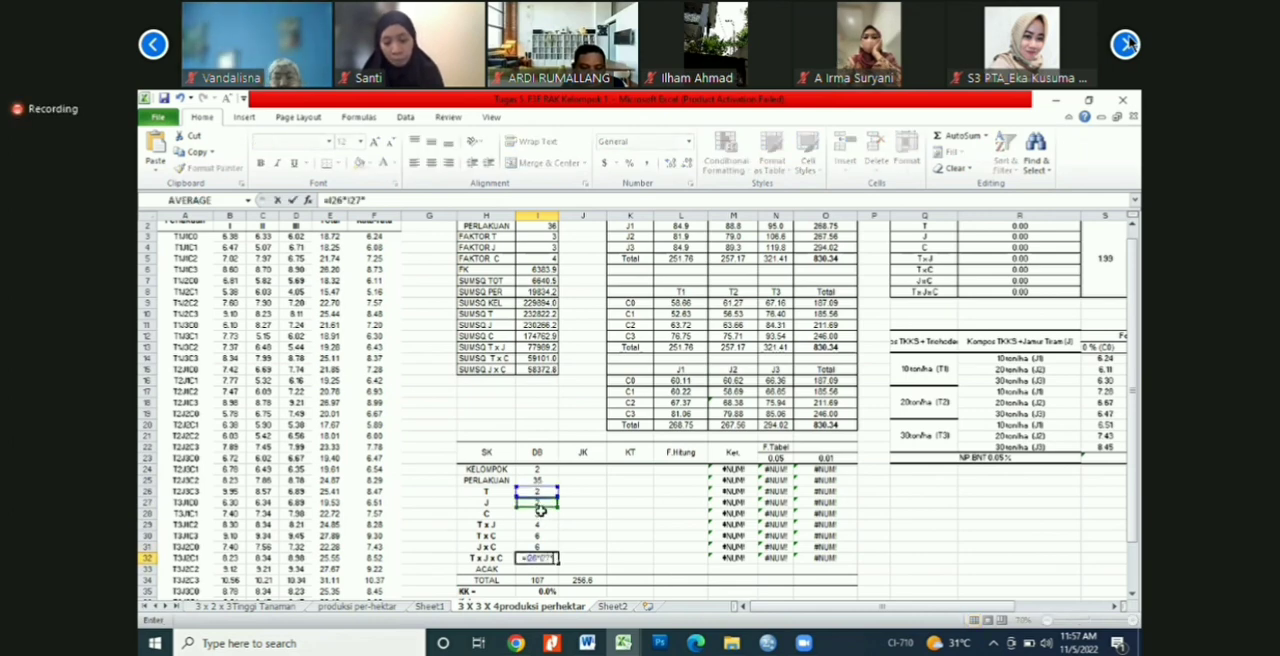
pyautogui.write('*')
pyautogui.click(539, 513)
pyautogui.press('Return')
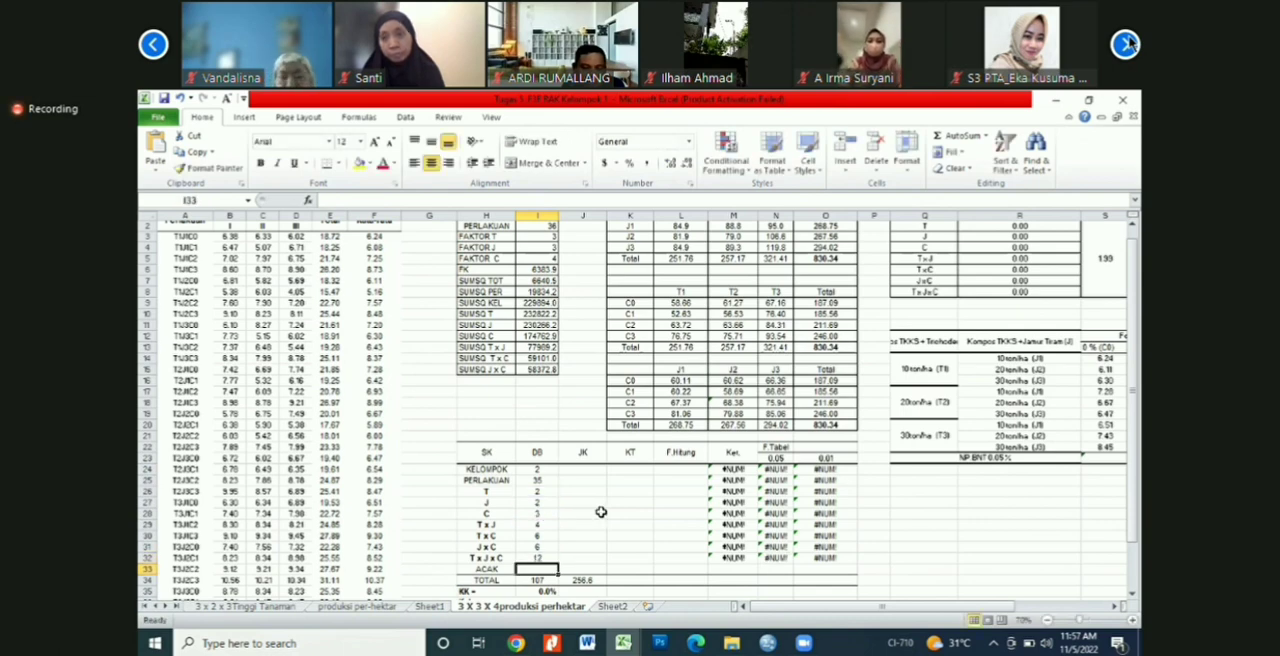
# Step: Calculate the ACAK degrees of freedom in I33 as =I24*I25 and review the TOTAL formula in I34
pyautogui.click(598, 513)
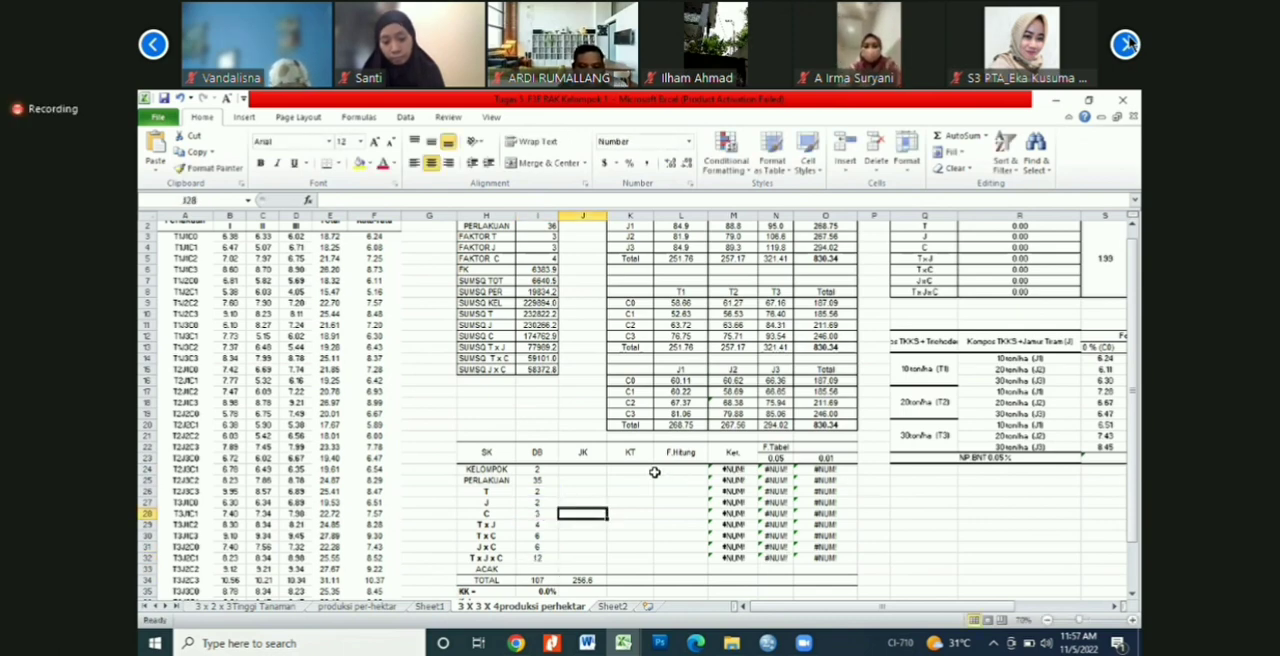
pyautogui.scroll(-2, 654, 472)
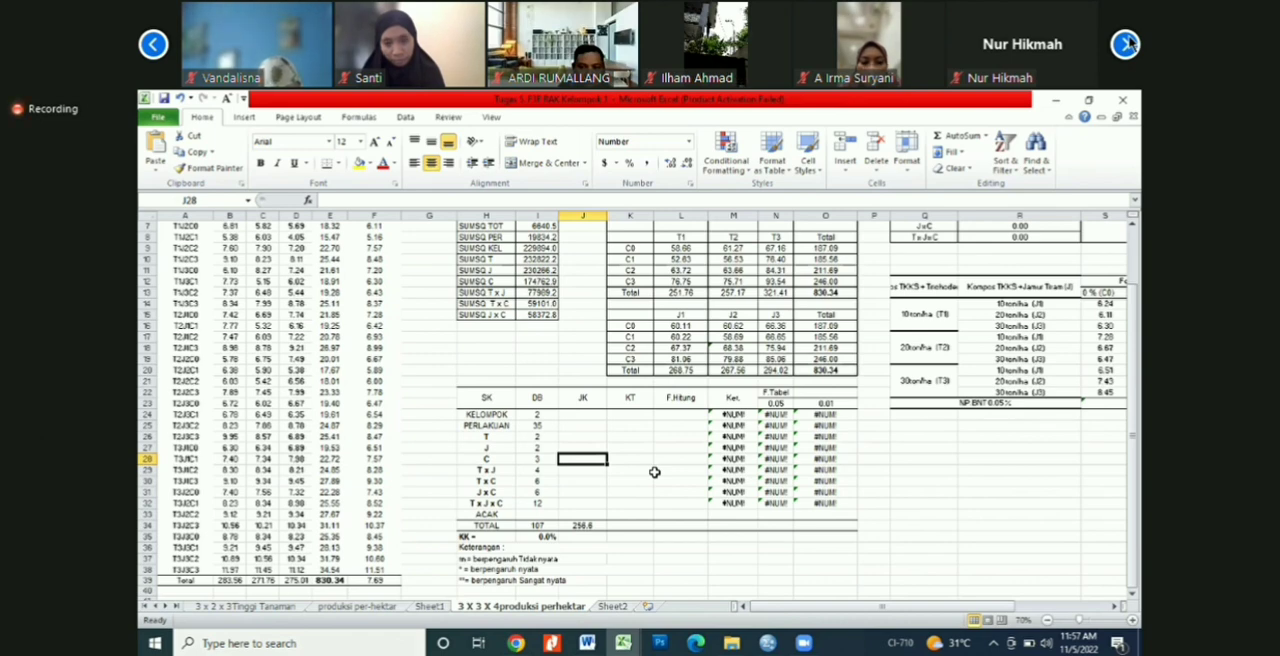
pyautogui.click(545, 514)
pyautogui.write('=')
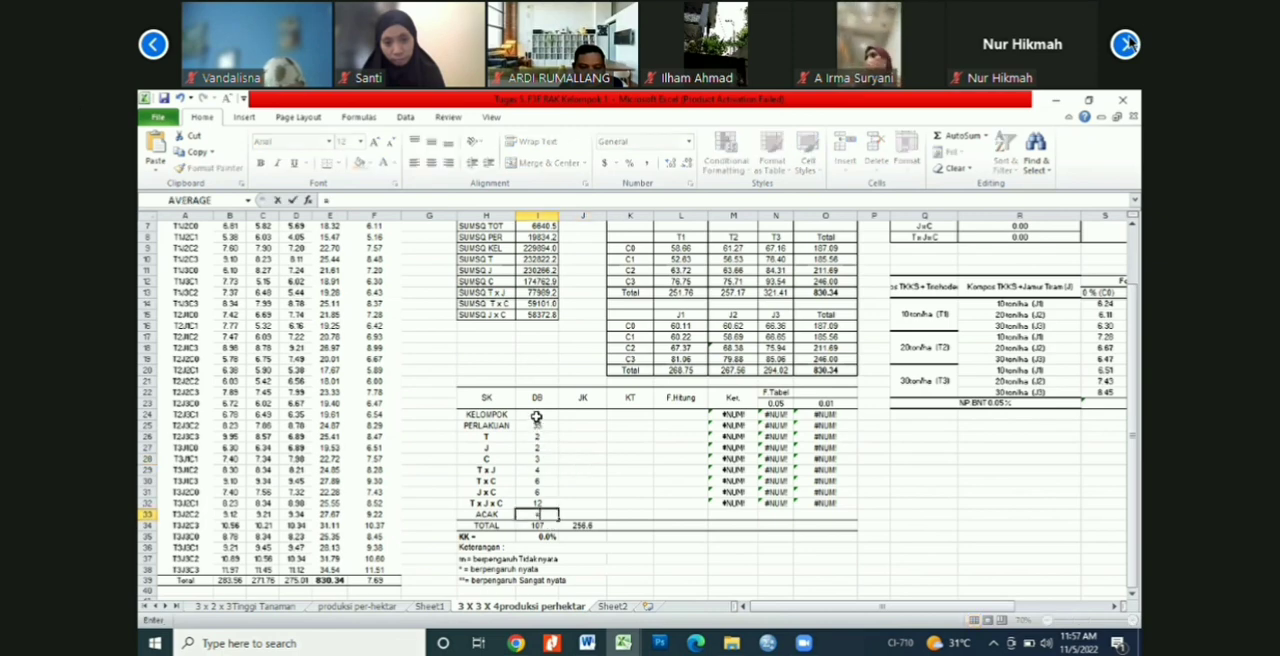
pyautogui.click(537, 415)
pyautogui.write('*')
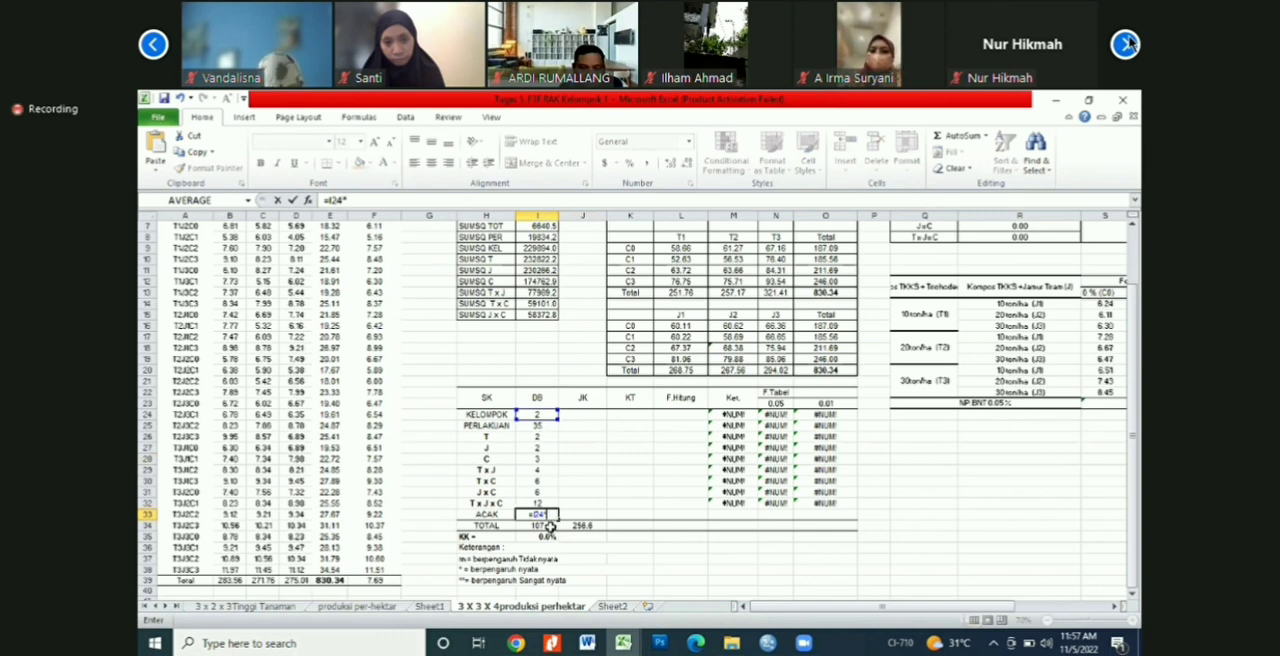
pyautogui.click(541, 426)
pyautogui.press('Return')
pyautogui.press('F2')
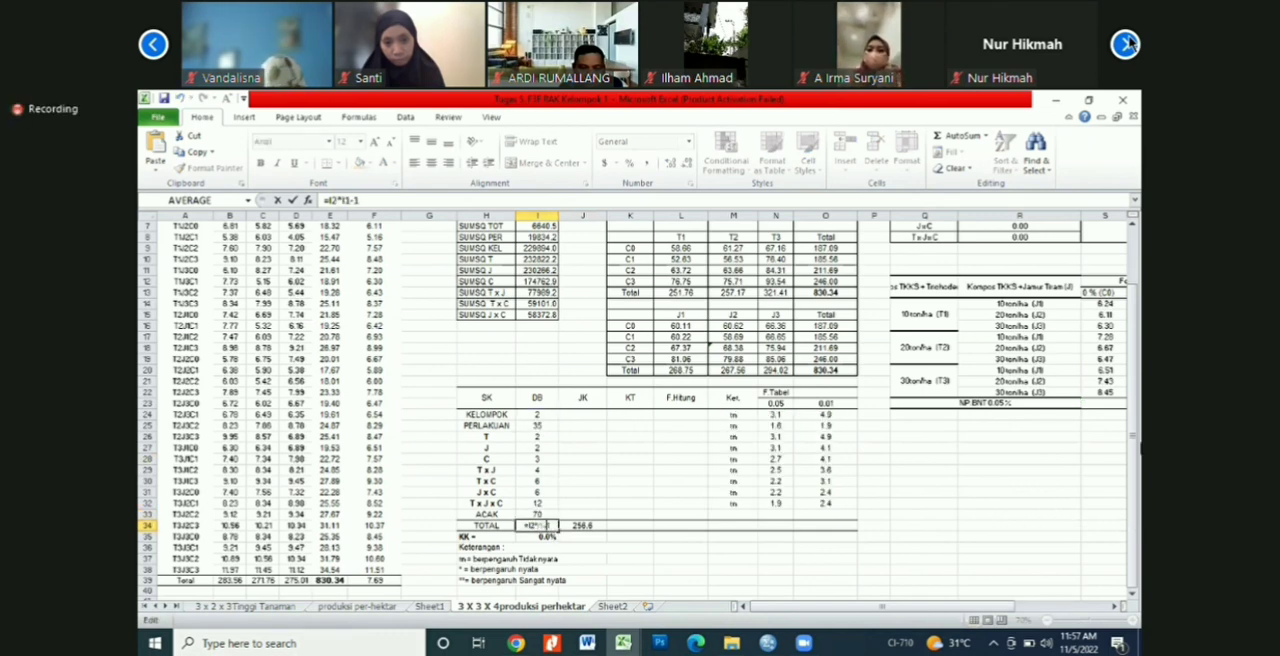
pyautogui.press('Return')
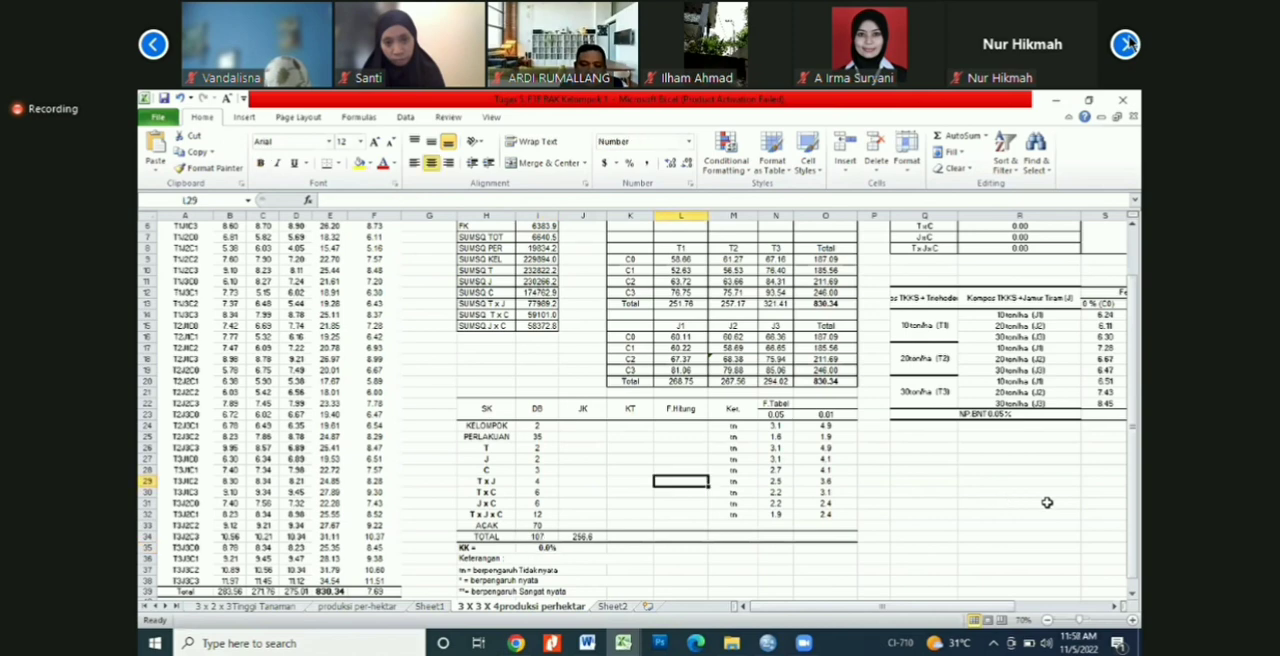
# Step: Calculate the KELOMPOK sum of squares in J24 by dividing SUMSQ KEL by the treatment count and subtracting FK, =I9/I2-I6
pyautogui.click(595, 444)
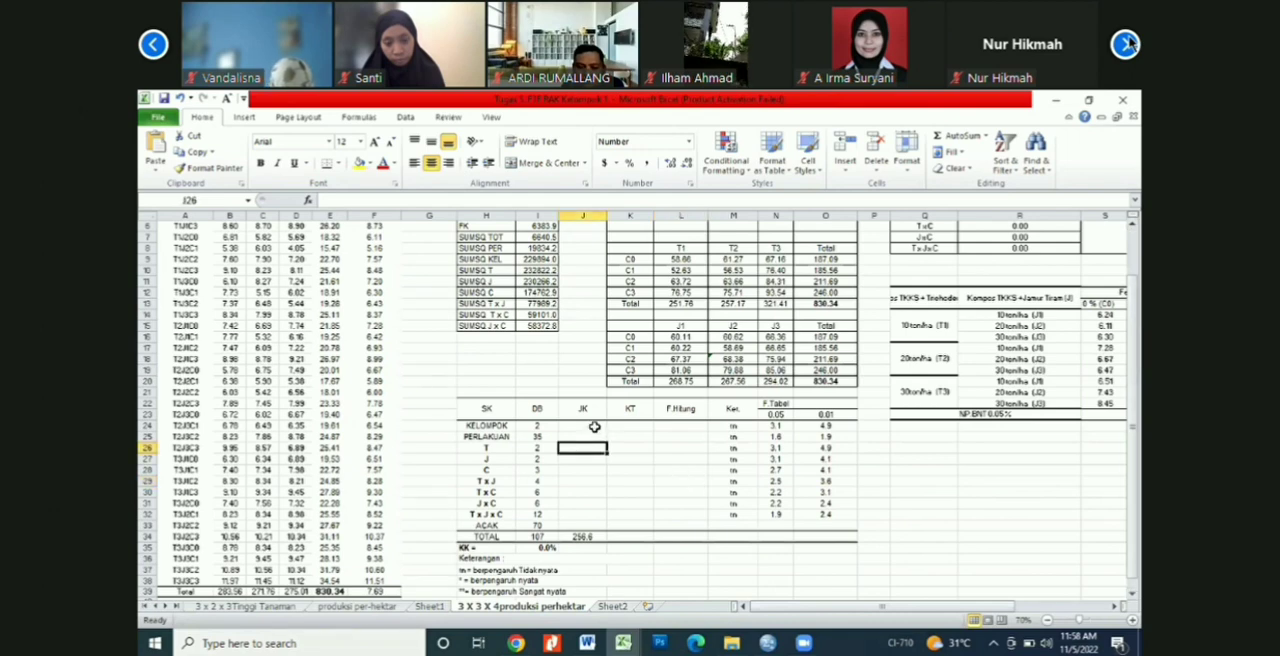
pyautogui.click(594, 427)
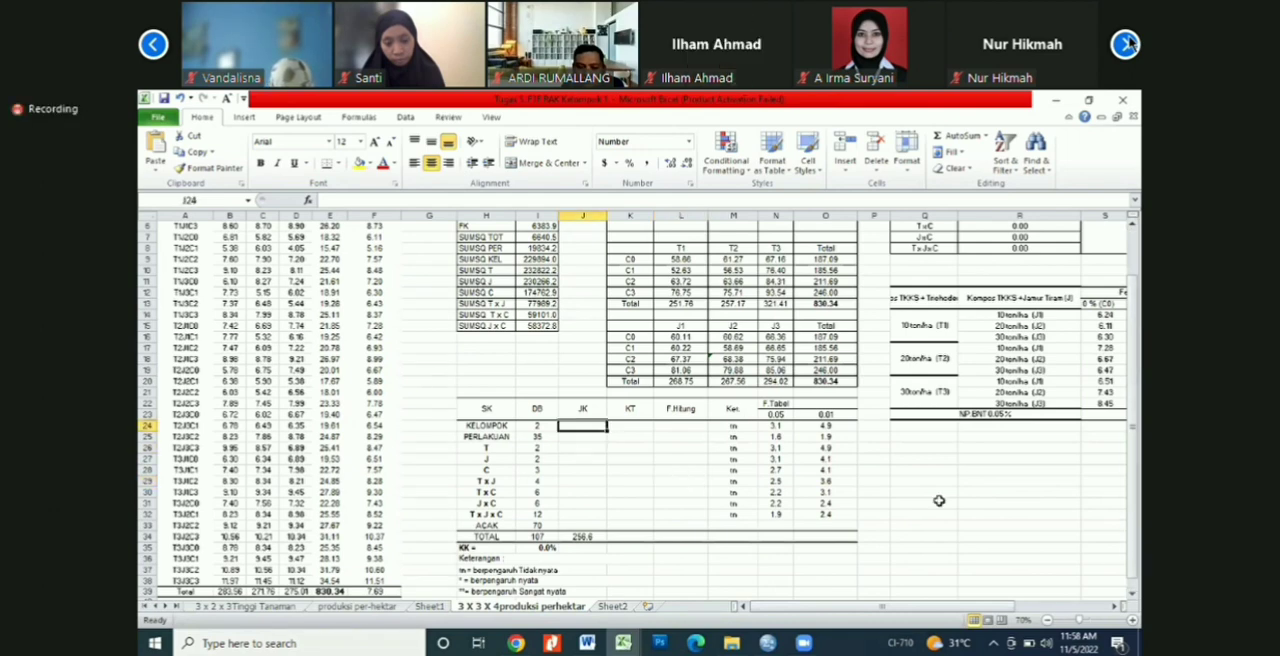
pyautogui.scroll(1, 726, 546)
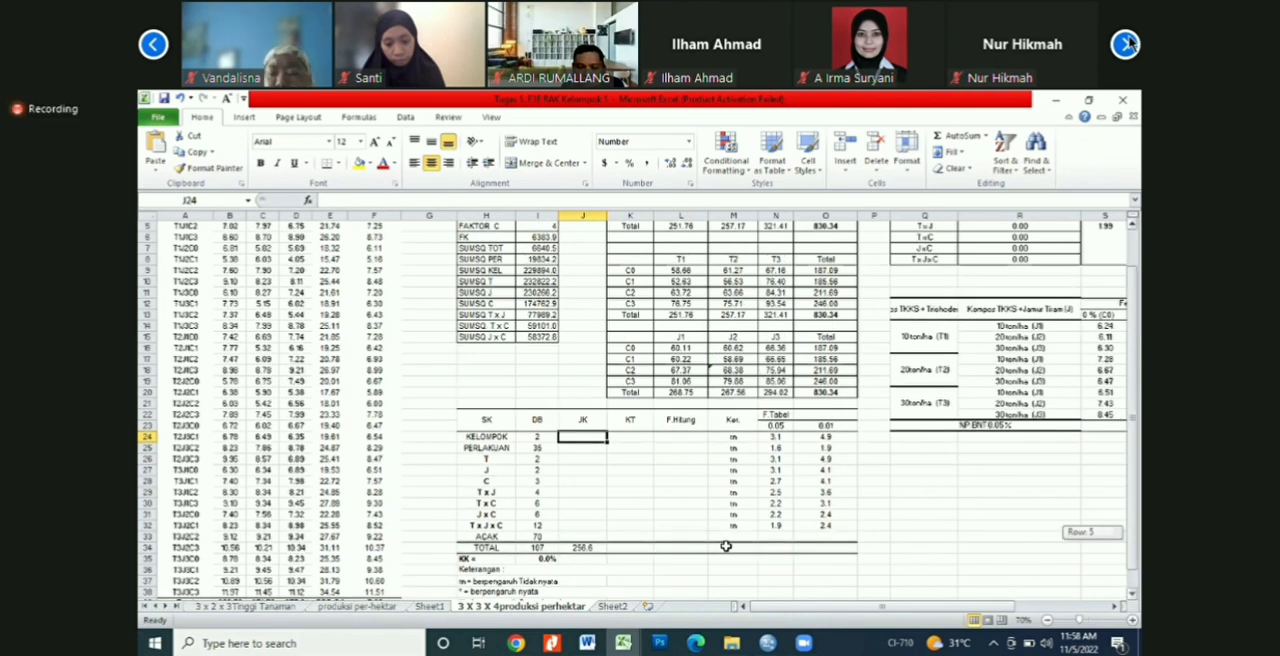
pyautogui.write('=')
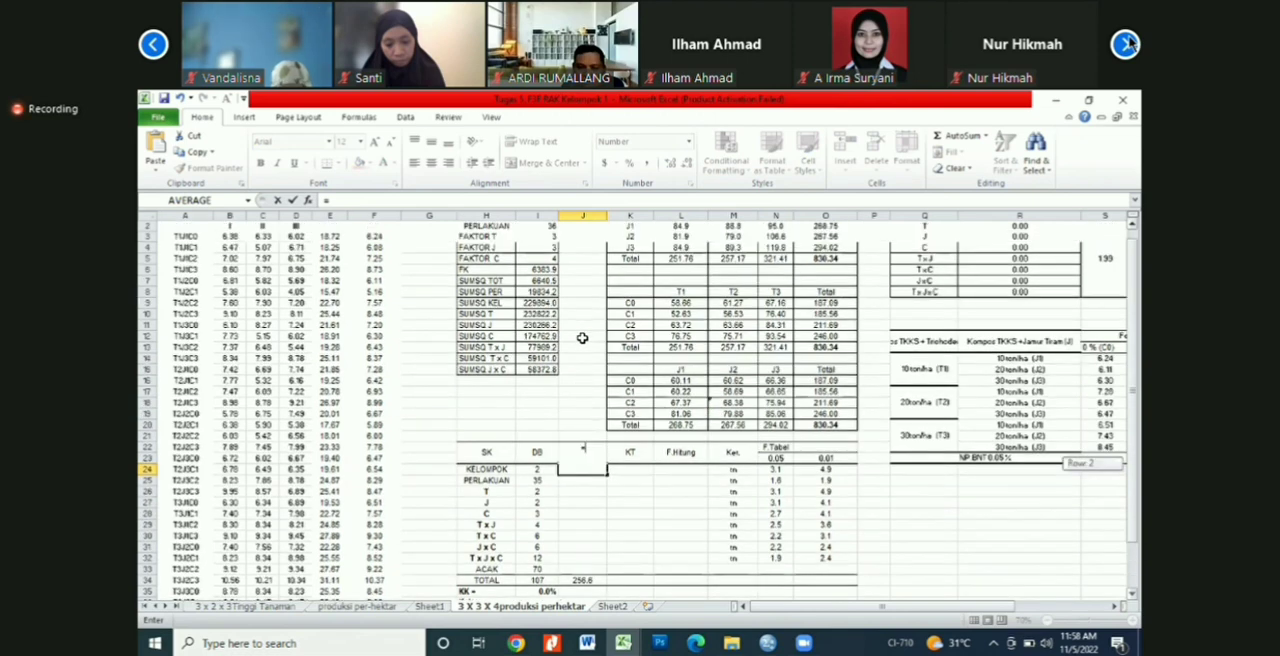
pyautogui.scroll(2, 579, 349)
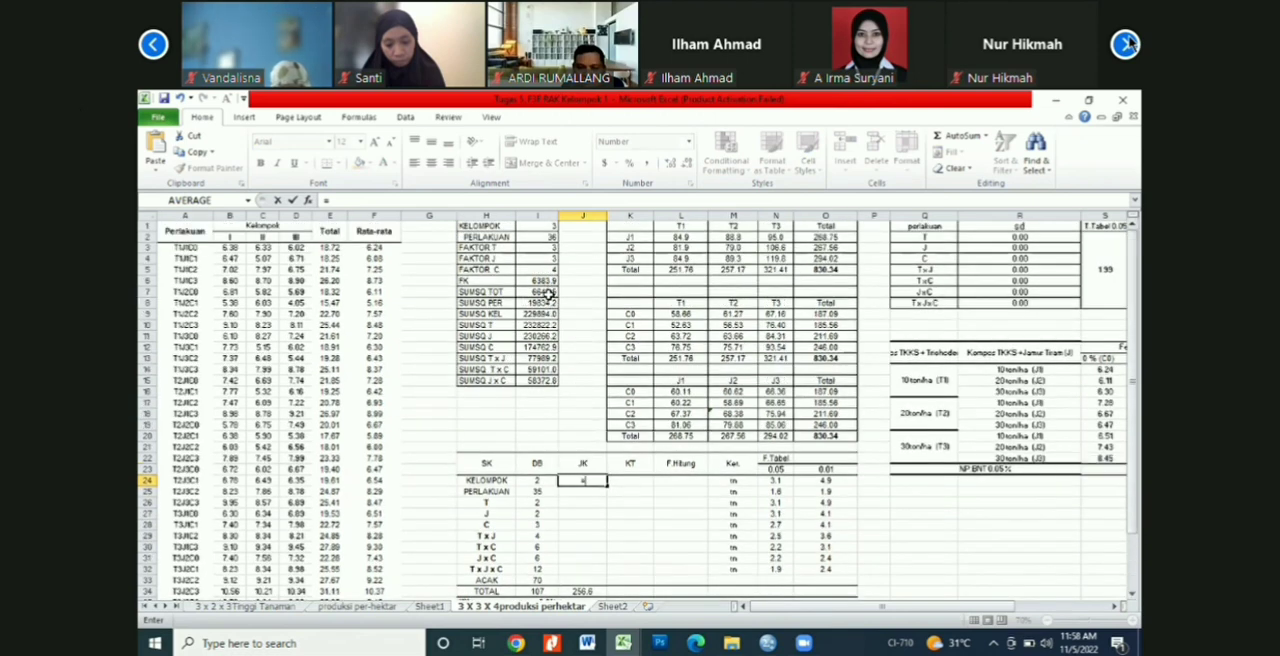
pyautogui.click(546, 313)
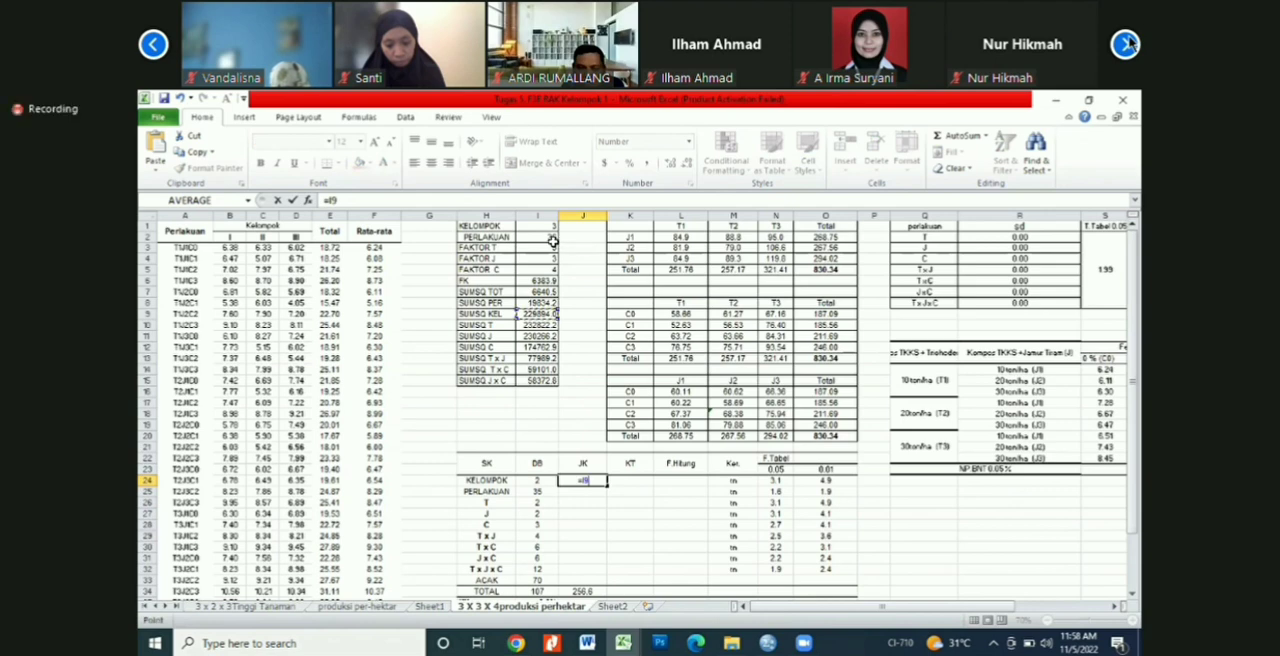
pyautogui.write('/')
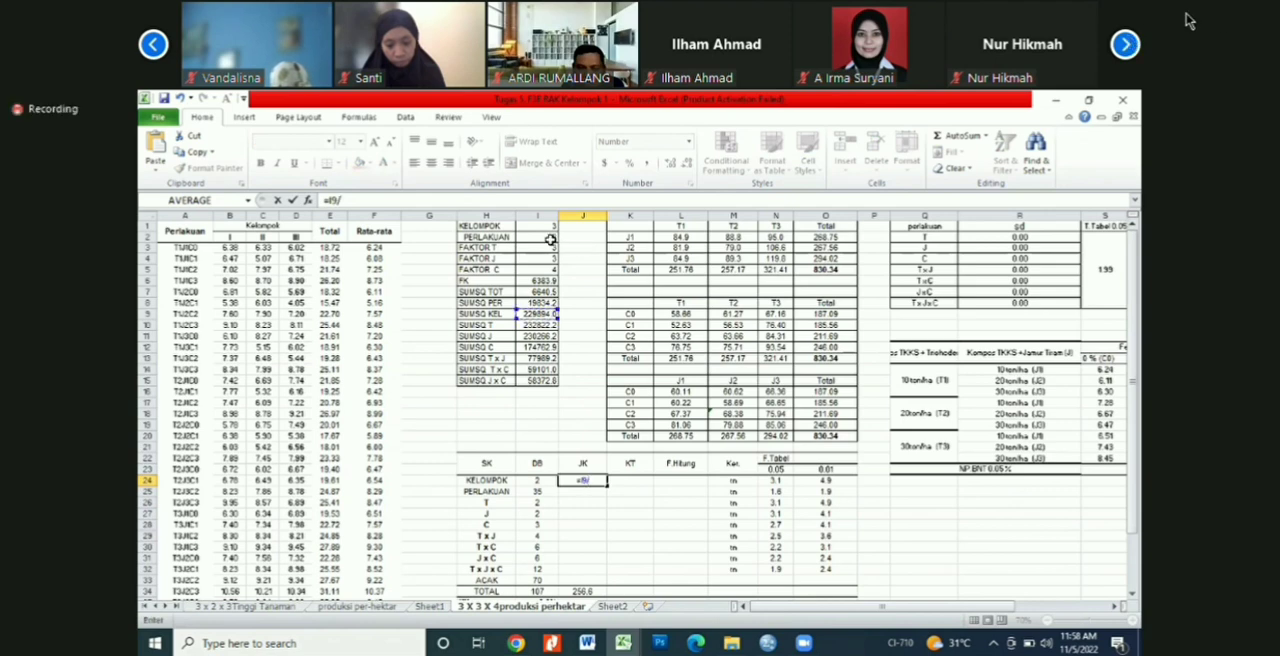
pyautogui.click(553, 240)
pyautogui.write('-')
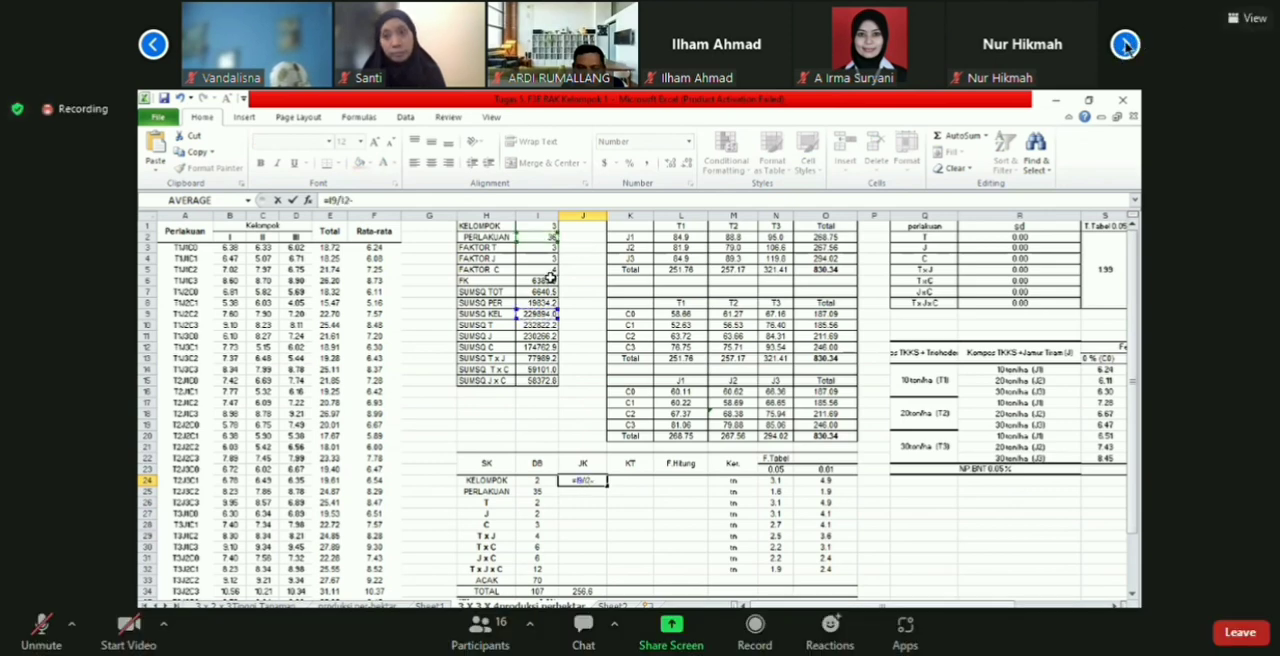
pyautogui.click(1125, 44)
pyautogui.click(552, 277)
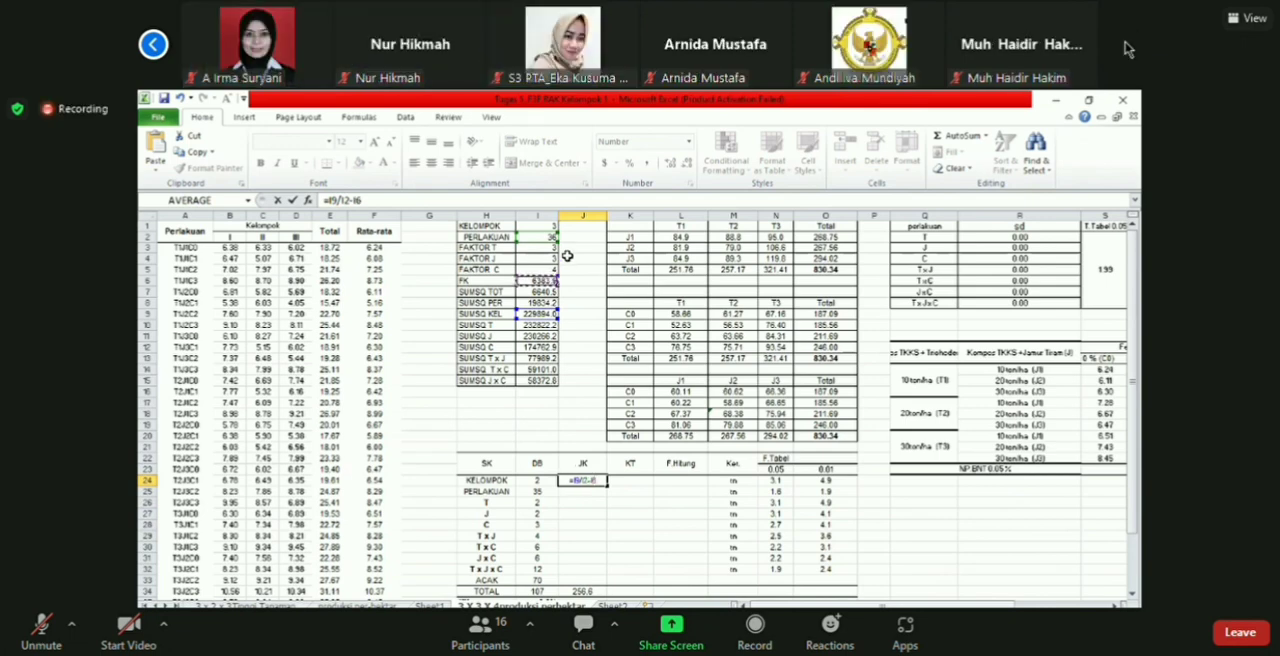
pyautogui.press('Return')
# Step: Calculate the PERLAKUAN sum of squares in J25 by dividing SUMSQ PER by the group count and subtracting FK, =I8/I1-I6
pyautogui.write('=')
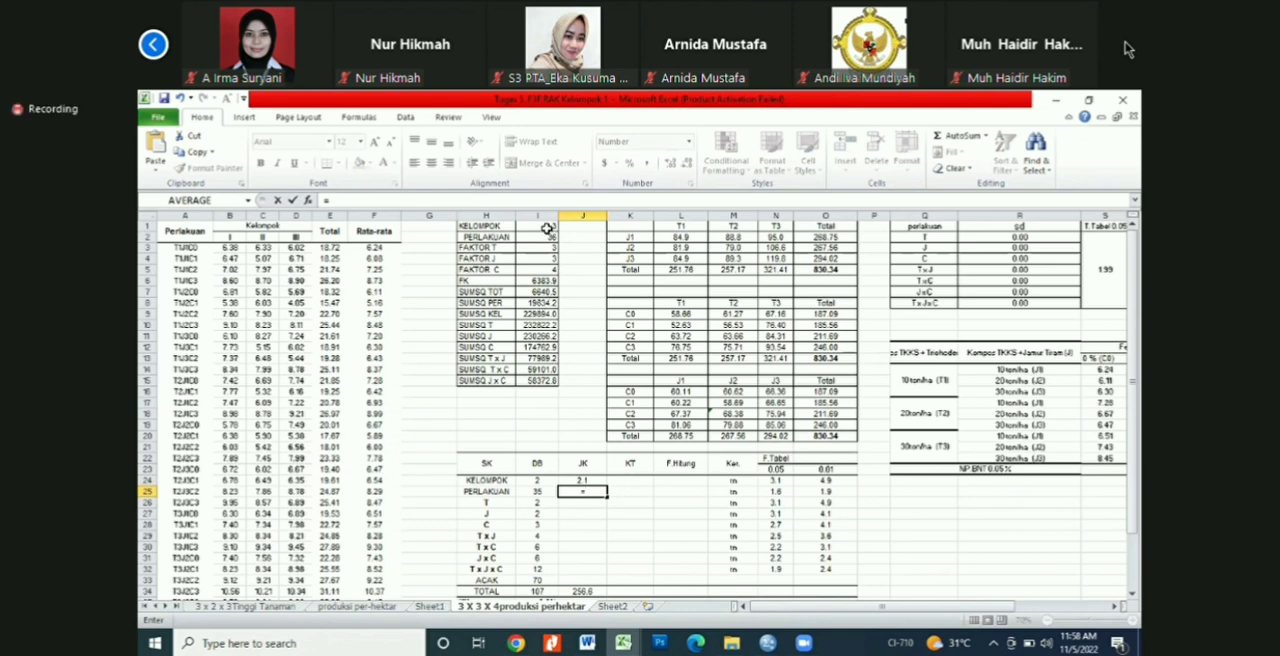
pyautogui.write('I8/')
pyautogui.click(548, 228)
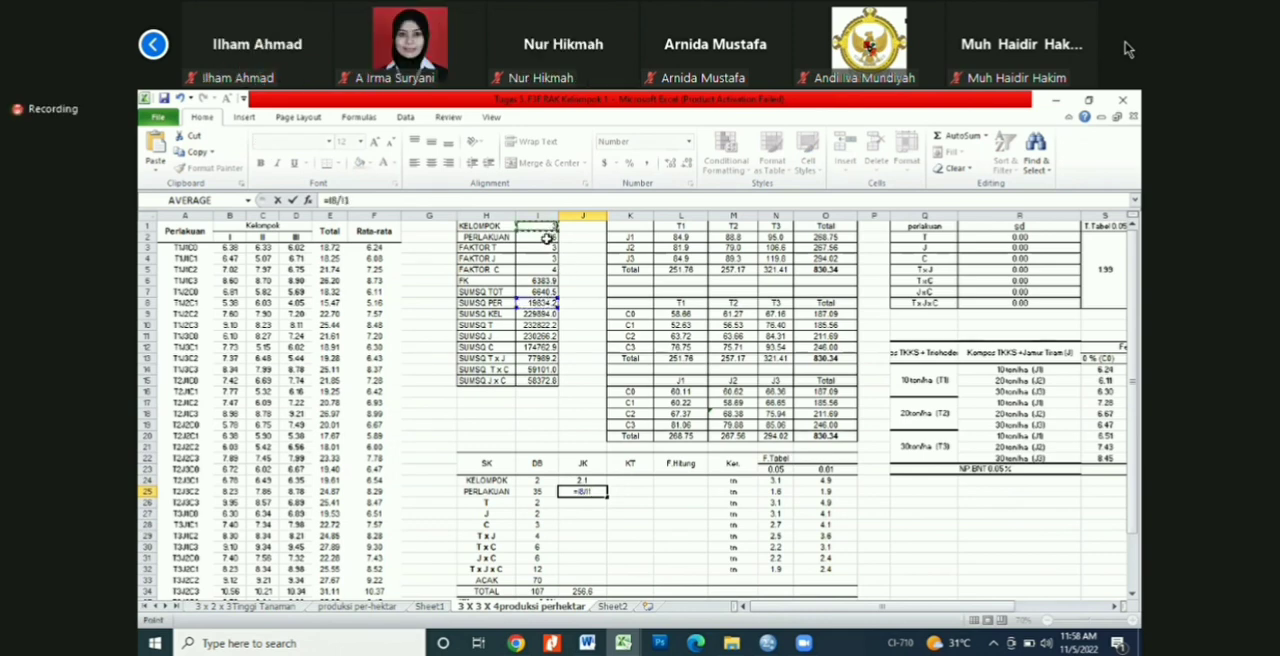
pyautogui.write('-')
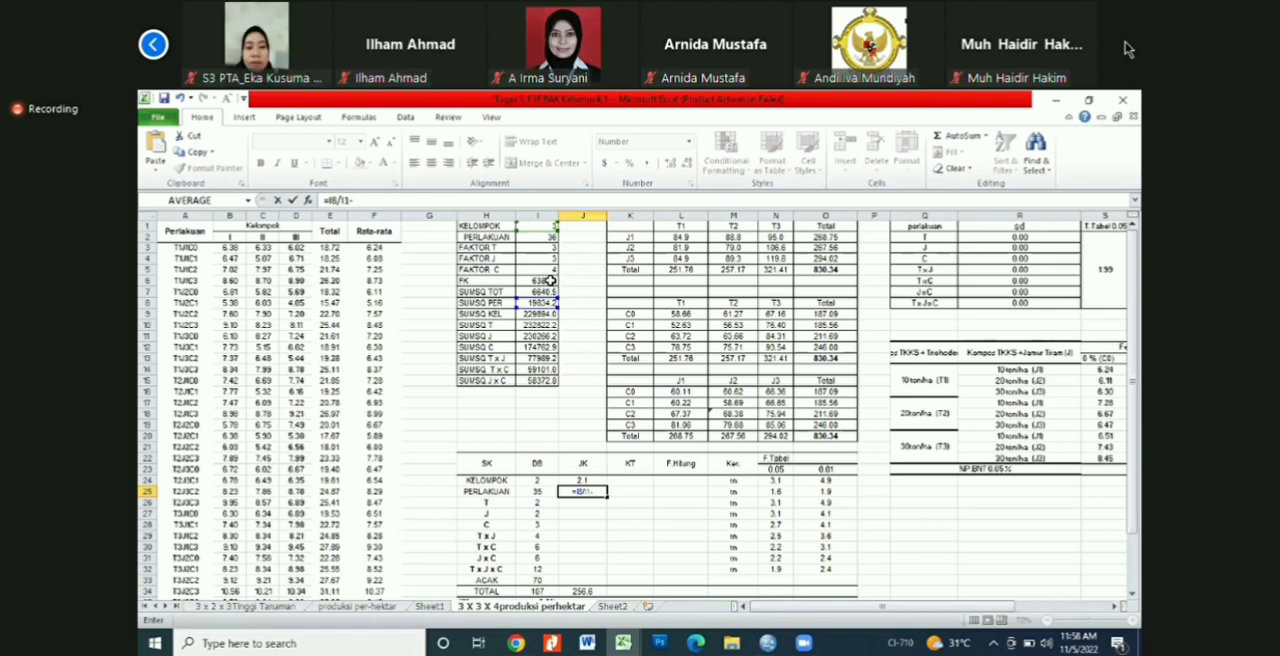
pyautogui.click(549, 281)
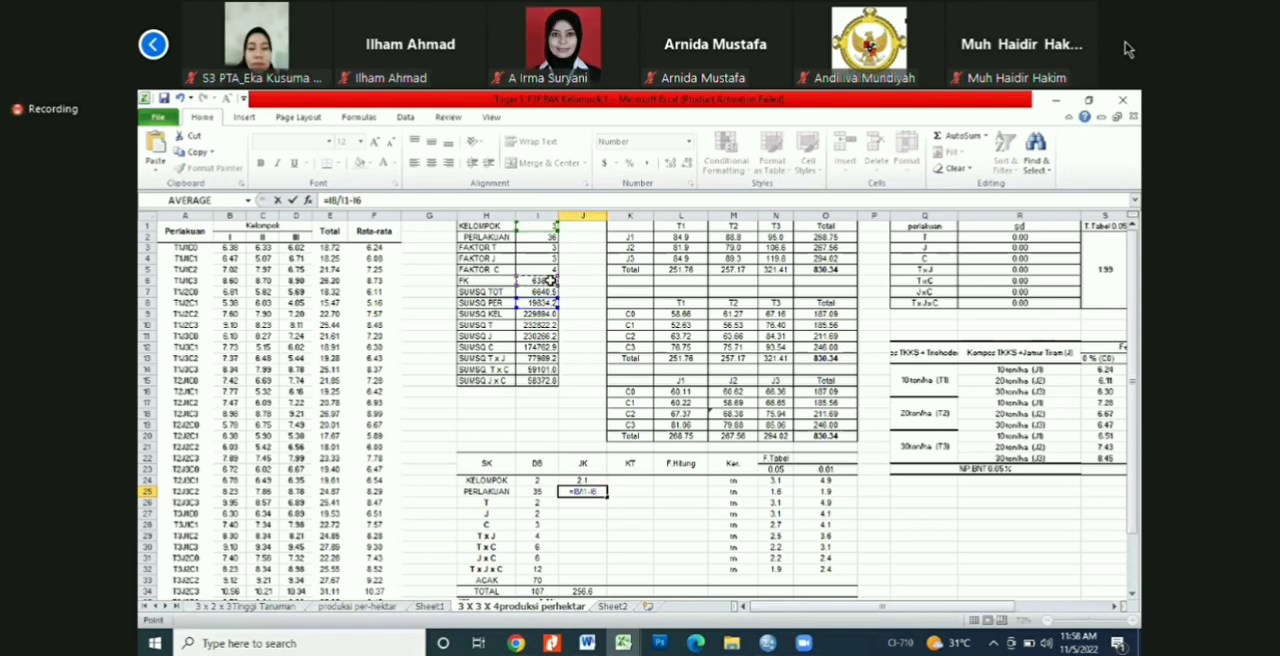
pyautogui.press('Return')
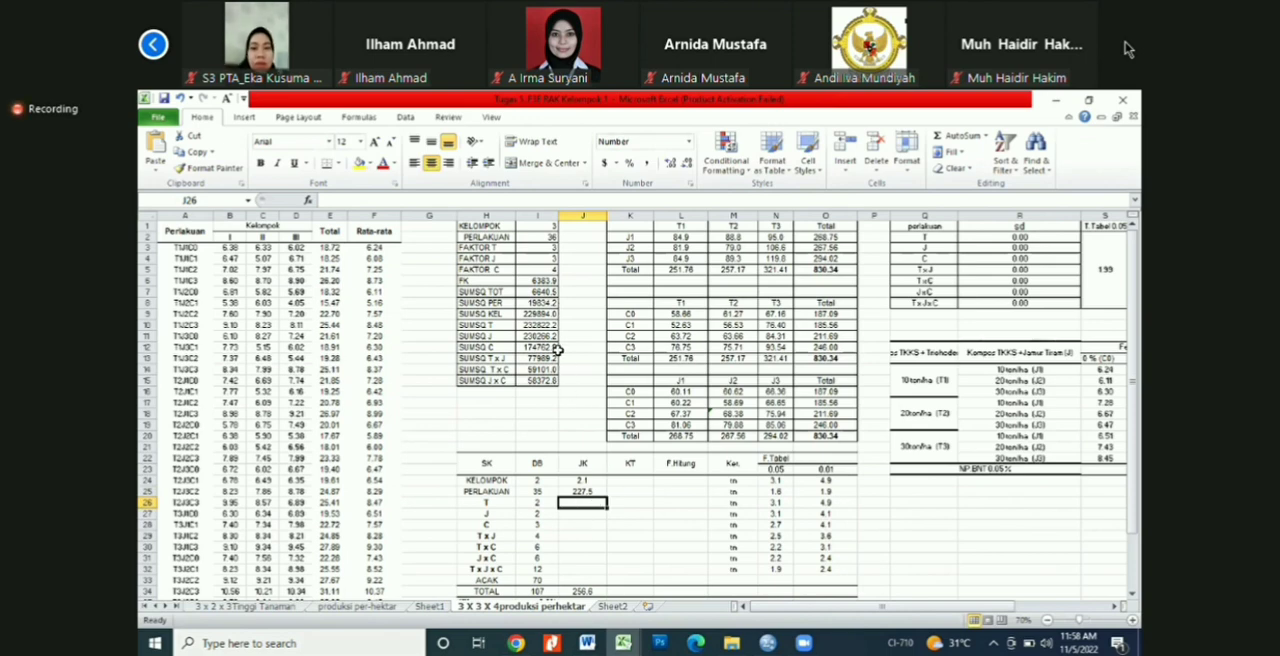
# Step: Calculate the T sum of squares in J26 from SUMSQ T, the group, J and C counts, and FK, =I10/(I1*I4*I5)-I6
pyautogui.write('=')
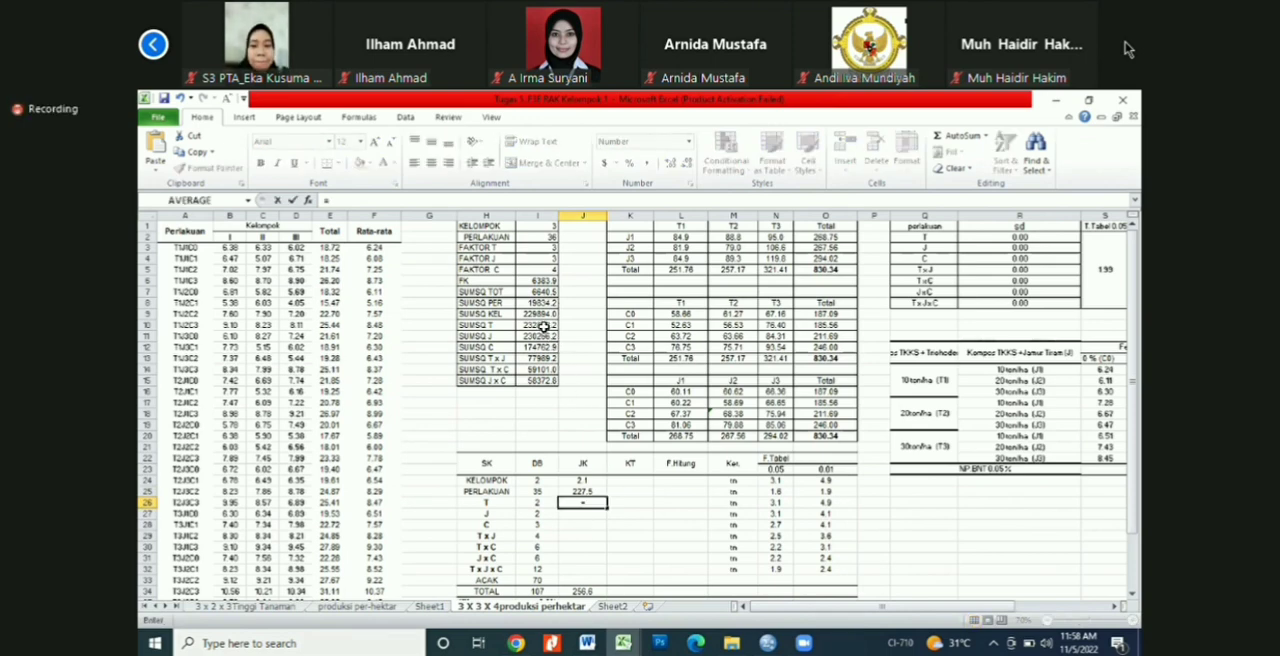
pyautogui.click(543, 326)
pyautogui.write('/(')
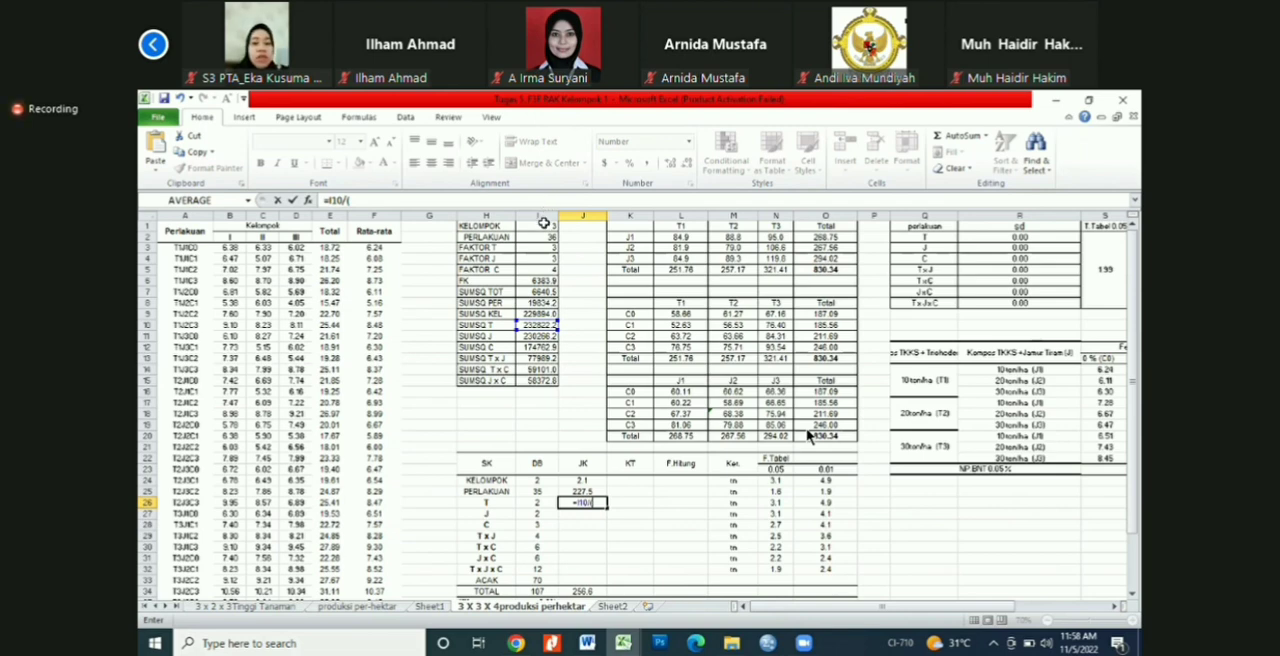
pyautogui.click(544, 226)
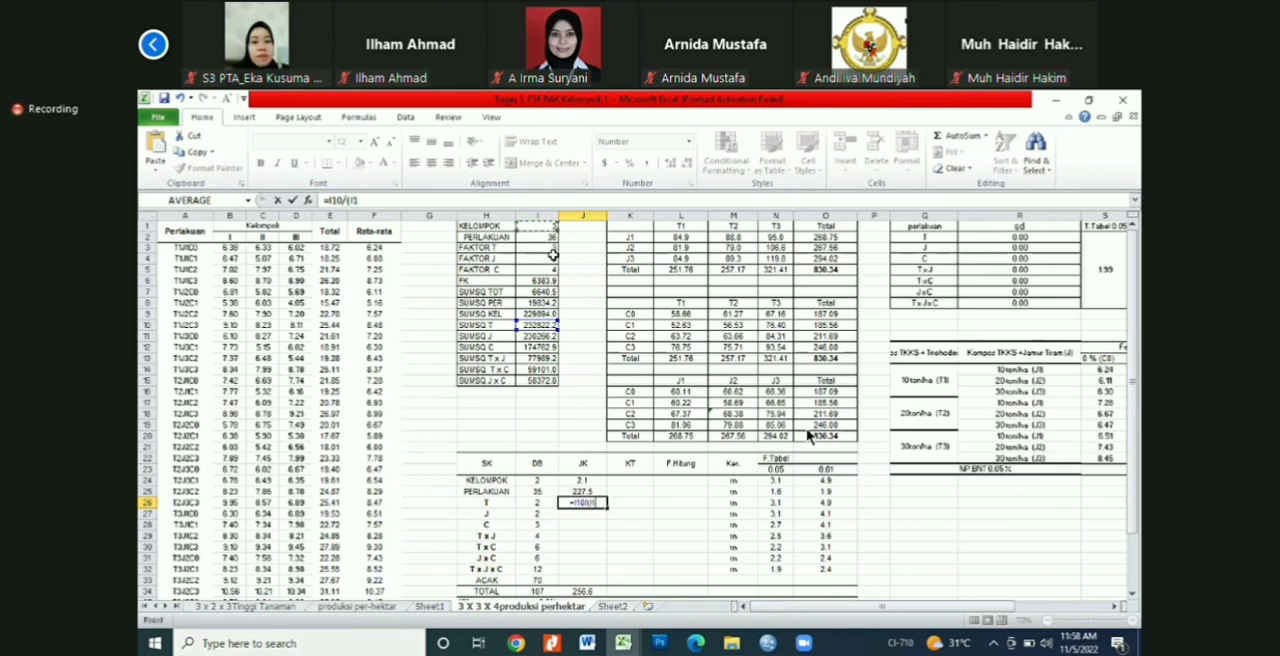
pyautogui.write('*')
pyautogui.click(553, 259)
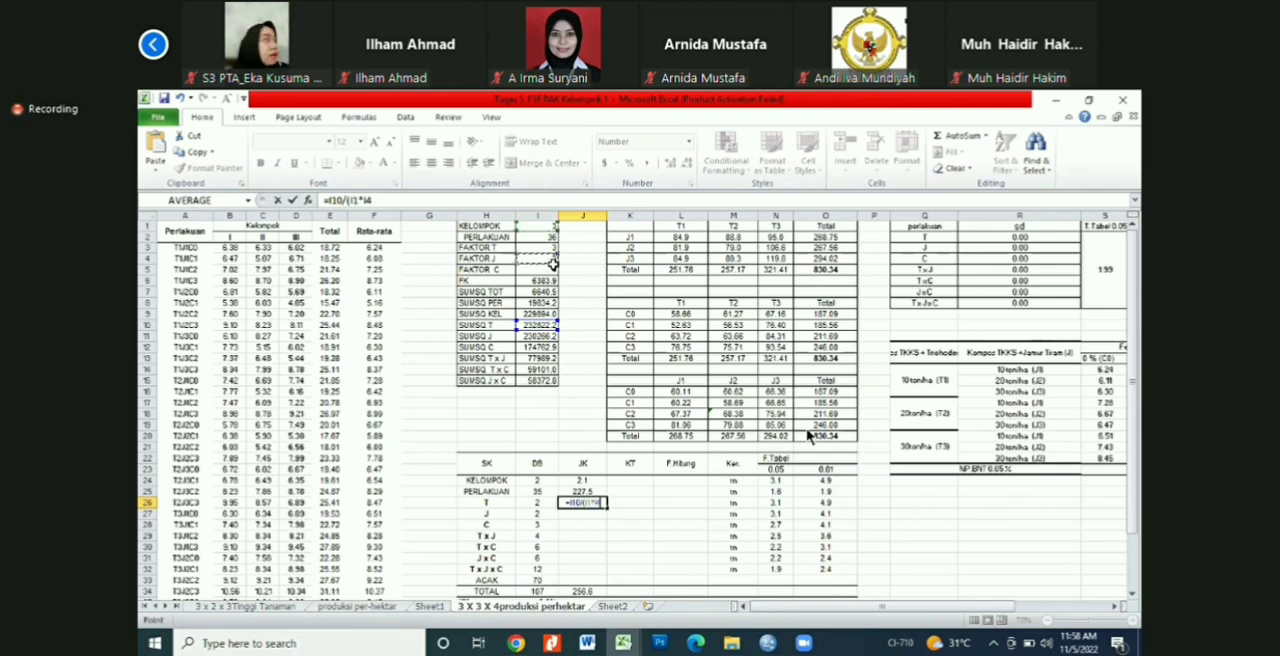
pyautogui.write('*')
pyautogui.click(551, 270)
pyautogui.write(')-')
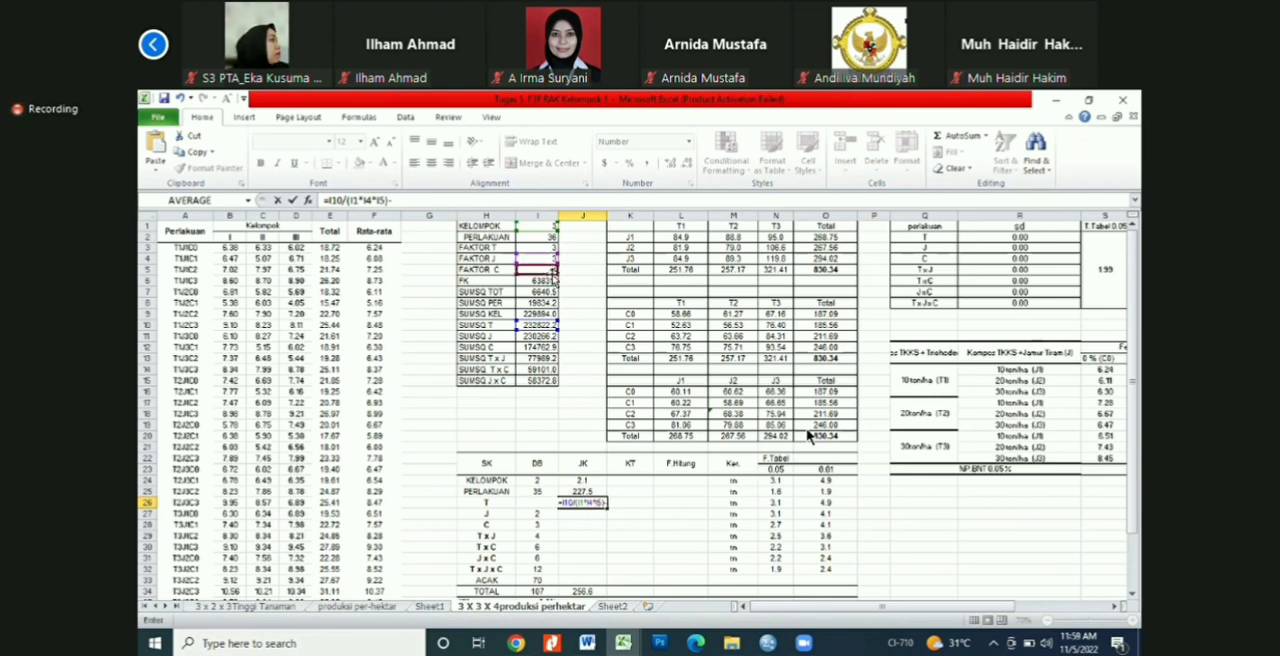
pyautogui.click(551, 280)
pyautogui.press('Return')
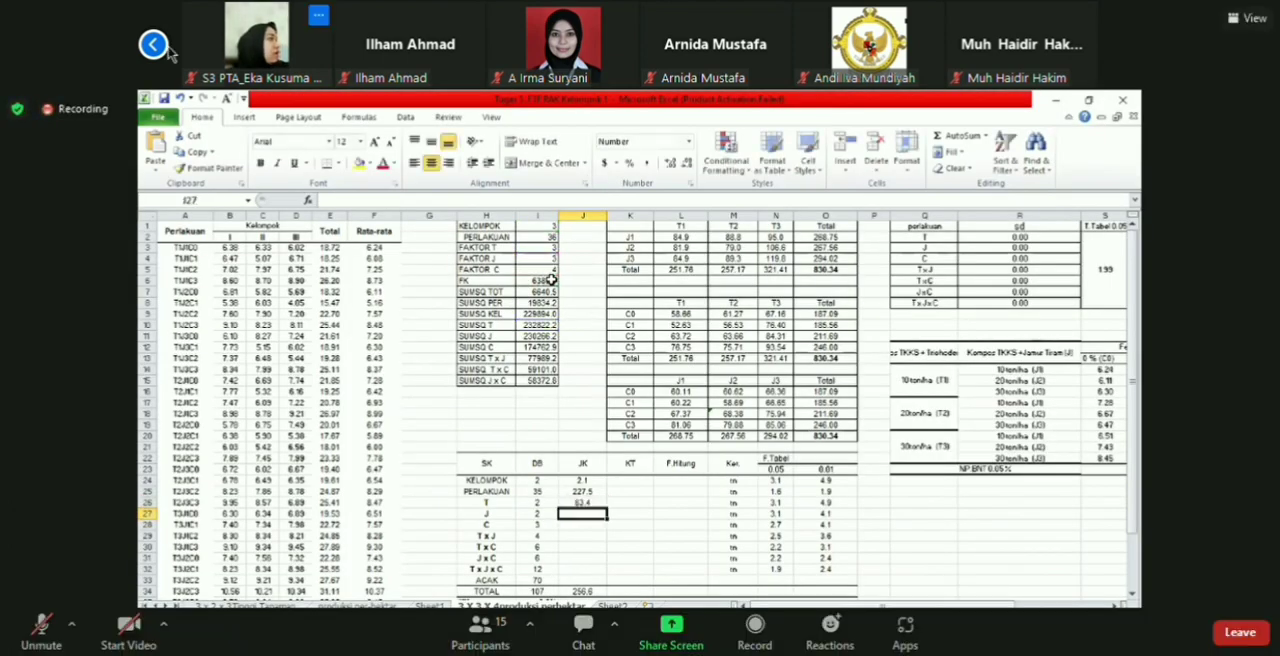
# Step: Calculate the J sum of squares in J27 from SUMSQ J, the group, T and C counts, and FK, =I11/(I1*I3*I5)-I6
pyautogui.click(153, 45)
pyautogui.write('=')
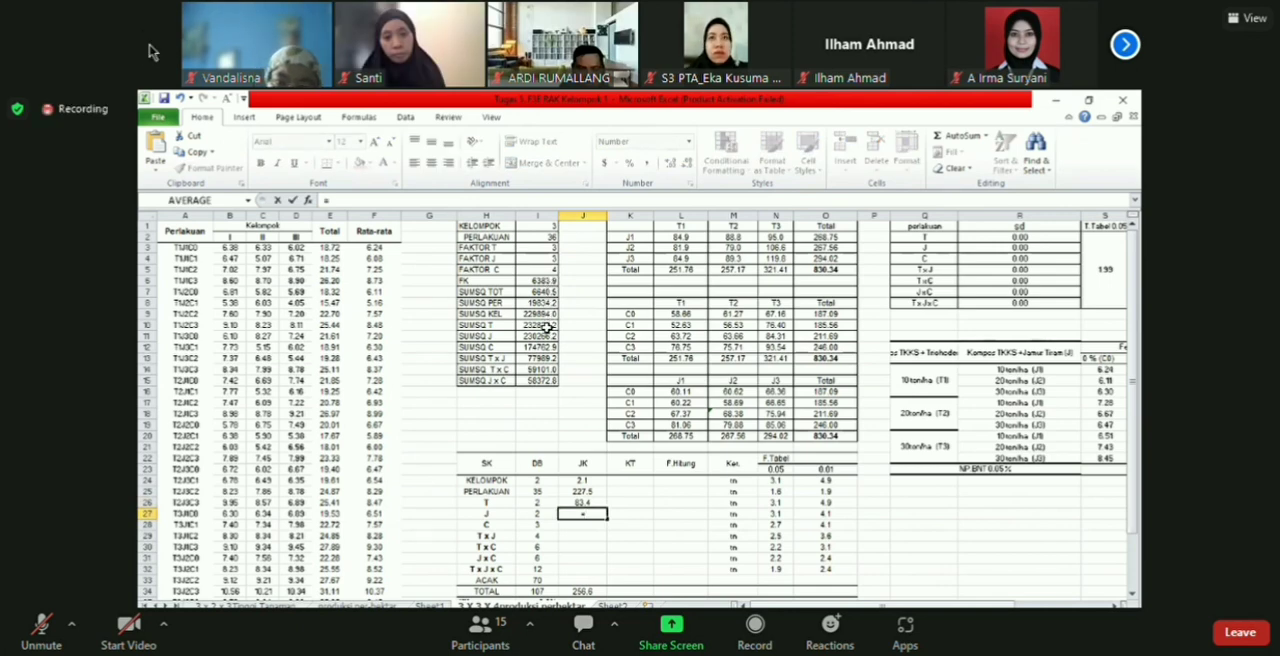
pyautogui.click(153, 45)
pyautogui.click(545, 336)
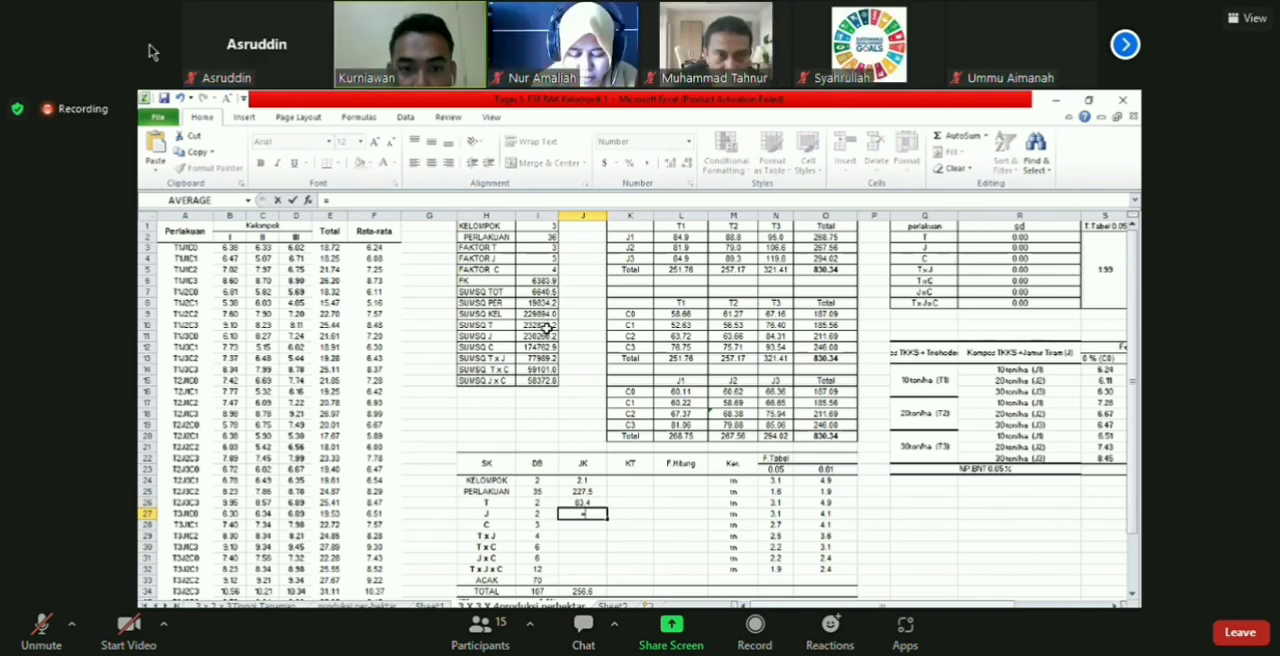
pyautogui.write('/(')
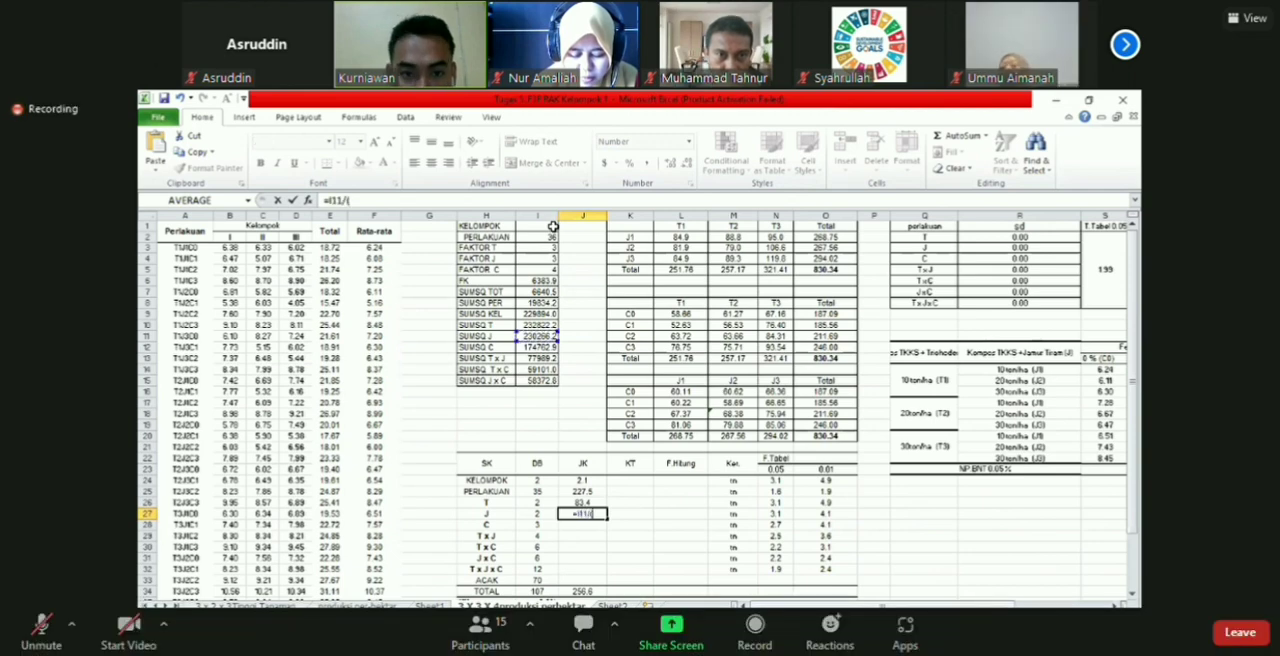
pyautogui.click(553, 227)
pyautogui.write('*')
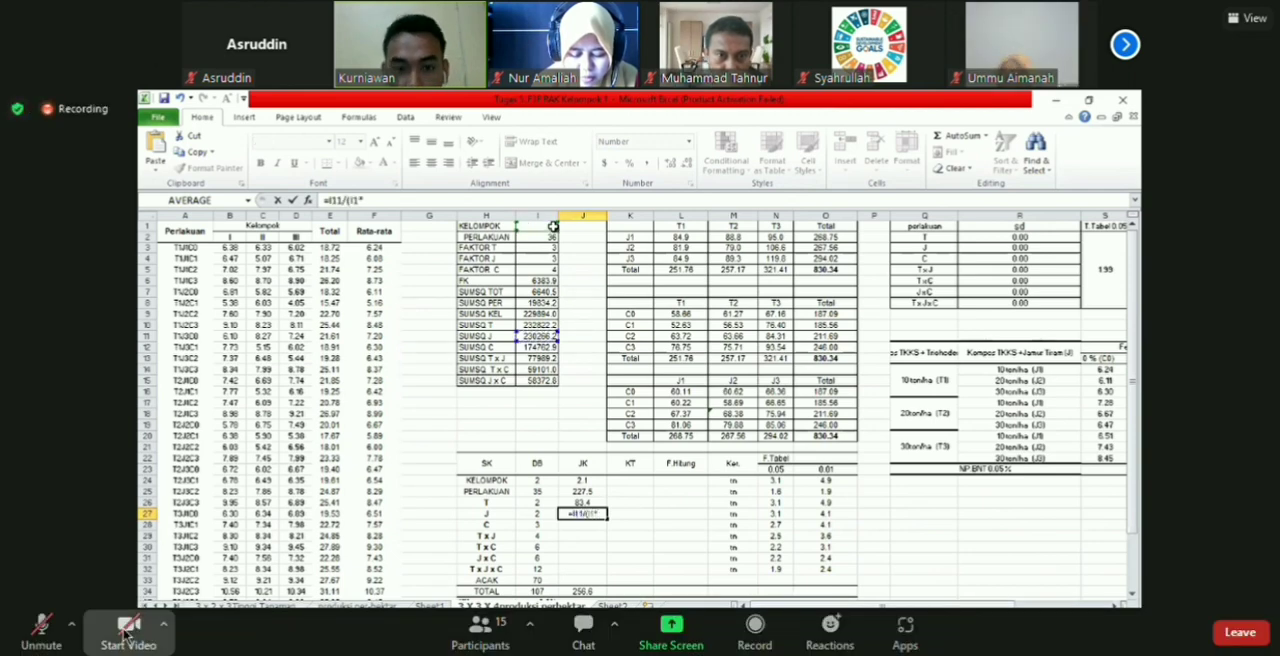
pyautogui.write('I3*')
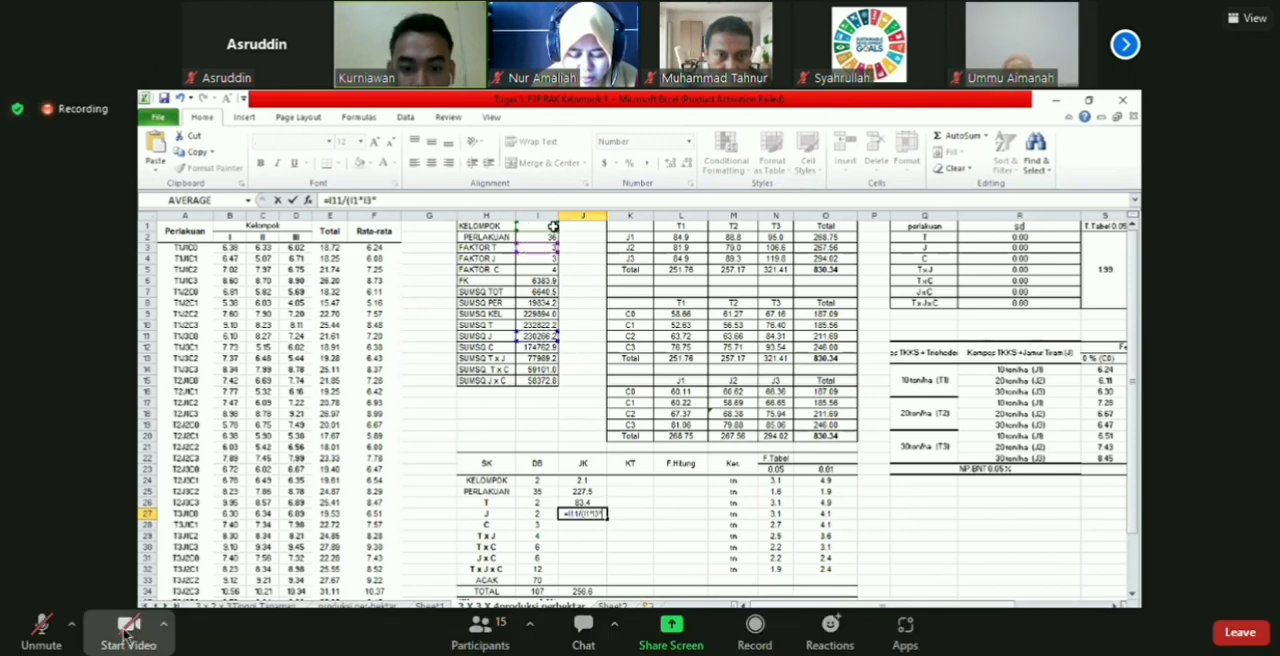
pyautogui.write('I5')
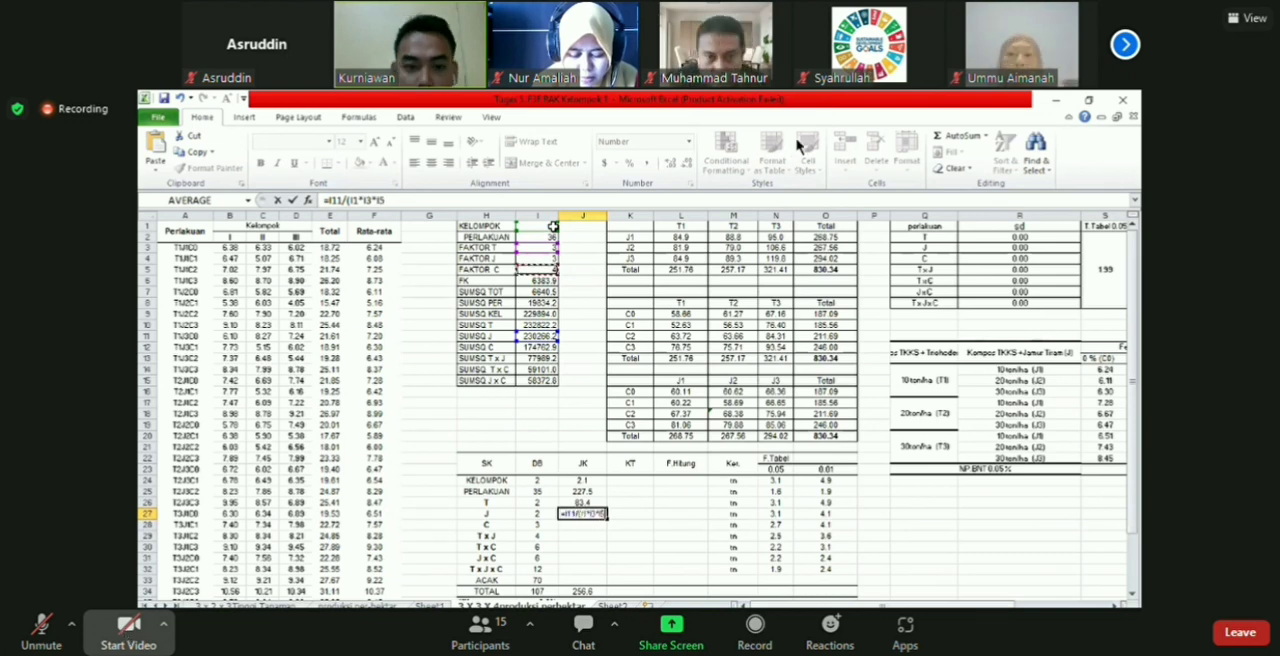
pyautogui.press('Return')
pyautogui.press('Up')
pyautogui.press('F2')
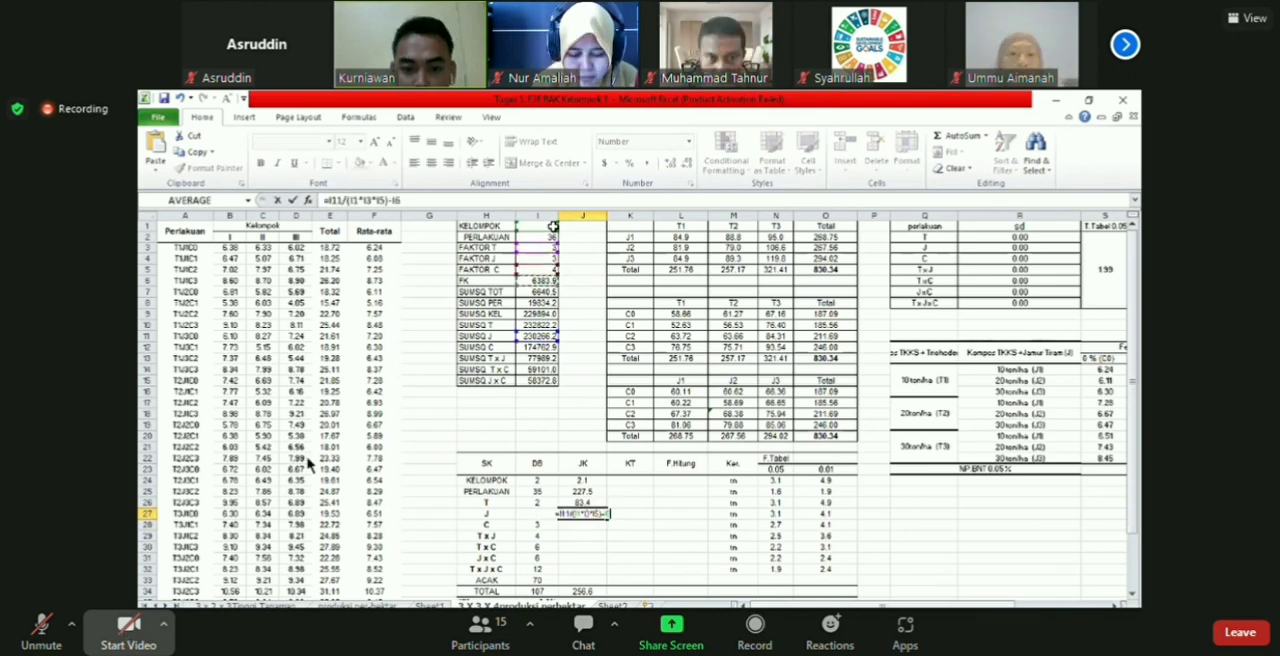
pyautogui.press('Return')
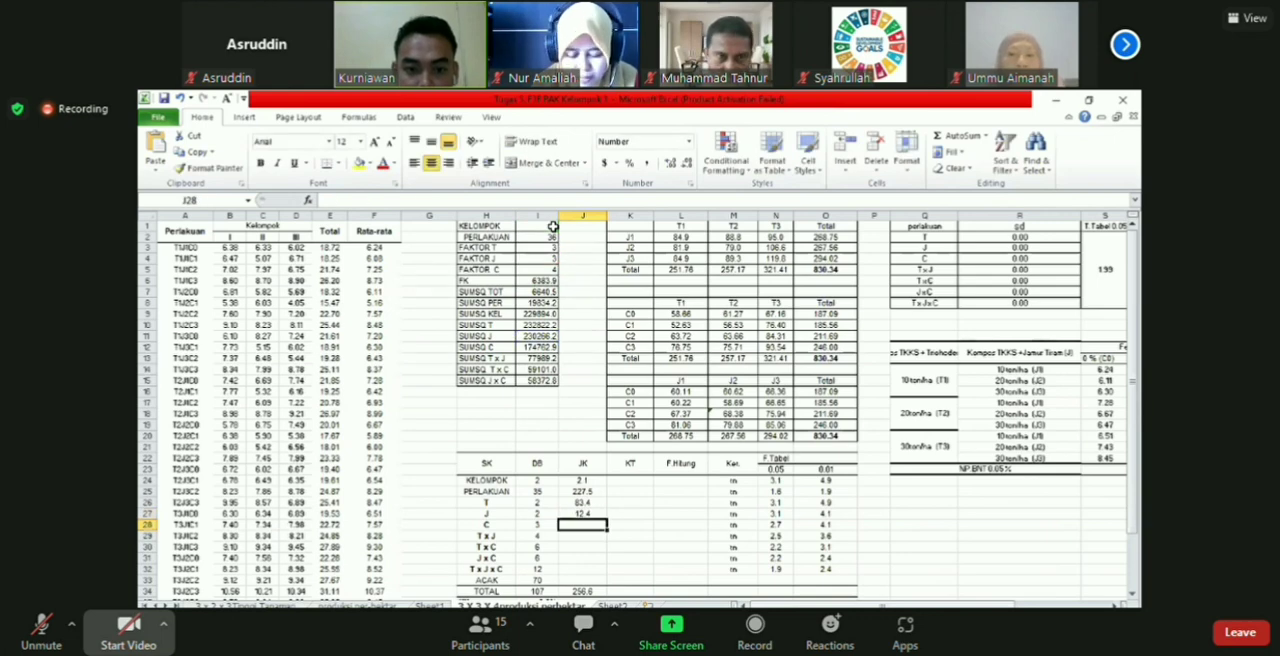
# Step: Calculate the C sum of squares in J28 by dividing SUMSQ C in I12 by the product of the group, T and J counts, I1*I3*I4
pyautogui.write('=')
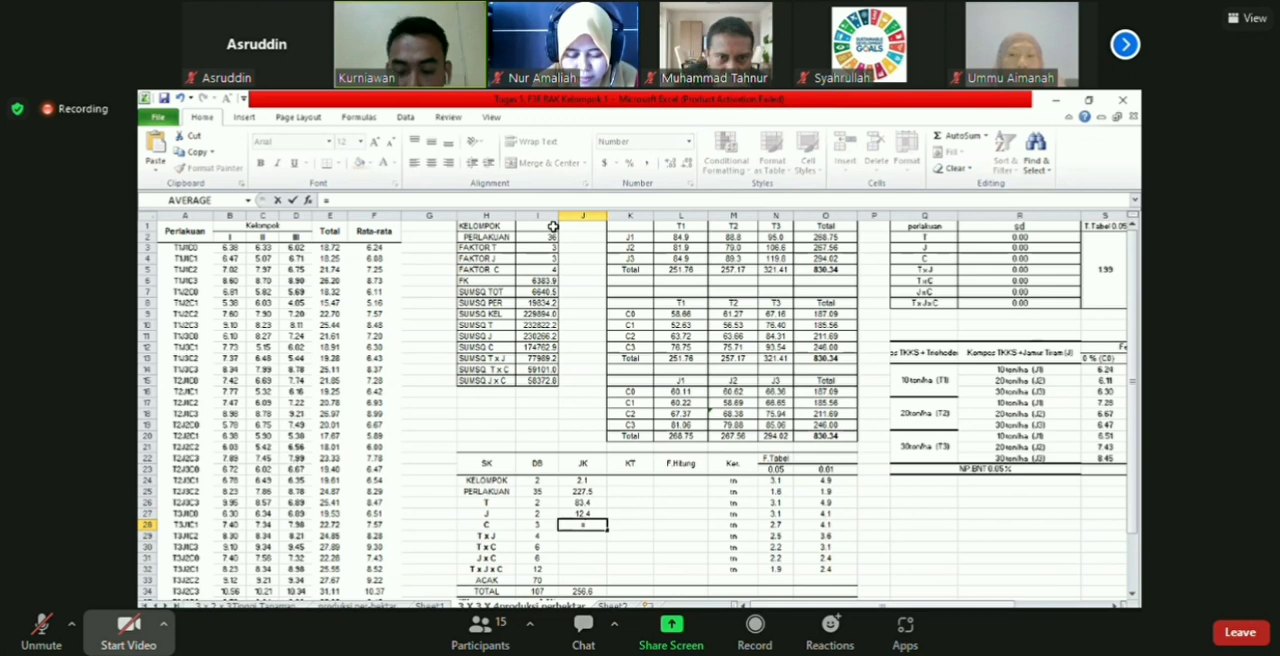
pyautogui.press('Left')
pyautogui.press('Up')
pyautogui.press('Up')
pyautogui.press('Up')
pyautogui.press('Up')
pyautogui.press('Up')
pyautogui.press('Up')
pyautogui.press('Up')
pyautogui.press('Up')
pyautogui.press('Up')
pyautogui.press('Up')
pyautogui.press('Up')
pyautogui.press('Up')
pyautogui.press('Up')
pyautogui.press('Up')
pyautogui.press('Up')
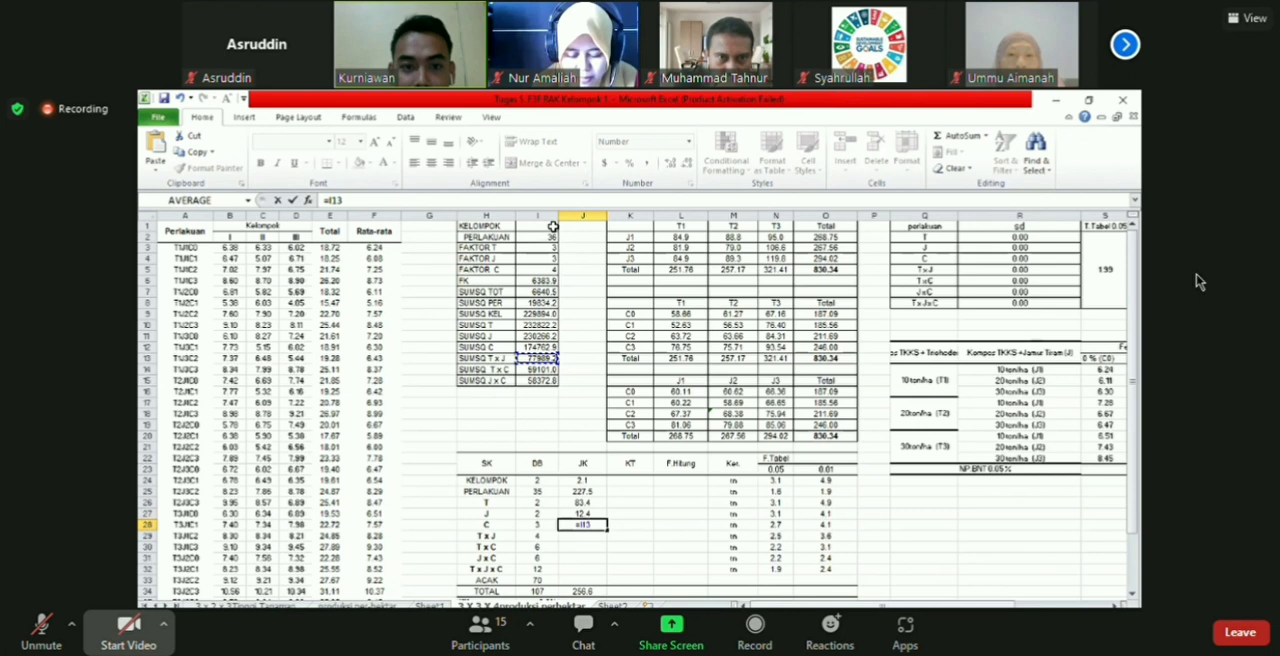
pyautogui.write('/(')
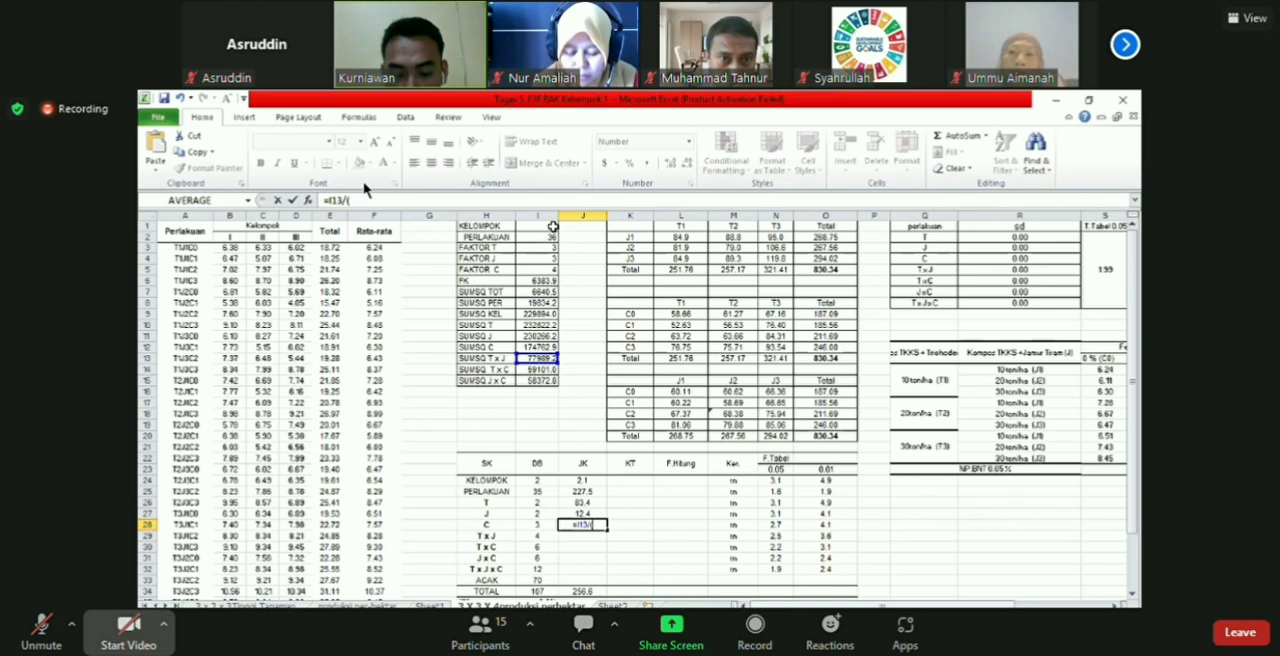
pyautogui.click(553, 227)
pyautogui.write('*')
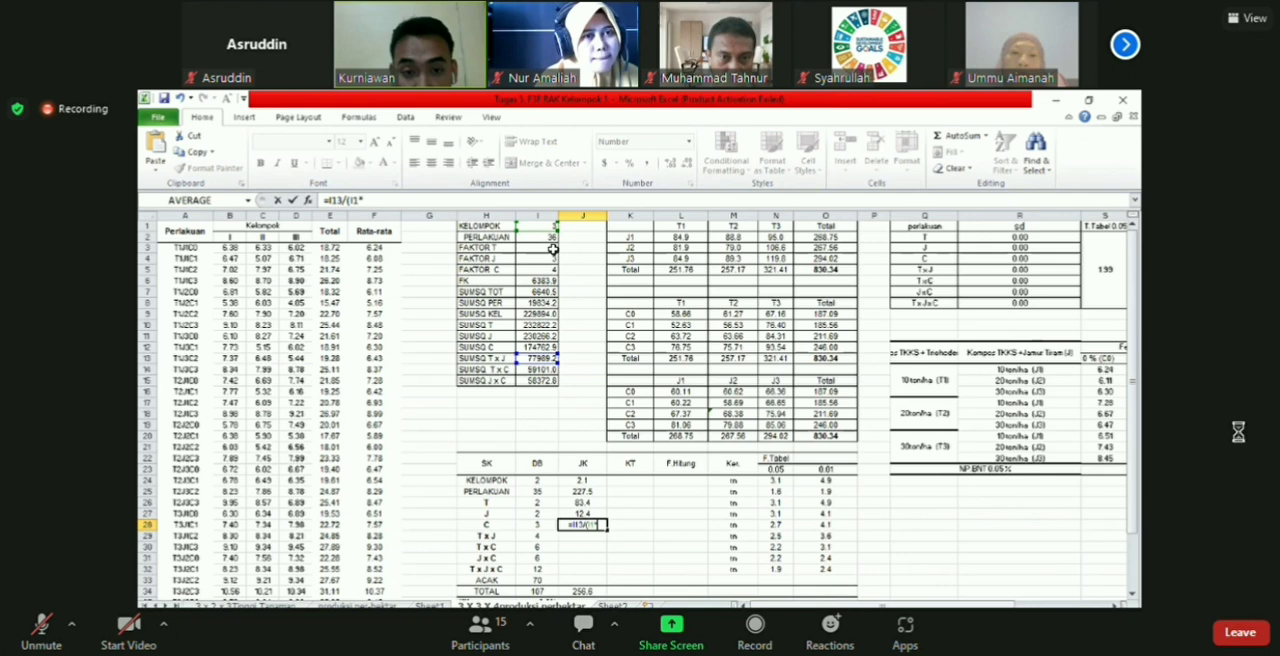
pyautogui.click(552, 247)
pyautogui.write('*')
pyautogui.click(552, 256)
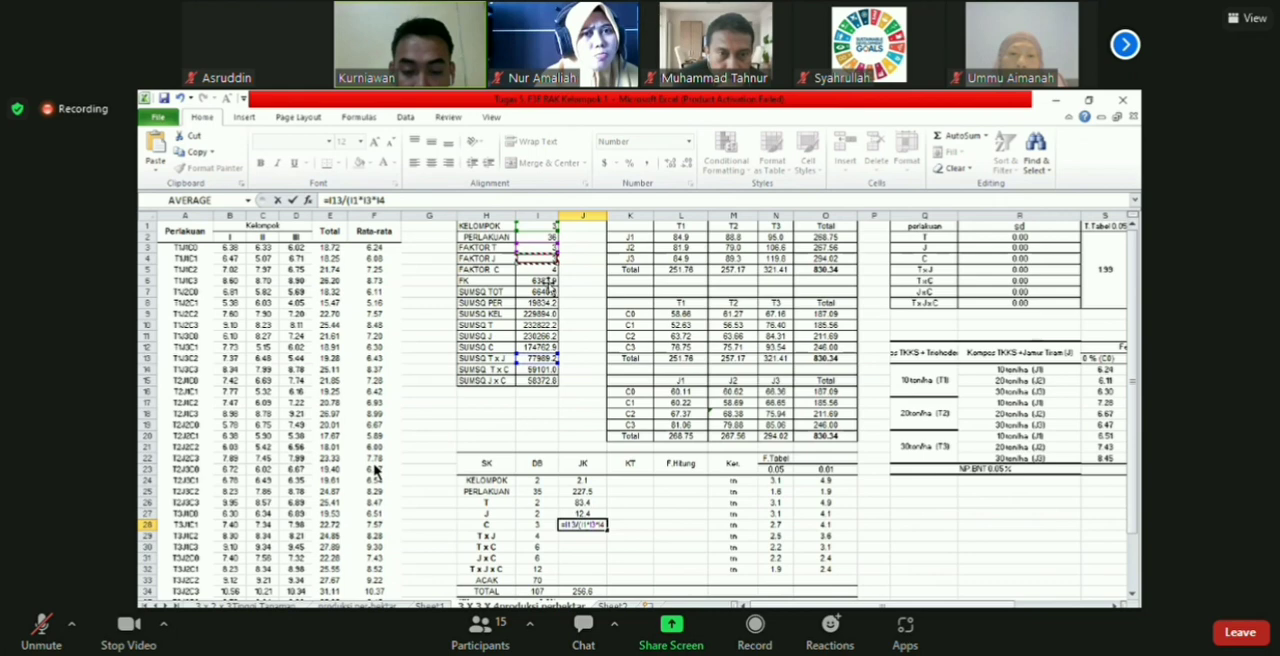
pyautogui.press('Return')
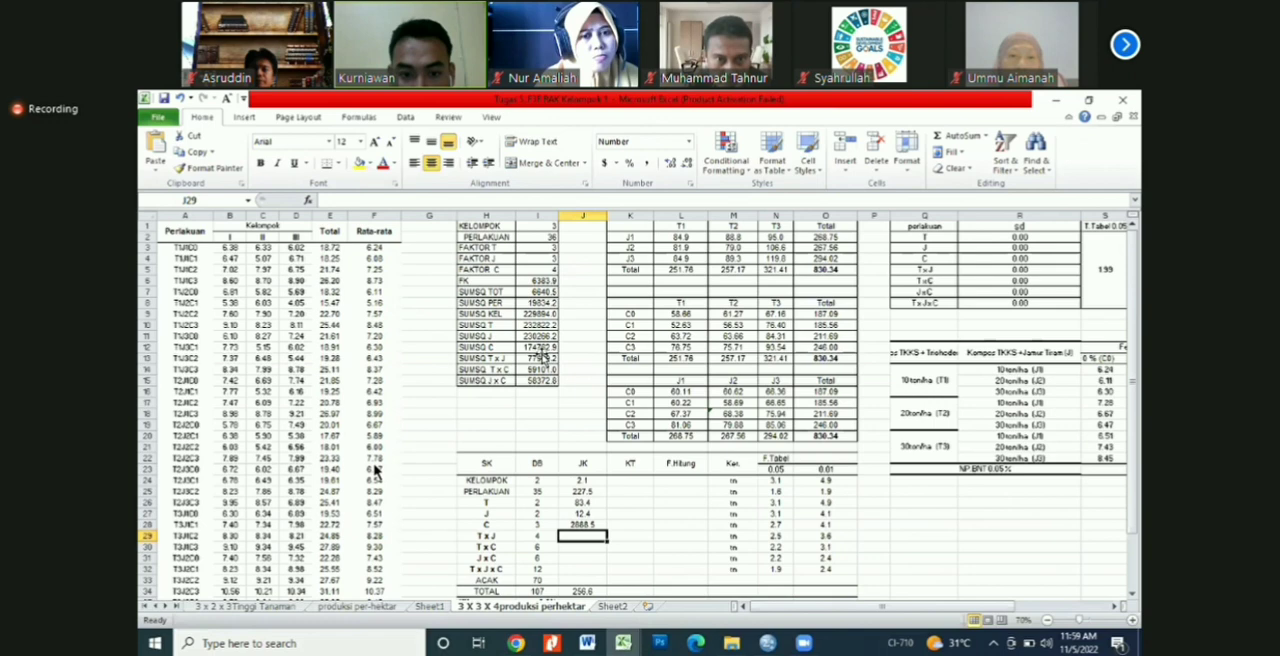
pyautogui.press('Up')
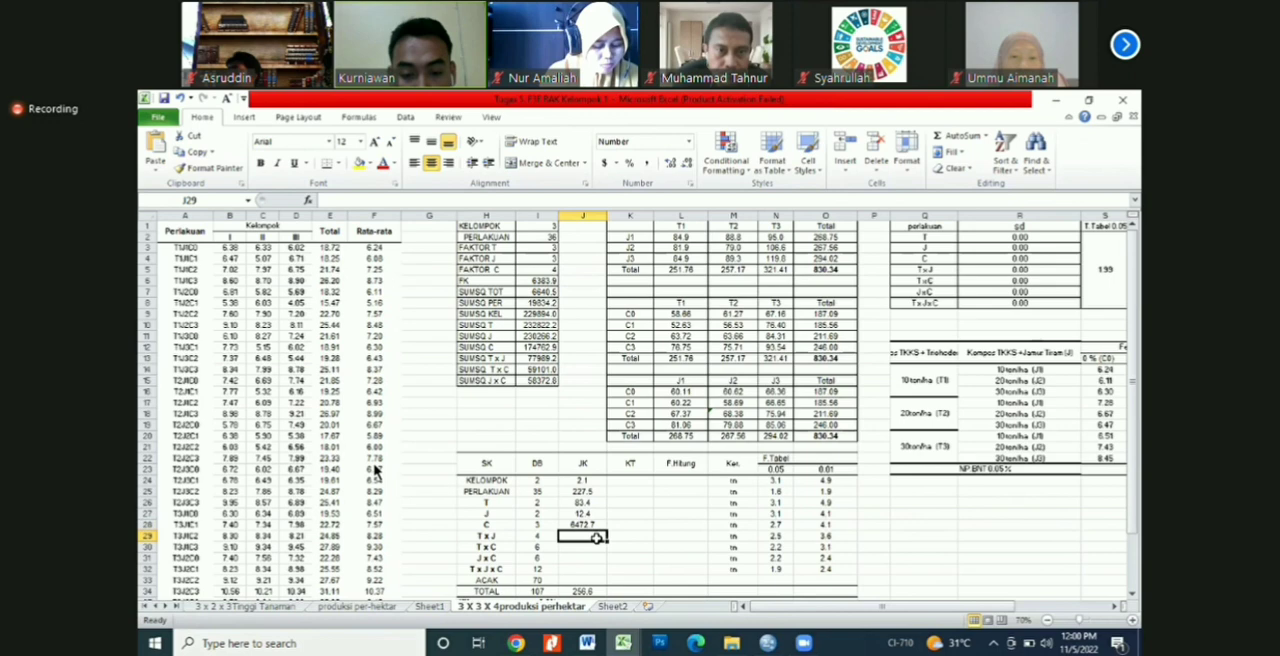
# Step: Calculate the T x J sum of squares in J29 from SUMSQ T x J, the group and C counts, and FK, =I13/(I1*I5)-I6
pyautogui.write('=')
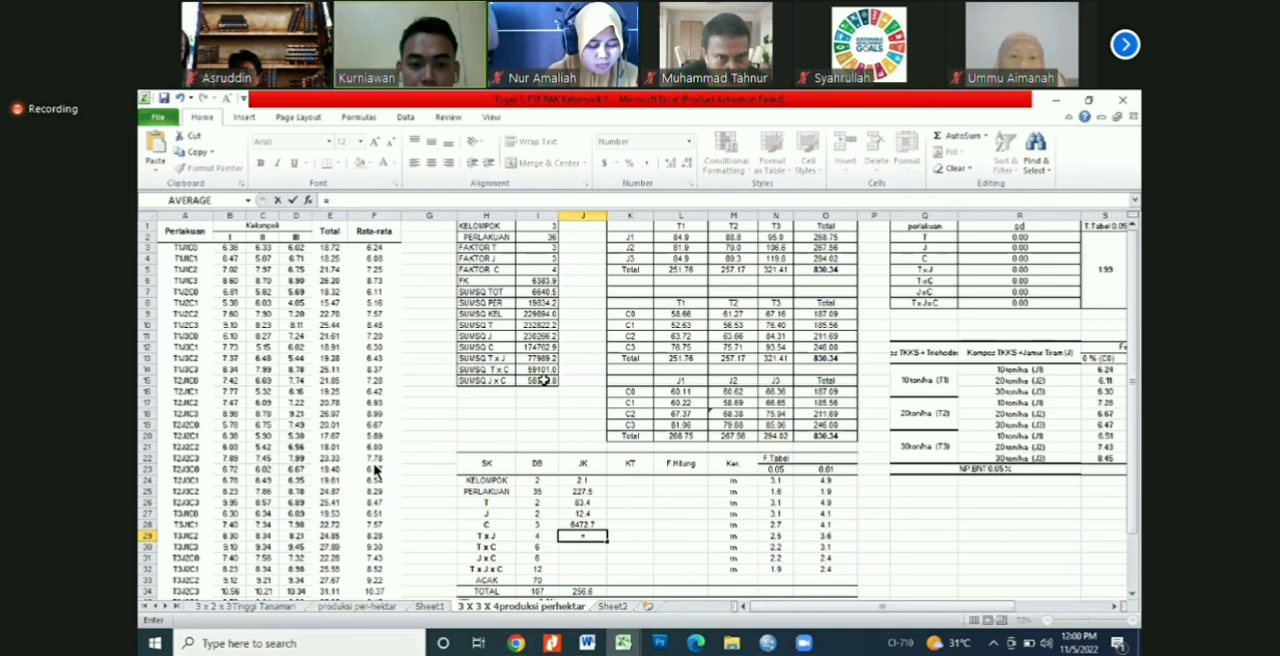
pyautogui.click(538, 359)
pyautogui.write('/(')
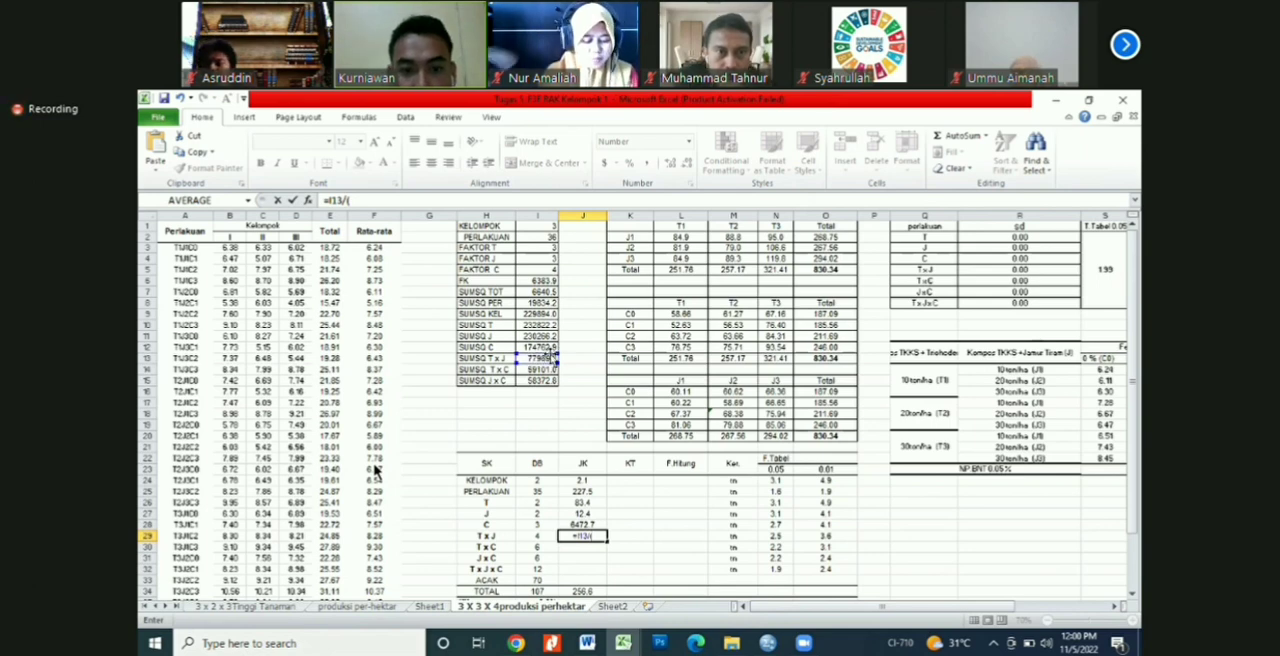
pyautogui.click(545, 227)
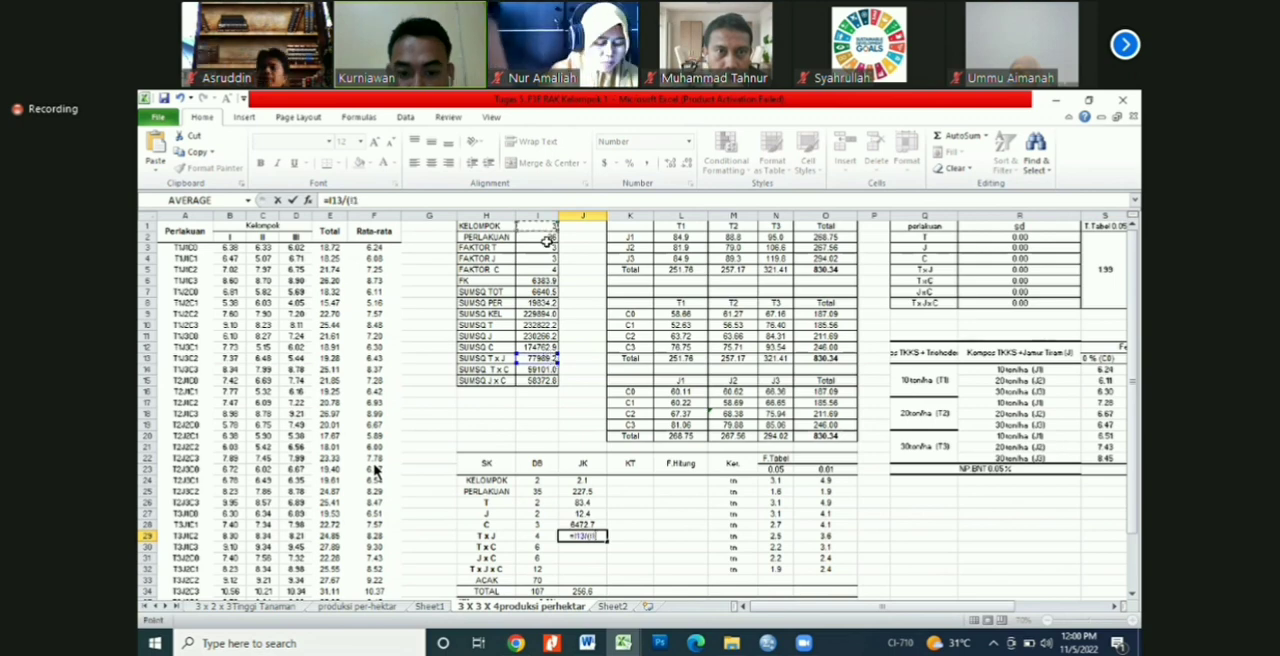
pyautogui.write('*')
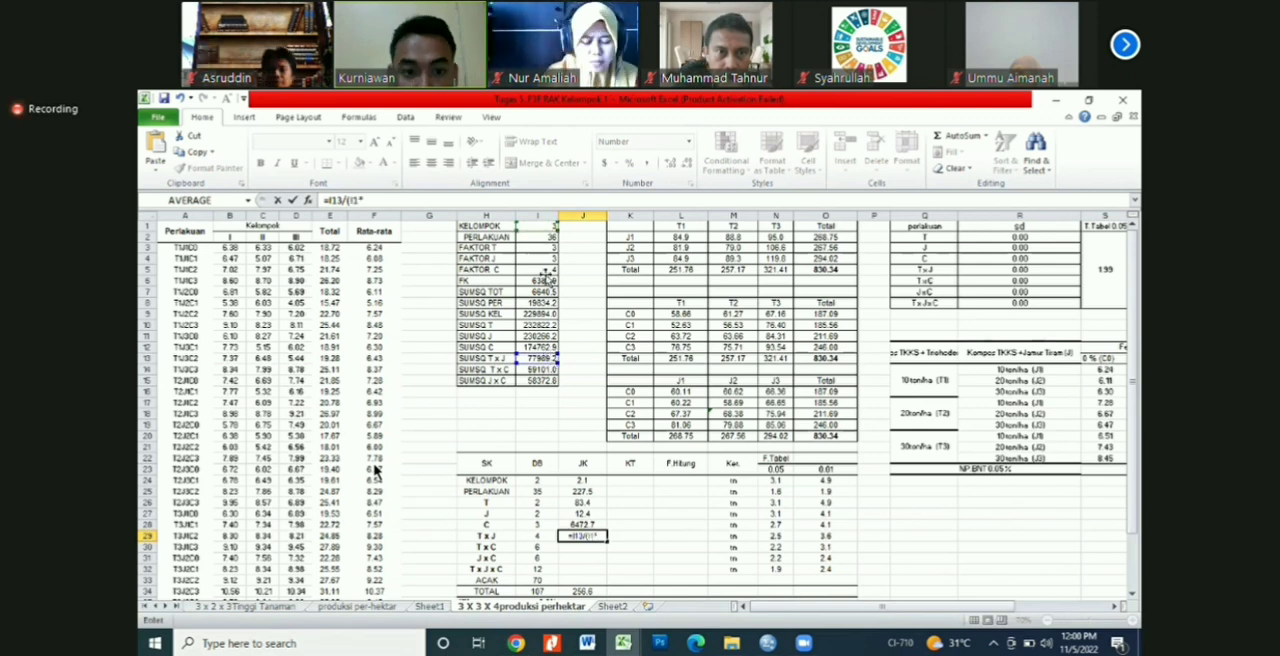
pyautogui.click(545, 271)
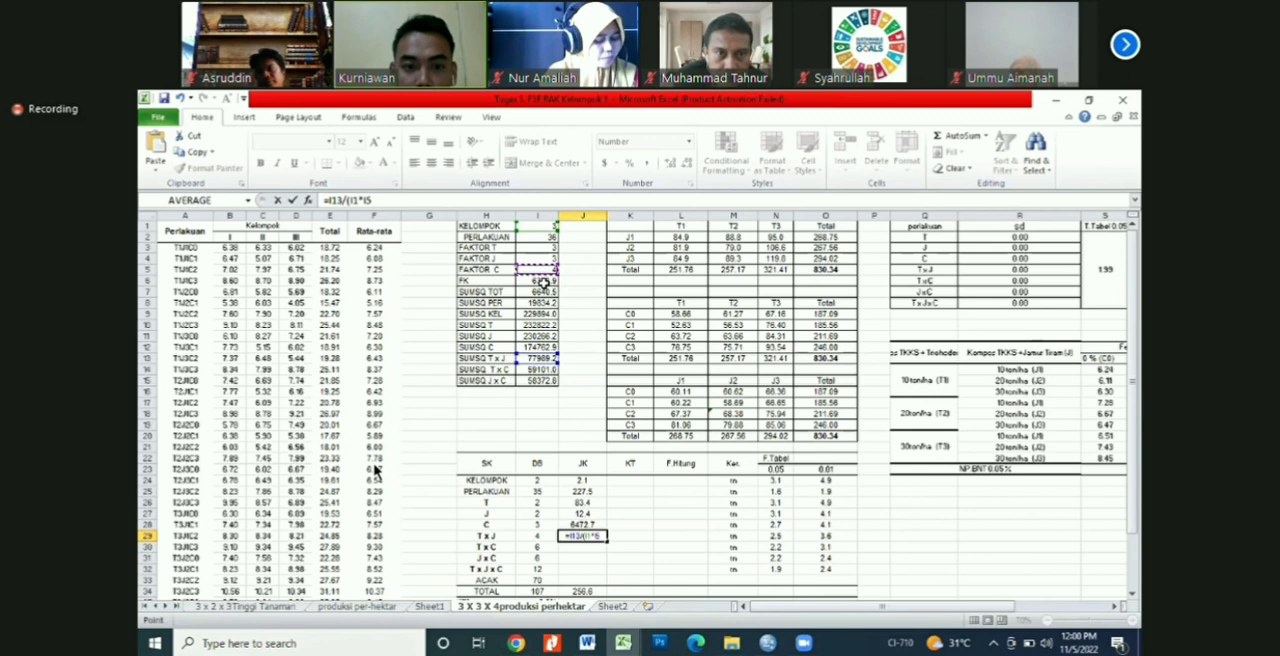
pyautogui.write(')-')
pyautogui.click(544, 283)
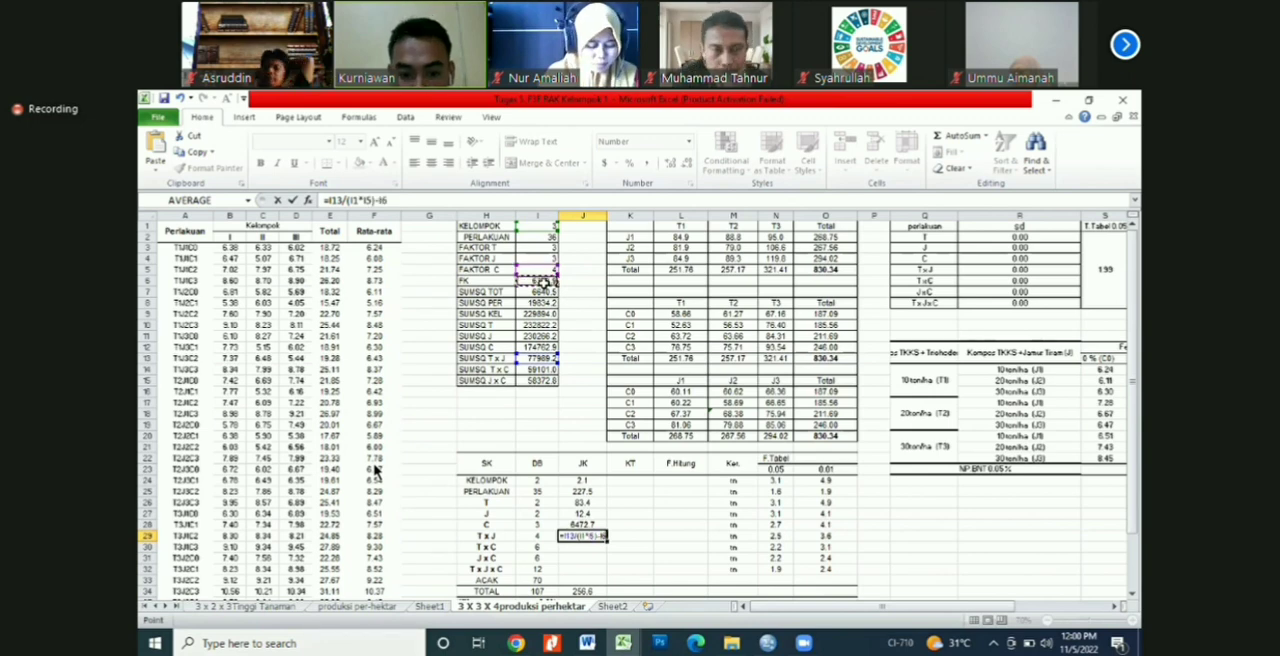
pyautogui.press('Return')
# Step: Calculate the T x C sum of squares in J30 from SUMSQ T x C, the group and J counts, and FK, =I14/(I1*I4)-I6
pyautogui.write('=')
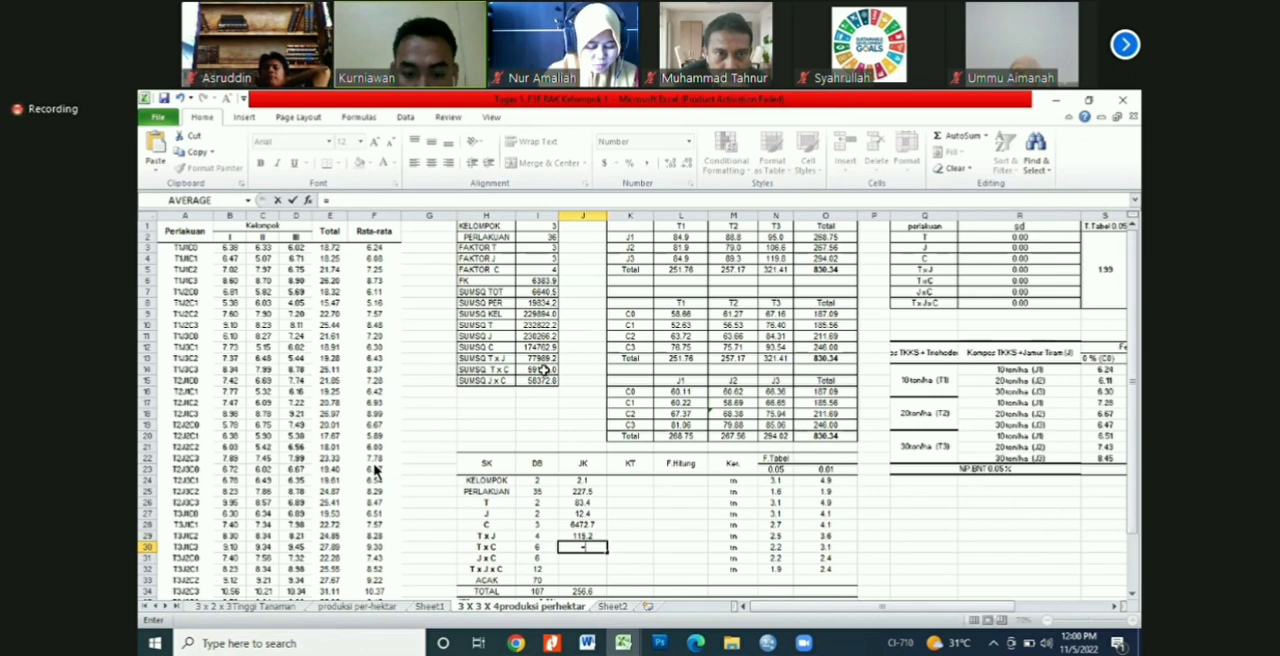
pyautogui.click(543, 370)
pyautogui.write('/')
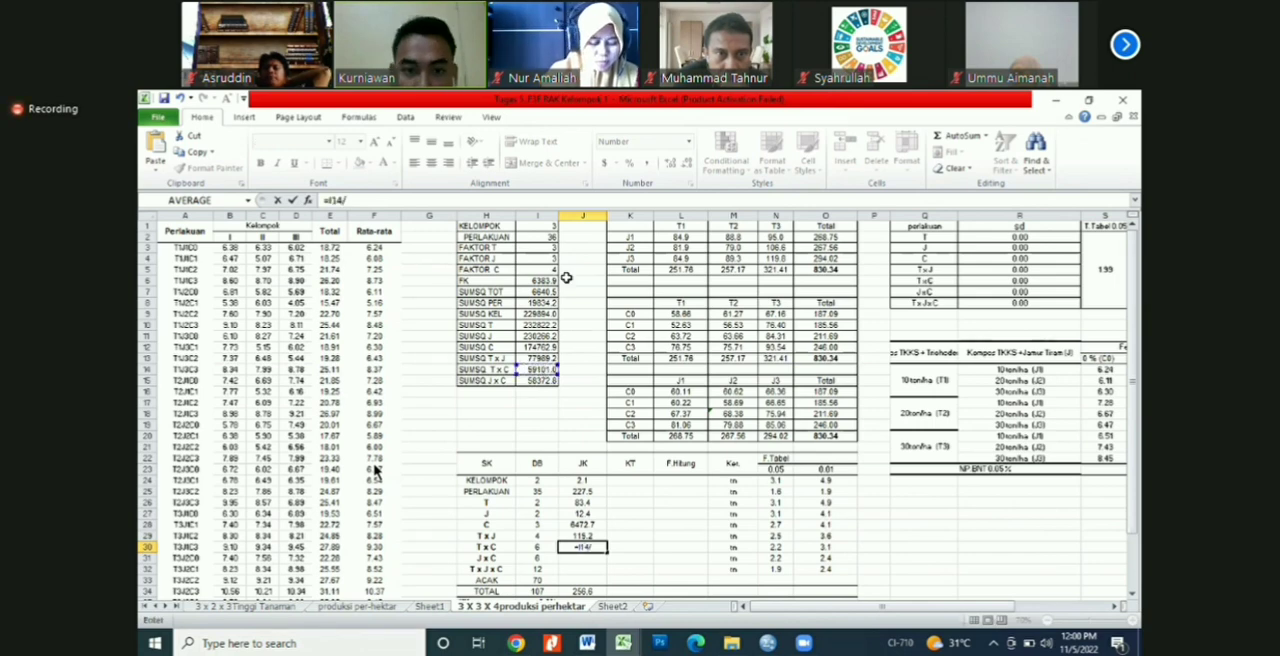
pyautogui.write('(')
pyautogui.click(552, 228)
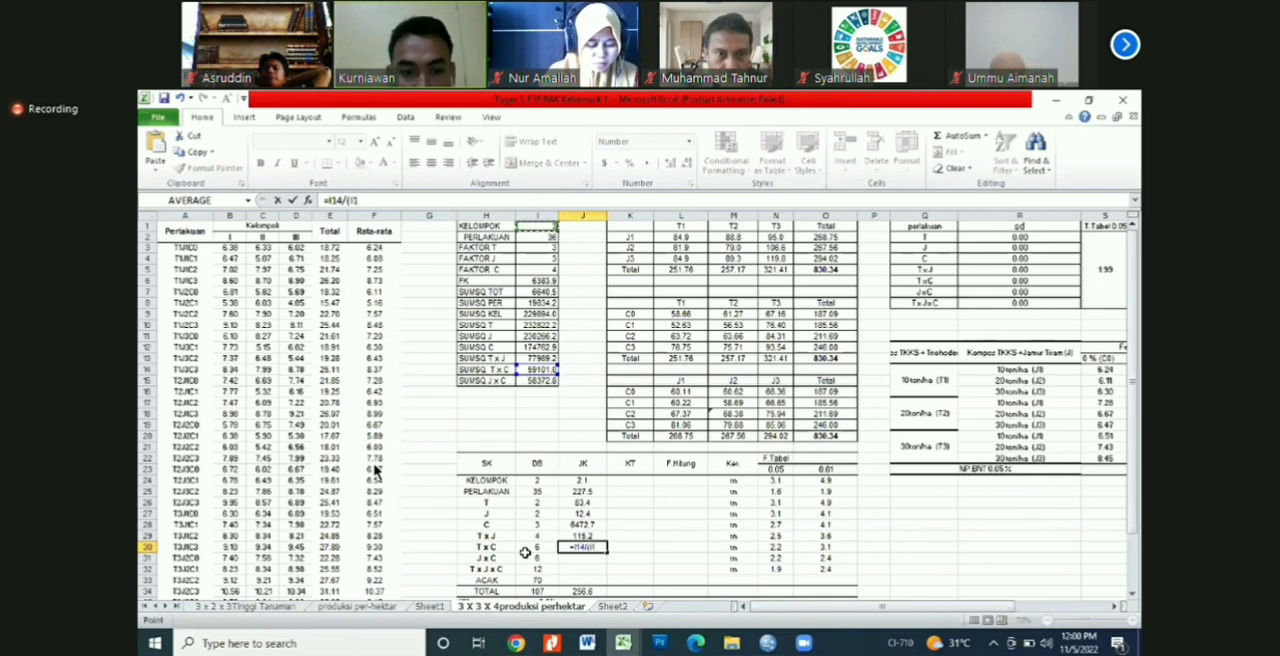
pyautogui.write('*')
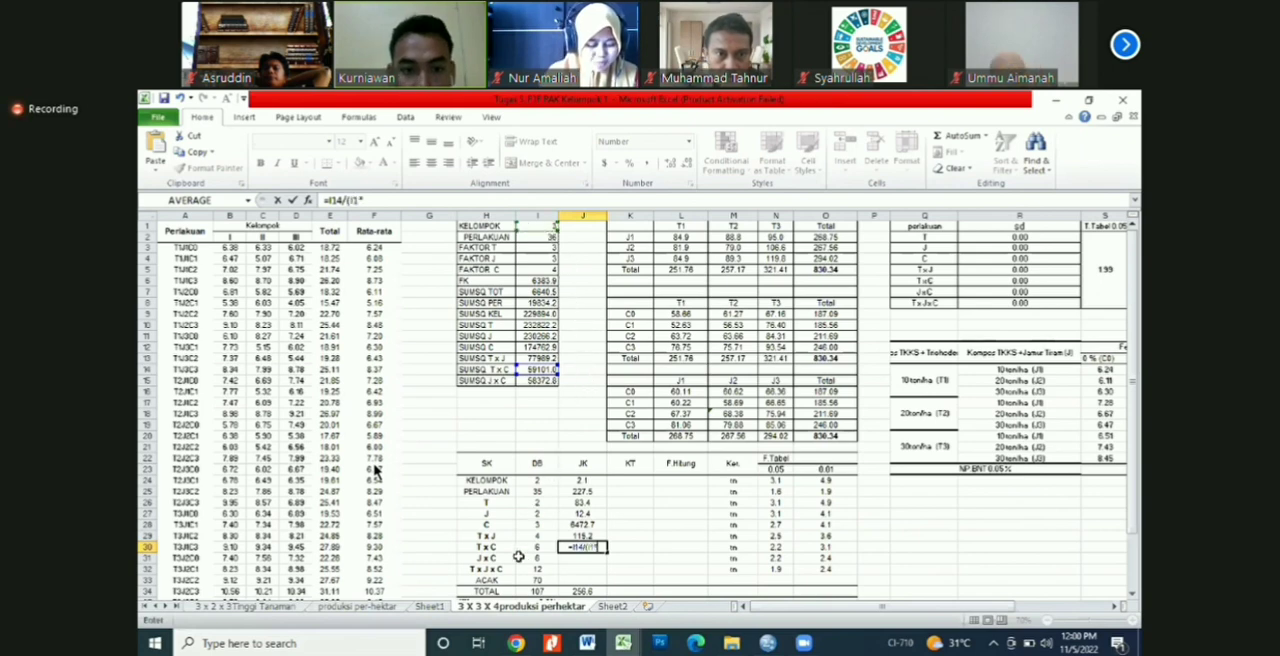
pyautogui.click(541, 262)
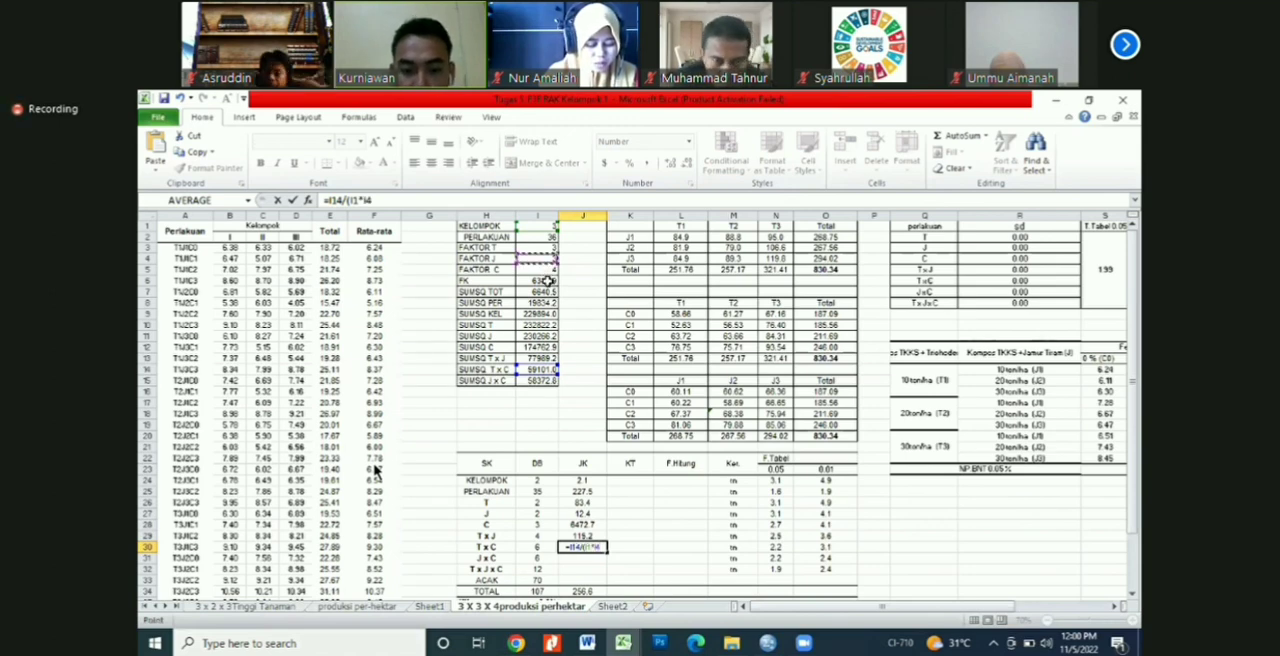
pyautogui.write(')-')
pyautogui.click(546, 282)
pyautogui.press('Return')
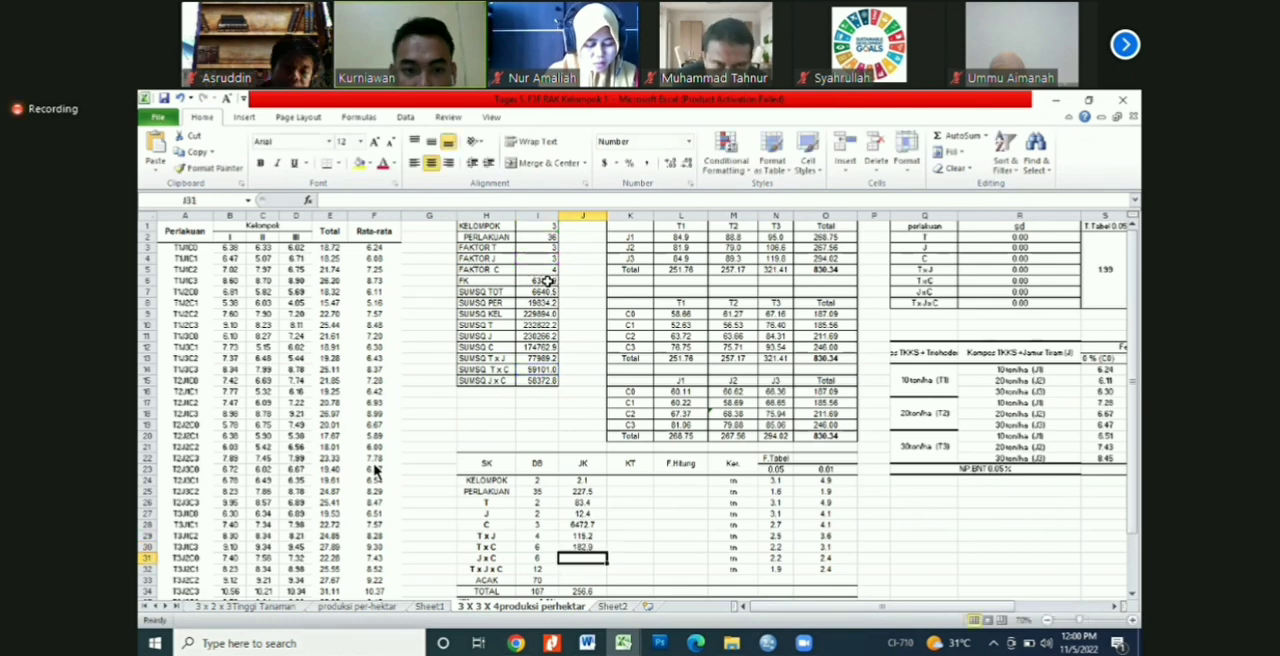
# Step: Calculate the J x C sum of squares in J31 as =I15/(I1*I3)-I6 and check that row's significance formula in M31
pyautogui.write('=')
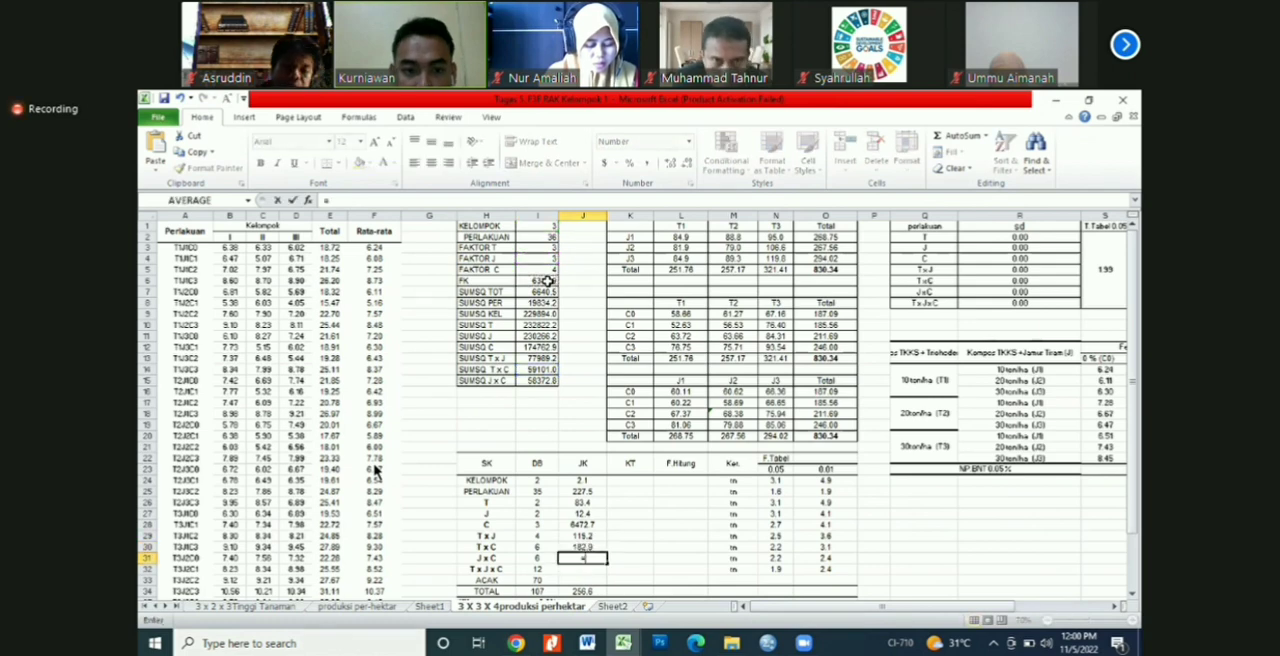
pyautogui.click(544, 383)
pyautogui.write('/(')
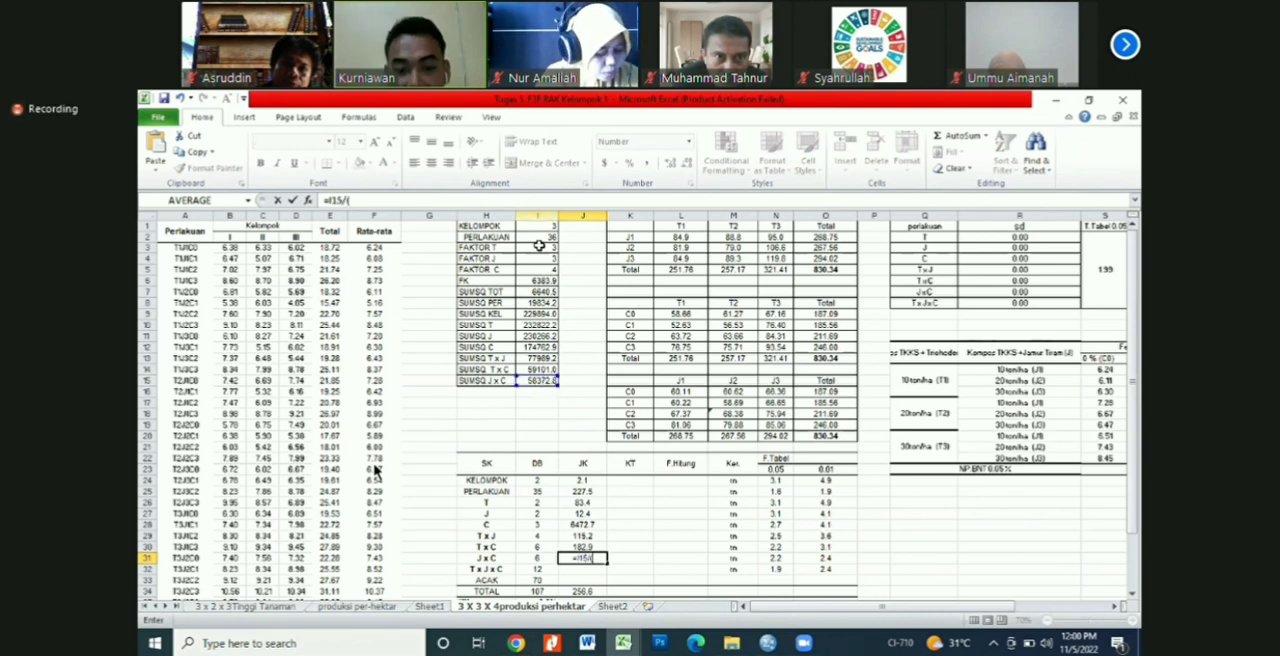
pyautogui.click(536, 227)
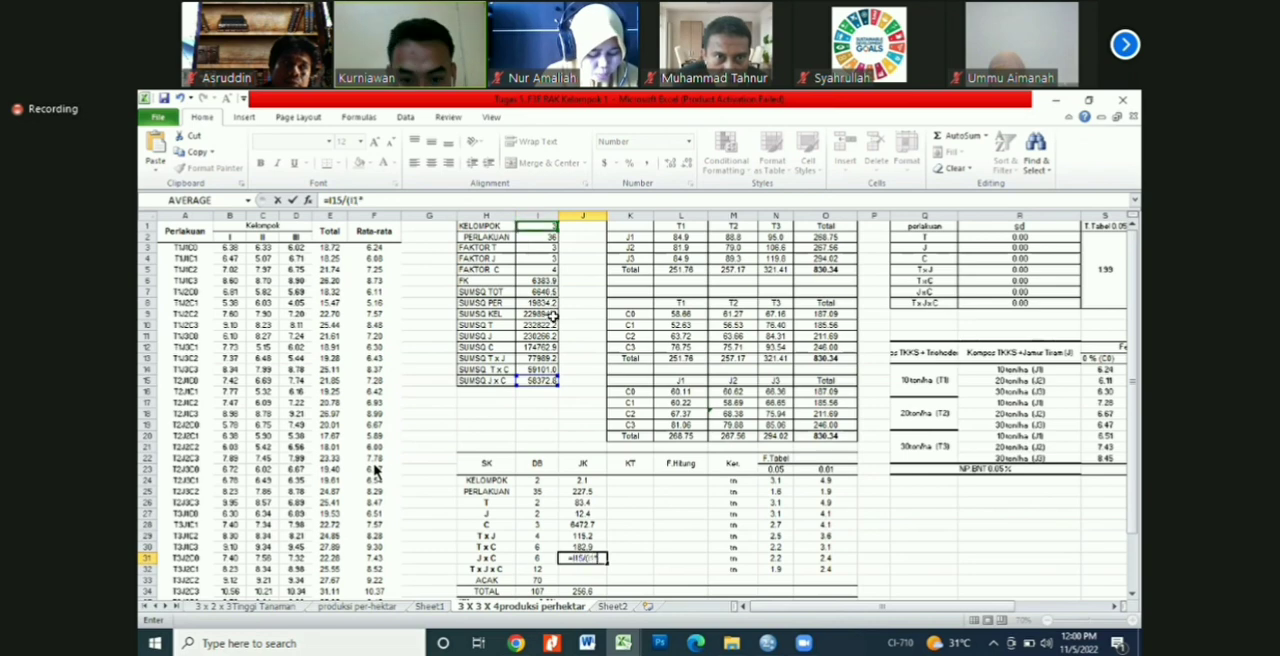
pyautogui.write('*')
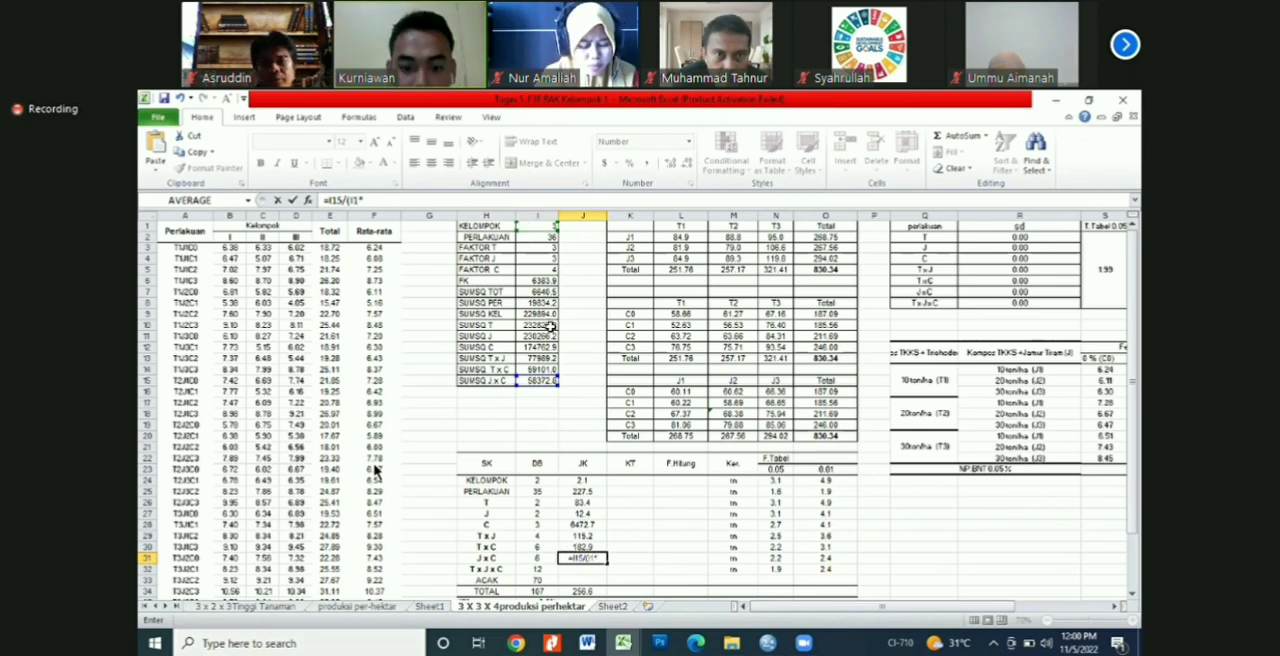
pyautogui.click(545, 249)
pyautogui.write(')-')
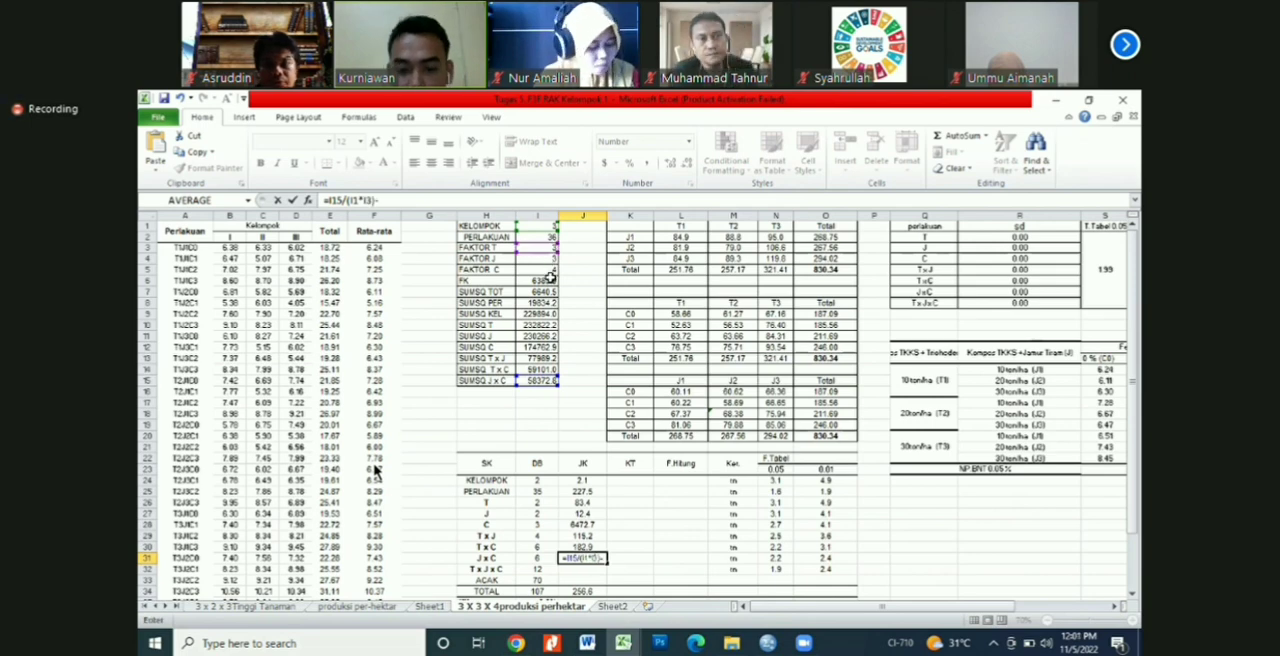
pyautogui.click(550, 280)
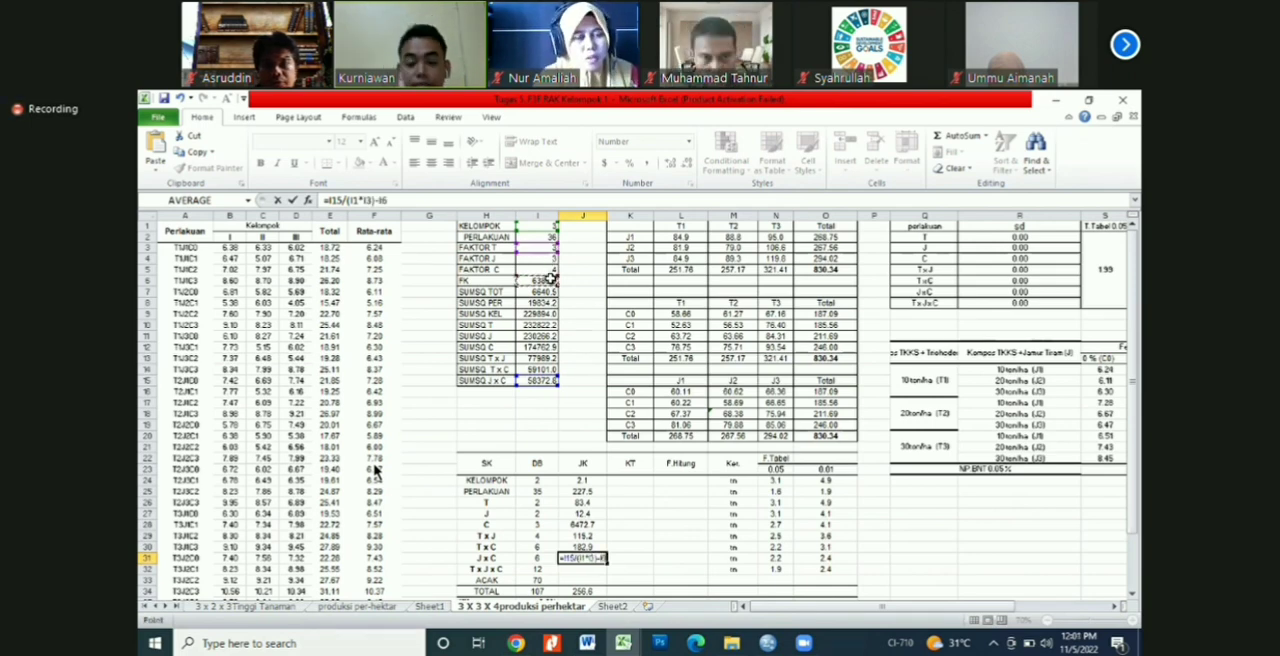
pyautogui.press('Return')
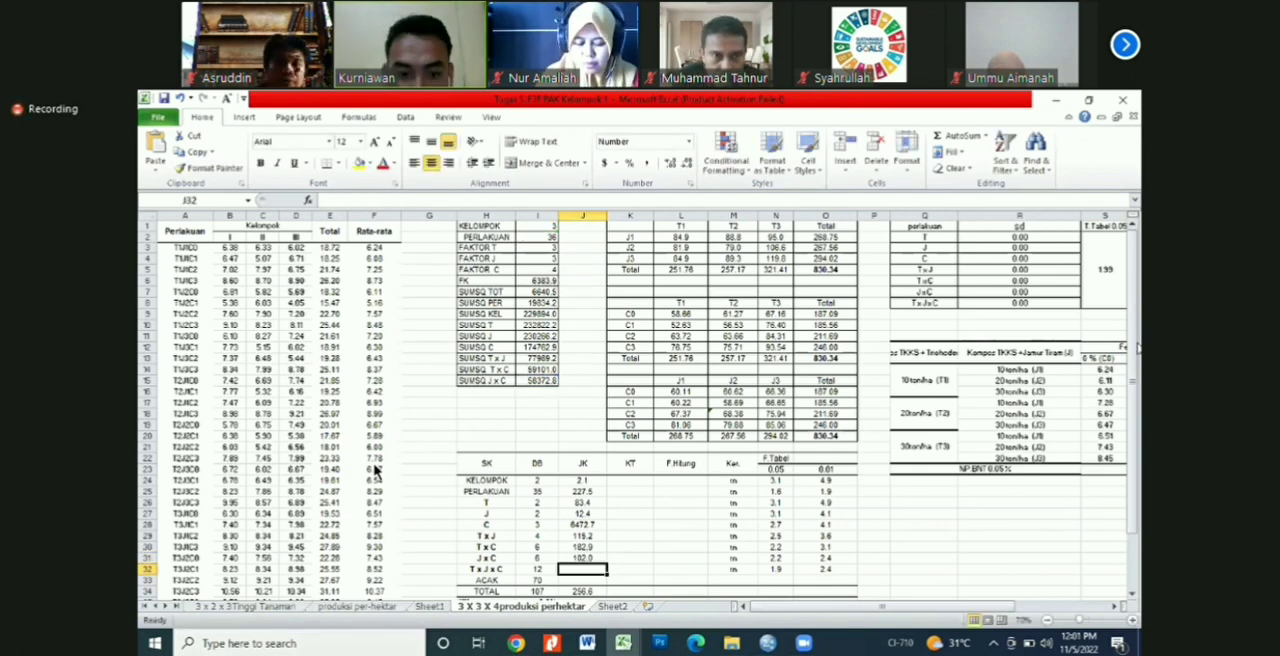
pyautogui.scroll(-2, 892, 531)
pyautogui.click(733, 504)
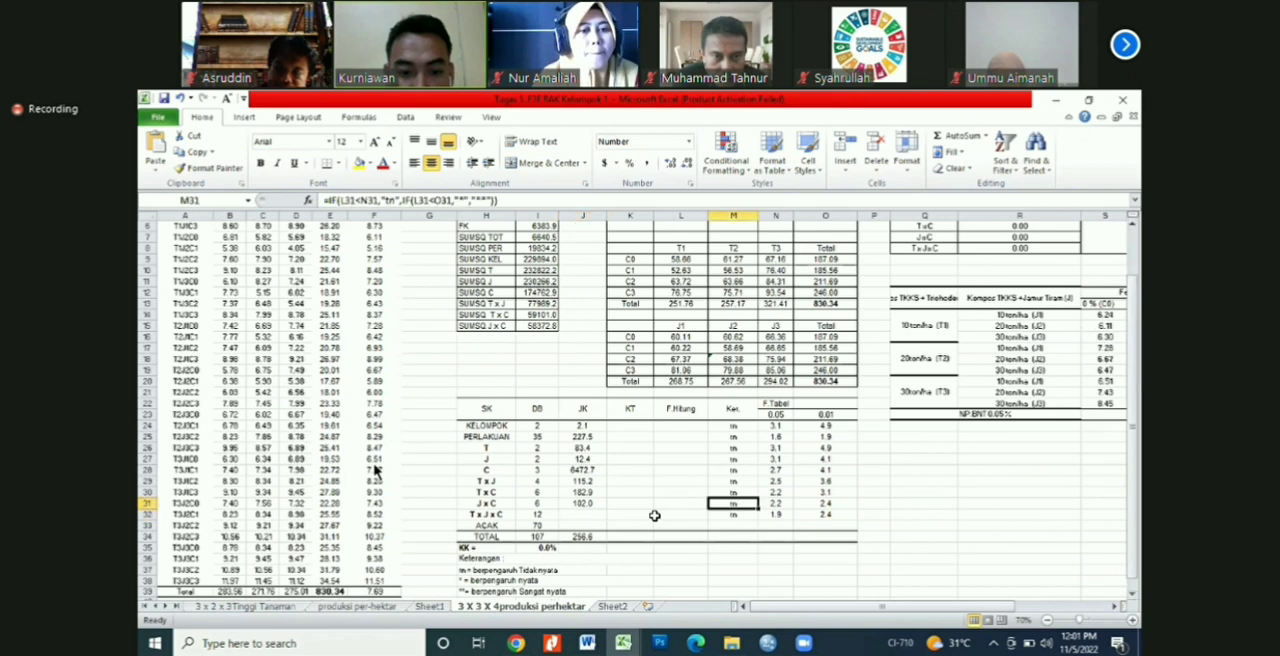
# Step: Check the T x J x C row and the treatment (PERLAKUAN) sum-of-squares formula in J25
pyautogui.click(582, 514)
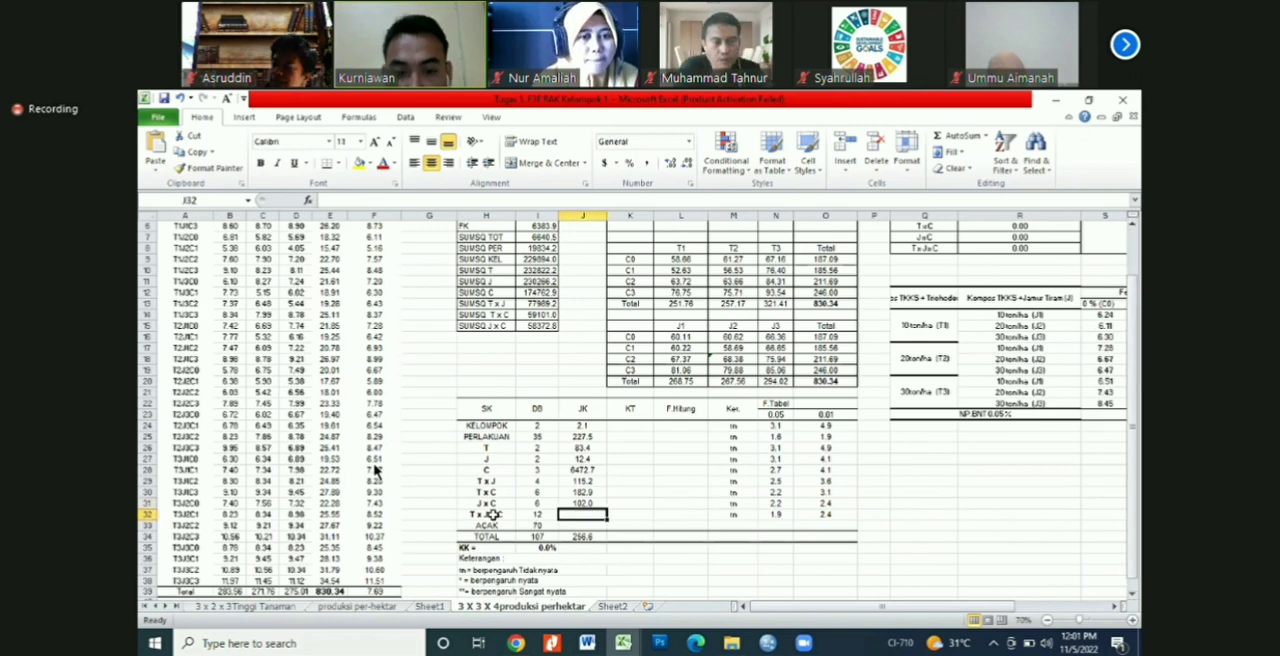
pyautogui.press('Left')
pyautogui.press('Left')
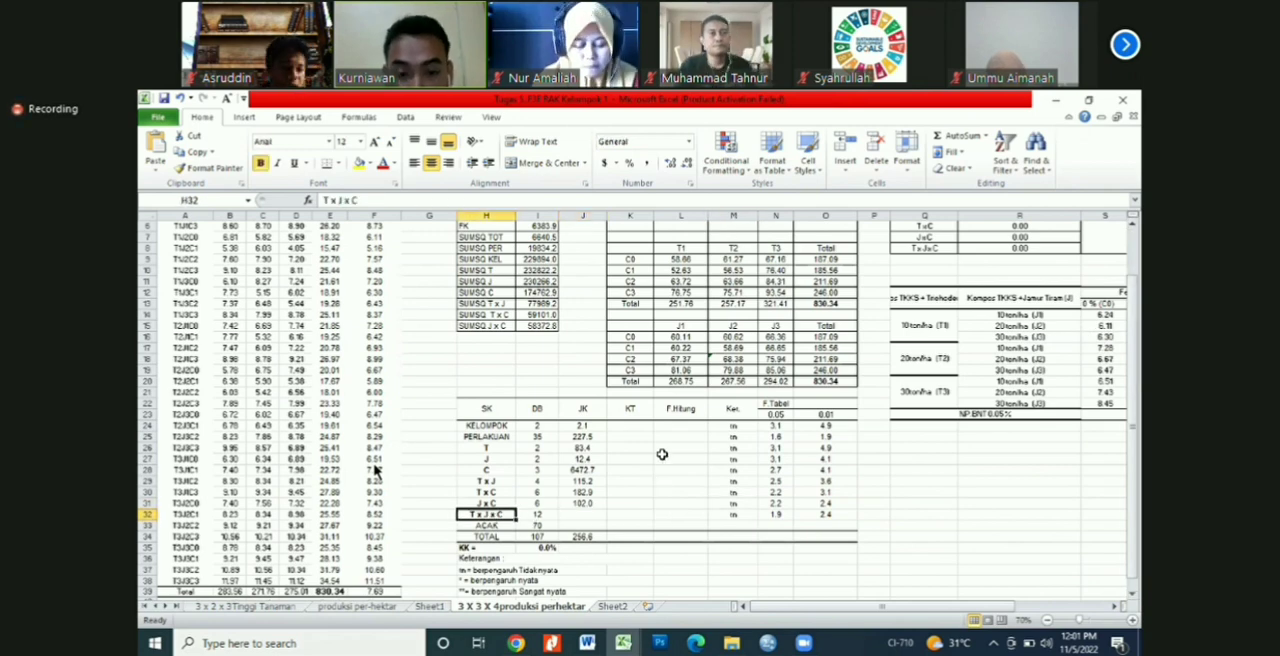
pyautogui.click(631, 492)
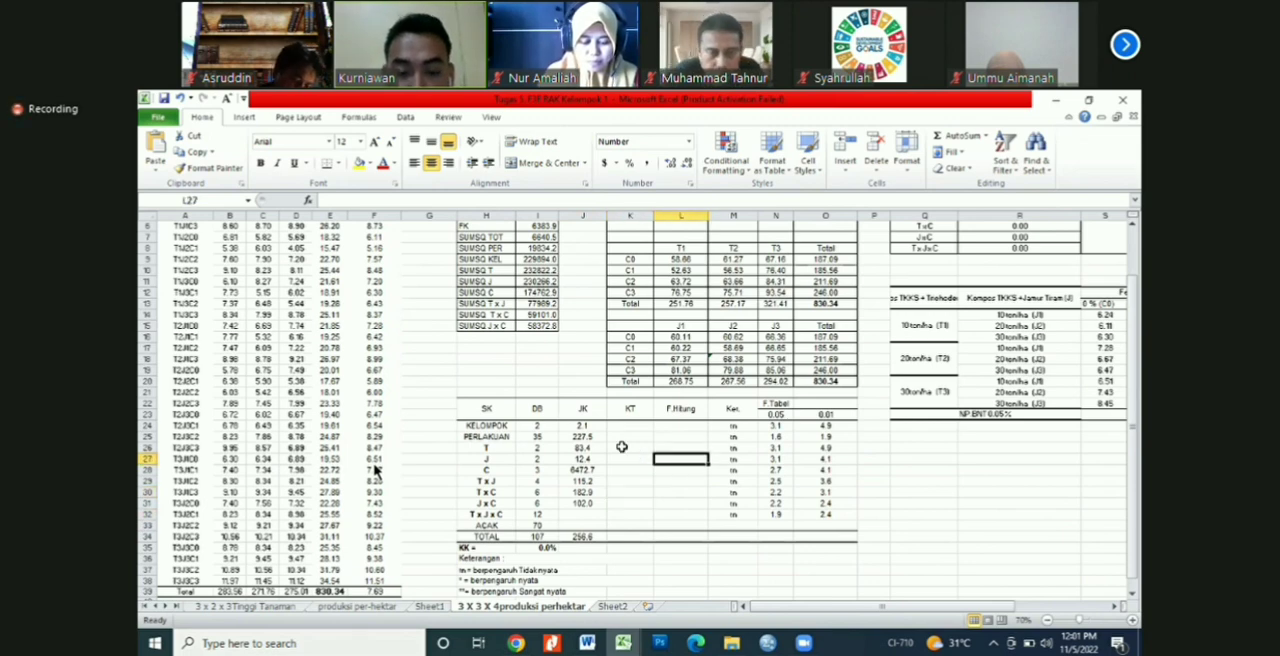
pyautogui.click(620, 447)
pyautogui.click(603, 438)
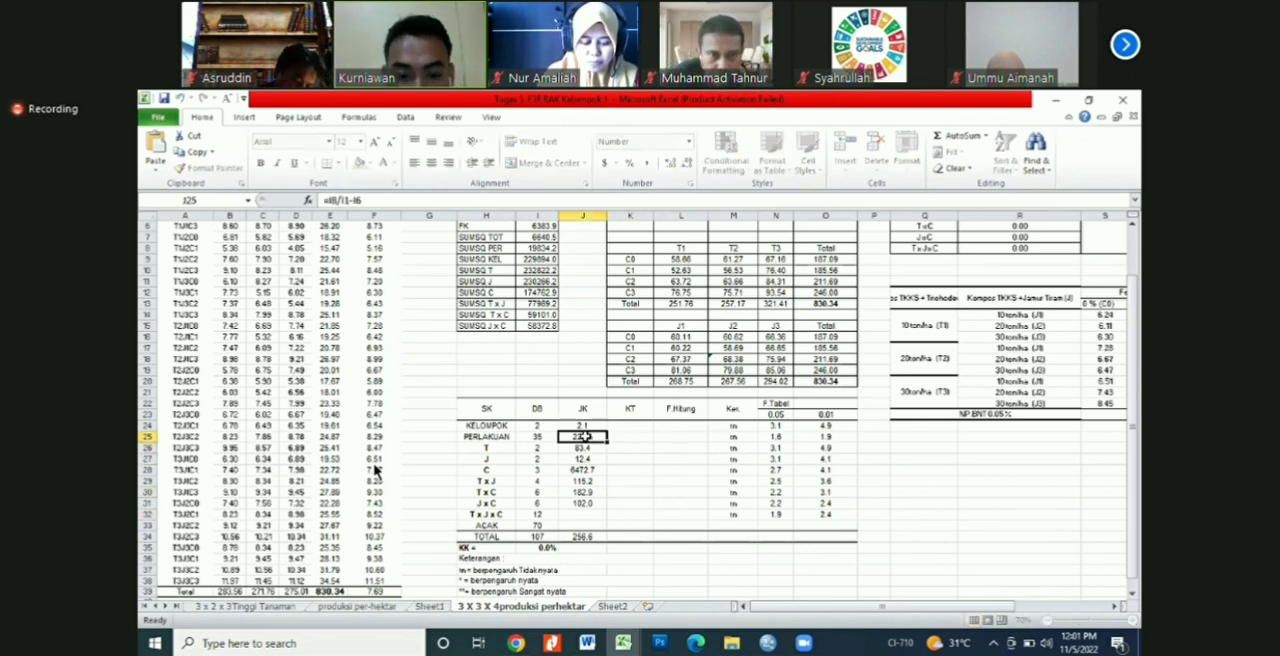
pyautogui.click(585, 514)
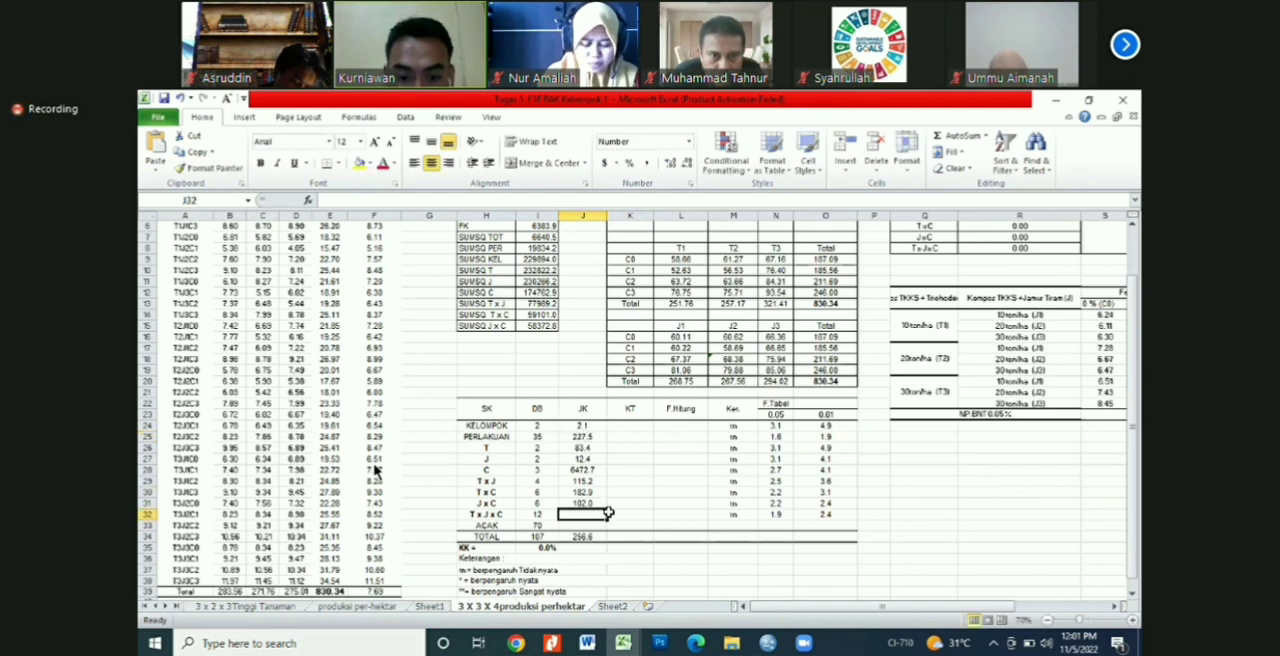
pyautogui.write('=')
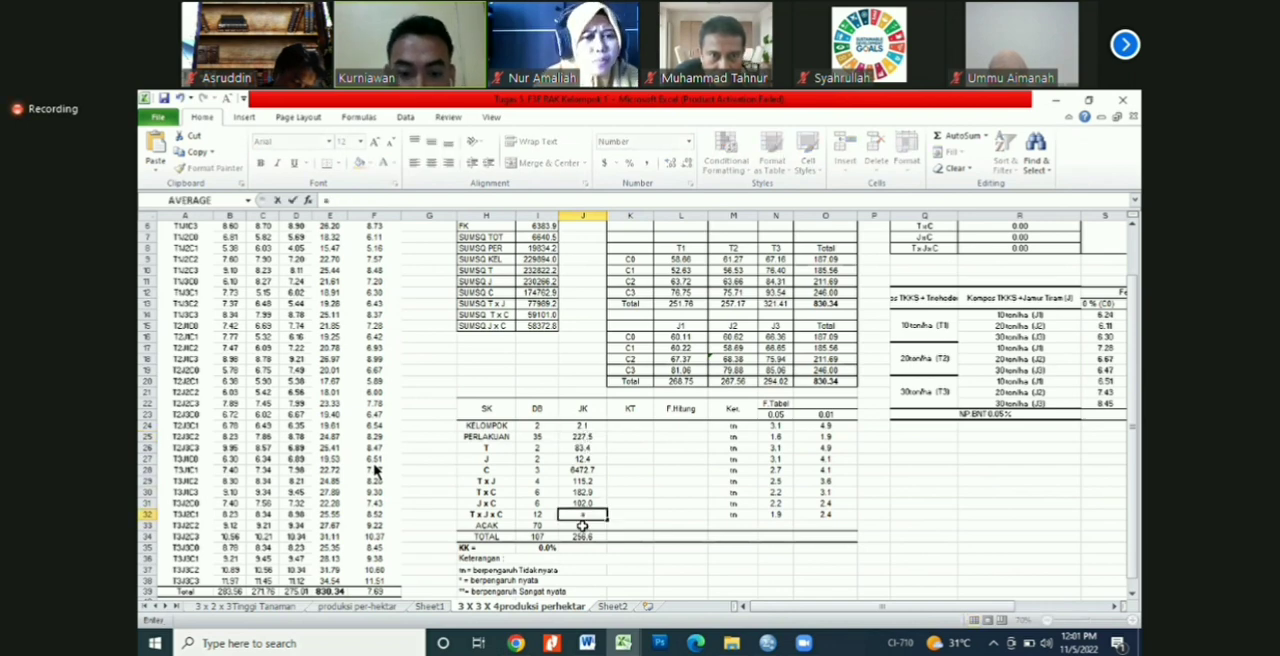
pyautogui.click(585, 437)
pyautogui.write('-')
pyautogui.click(585, 448)
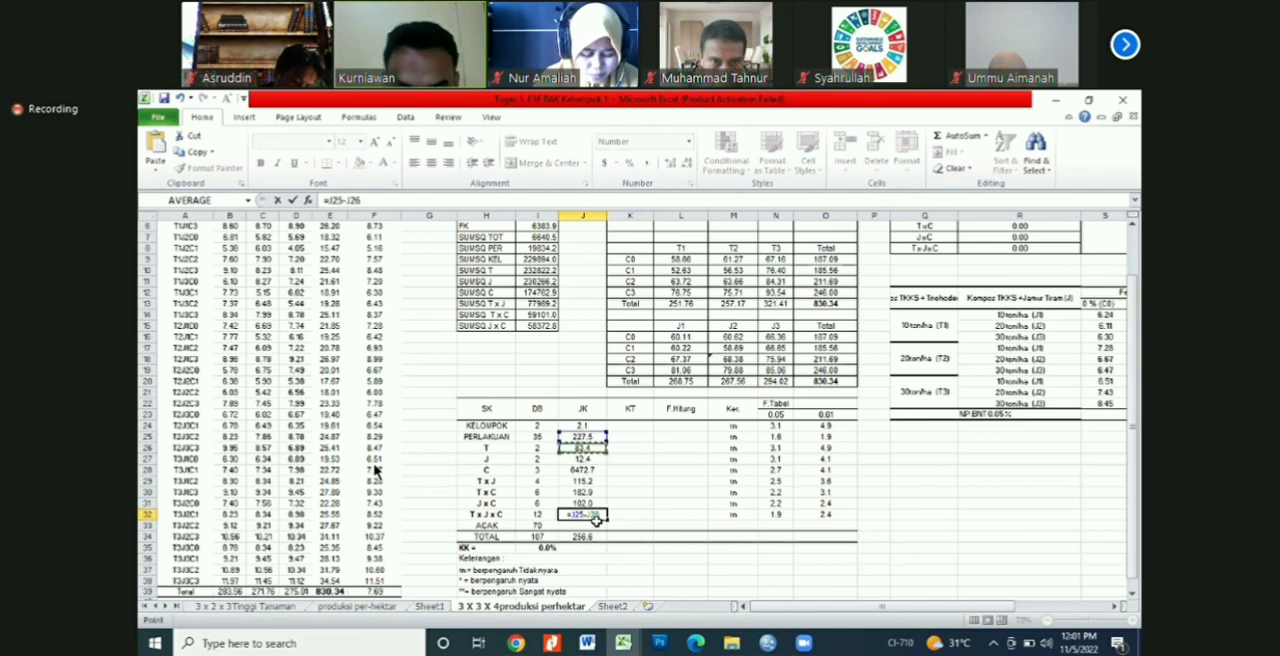
pyautogui.write('-')
pyautogui.press('Escape')
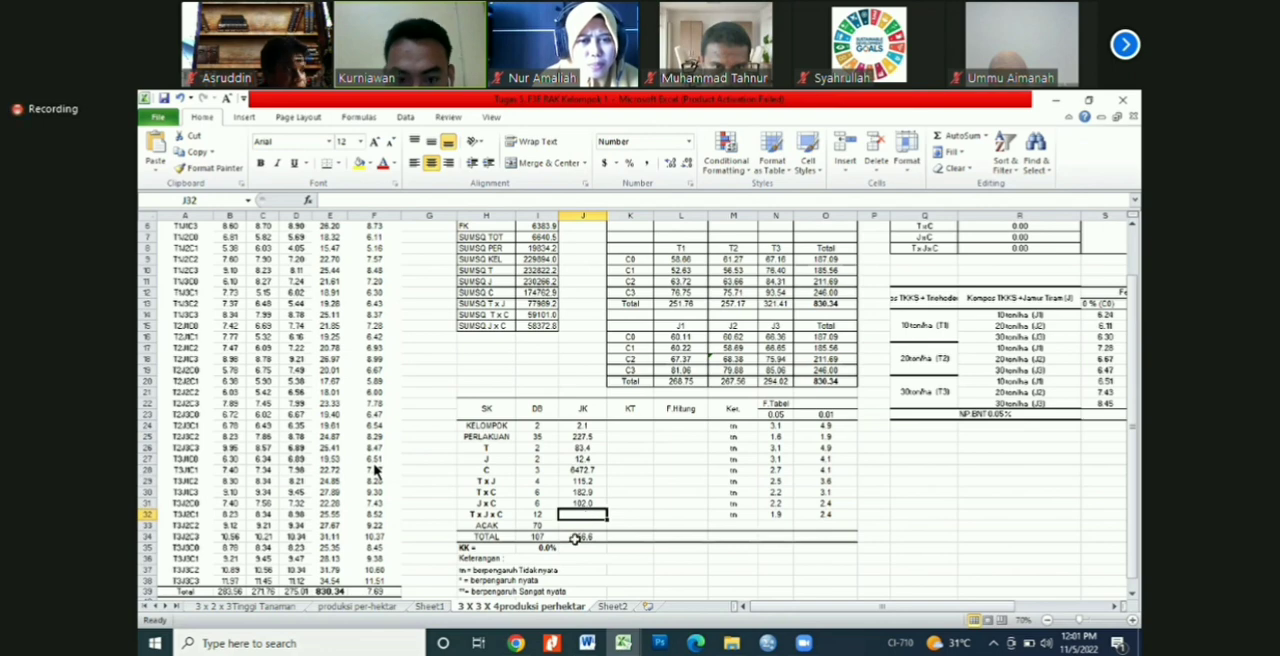
# Step: Recheck the J, C and interaction sums of squares in the ANOVA table, including the J x C formula in J31
pyautogui.click(681, 470)
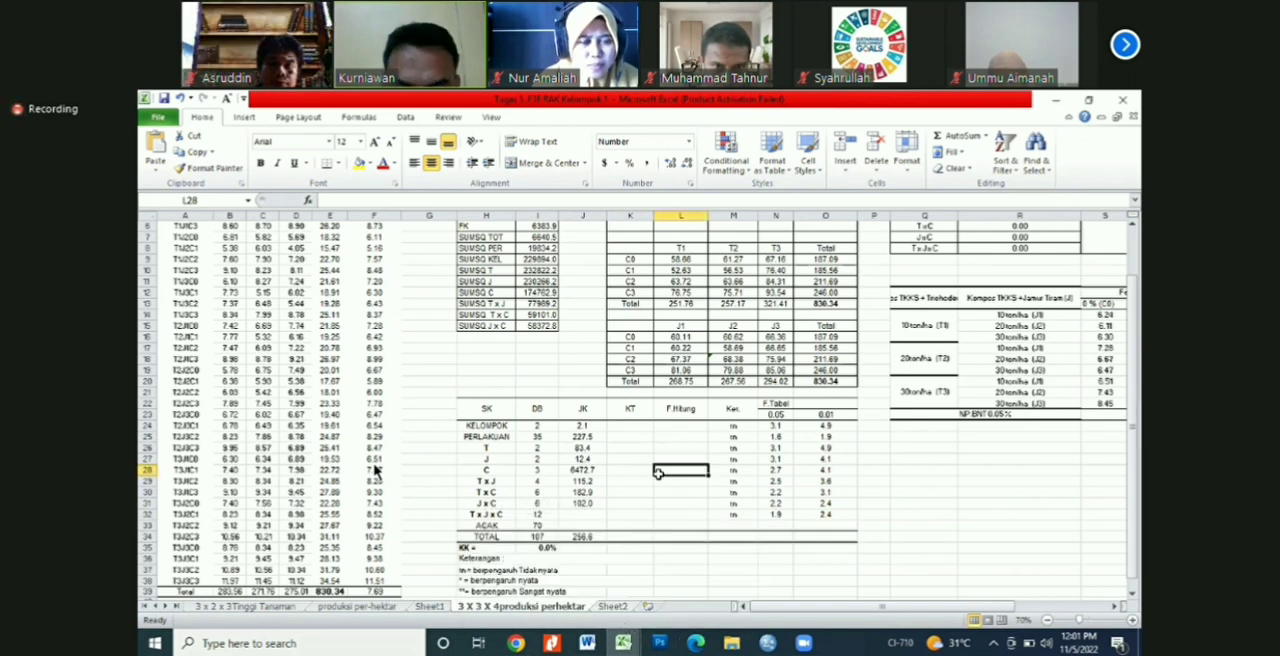
pyautogui.click(584, 468)
pyautogui.click(672, 484)
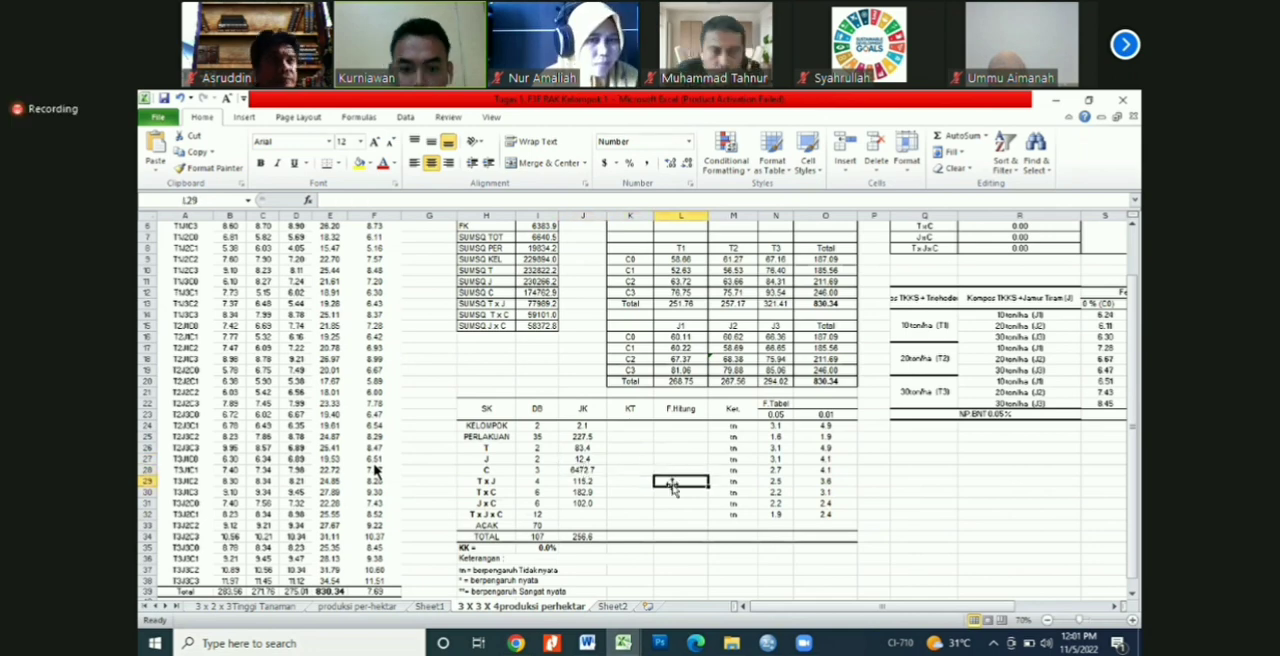
pyautogui.click(590, 505)
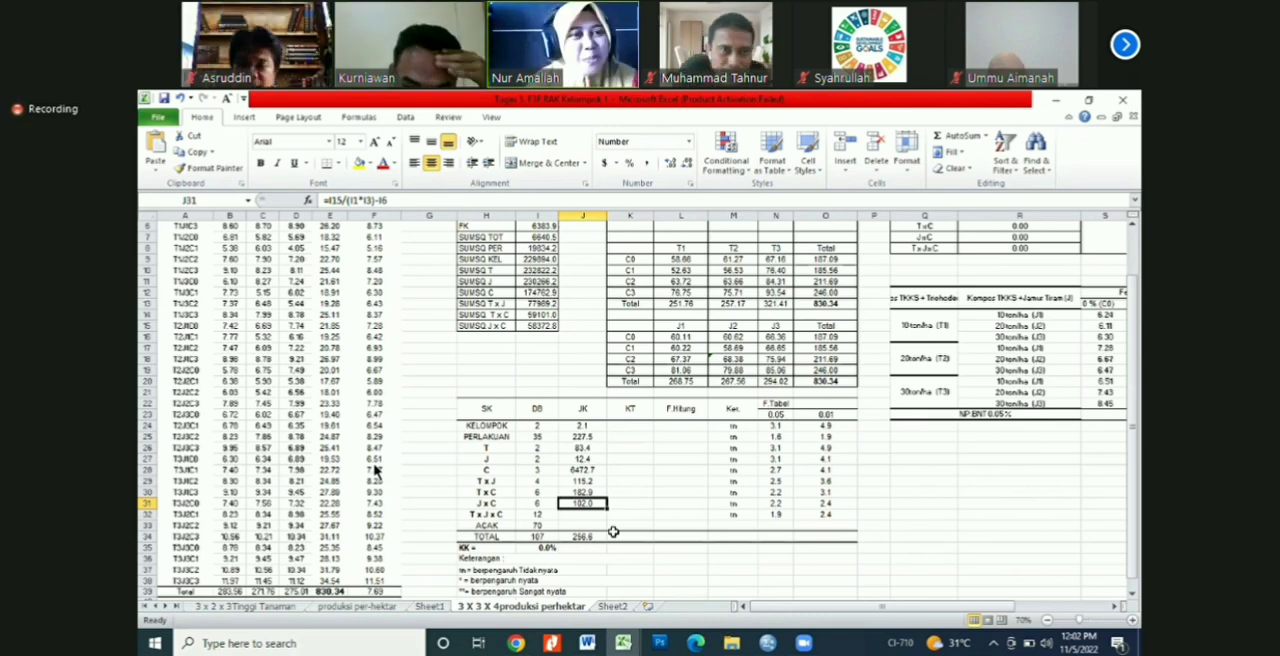
# Step: Examine the n x c x p sum-of-squares formula in the produksi per-hektar sheet's ANOVA table as a reference
pyautogui.click(345, 607)
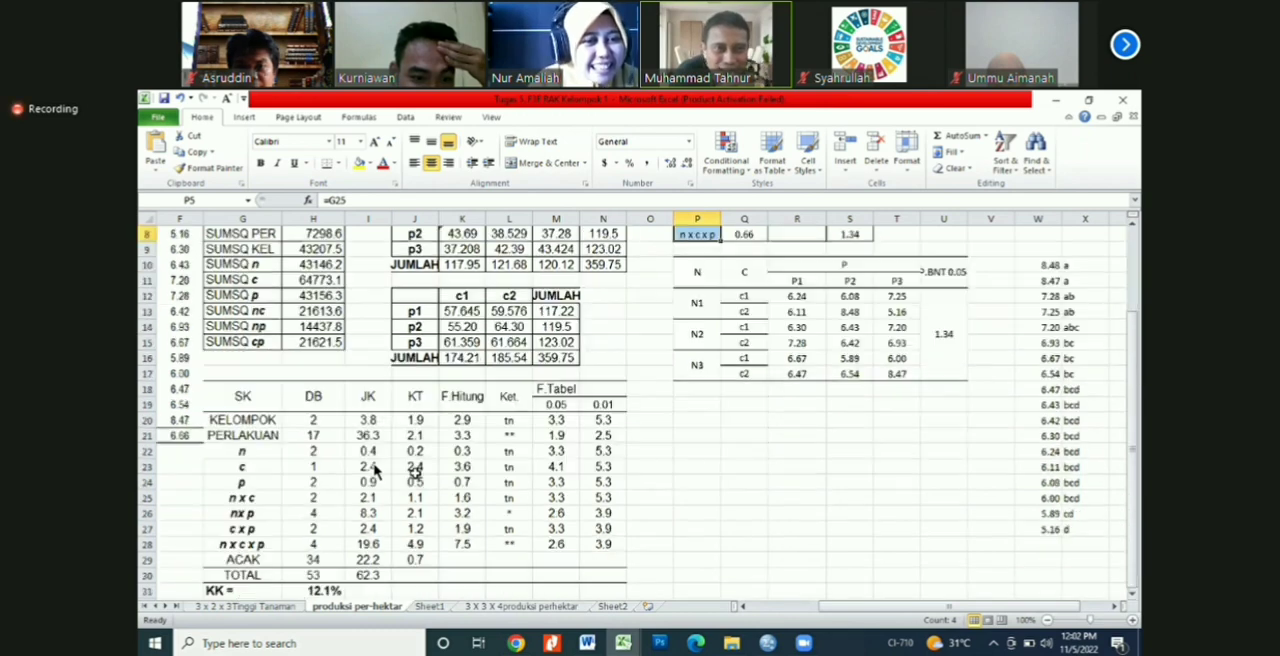
pyautogui.scroll(-2, 375, 472)
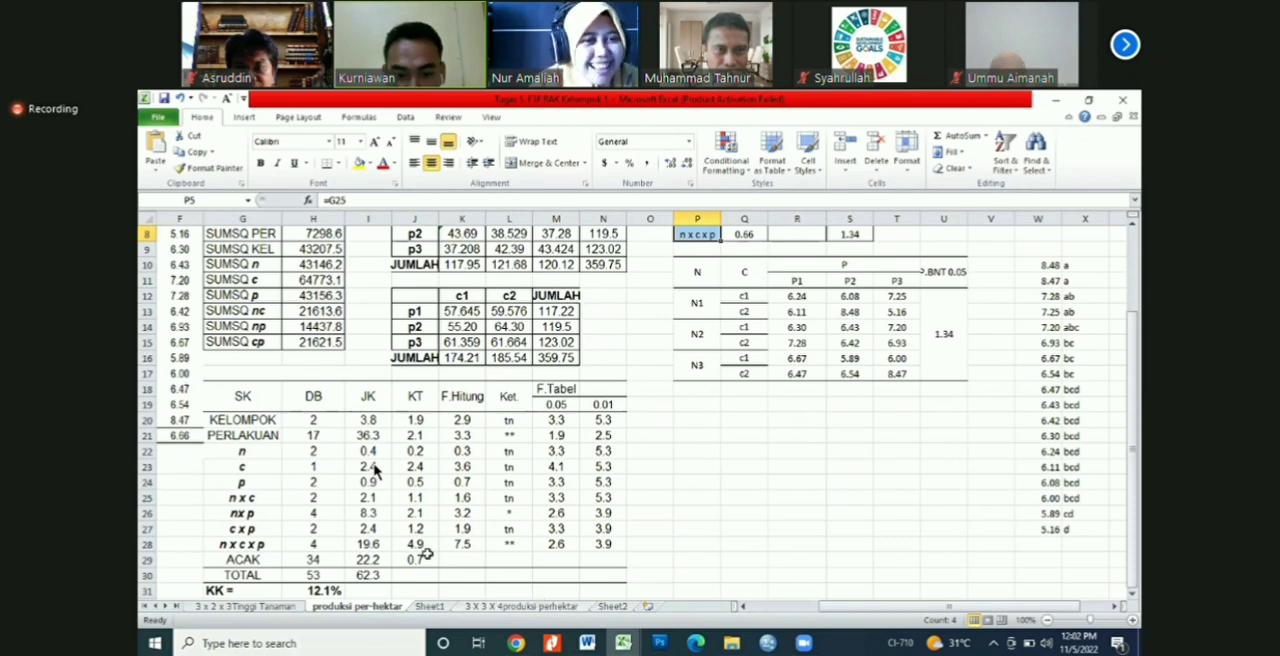
pyautogui.click(370, 545)
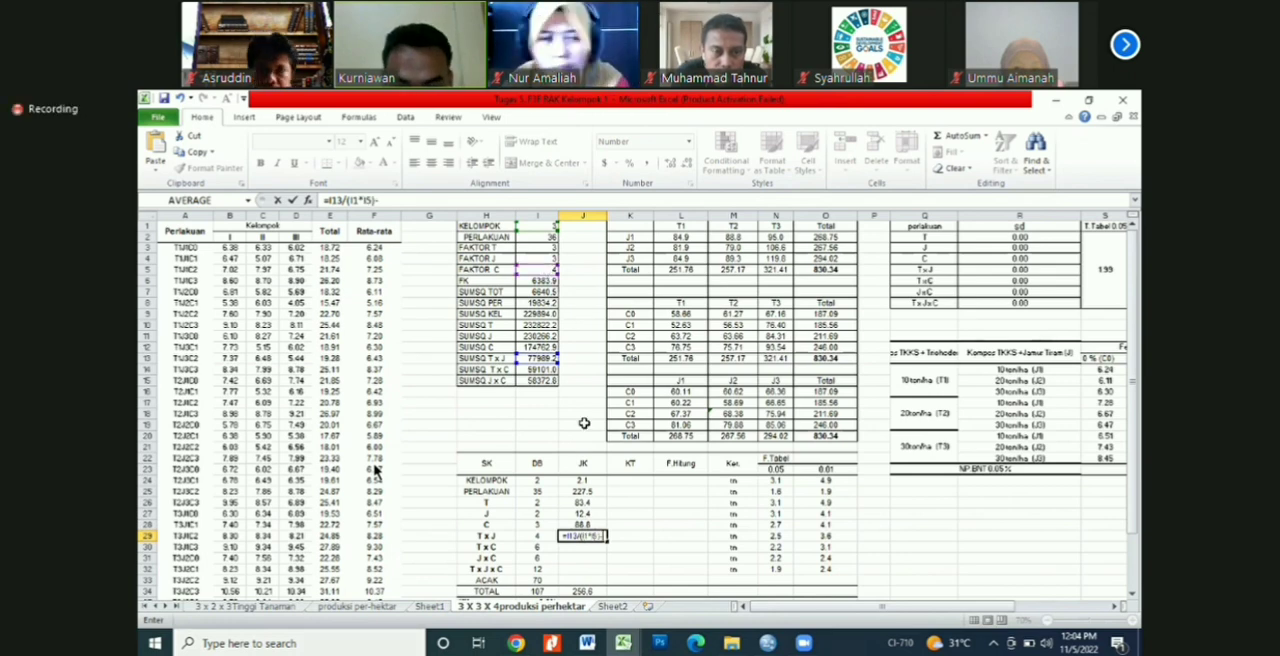
# Step: Complete the T x J sum of squares in J29 by subtracting the T and J sums of squares and FK, =I13/(I1*I5)-J26-J27-I6
pyautogui.click(583, 503)
pyautogui.write('-')
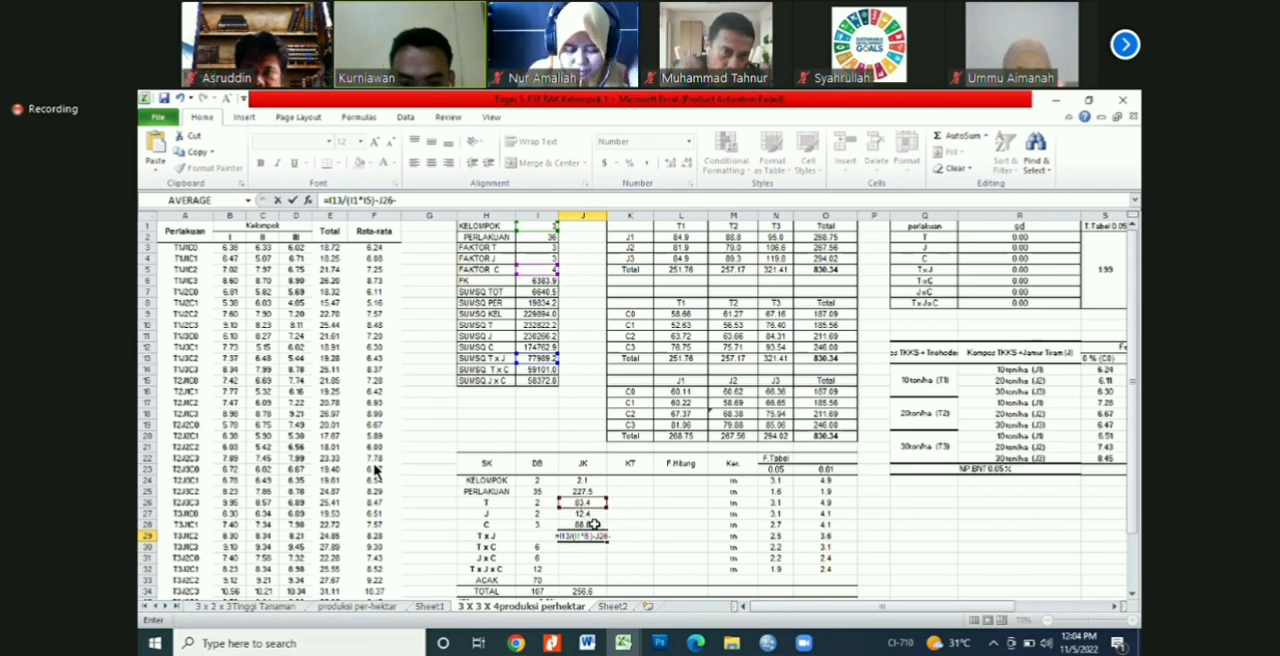
pyautogui.click(592, 514)
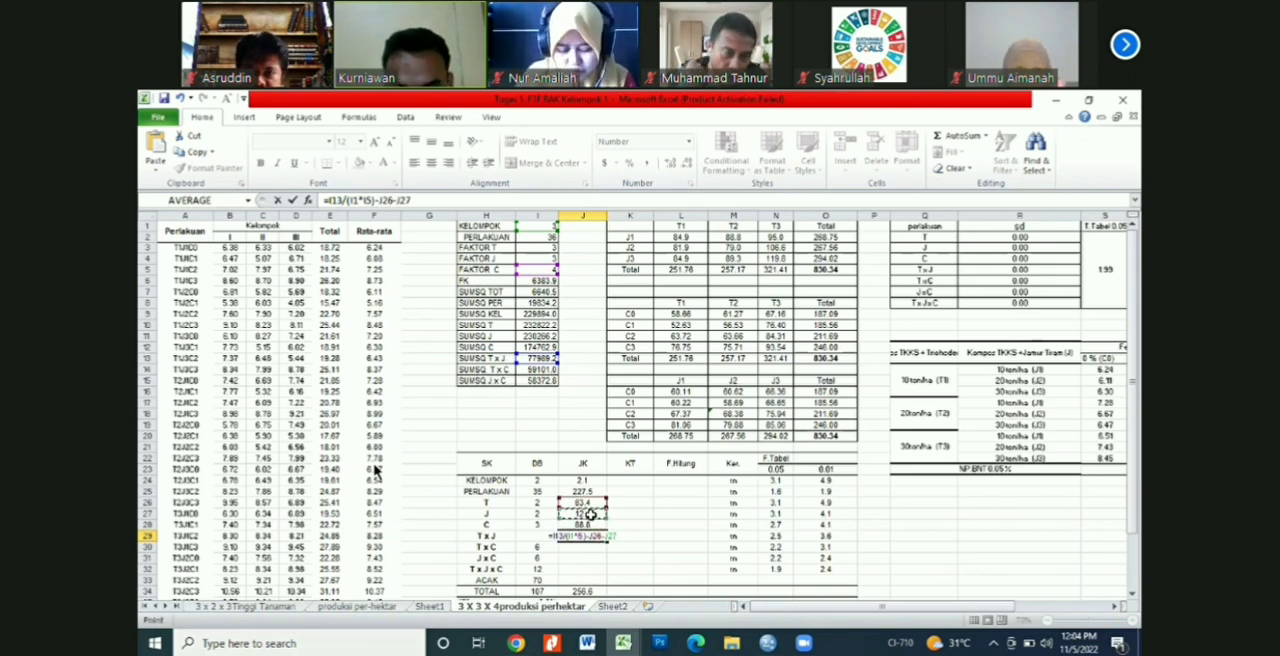
pyautogui.press('Return')
pyautogui.doubleClick(597, 536)
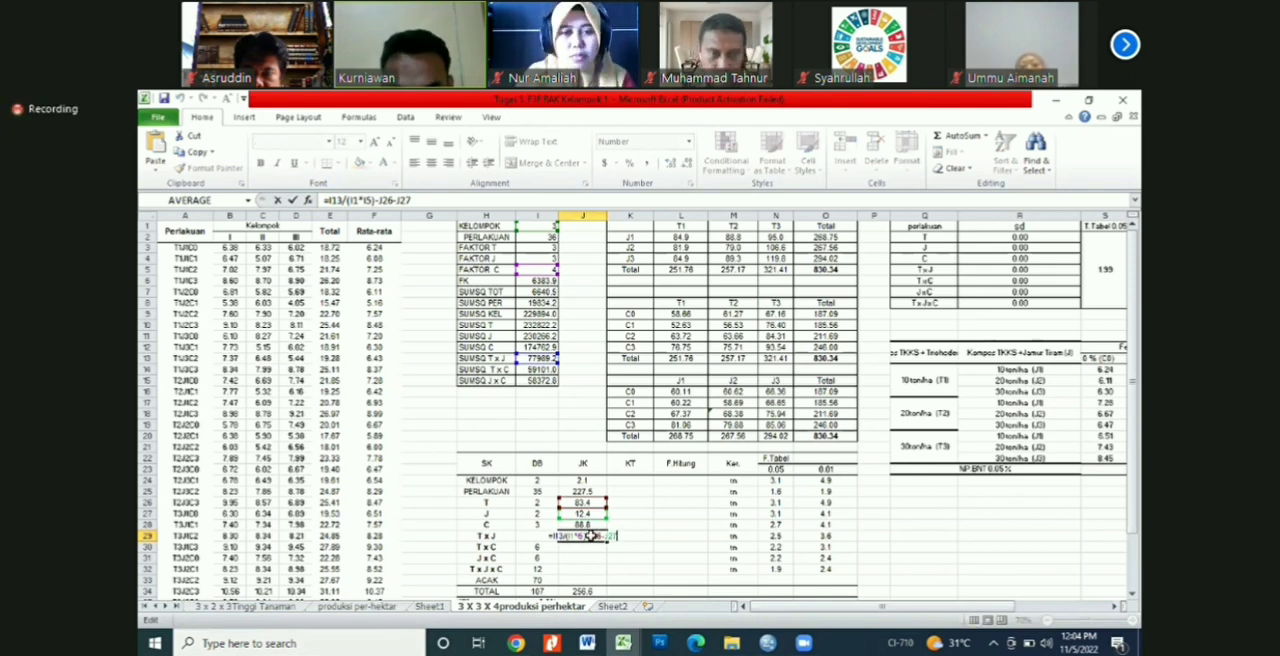
pyautogui.press('Return')
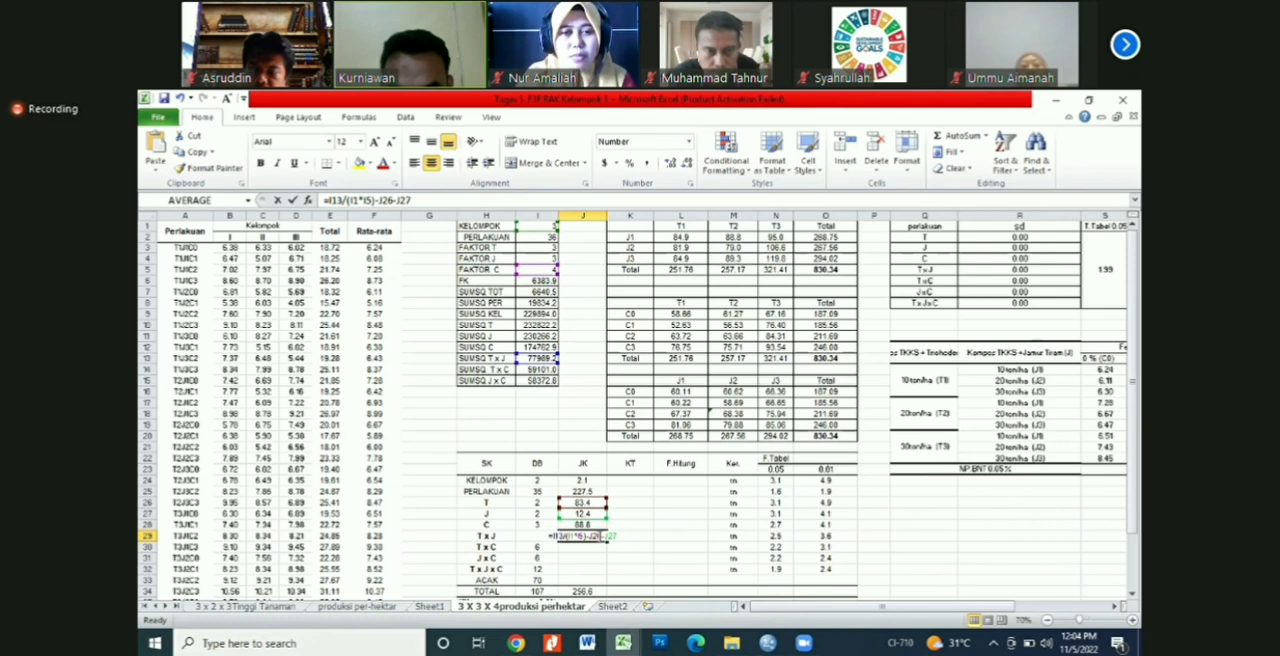
pyautogui.write('-')
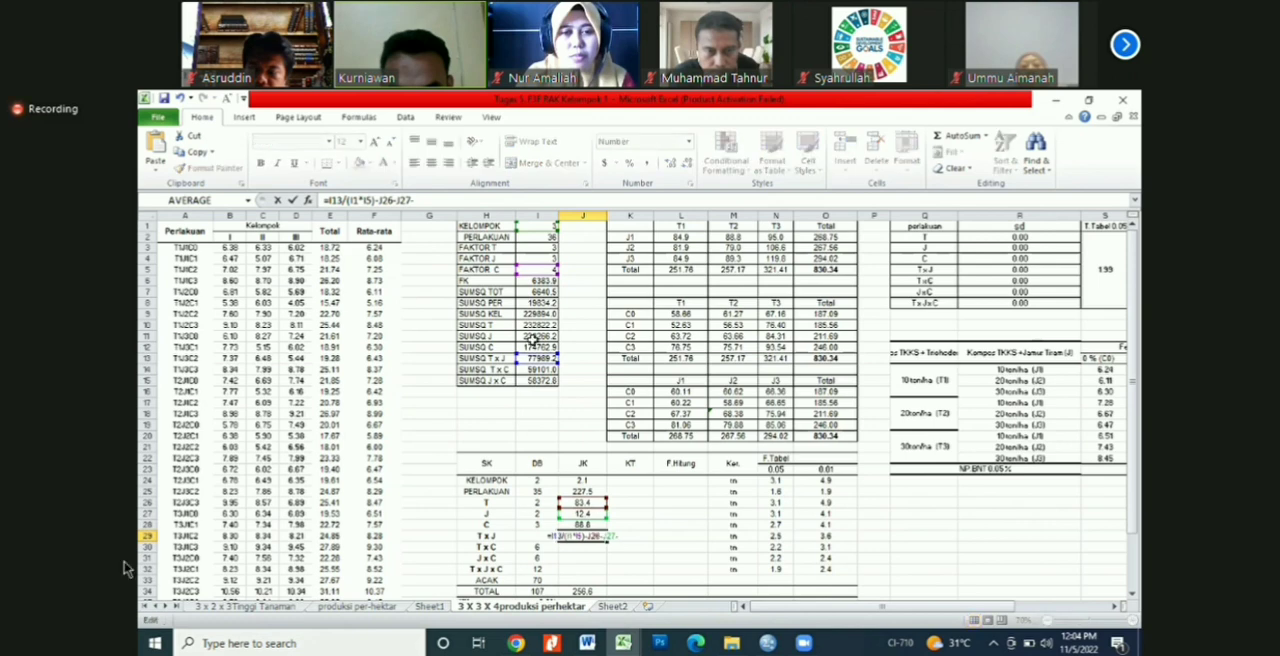
pyautogui.click(541, 281)
pyautogui.press('Return')
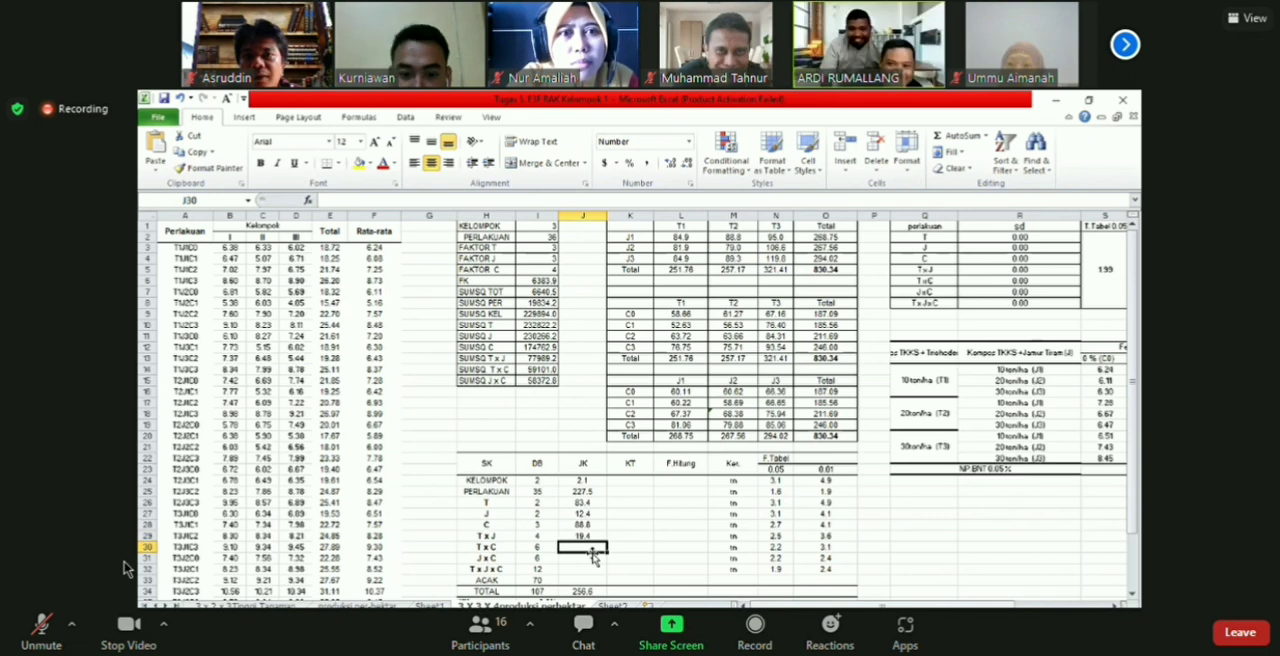
# Step: Start the T x C sum-of-squares formula in J30 by dividing SUMSQ T x C in I14, =I14/(
pyautogui.write('=')
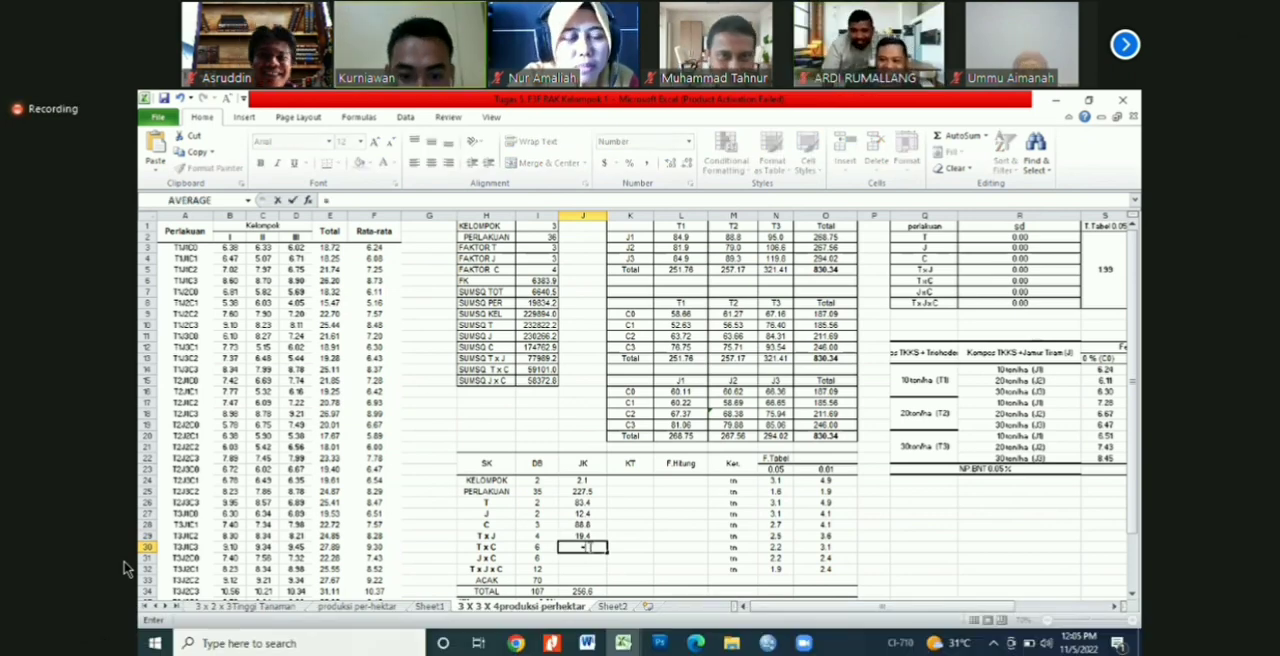
pyautogui.click(549, 370)
pyautogui.write('/(')
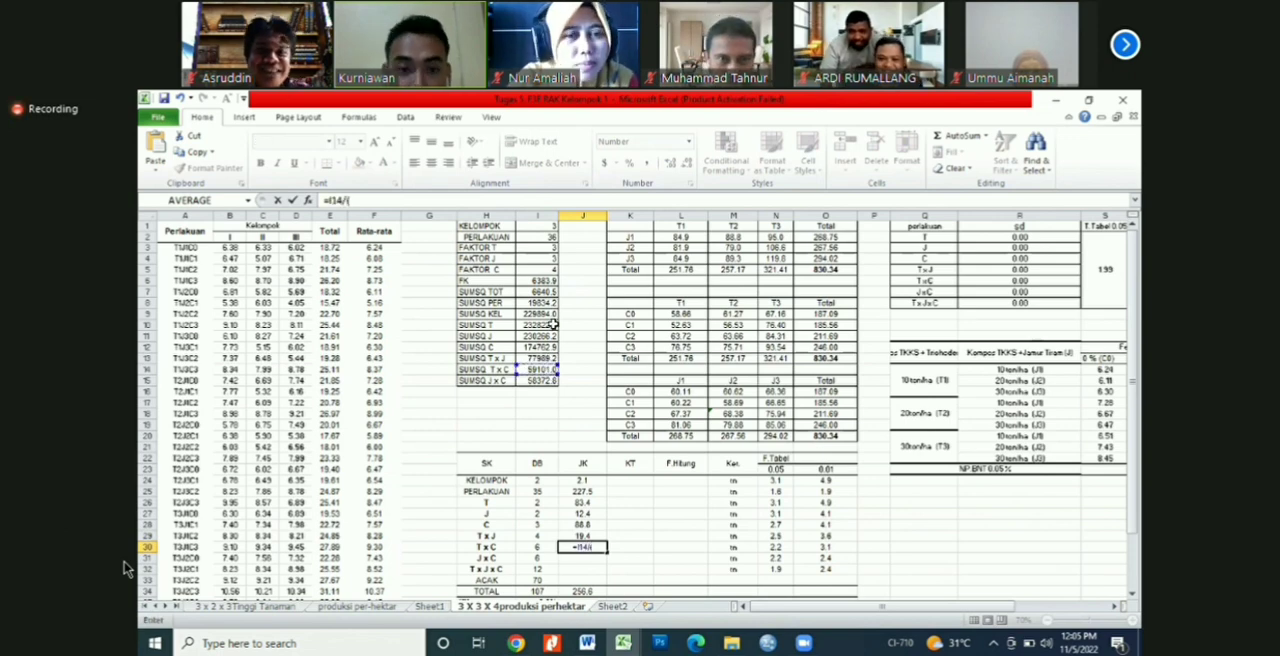
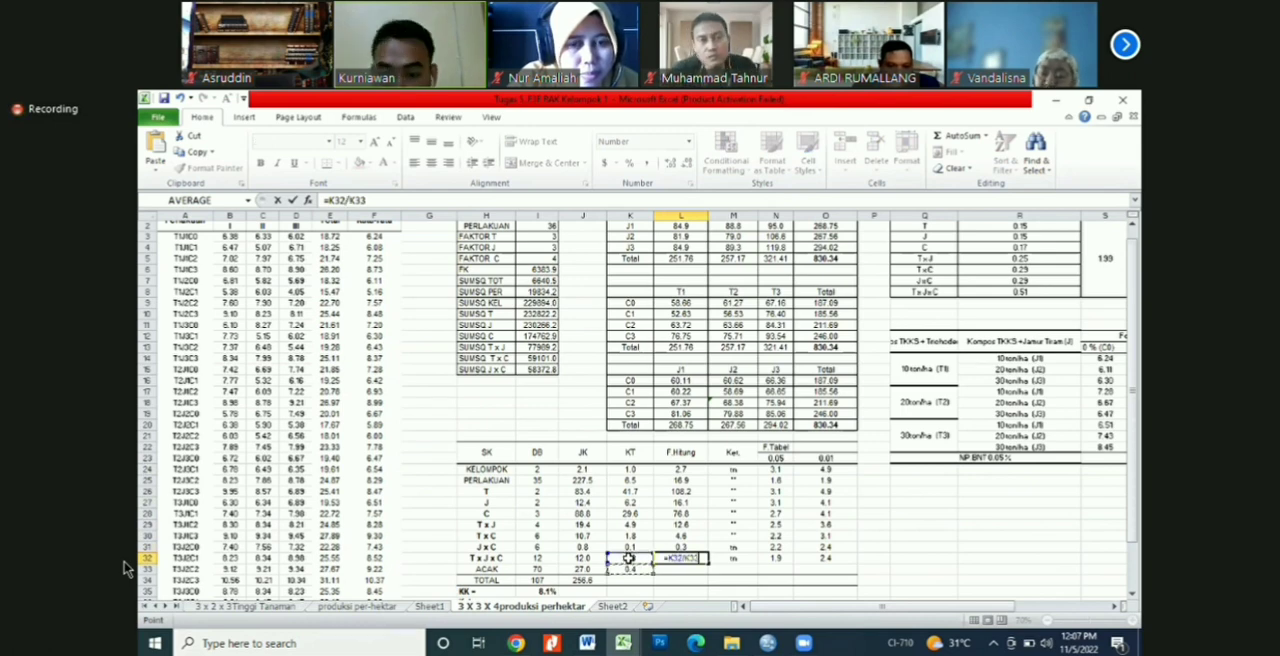
# Step: Complete the T x J x C F.Hitung formula in L32 as =K32/K33
pyautogui.press('Return')
pyautogui.click(924, 525)
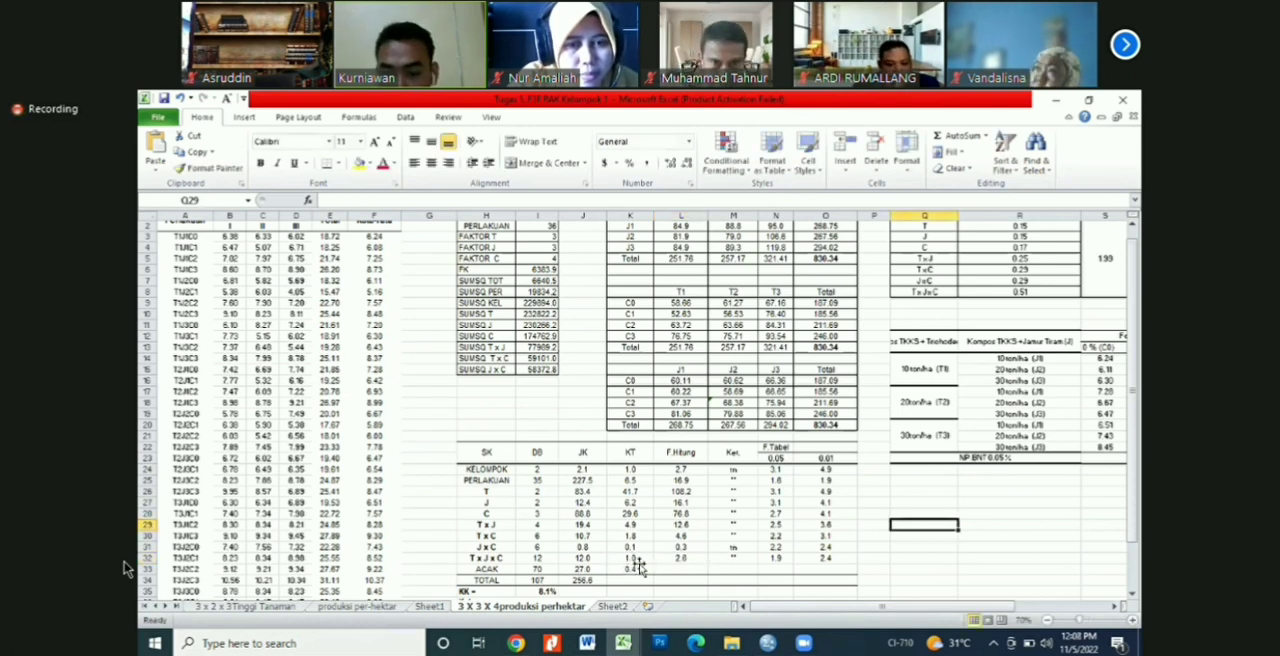
pyautogui.click(735, 492)
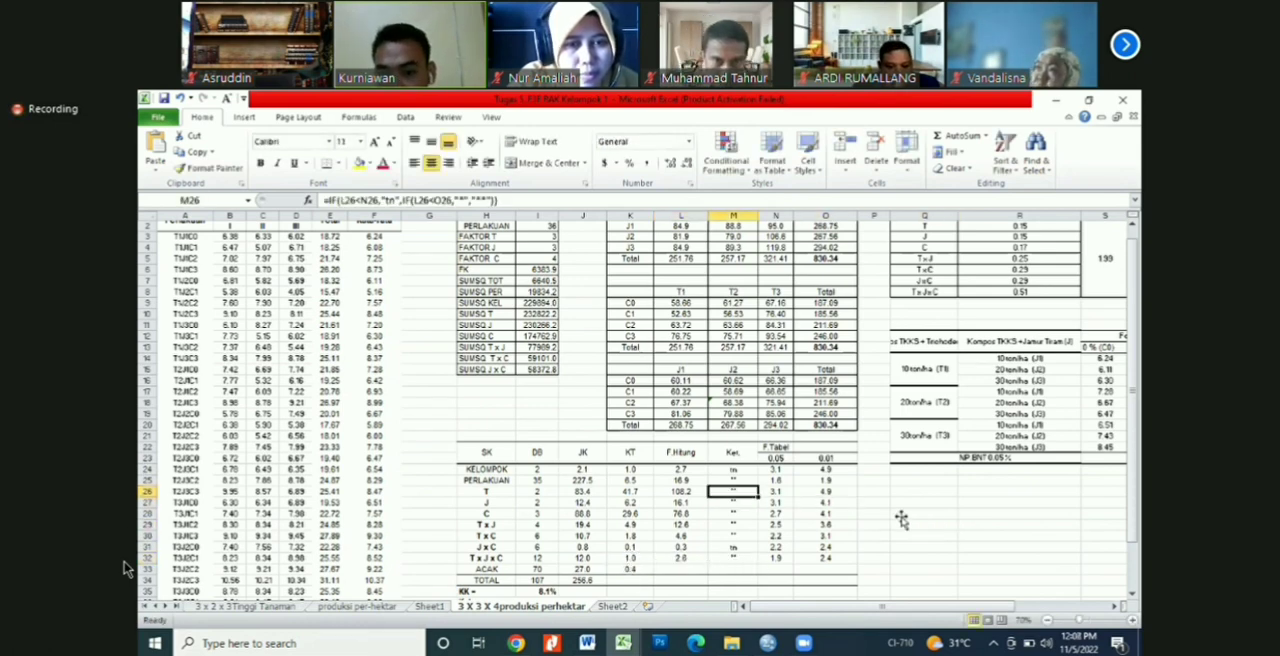
# Step: Clear the KELOMPOK F.Tabel values at 0.05 and 0.01 in N24:O24
pyautogui.moveTo(775, 469); pyautogui.dragTo(826, 547)
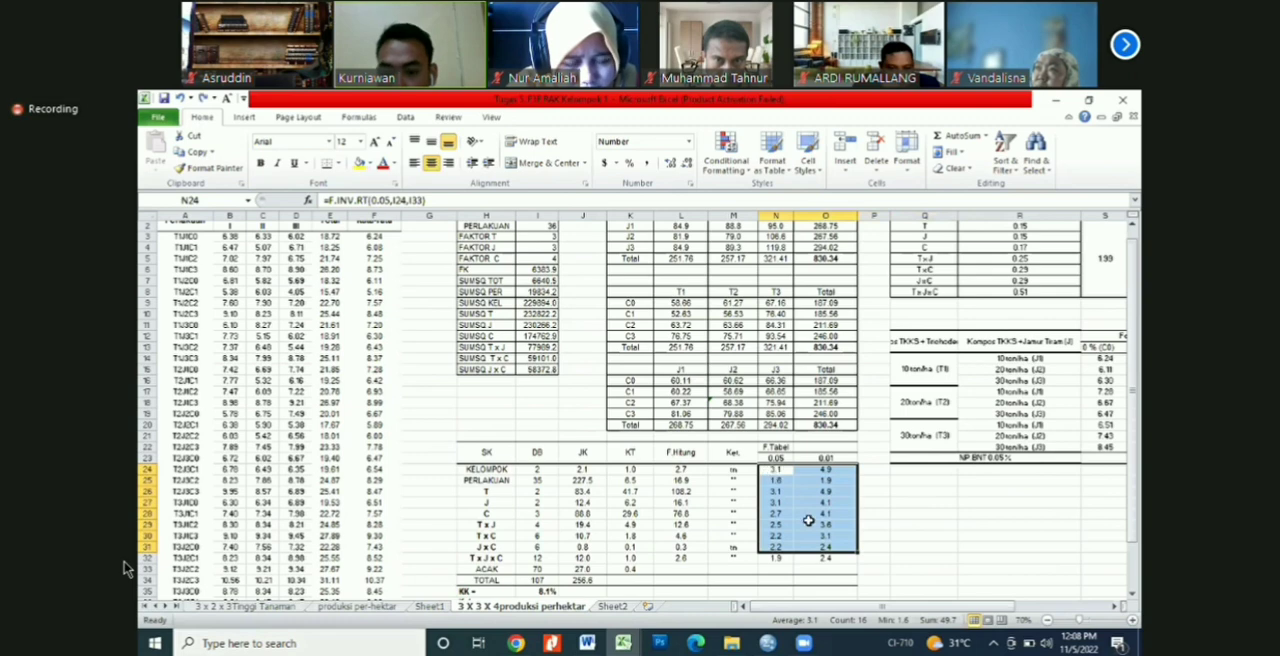
pyautogui.moveTo(775, 469); pyautogui.dragTo(824, 469)
pyautogui.press('Delete')
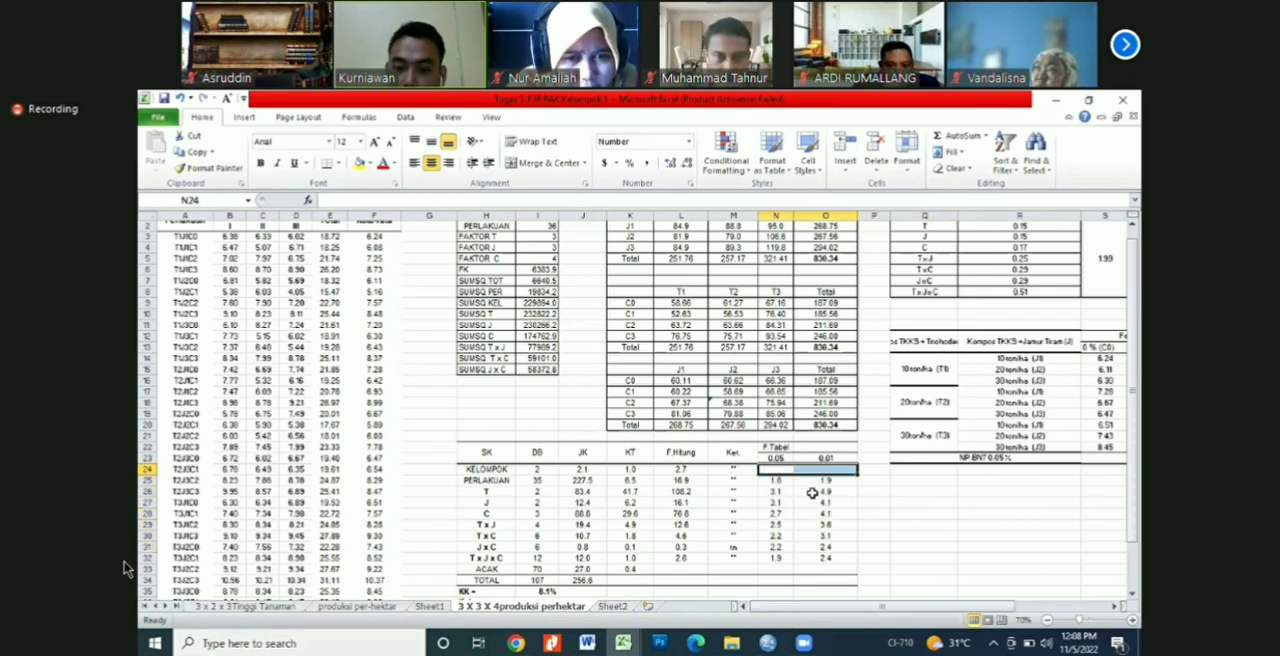
# Step: Calculate the KELOMPOK F.Tabel at 0.05 in N24 with FINV, using N23, the group DB in I24 and the ACAK DB in I33
pyautogui.click(776, 469)
pyautogui.write('=')
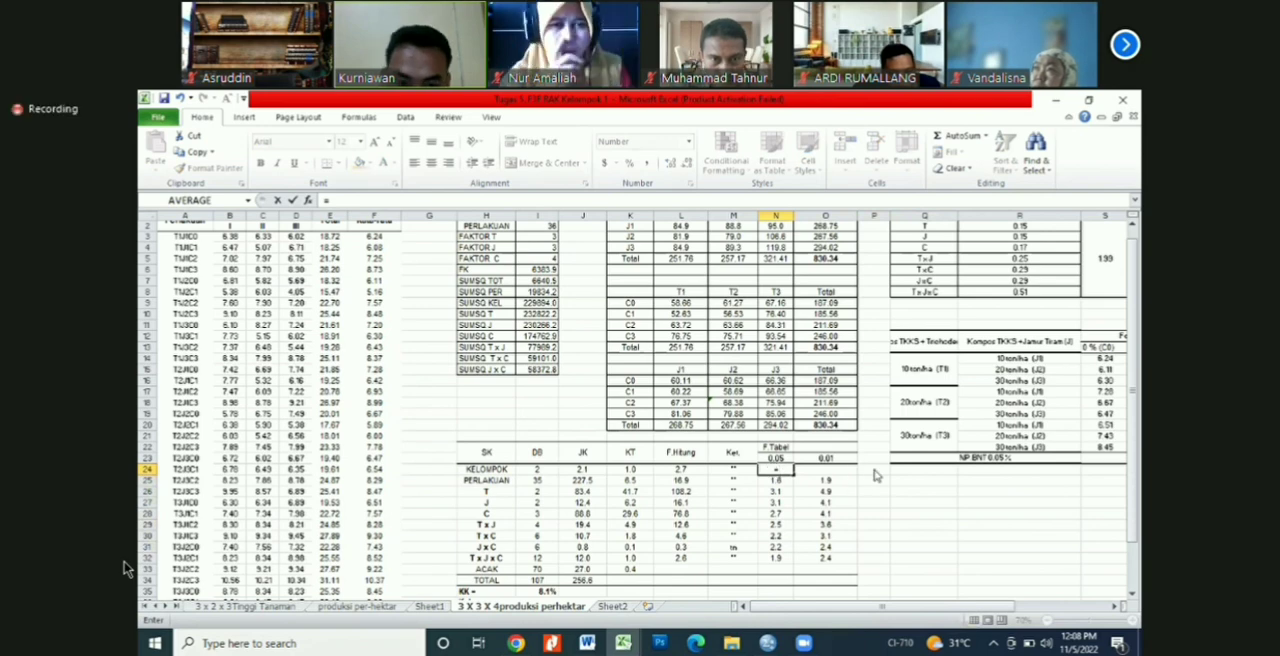
pyautogui.click(779, 460)
pyautogui.write(',')
pyautogui.press('Left')
pyautogui.press('Left')
pyautogui.press('Left')
pyautogui.press('Left')
pyautogui.press('Left')
pyautogui.write(',')
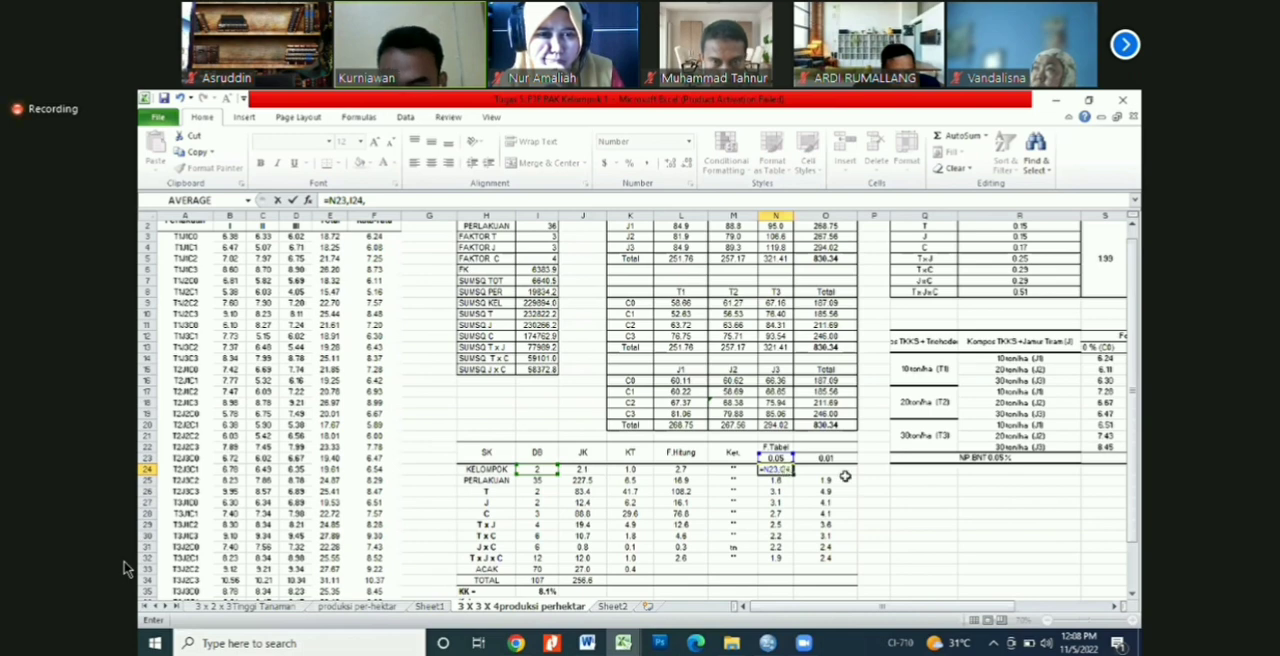
pyautogui.press('Left')
pyautogui.press('Left')
pyautogui.press('Left')
pyautogui.press('Left')
pyautogui.press('Left')
pyautogui.press('Down')
pyautogui.press('Down')
pyautogui.press('Down')
pyautogui.press('Down')
pyautogui.press('Down')
pyautogui.press('Down')
pyautogui.press('Down')
pyautogui.press('Down')
pyautogui.press('Down')
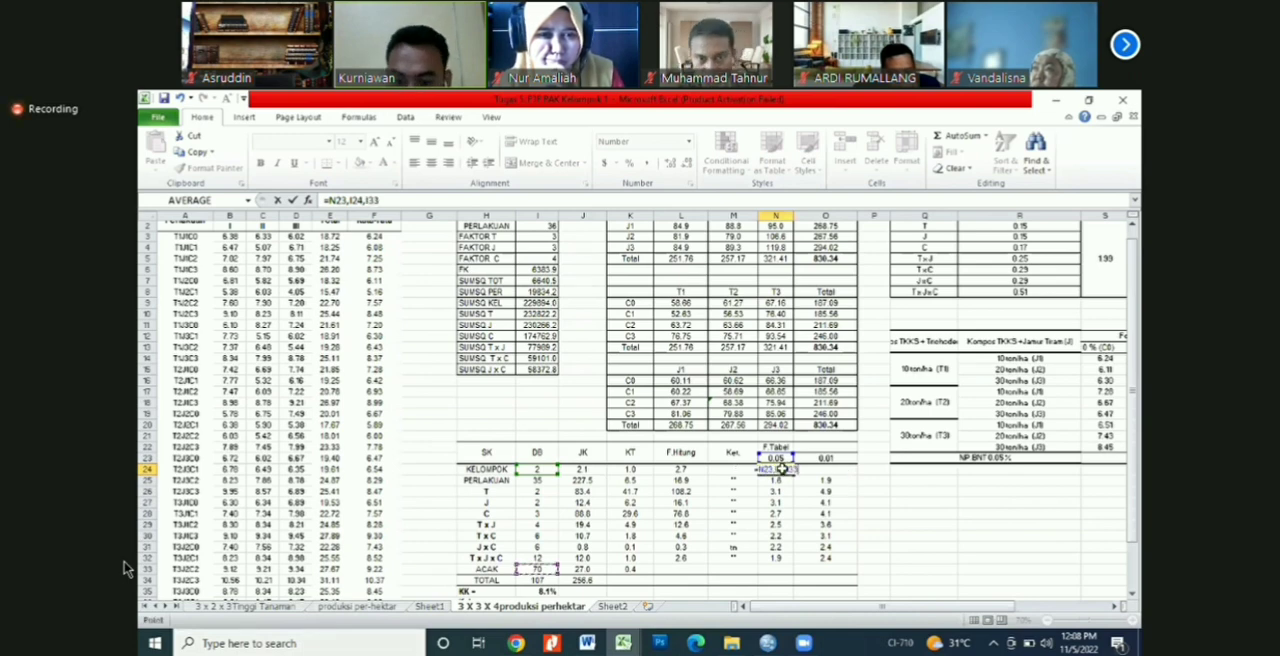
pyautogui.write('fi')
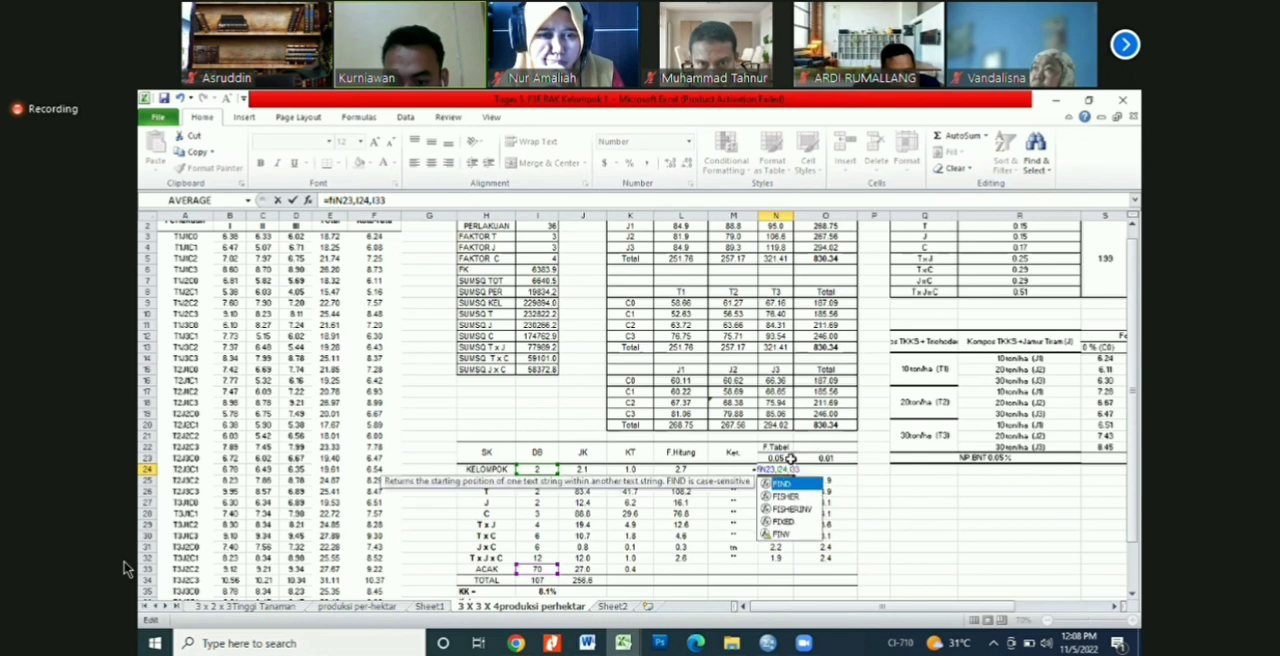
pyautogui.write('nv(')
pyautogui.press('Return')
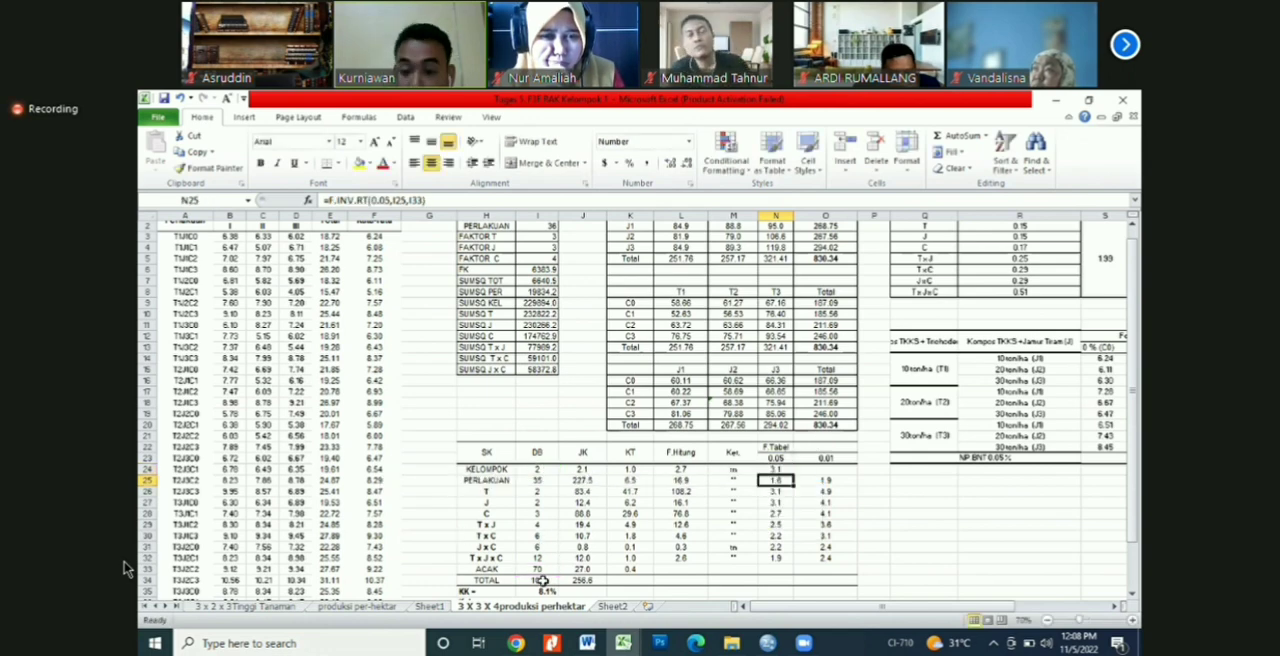
# Step: Calculate the KELOMPOK F.Tabel at 0.01 in O24 with =FINV(O23,I24,I33)
pyautogui.press('Up')
pyautogui.press('Right')
pyautogui.write('=fi')
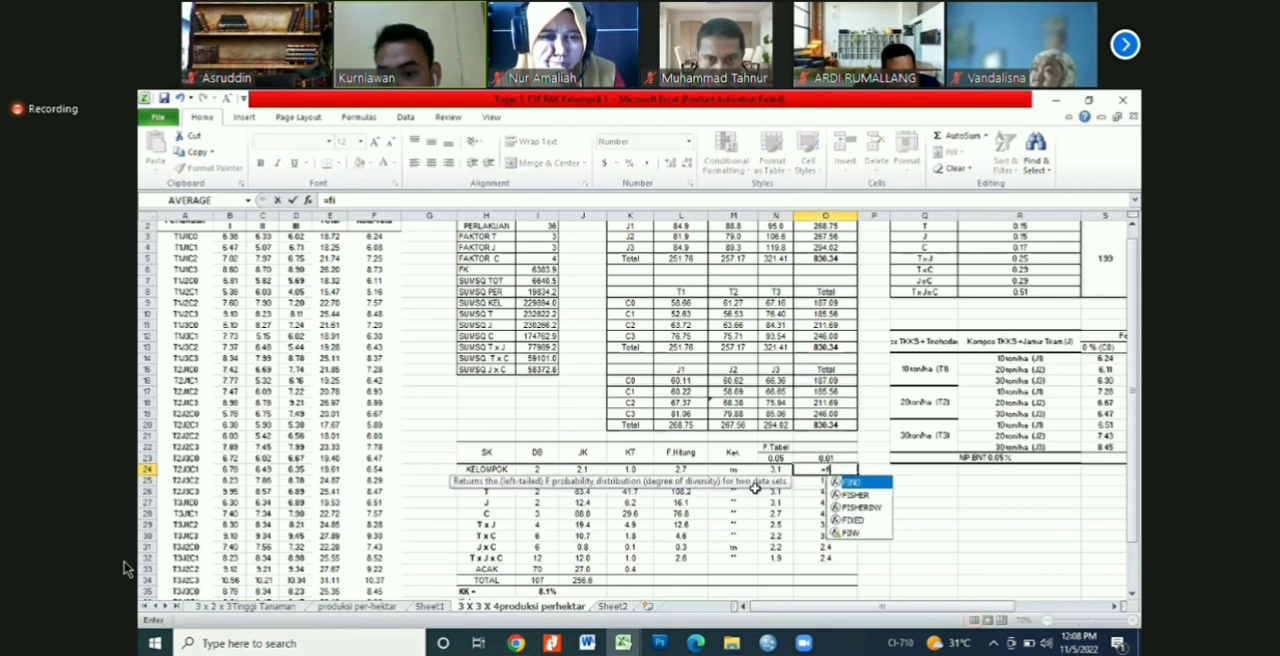
pyautogui.write('nv')
pyautogui.press('Tab')
pyautogui.press('Up')
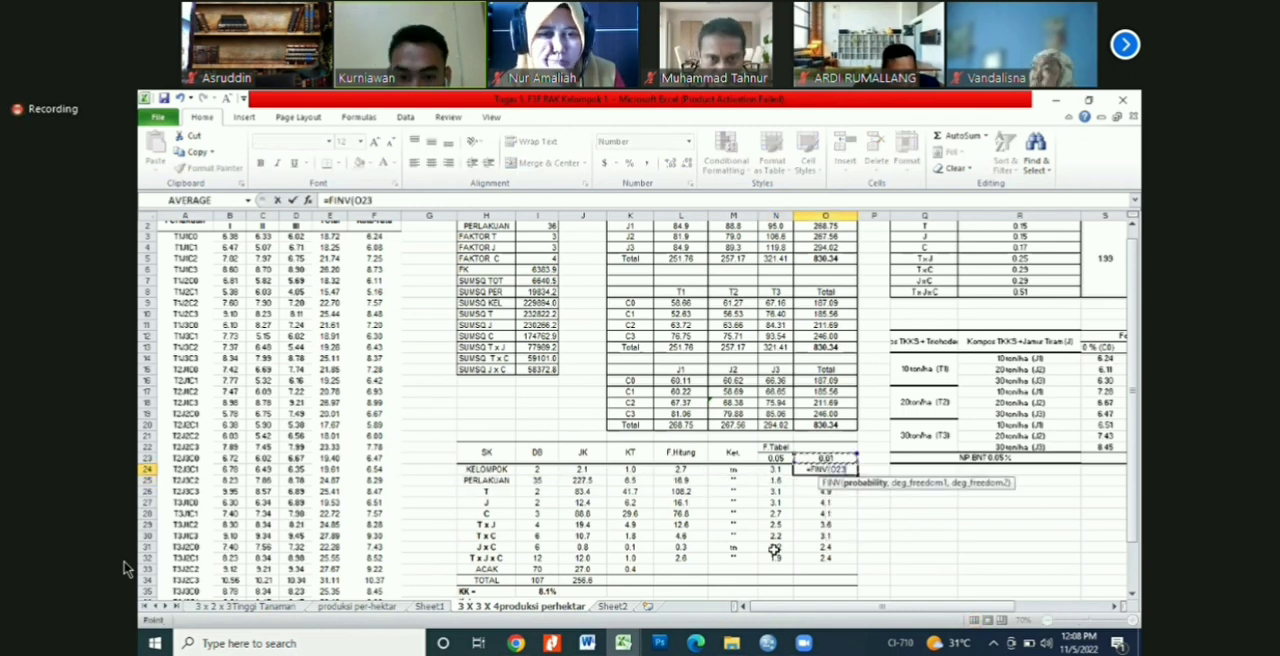
pyautogui.write(',')
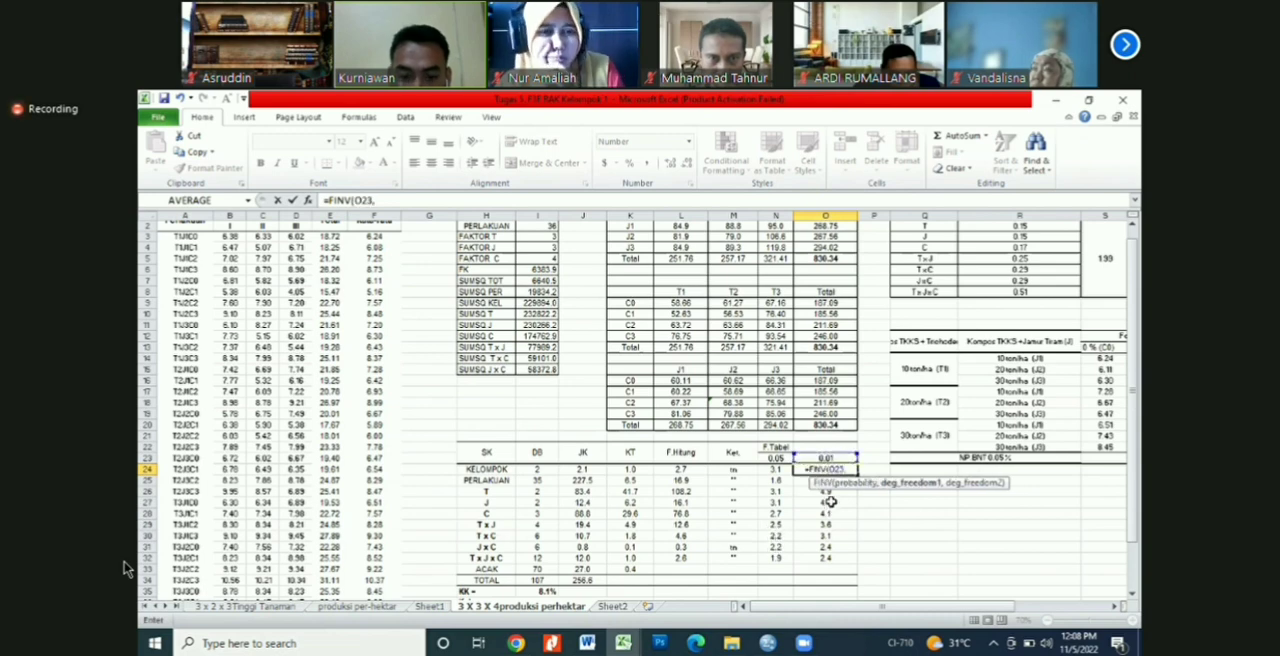
pyautogui.press('Left')
pyautogui.press('Left')
pyautogui.press('Left')
pyautogui.press('Left')
pyautogui.press('Left')
pyautogui.press('Left')
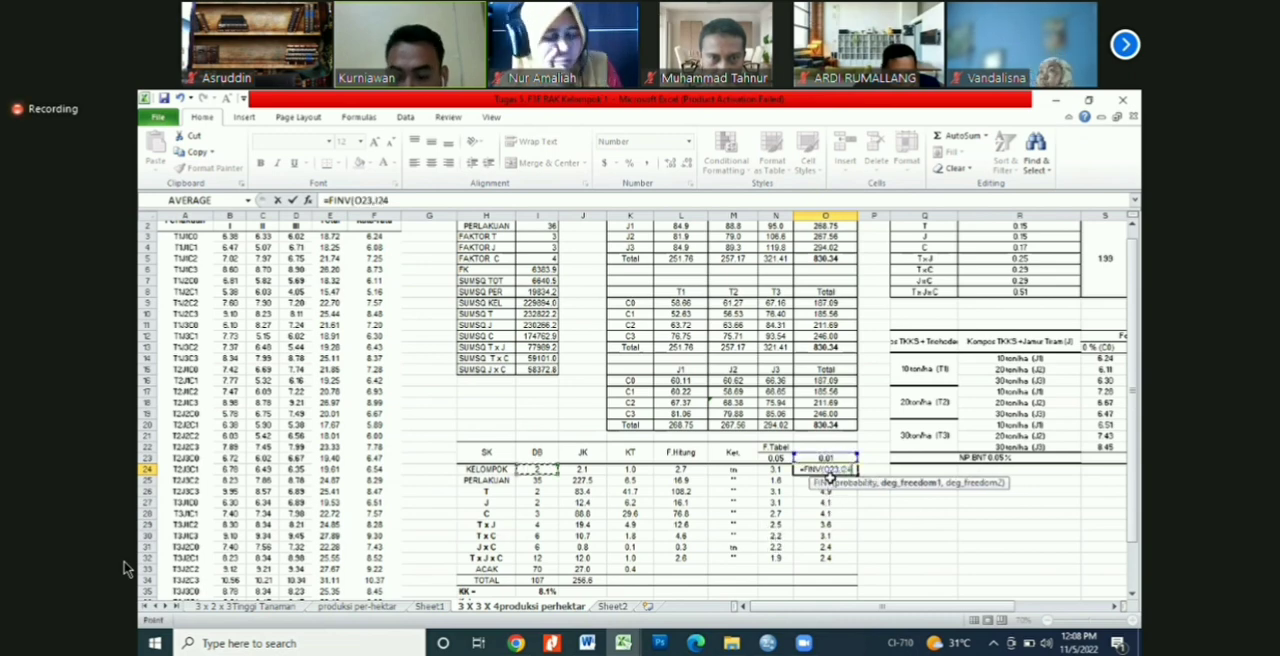
pyautogui.write(',')
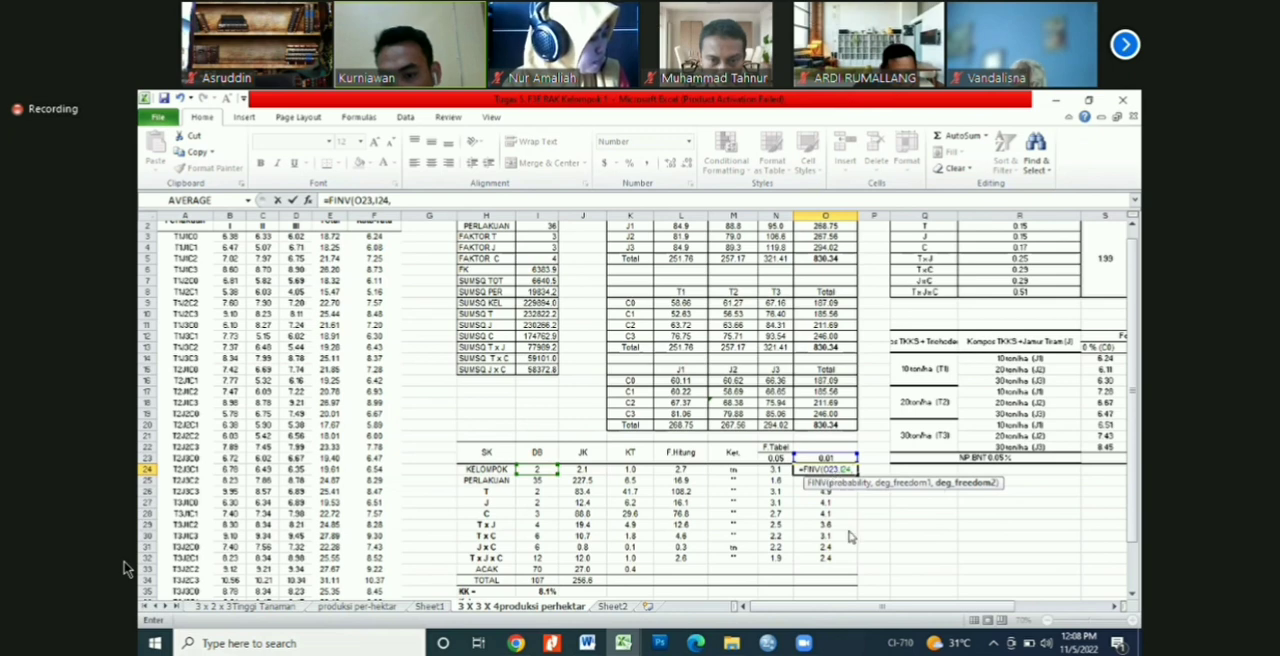
pyautogui.write('I33)')
pyautogui.press('Return')
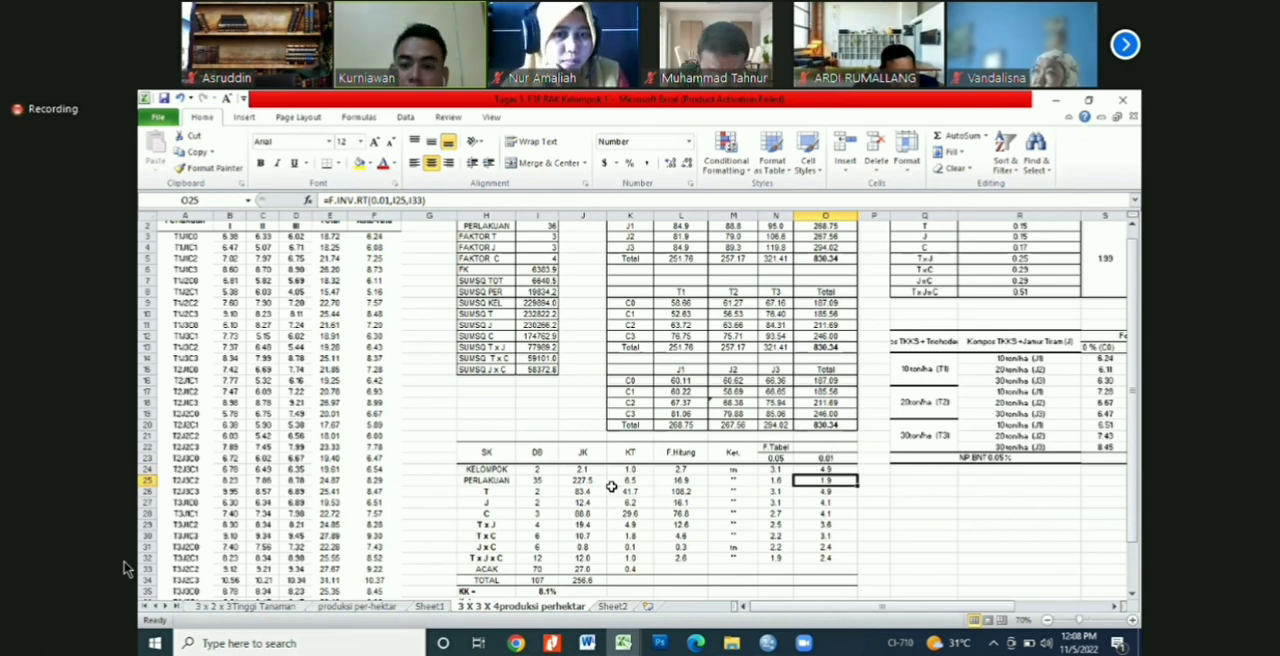
pyautogui.press('Up')
pyautogui.press('Up')
pyautogui.press('Up')
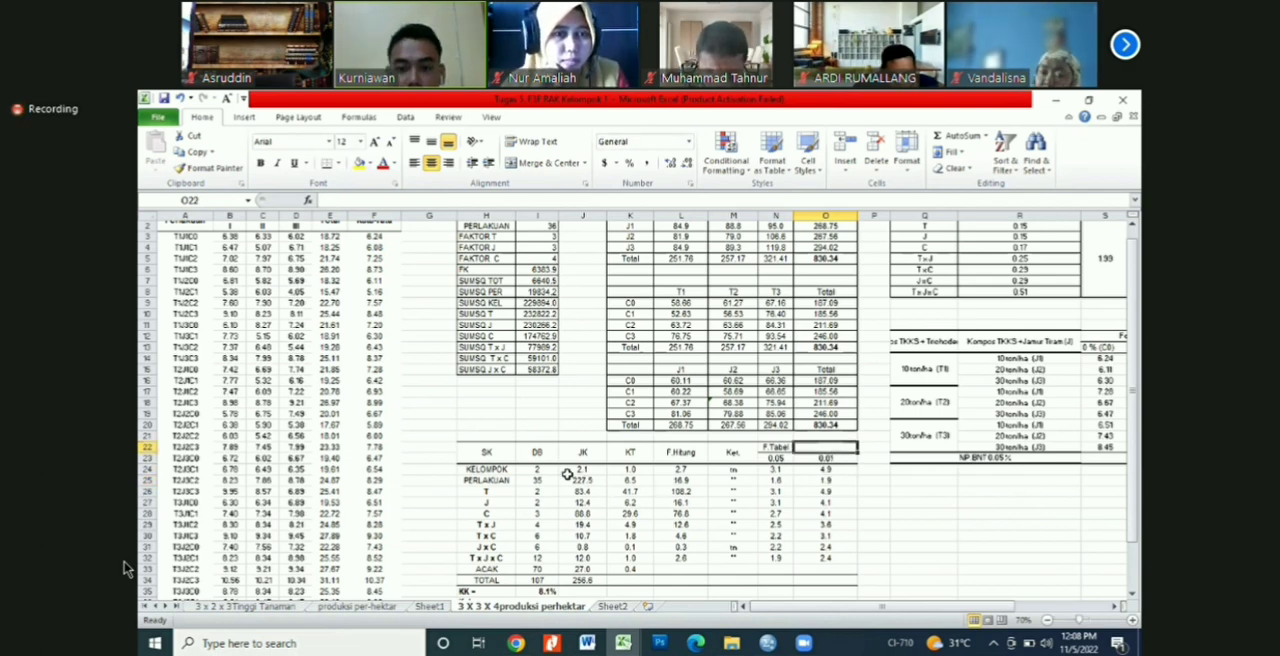
pyautogui.hotkey('ctrl', 'z')
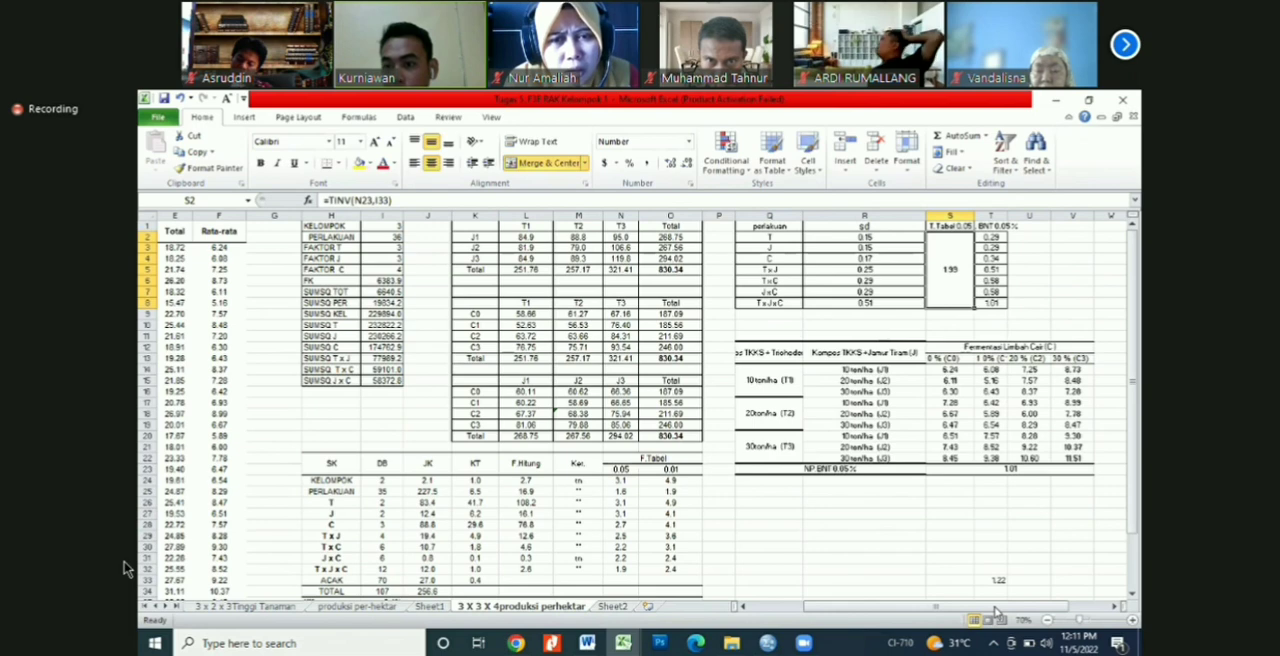
# Step: Replace the merged T.Tabel 0.05 formula in S2 with =TINV(N23,25)
pyautogui.write('=')
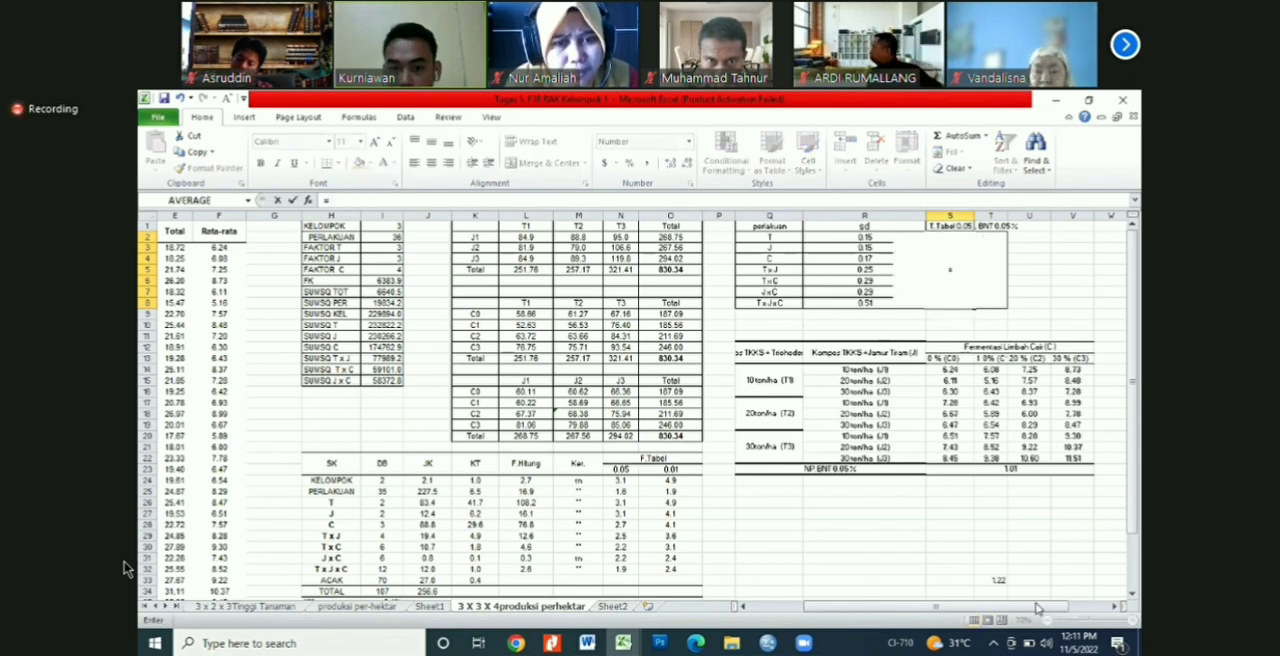
pyautogui.write('ti')
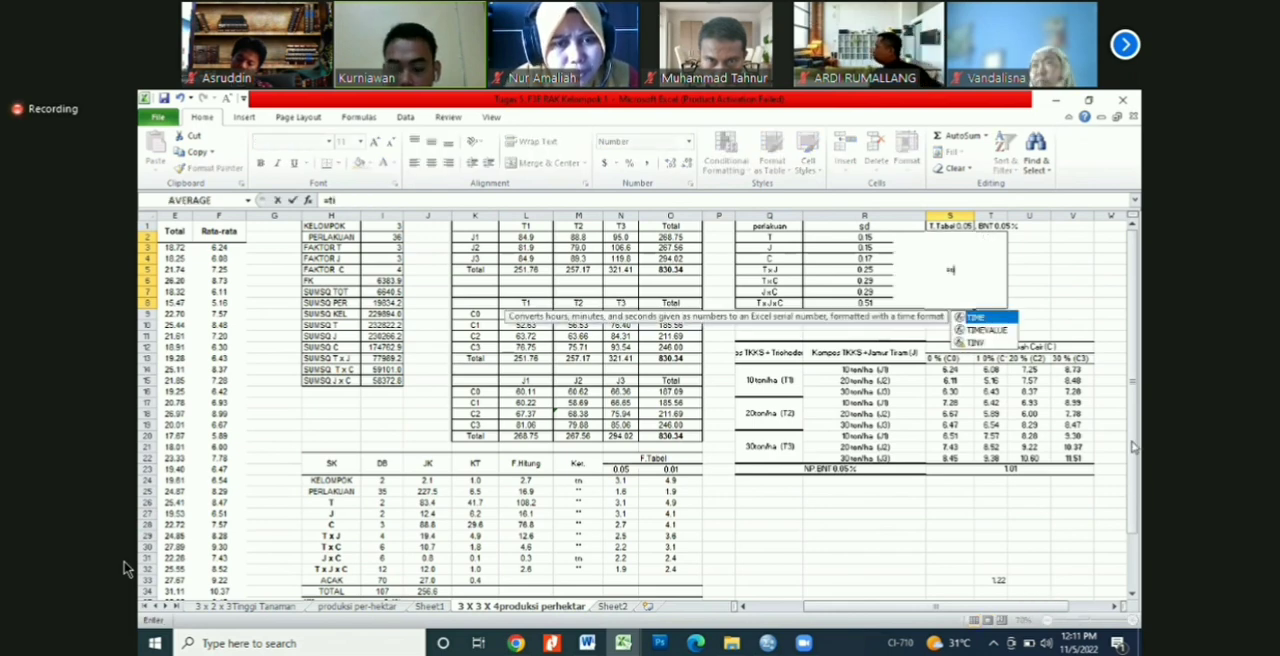
pyautogui.press('Down')
pyautogui.press('Down')
pyautogui.press('Tab')
pyautogui.write('N23,')
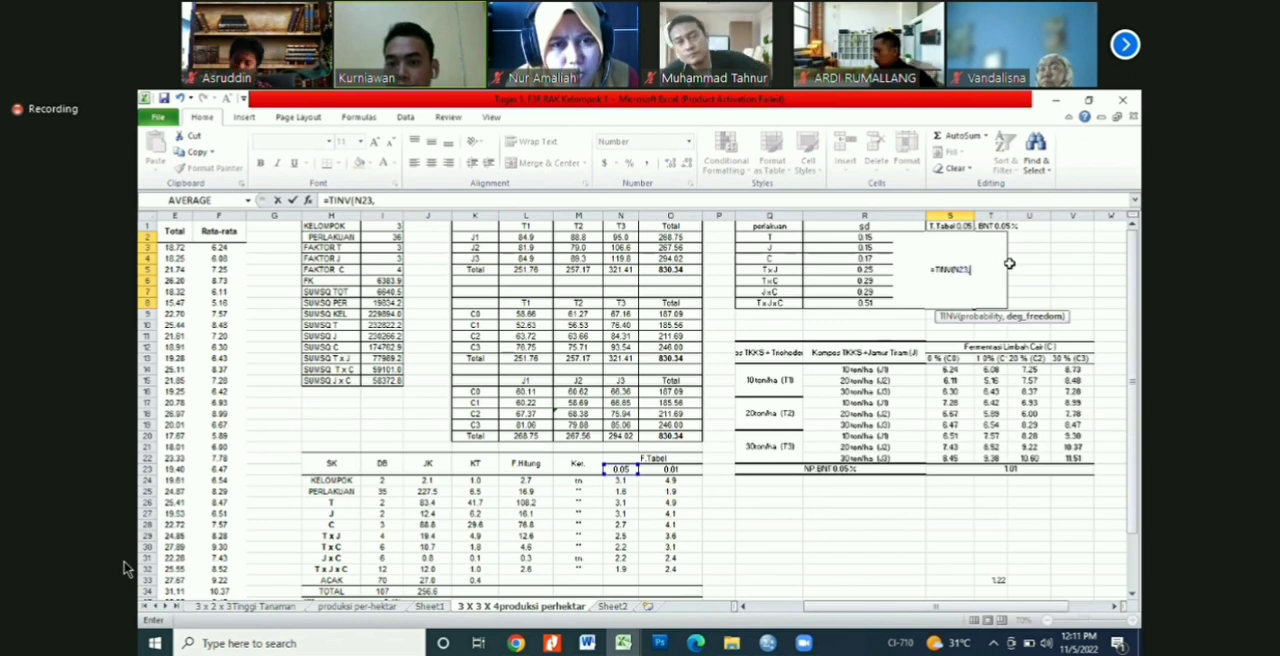
pyautogui.write('25)')
pyautogui.press('Return')
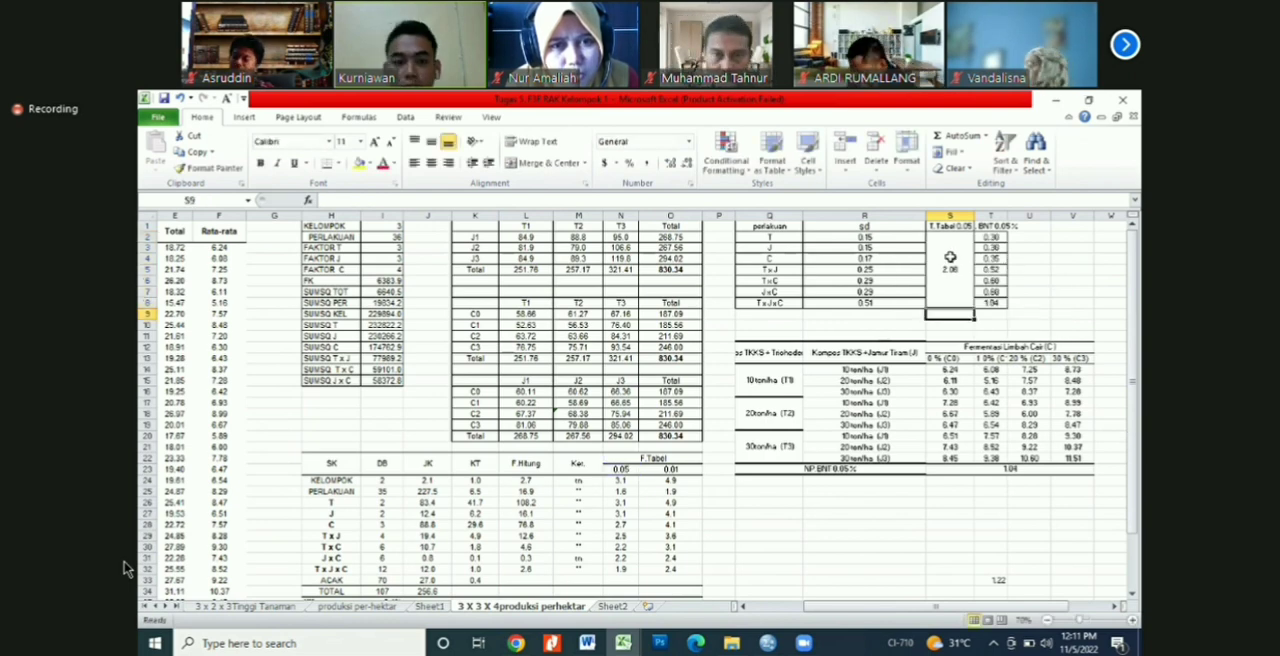
# Step: Examine the sd formulas of factors C and T in R4 and R2 of the BNT table
pyautogui.click(950, 260)
pyautogui.press('Left')
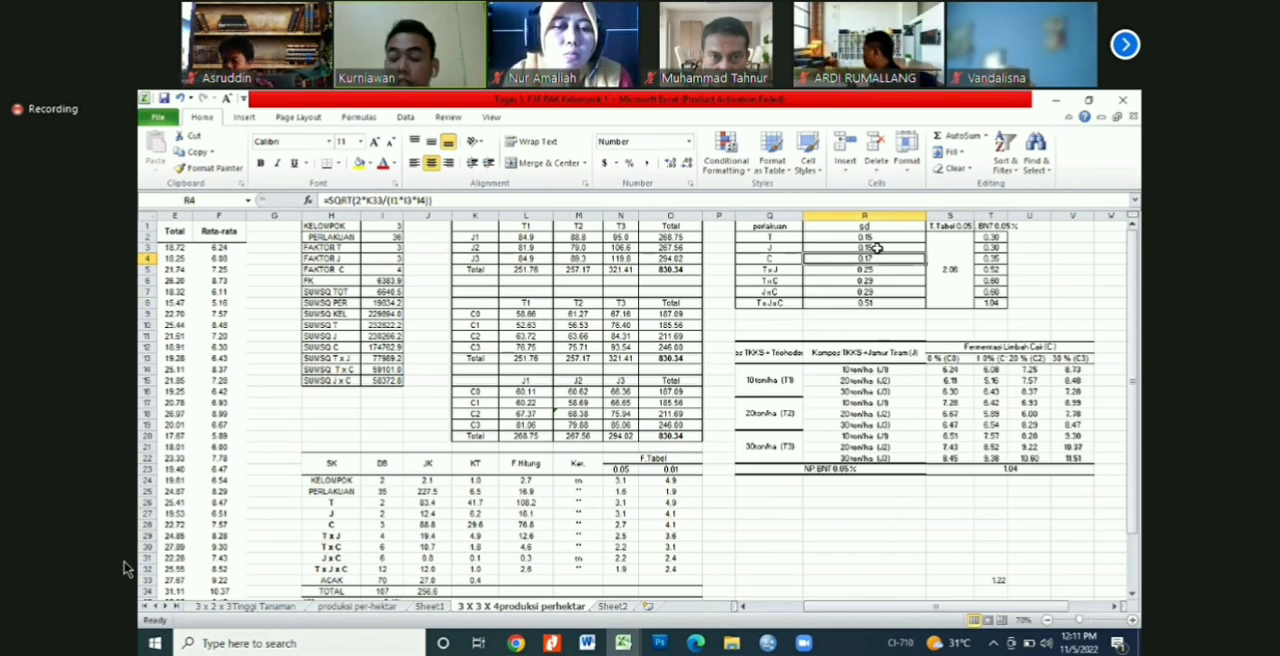
pyautogui.doubleClick(877, 238)
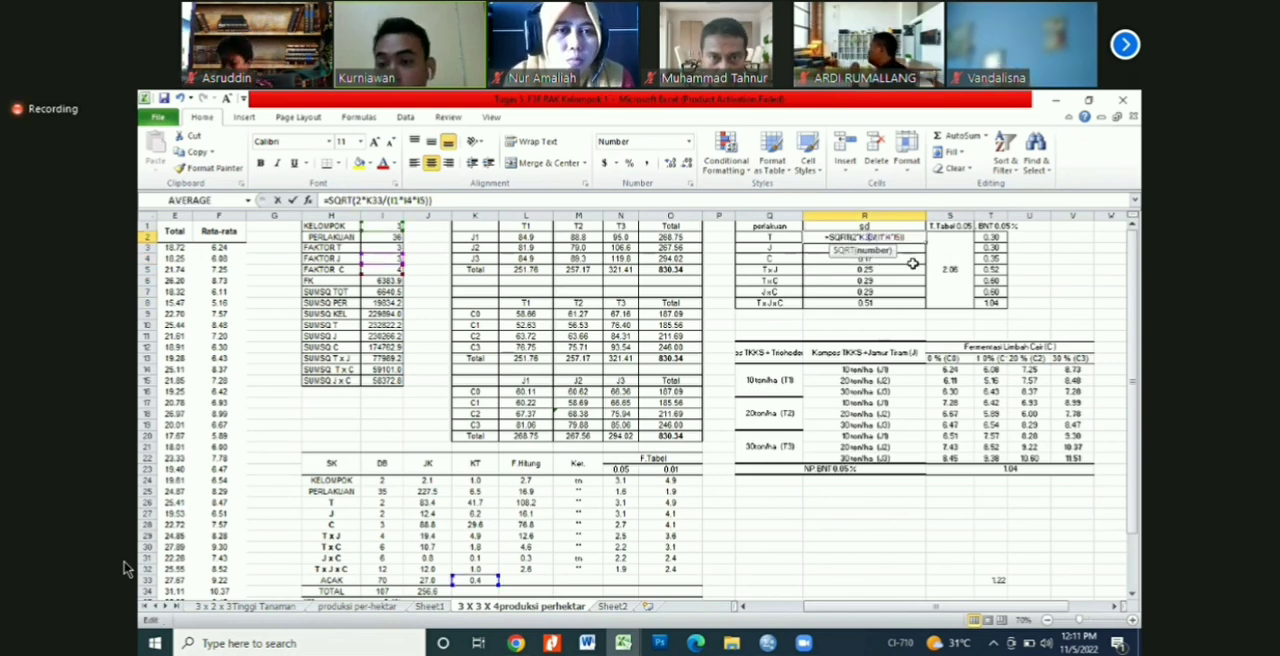
pyautogui.press('Escape')
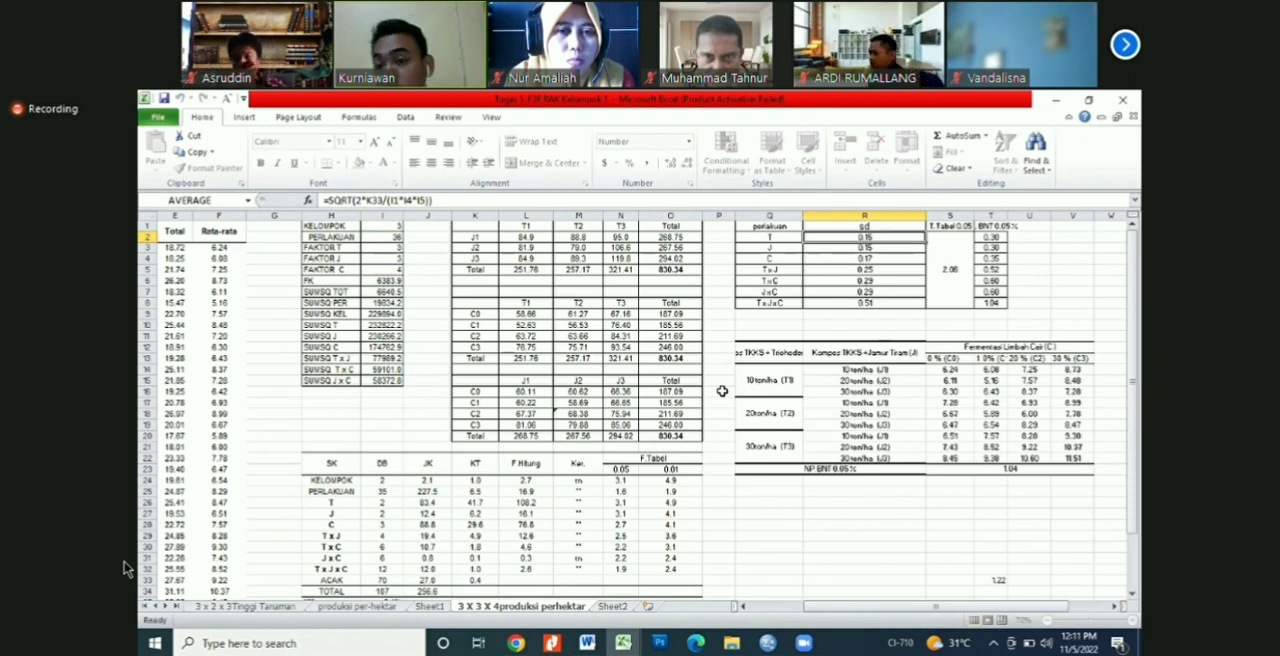
pyautogui.press('Escape')
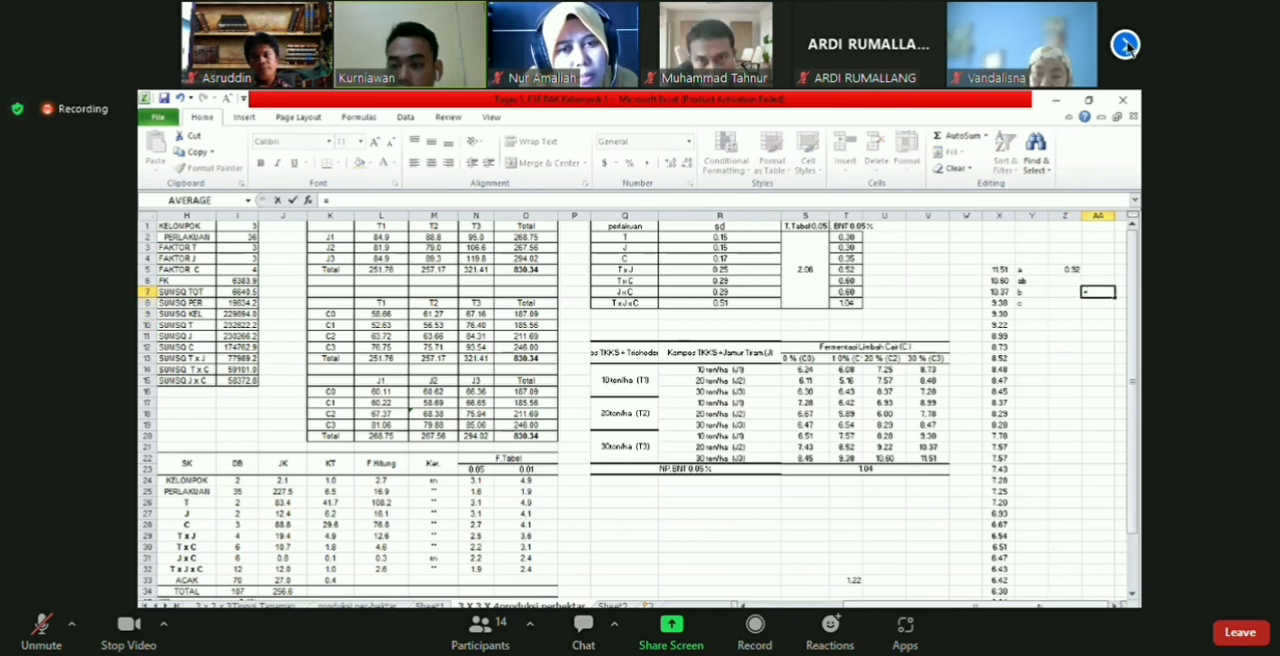
pyautogui.click(1125, 45)
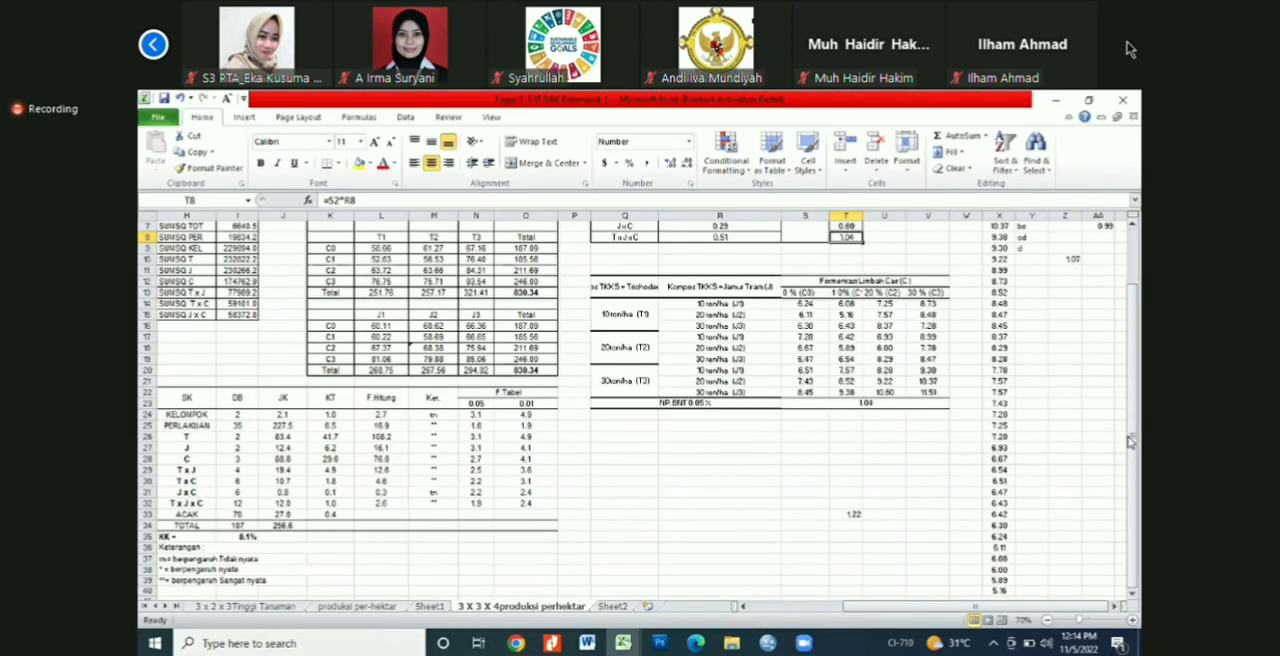
pyautogui.click(1032, 591)
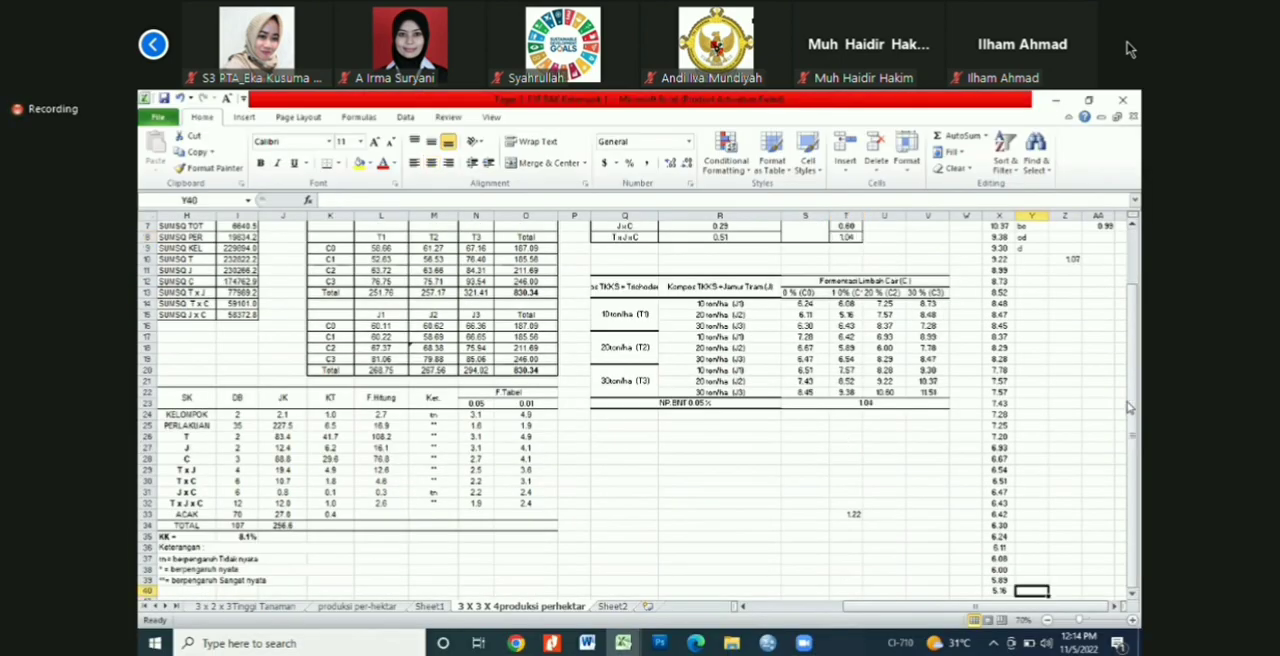
pyautogui.moveTo(1130, 441); pyautogui.dragTo(1130, 388)
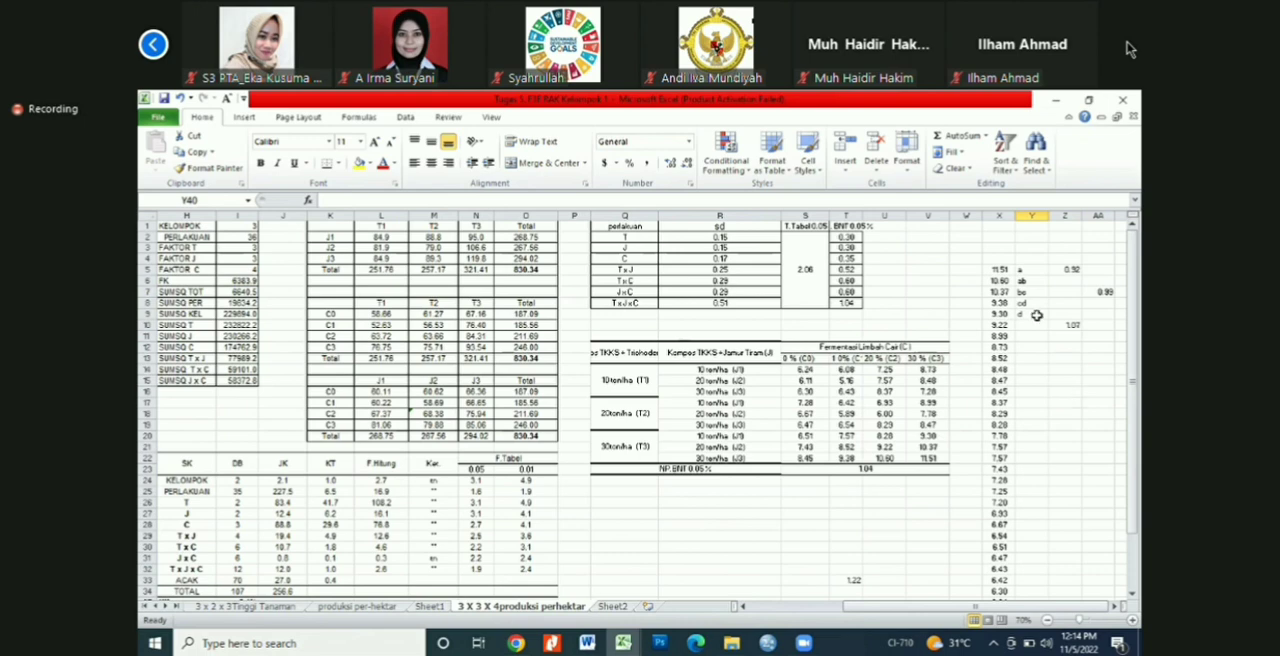
pyautogui.click(1032, 347)
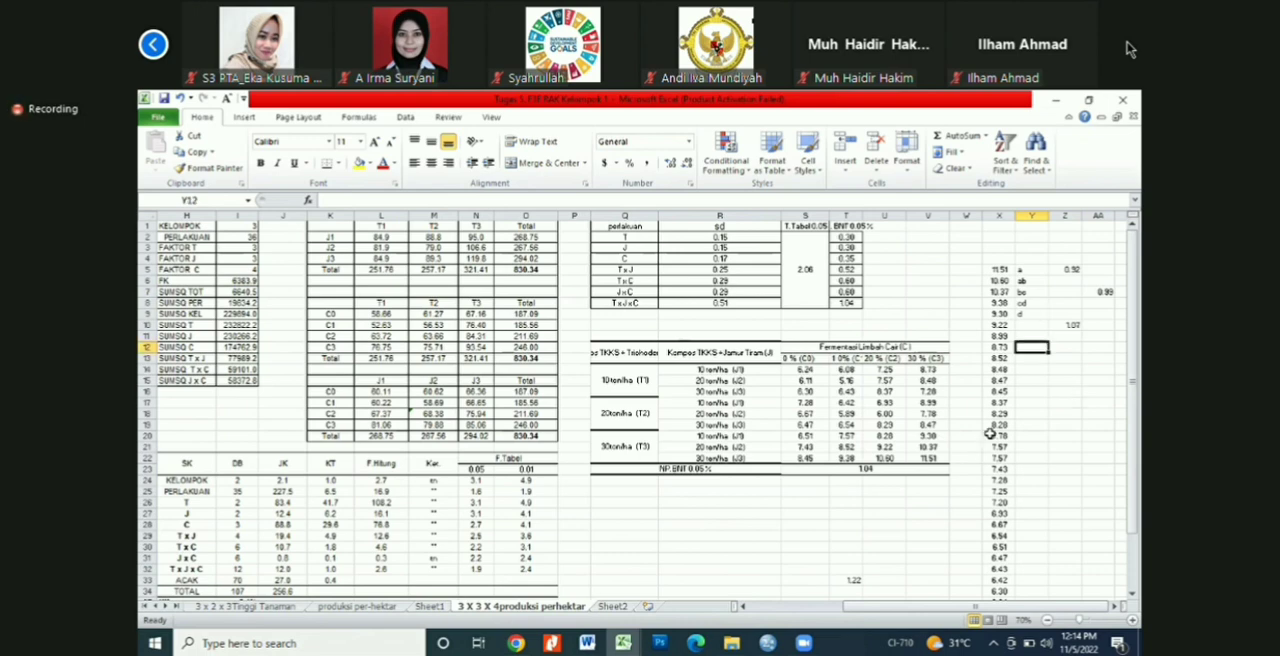
# Step: Add the BNT letter a to the 30 ton/ha (J3), 30 % (C3) mean in V22 so it reads 11.51 a
pyautogui.click(968, 436)
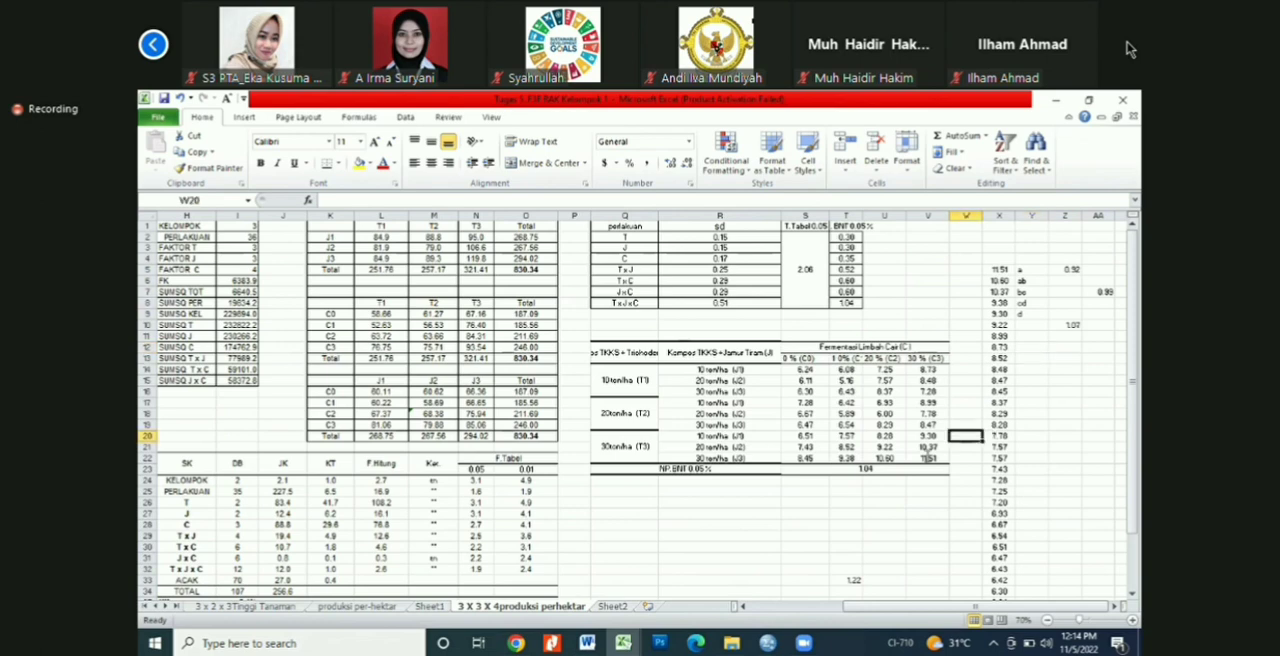
pyautogui.press('Down')
pyautogui.press('Down')
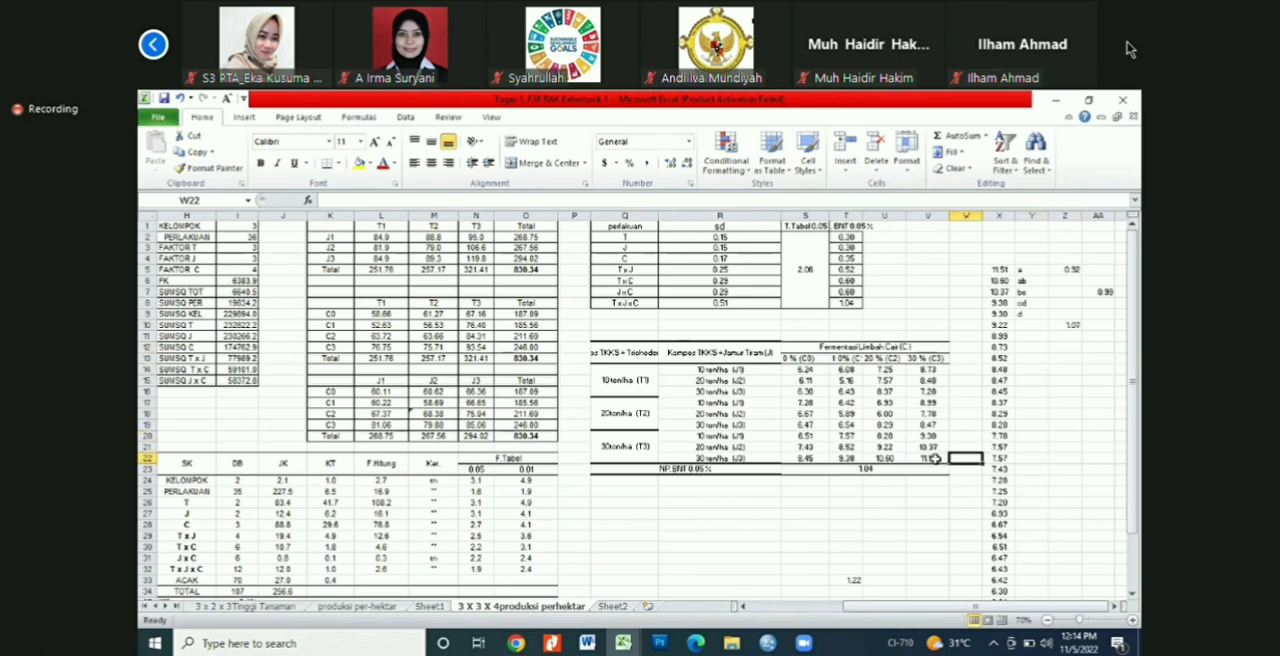
pyautogui.doubleClick(933, 458)
pyautogui.write('1')
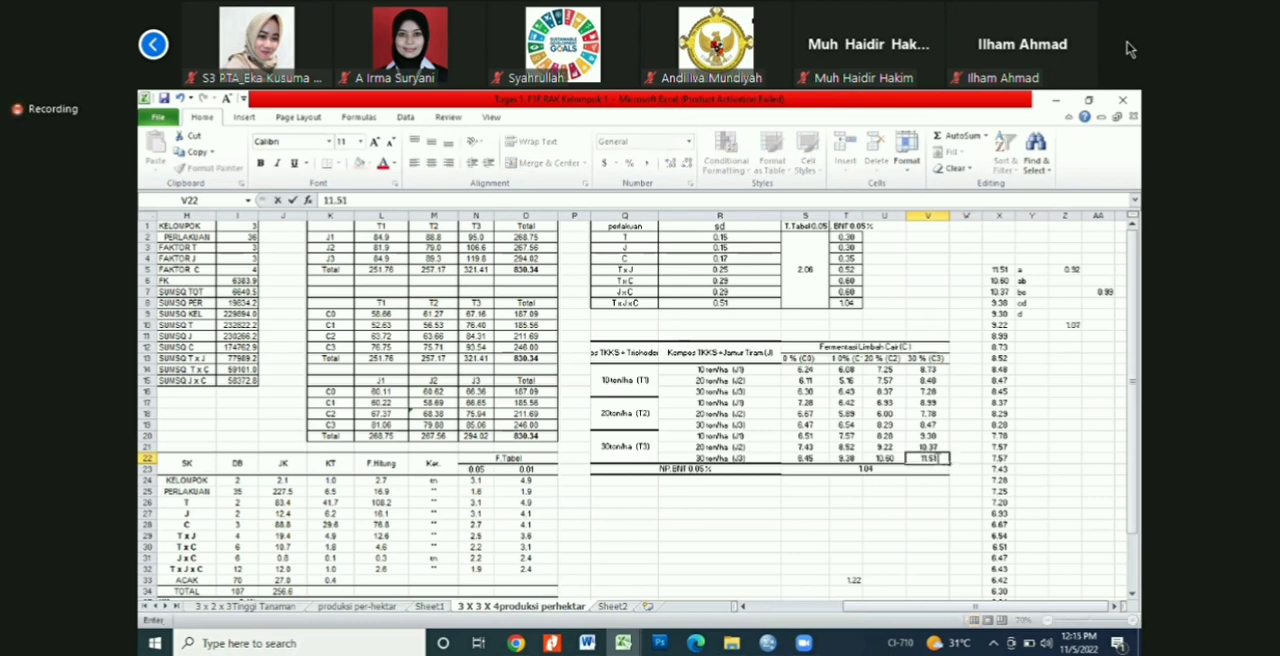
pyautogui.write(' a')
pyautogui.click(957, 447)
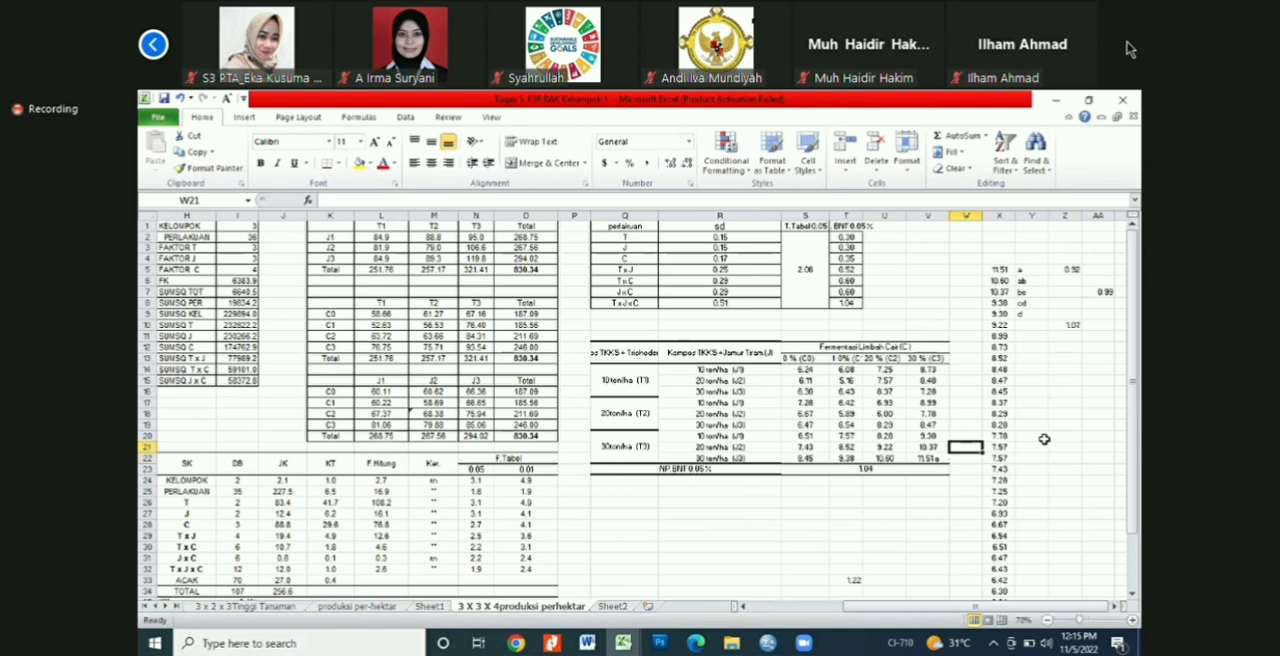
pyautogui.click(1043, 439)
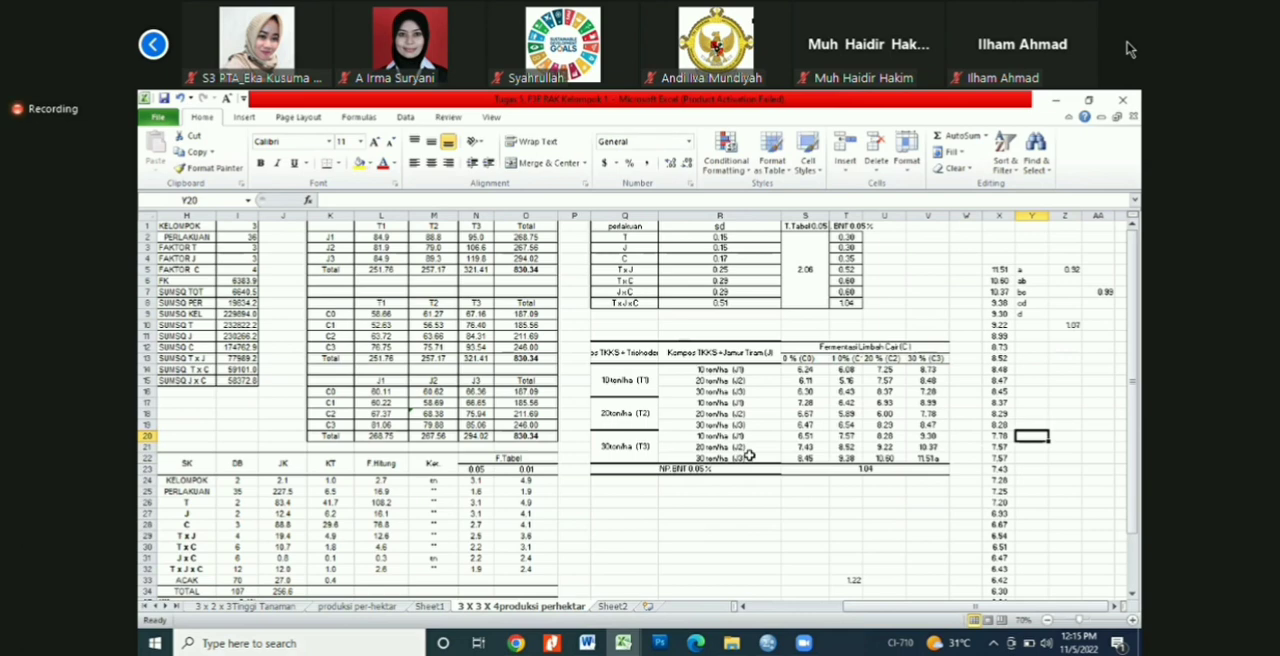
pyautogui.click(927, 458)
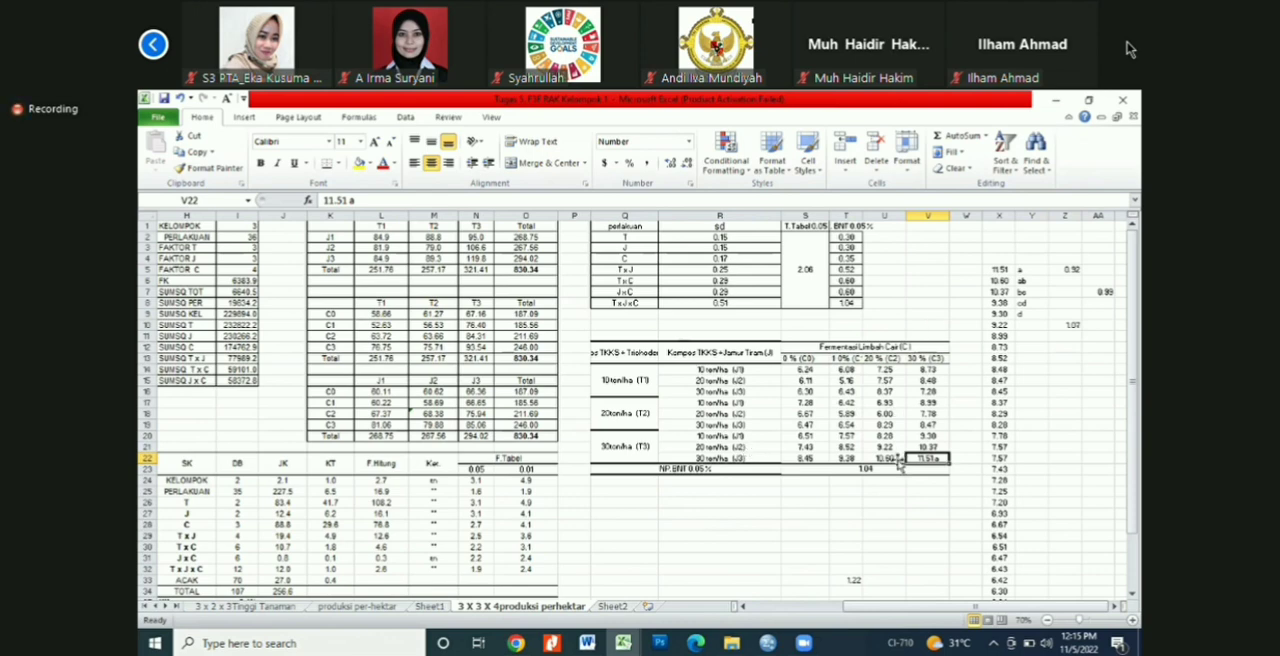
# Step: Add the BNT letters ab to the 30 ton/ha (J3), 20 % (C2) mean in U22 so it reads 10.60 ab
pyautogui.click(999, 281)
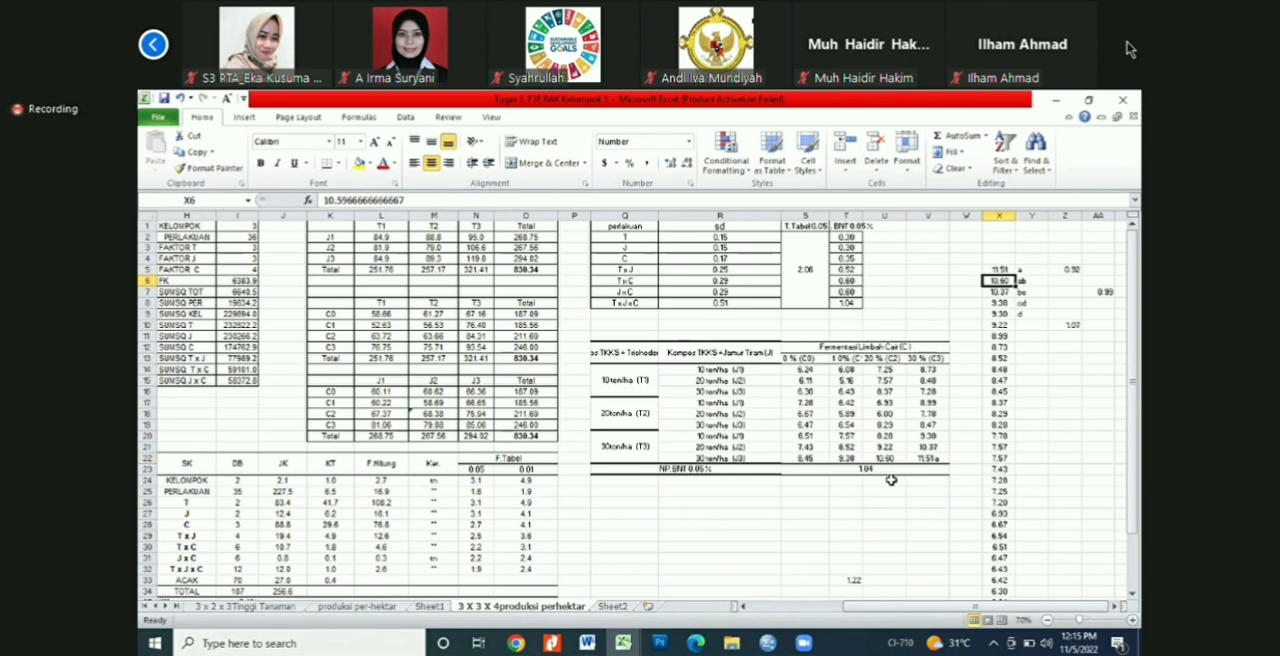
pyautogui.click(890, 480)
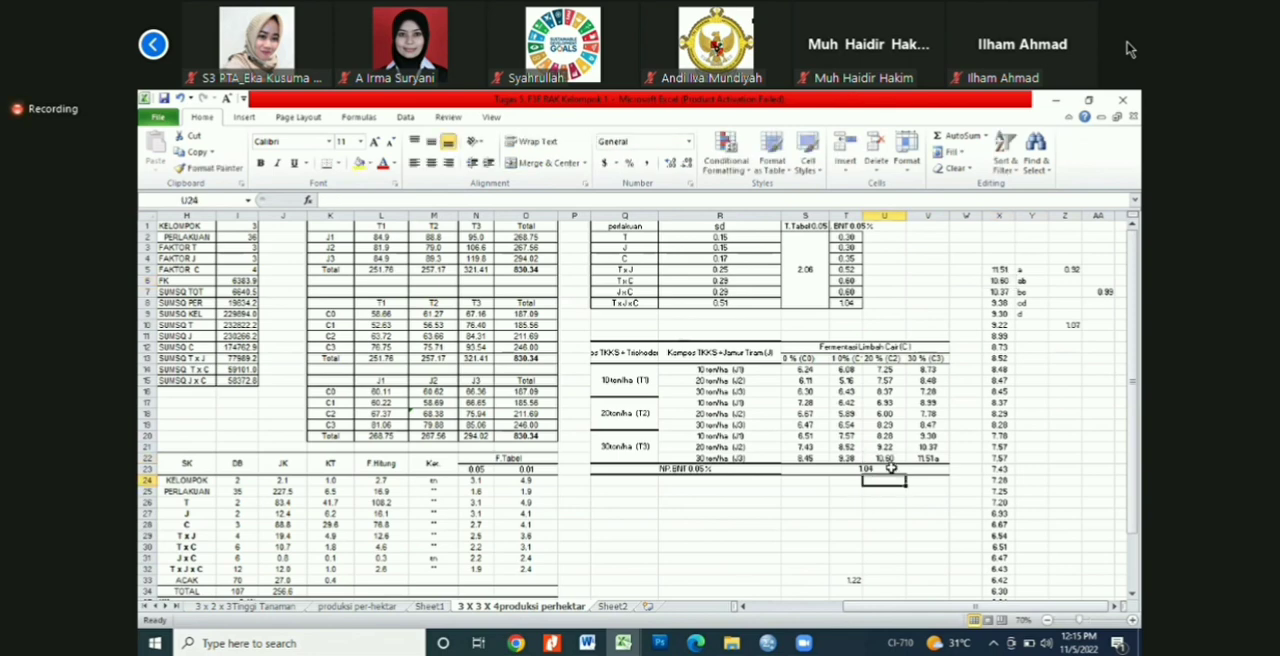
pyautogui.click(889, 458)
pyautogui.write('1')
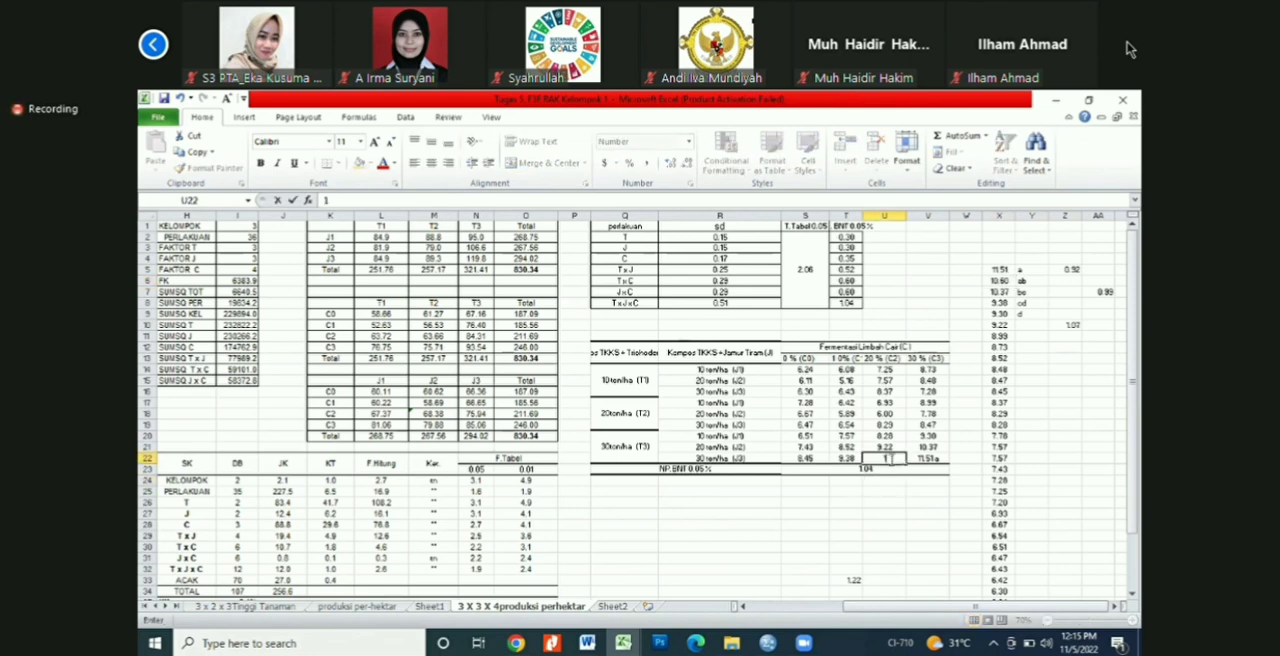
pyautogui.write('0.60 ab')
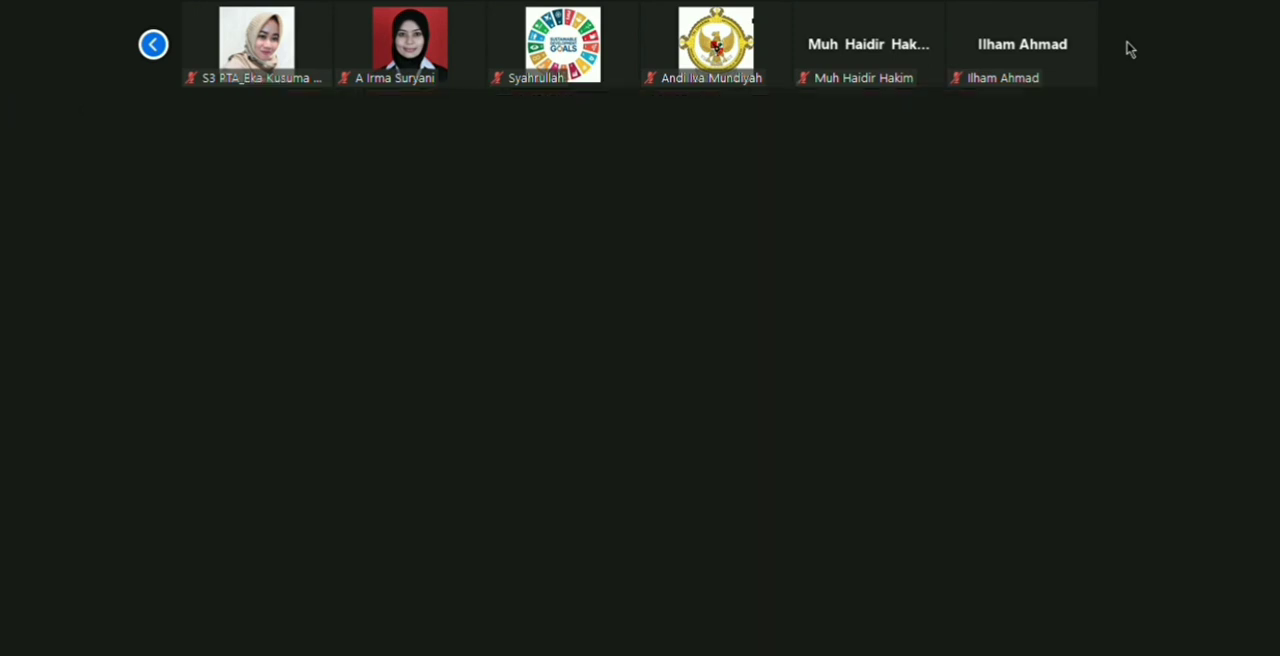
pyautogui.click(1064, 447)
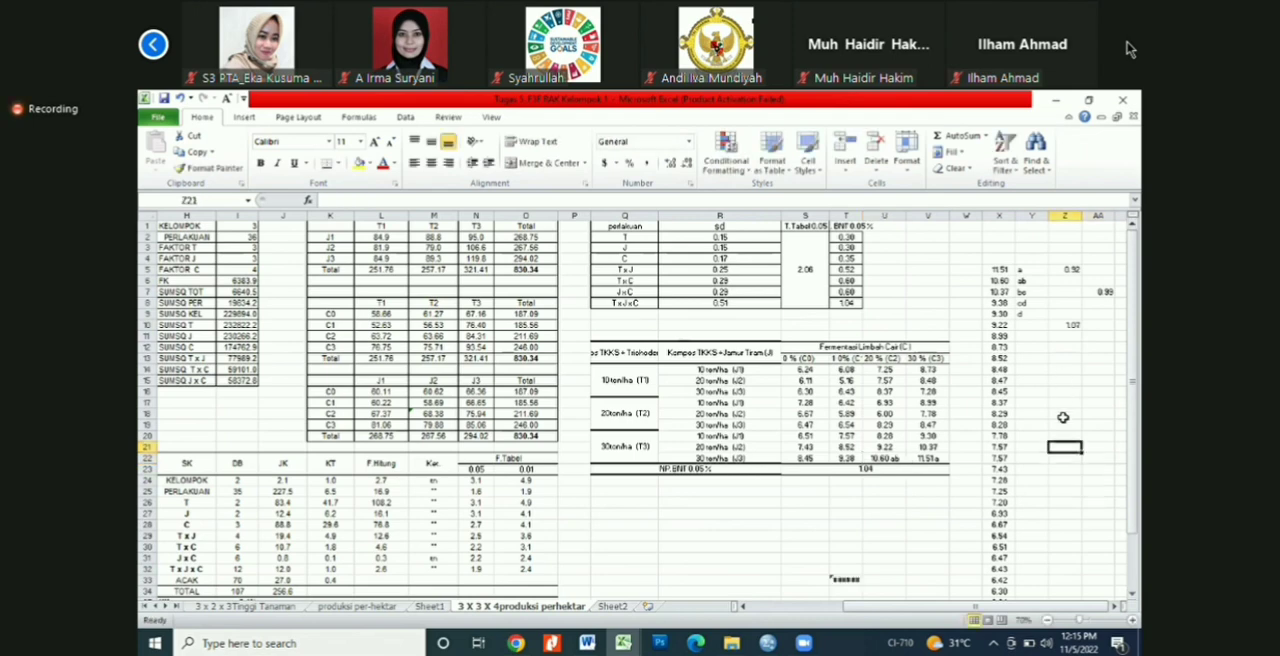
pyautogui.click(1065, 381)
pyautogui.click(1064, 458)
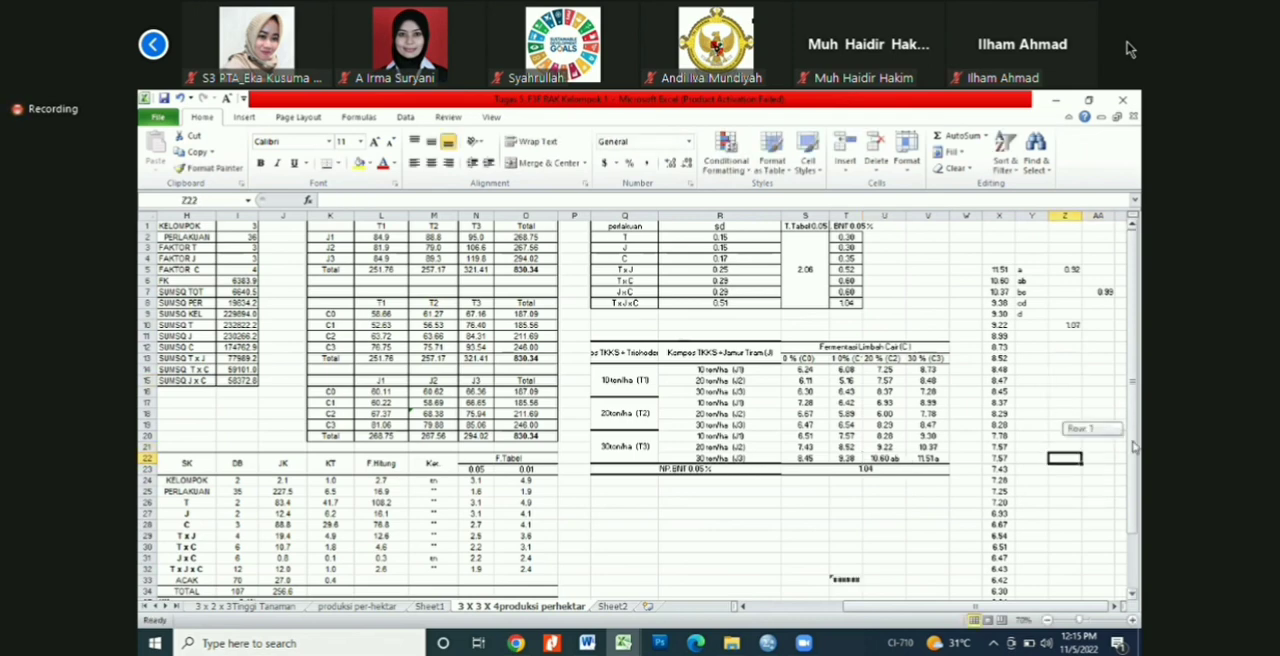
pyautogui.scroll(-1, 1134, 447)
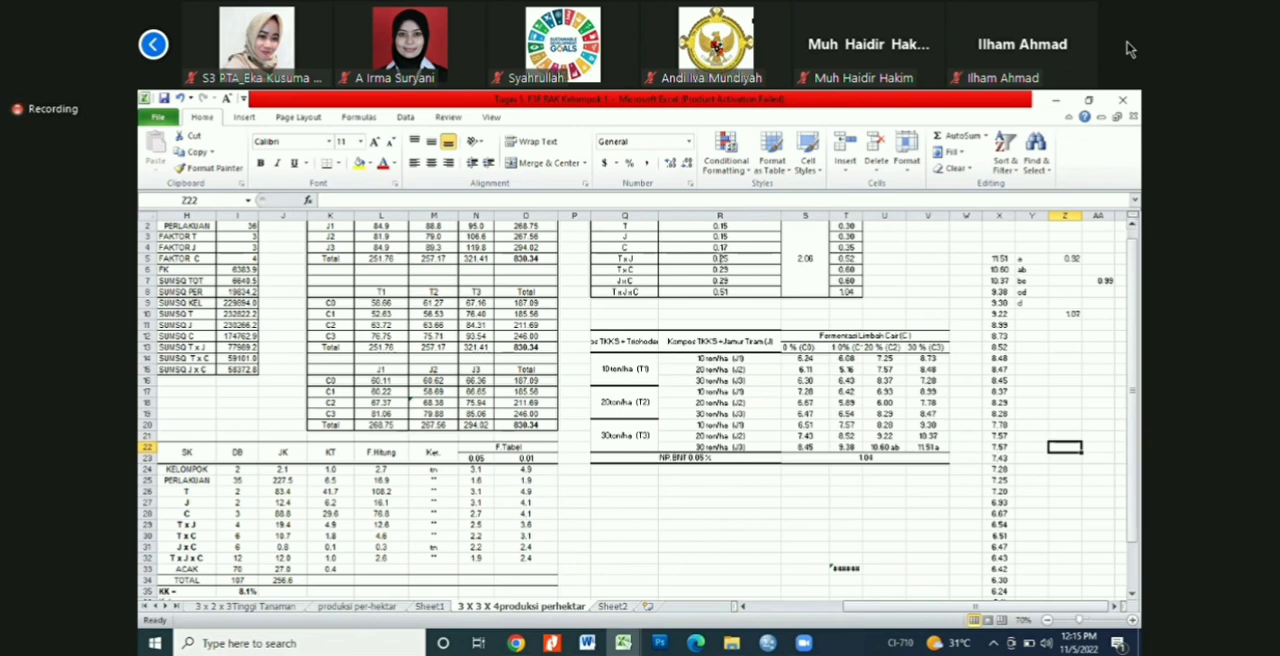
pyautogui.click(617, 182)
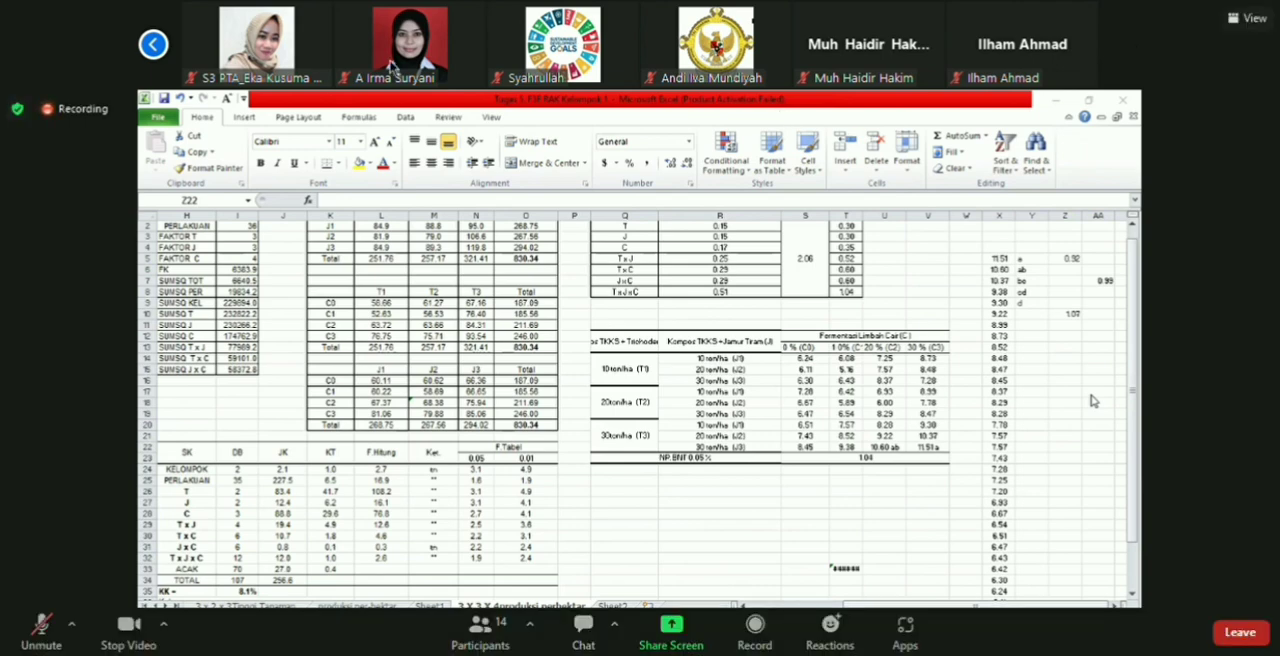
pyautogui.click(154, 45)
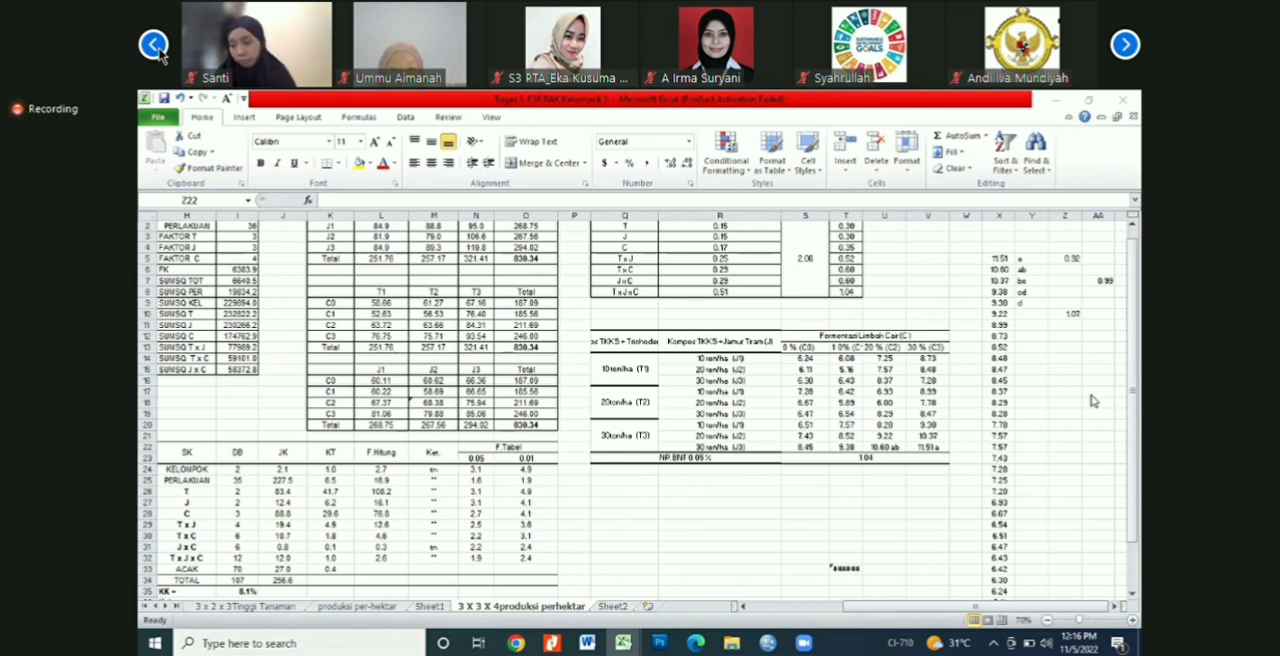
pyautogui.click(810, 491)
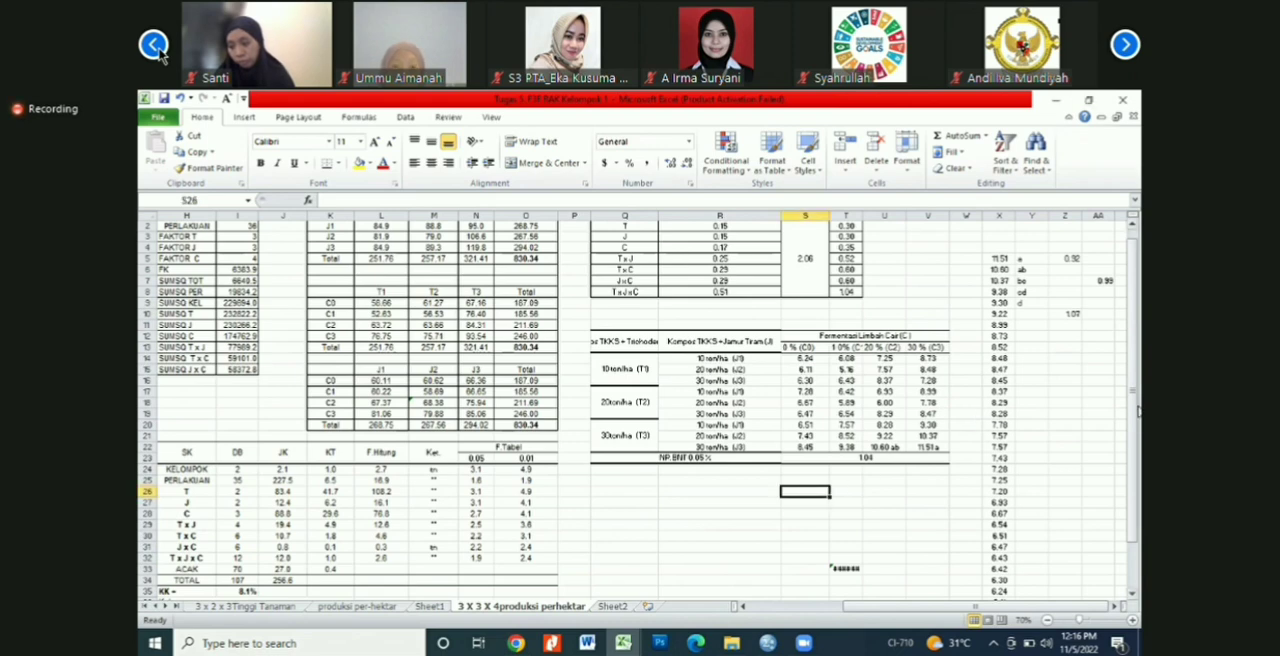
pyautogui.scroll(-2, 870, 518)
pyautogui.click(870, 518)
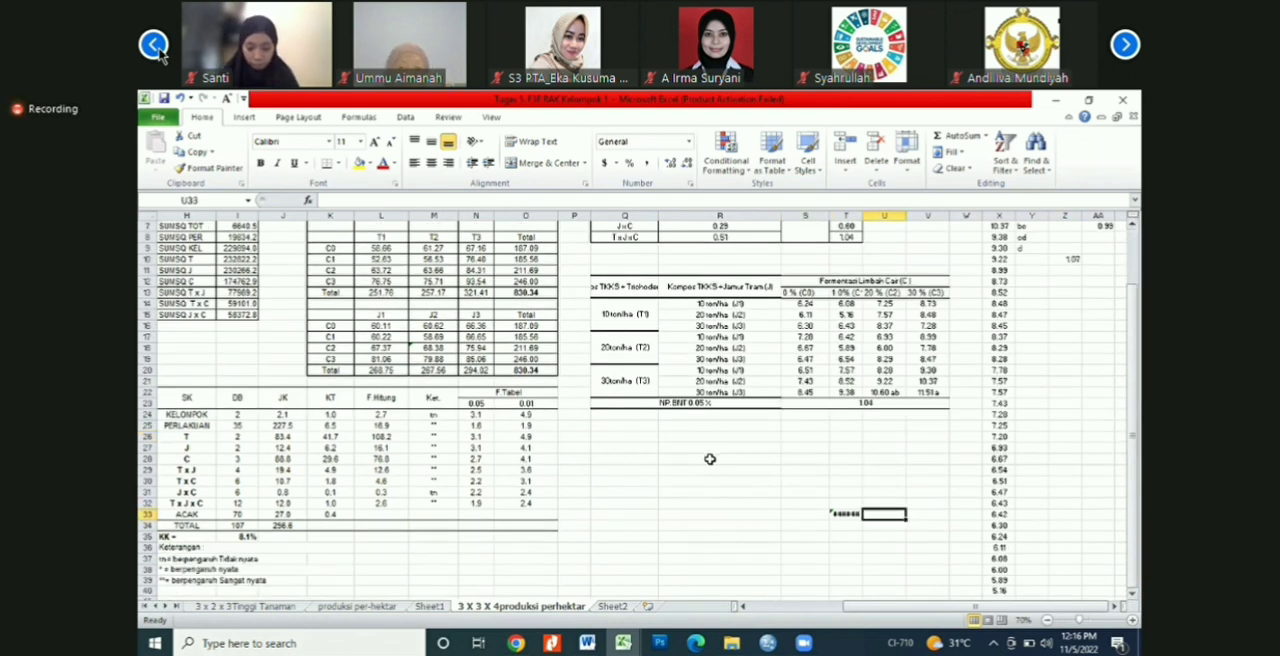
pyautogui.click(709, 459)
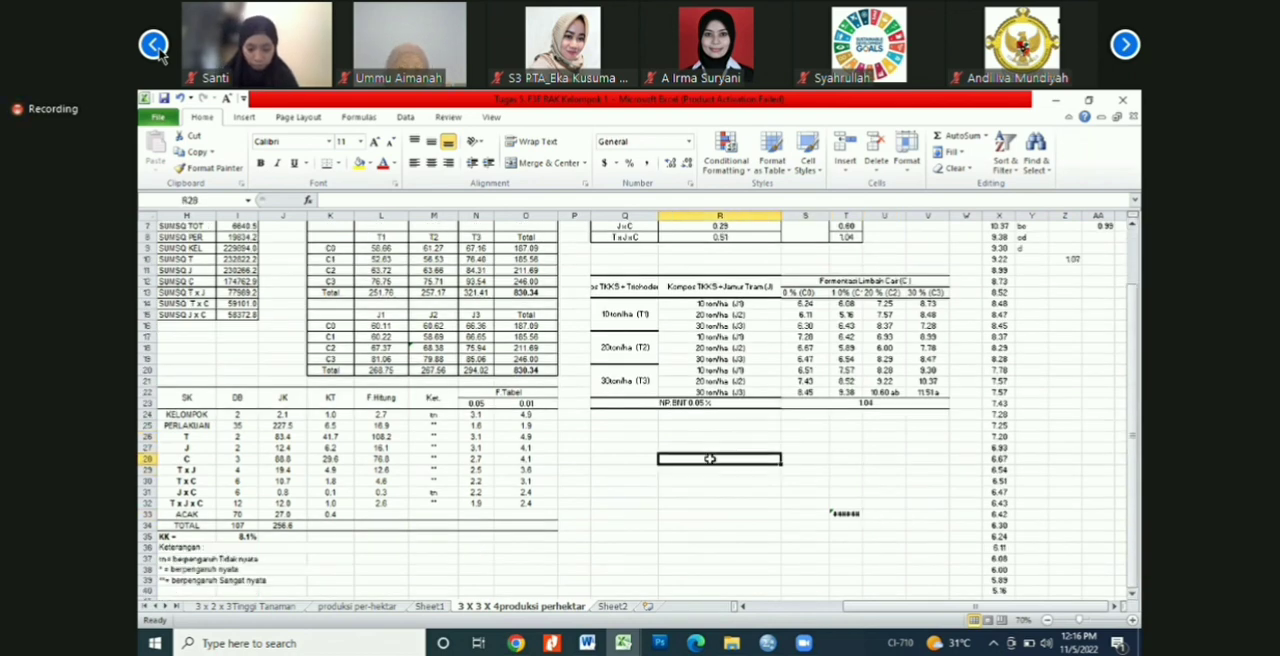
pyautogui.click(776, 437)
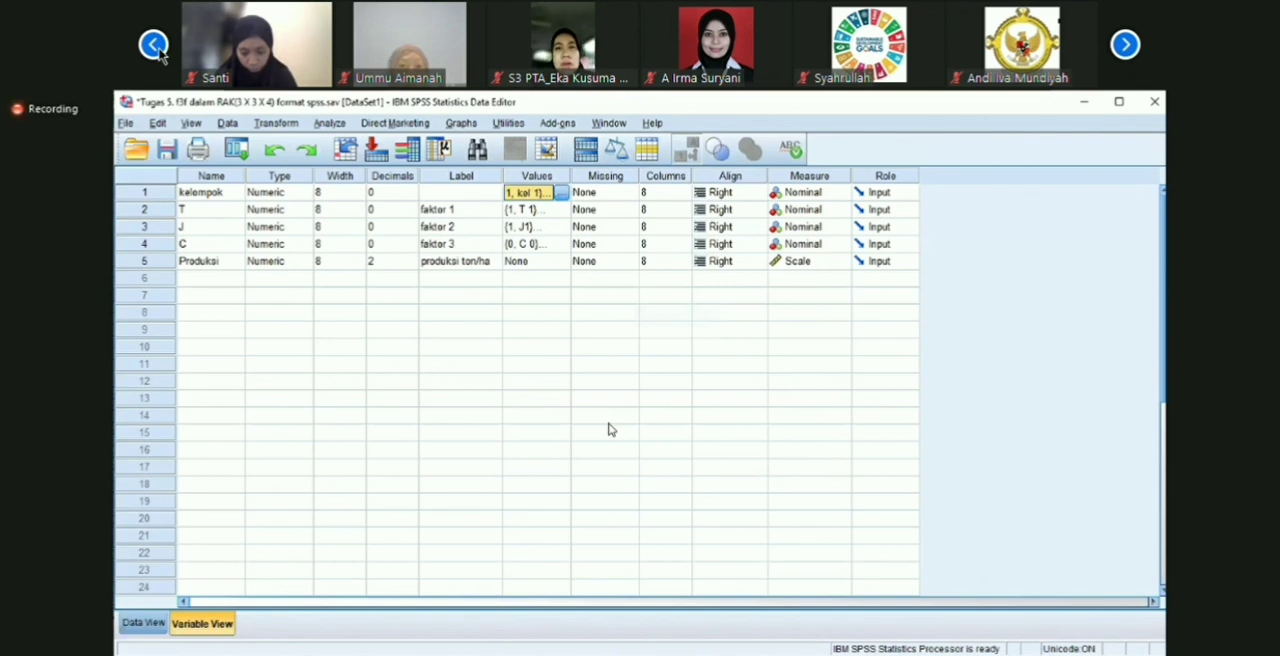
# Step: In the SPSS variable definitions, remove and re-enter variable T's value label for 3 as T 3
pyautogui.press('Down')
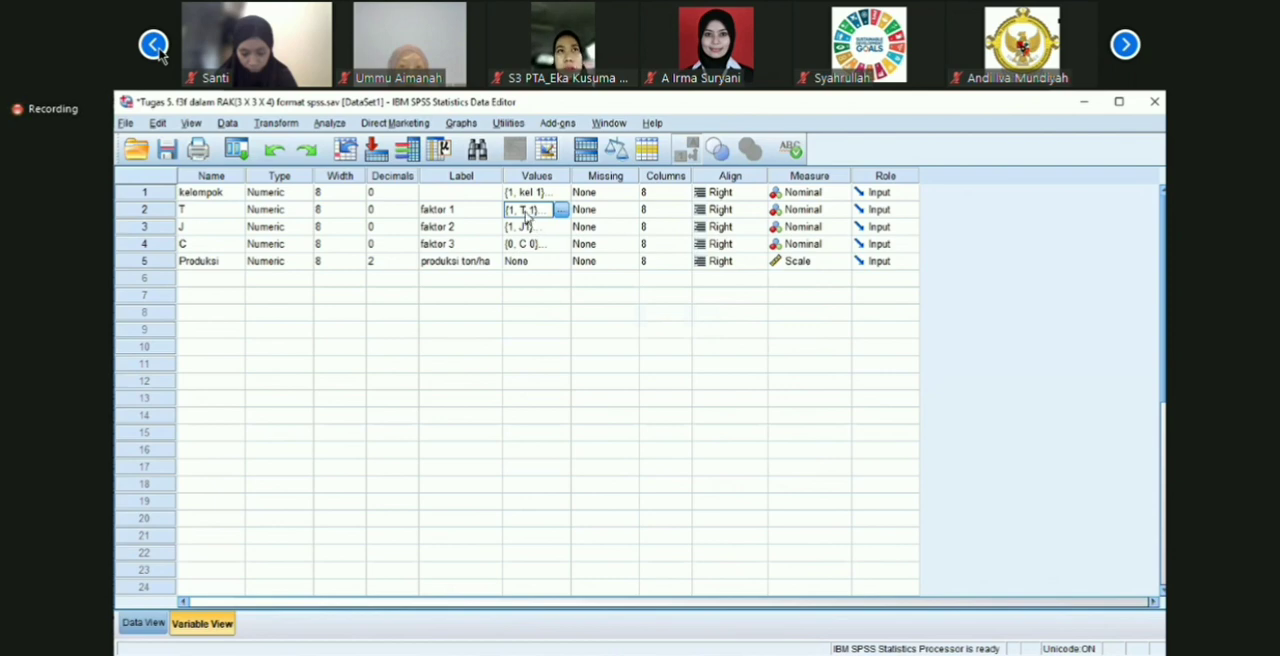
pyautogui.click(552, 212)
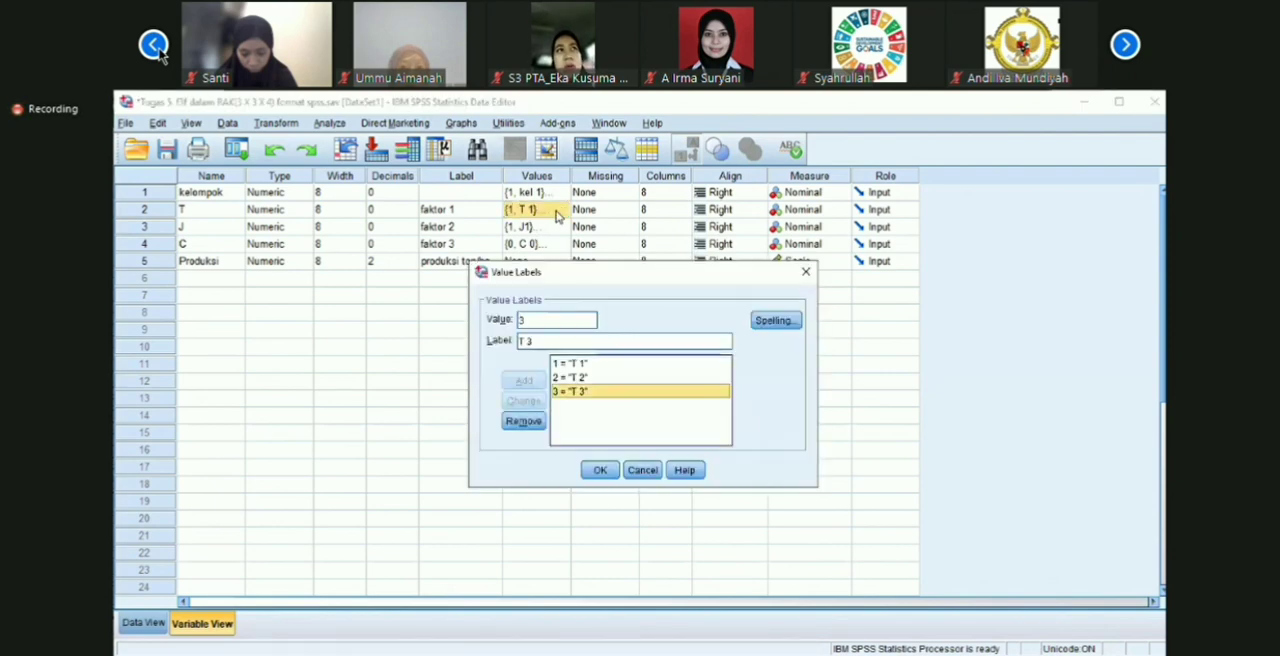
pyautogui.hotkey('alt', 'm')
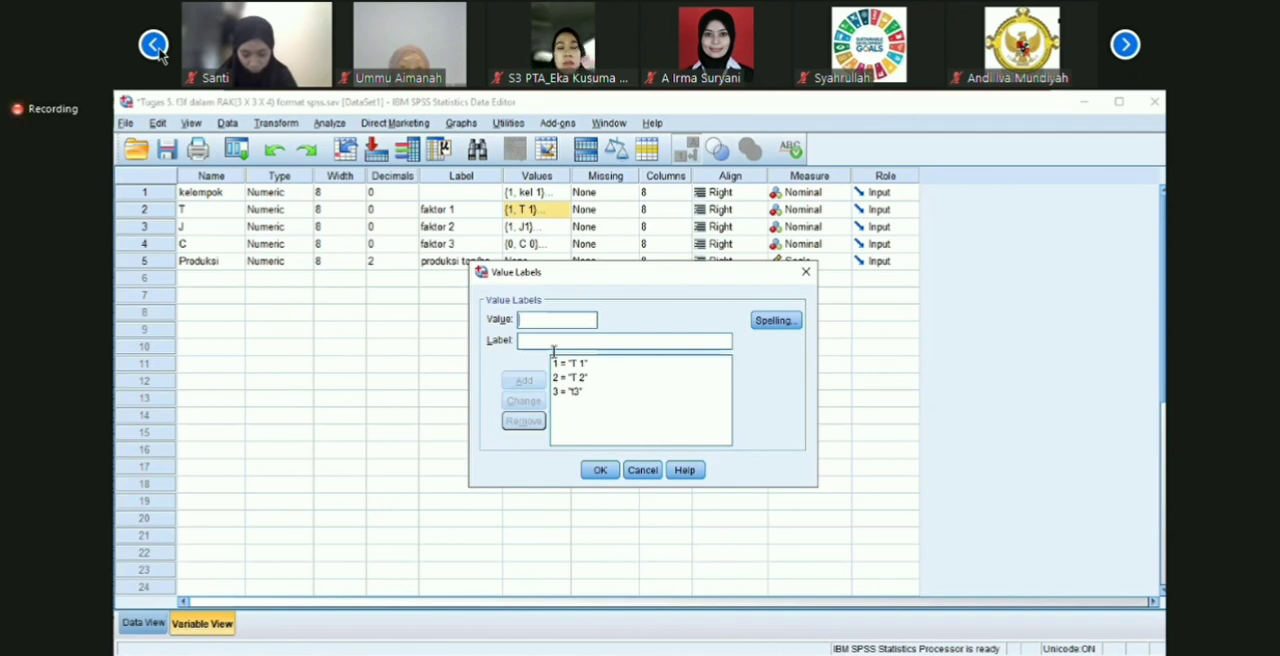
pyautogui.click(570, 391)
pyautogui.click(519, 341)
pyautogui.press('Delete')
pyautogui.write('T 3')
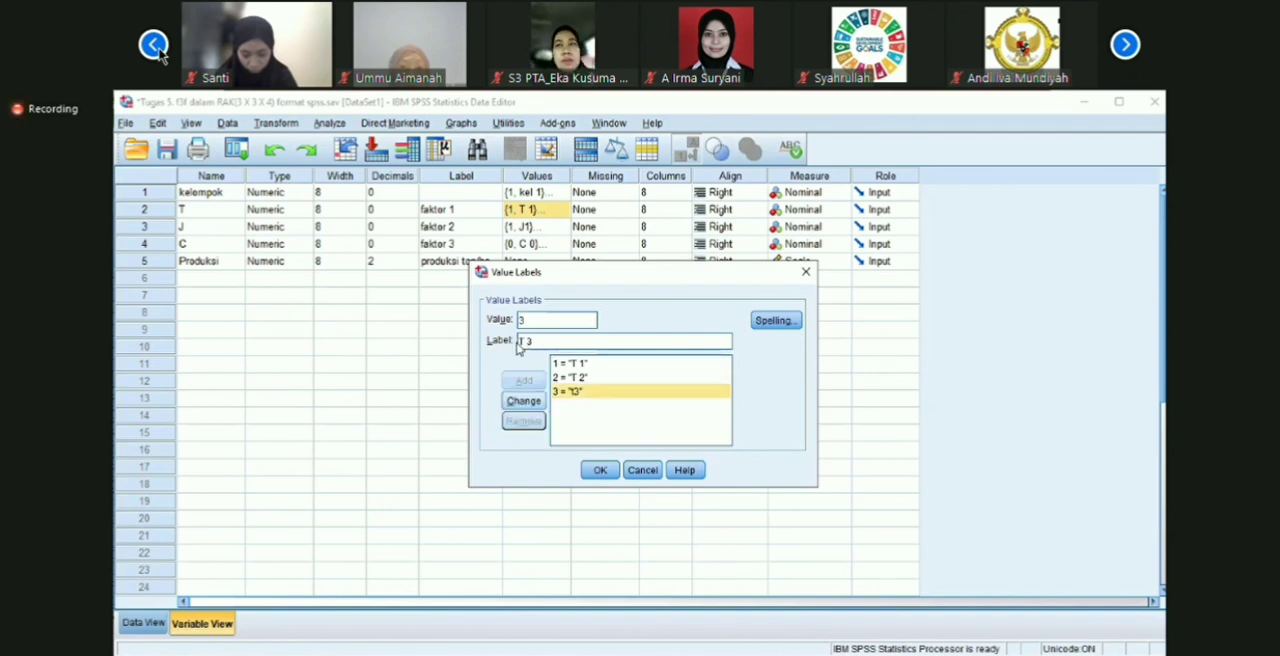
pyautogui.press('Return')
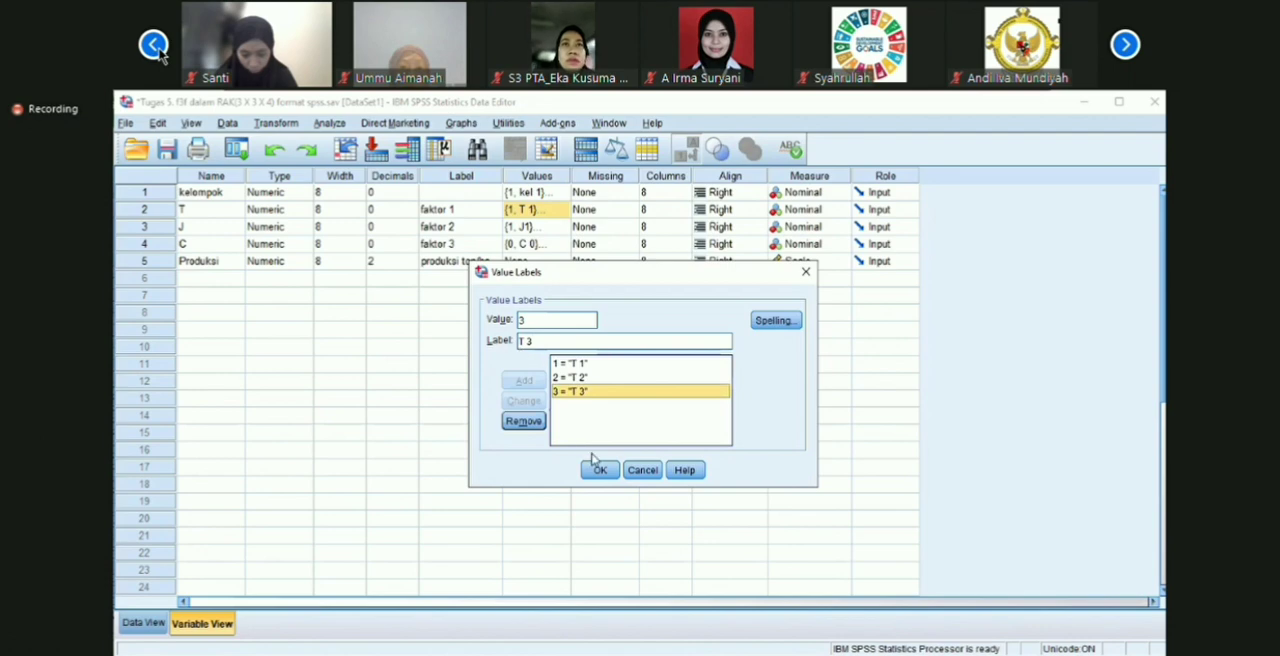
pyautogui.click(598, 469)
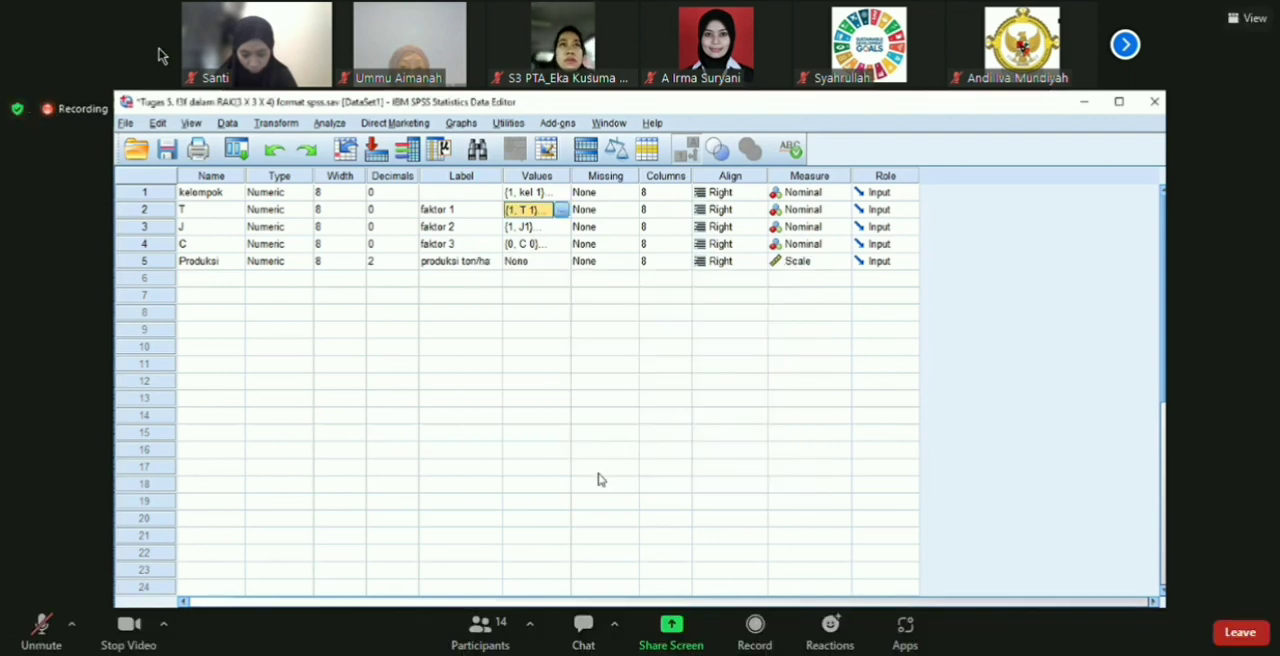
# Step: Remove the value labels J3 and J2 from variable J's value label list
pyautogui.press('Down')
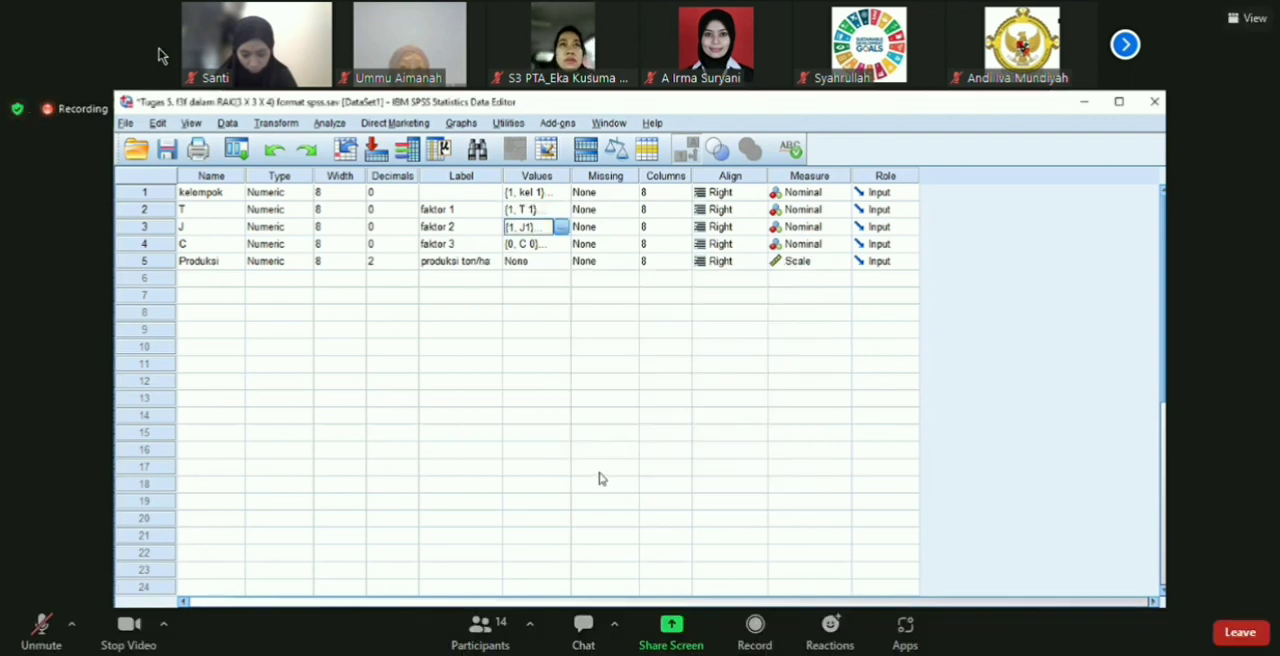
pyautogui.click(562, 229)
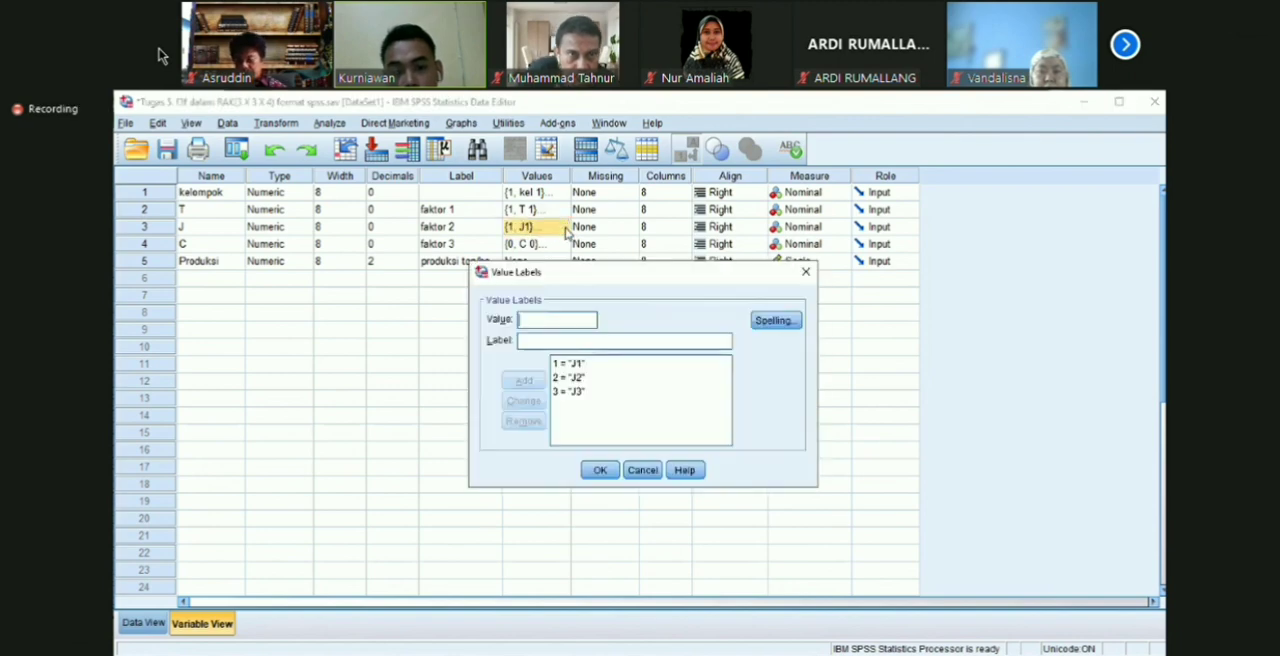
pyautogui.click(600, 391)
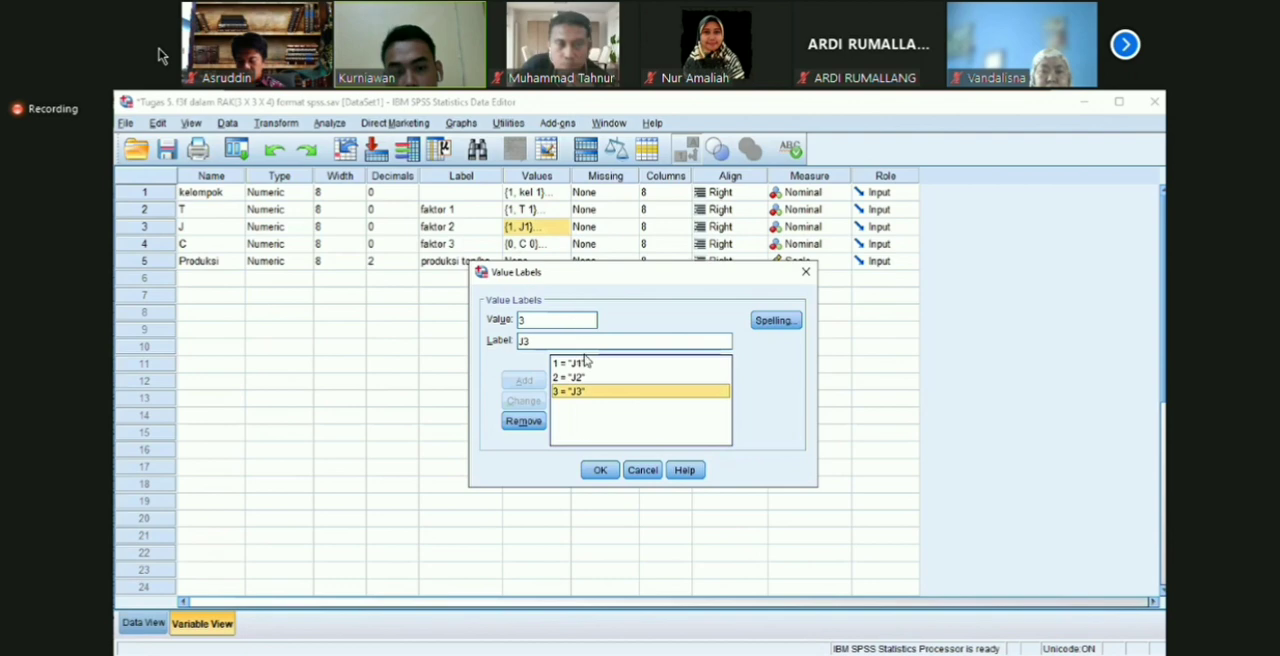
pyautogui.click(589, 364)
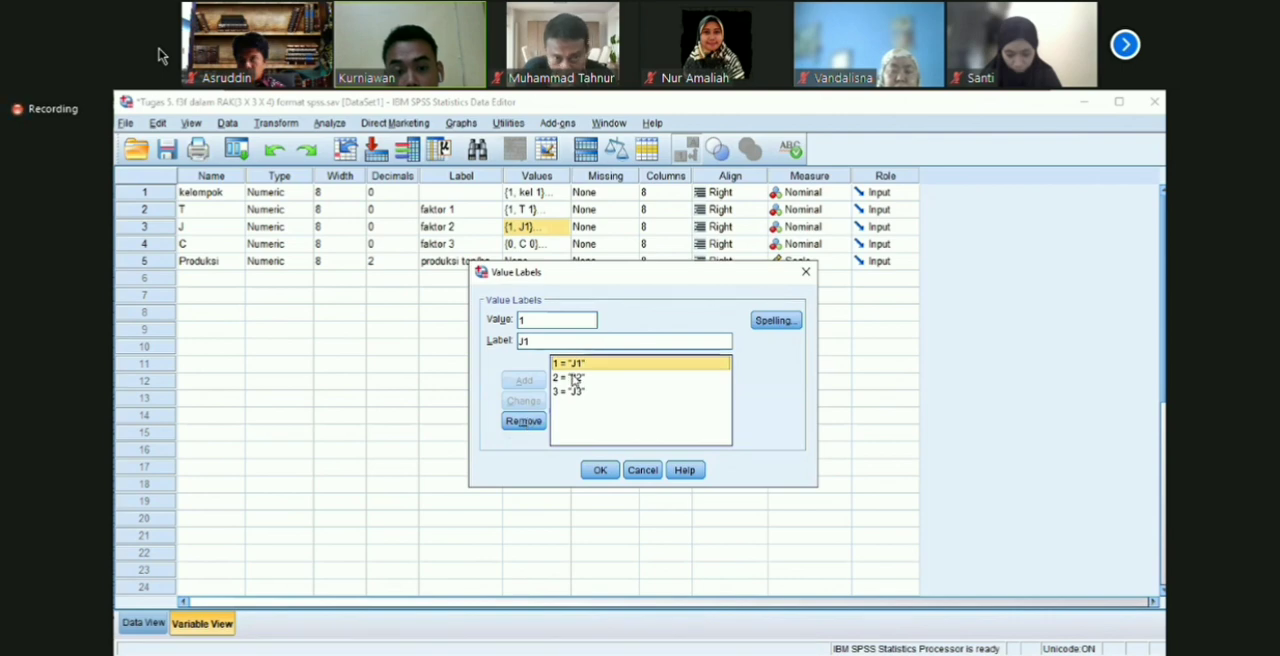
pyautogui.click(567, 391)
pyautogui.click(523, 421)
pyautogui.click(573, 378)
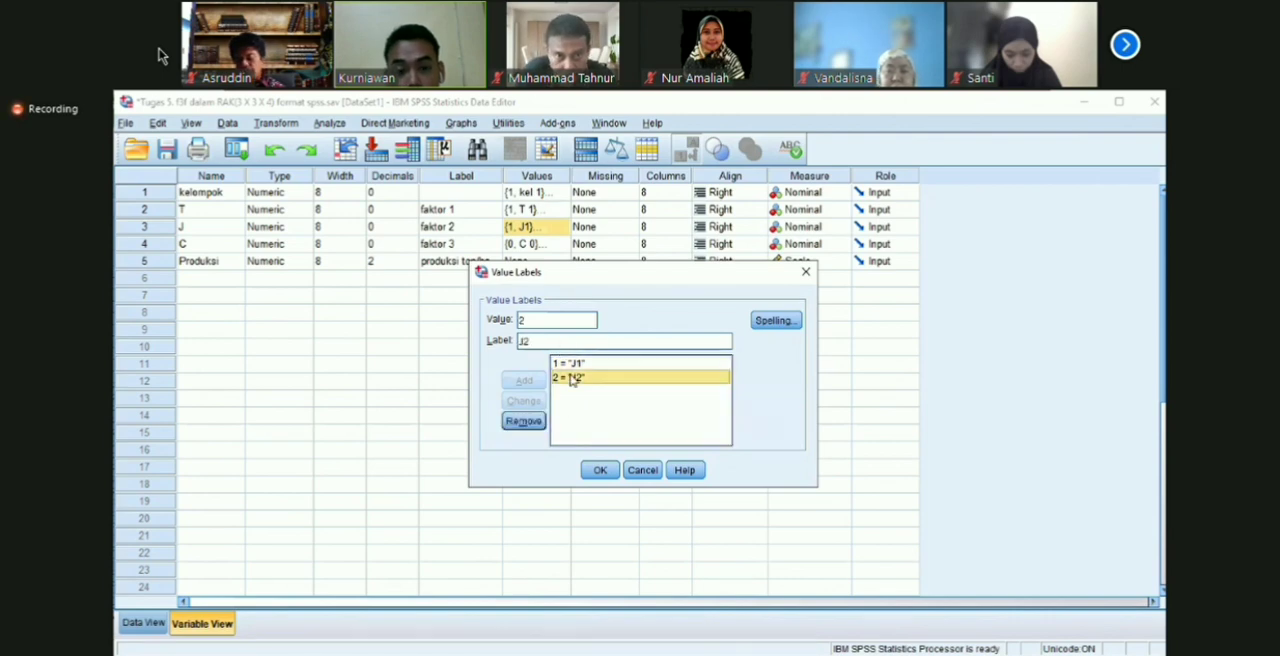
pyautogui.click(523, 421)
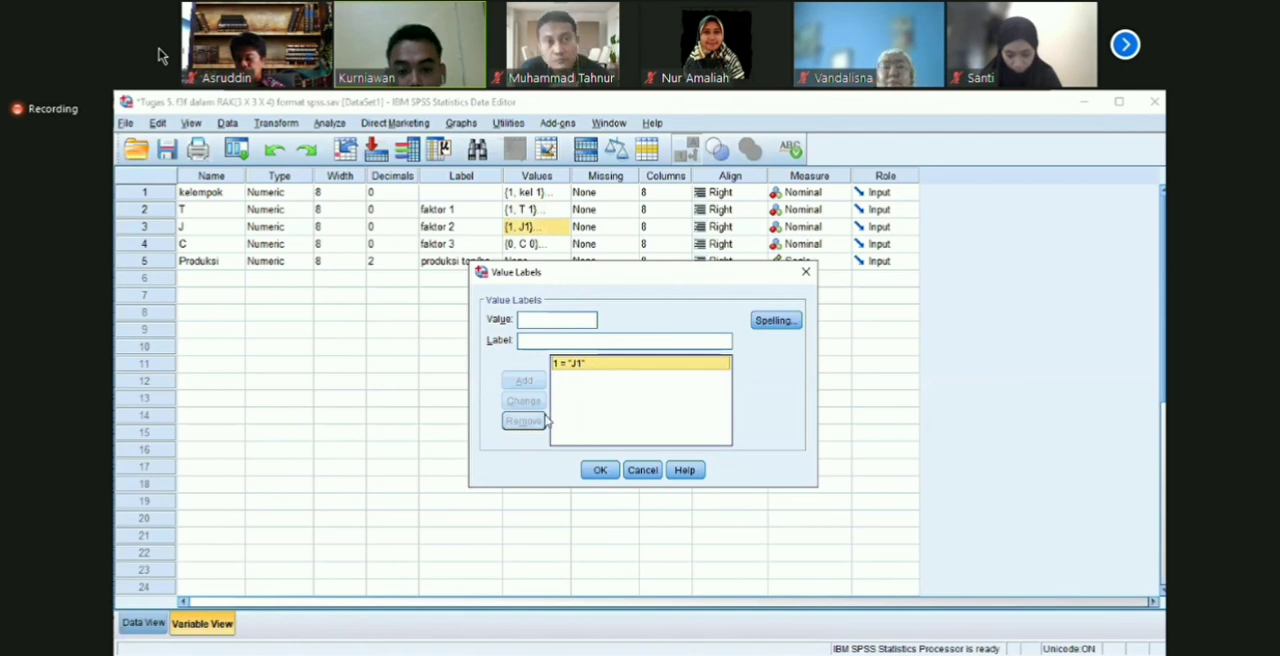
# Step: Add the value labels 2 = J2 and 3 = J3 to variable J and accept the list
pyautogui.click(571, 342)
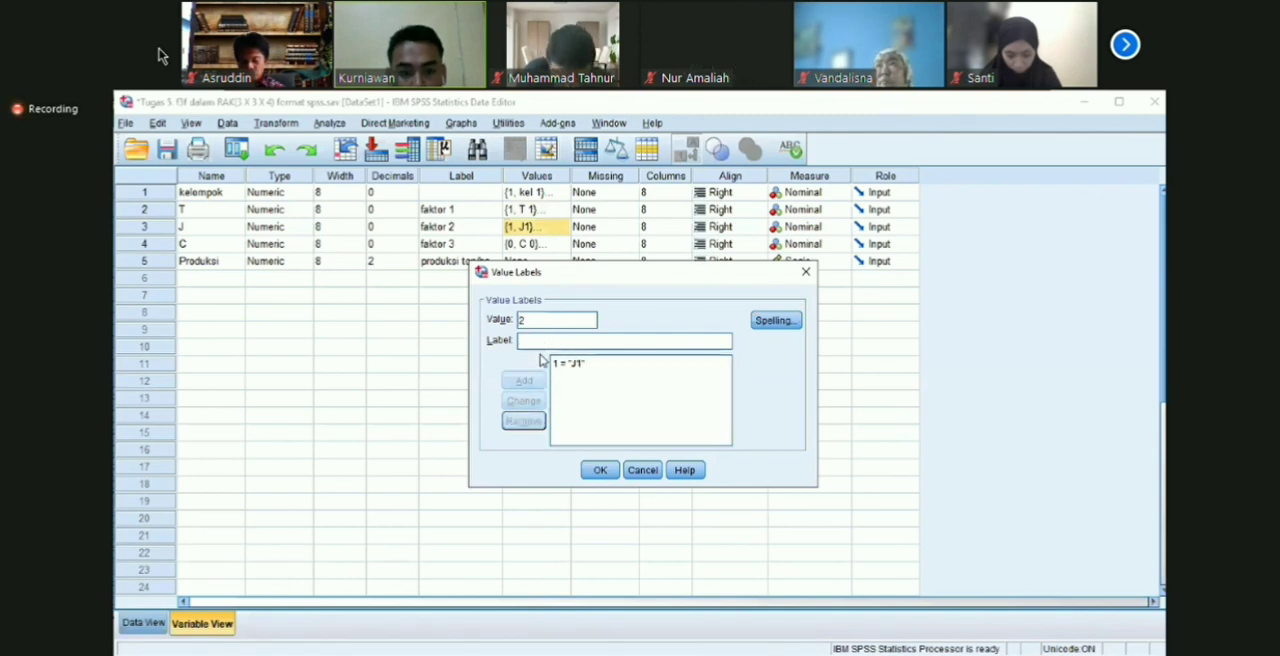
pyautogui.write('J2')
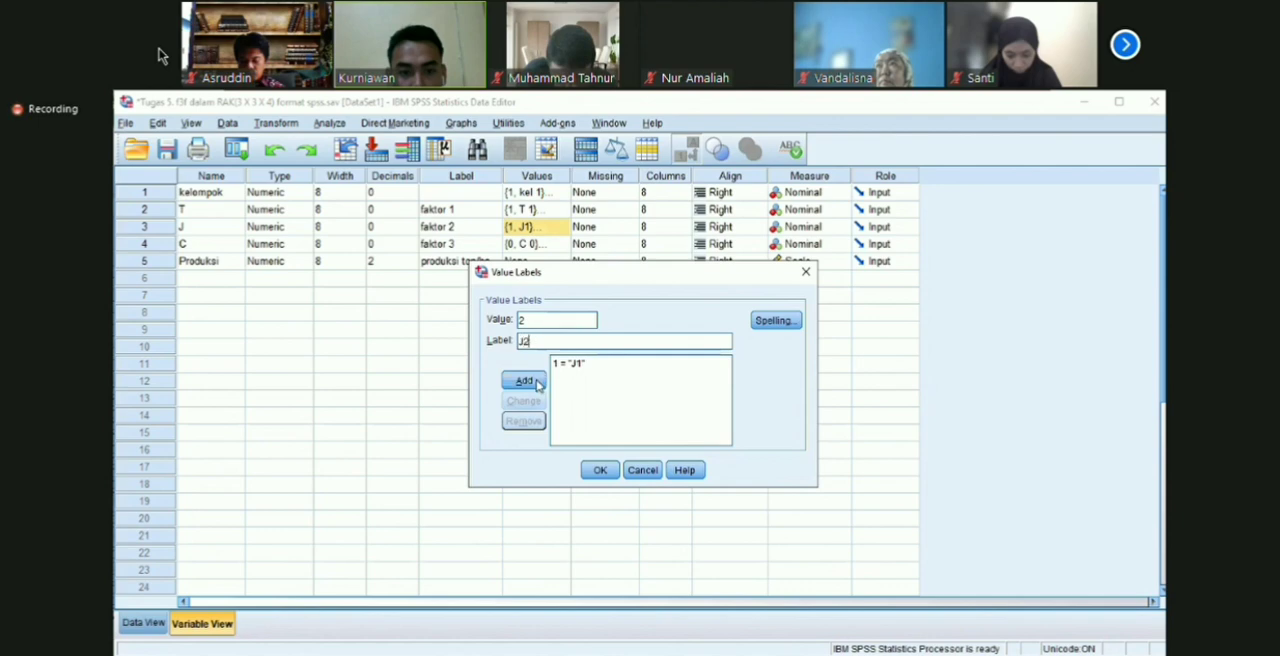
pyautogui.click(532, 382)
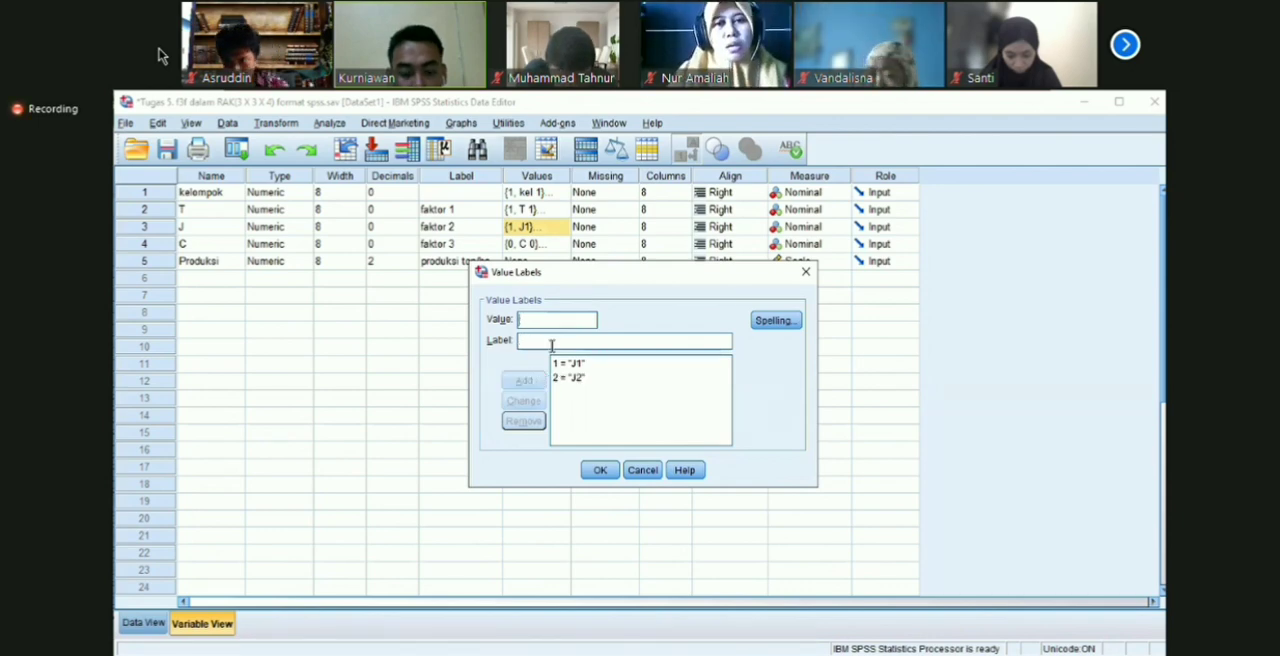
pyautogui.write('3')
pyautogui.click(547, 342)
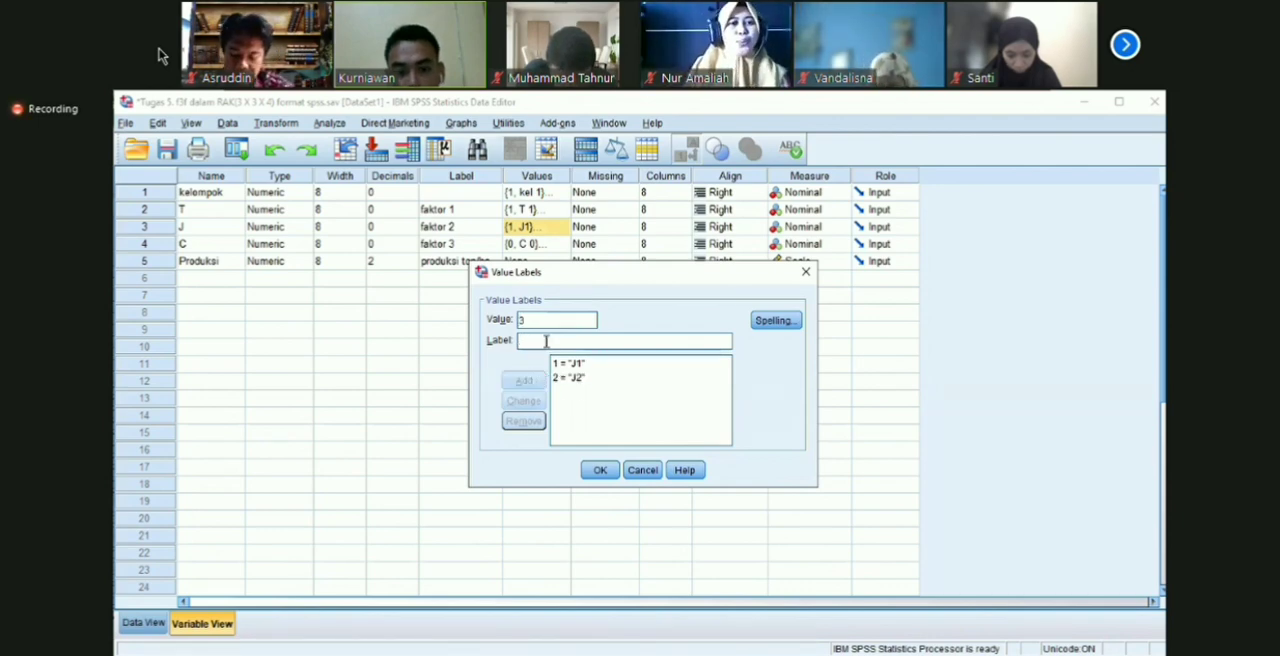
pyautogui.write('J3')
pyautogui.click(526, 381)
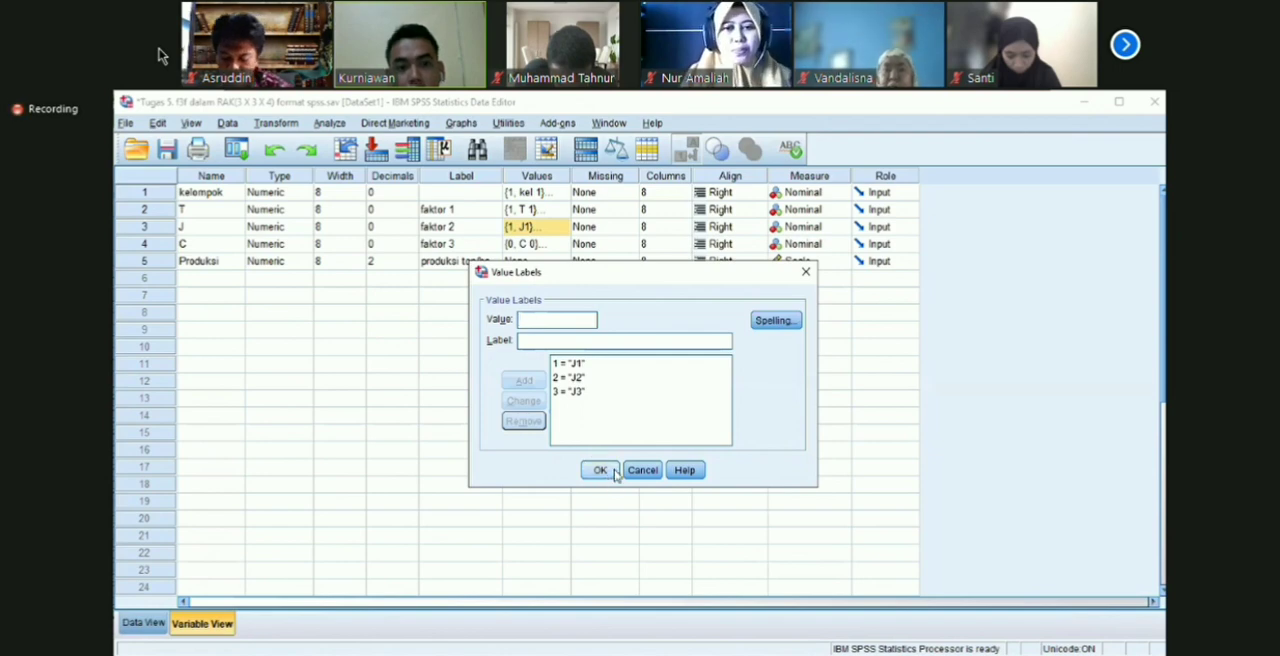
pyautogui.click(600, 470)
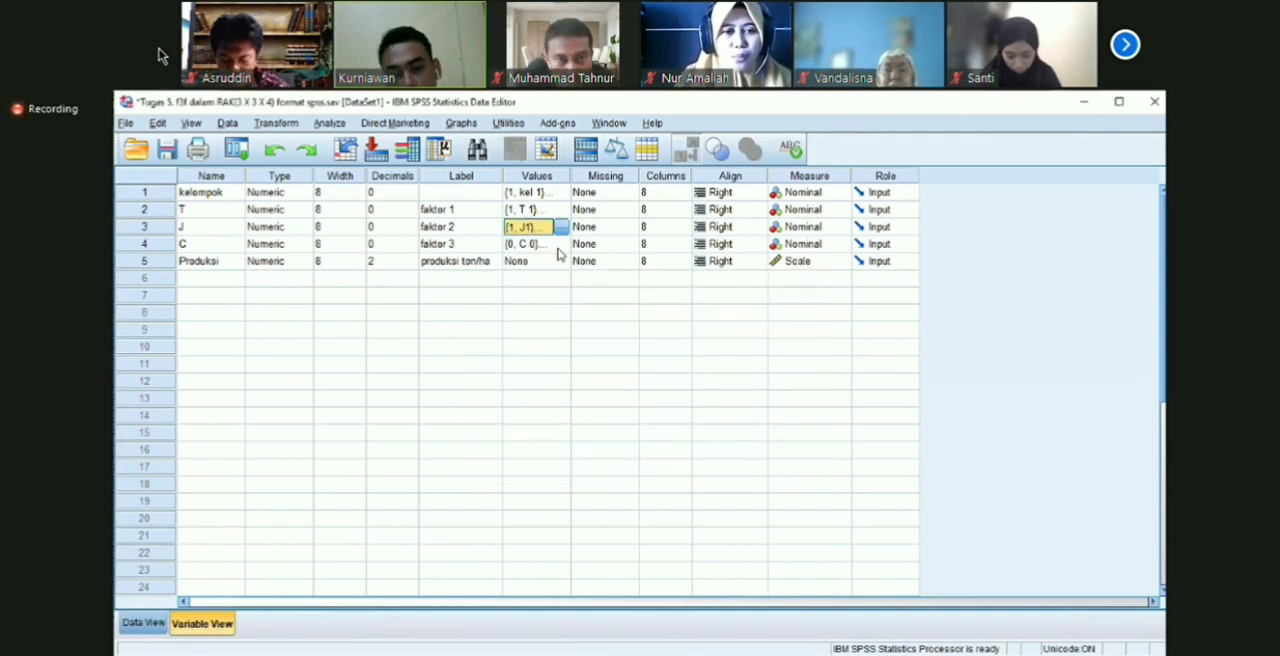
# Step: Review the value labels of variable C and display the data set's cases
pyautogui.click(562, 250)
pyautogui.click(562, 246)
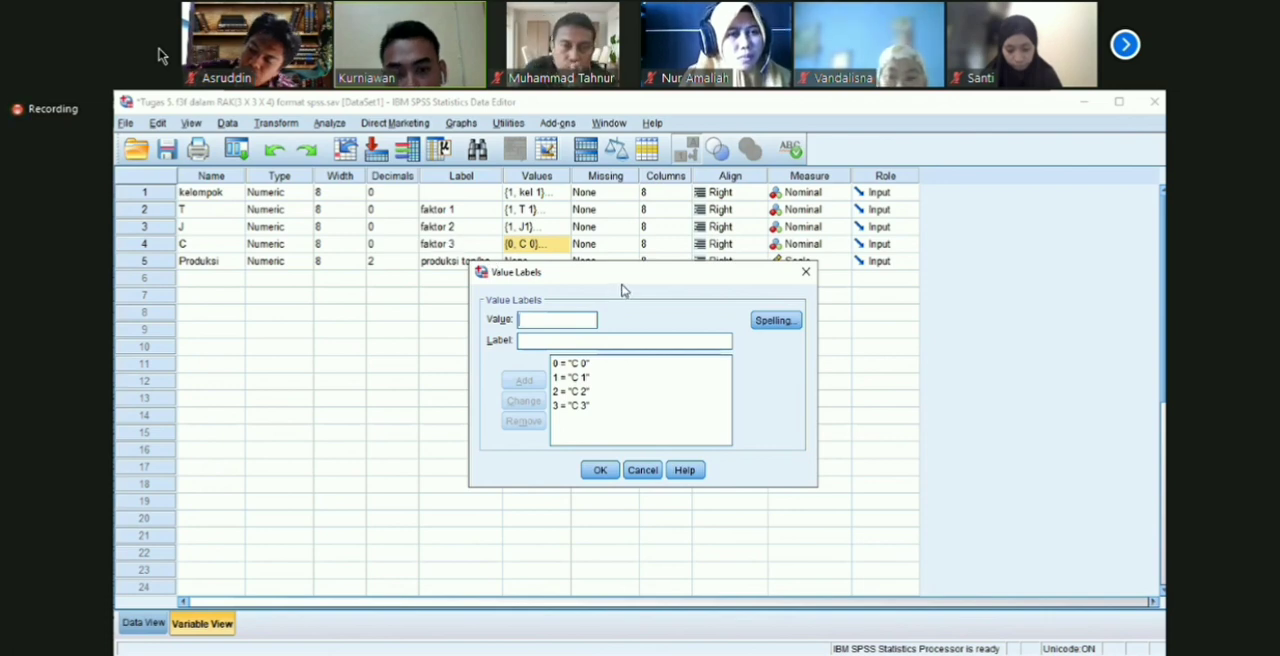
pyautogui.moveTo(623, 279); pyautogui.dragTo(620, 265)
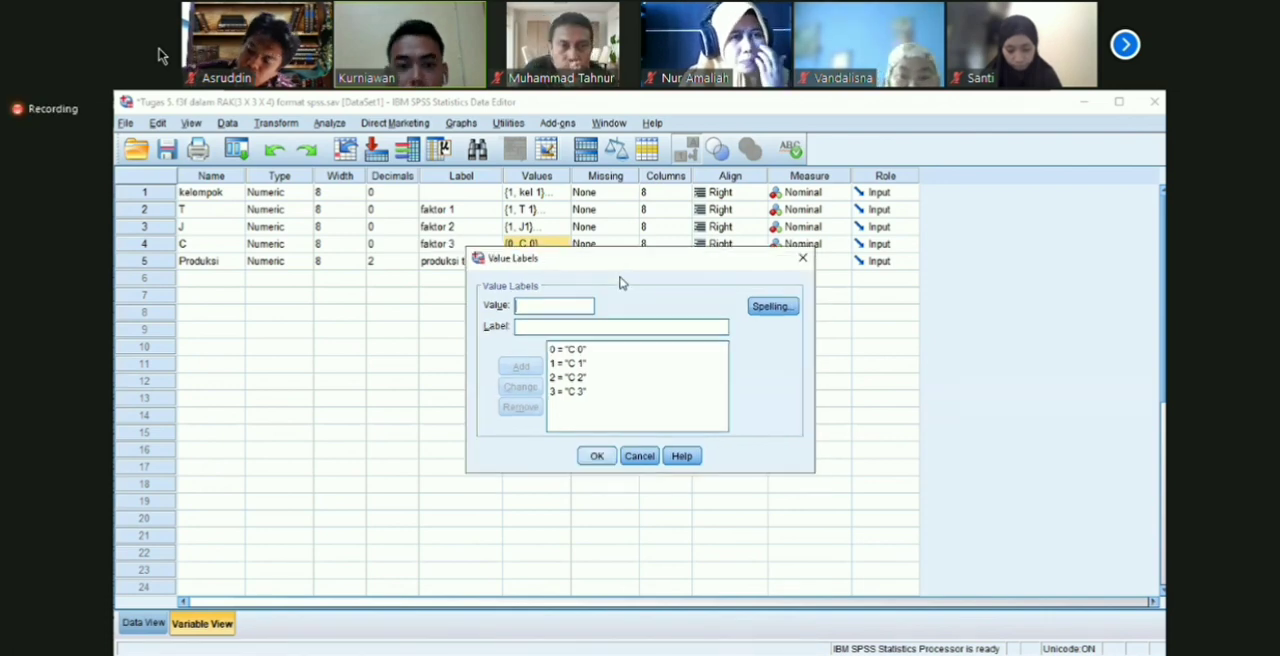
pyautogui.click(600, 457)
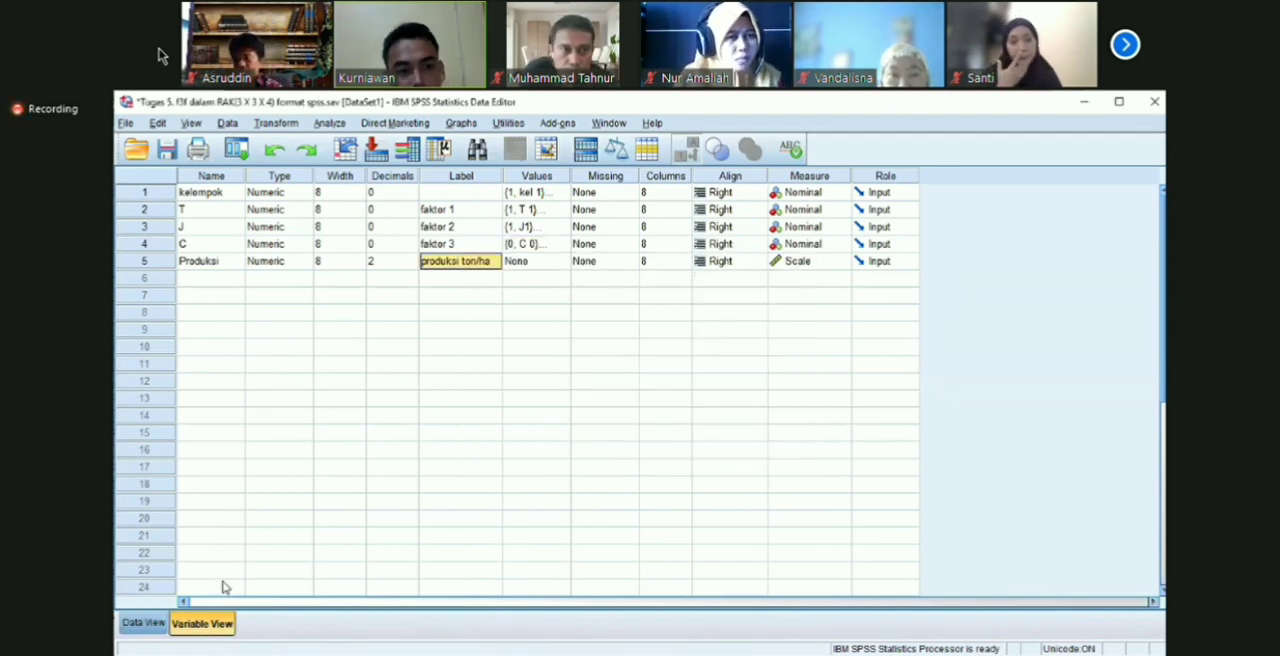
pyautogui.click(148, 623)
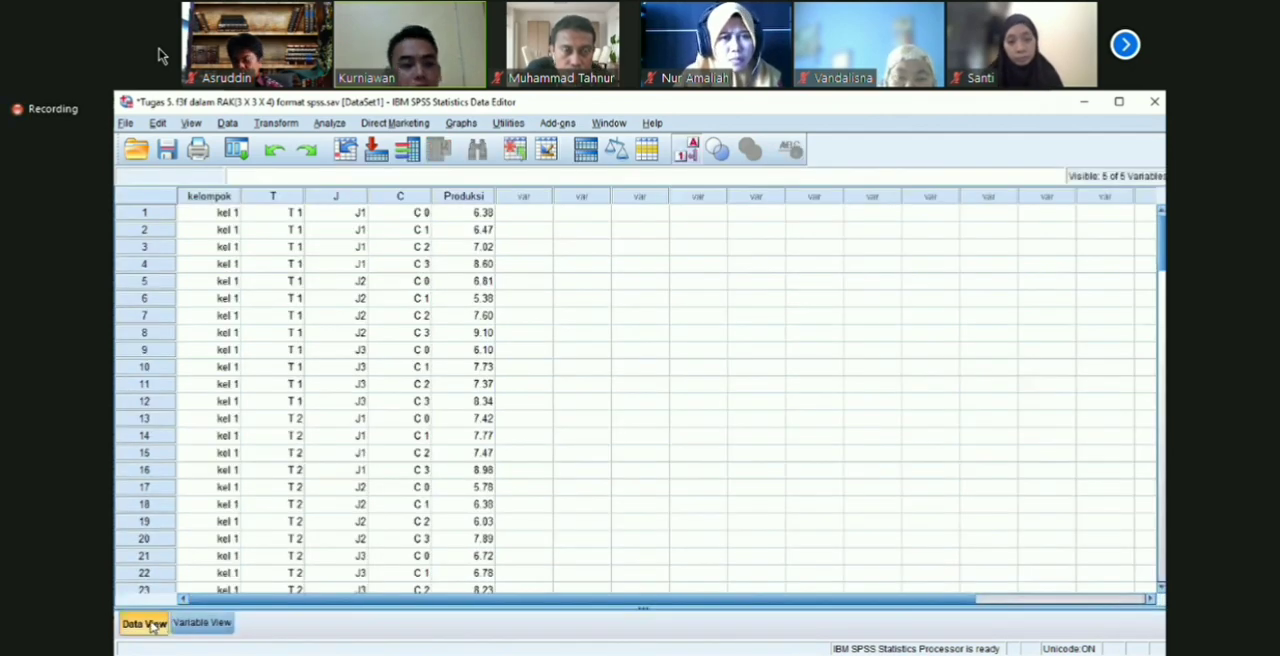
# Step: Review the data set's columns T, J, C and Produksi, ending at the first kelompok case
pyautogui.moveTo(1163, 239); pyautogui.dragTo(1165, 255)
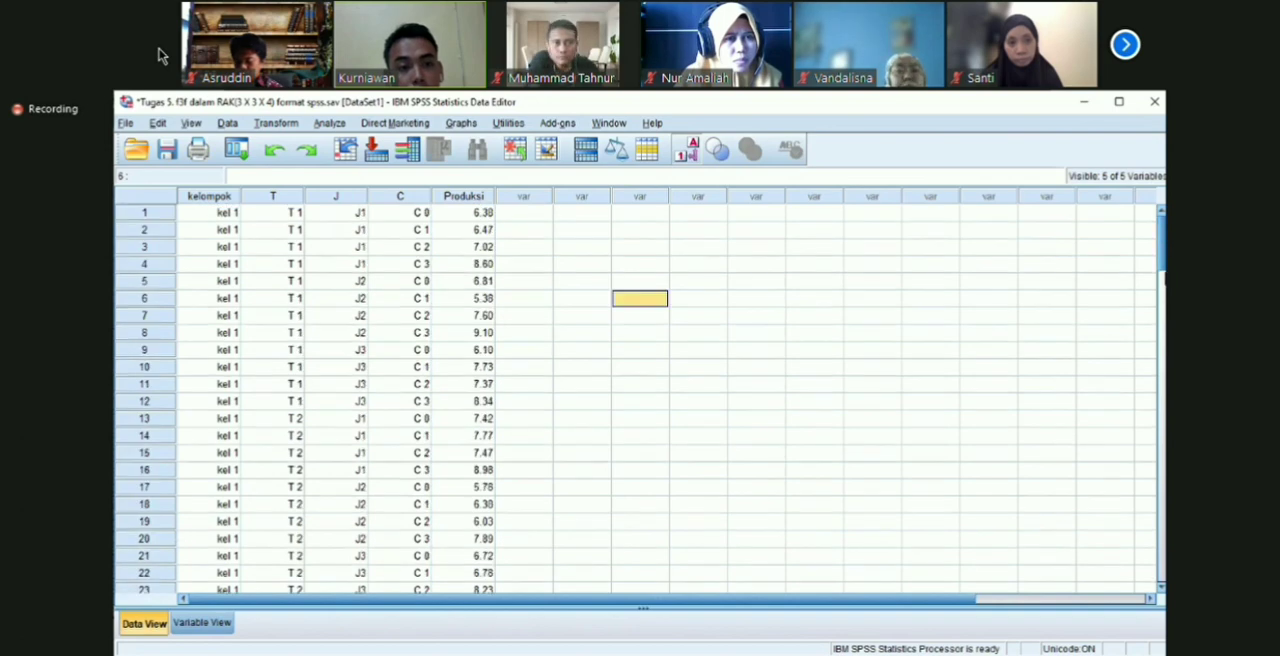
pyautogui.click(272, 196)
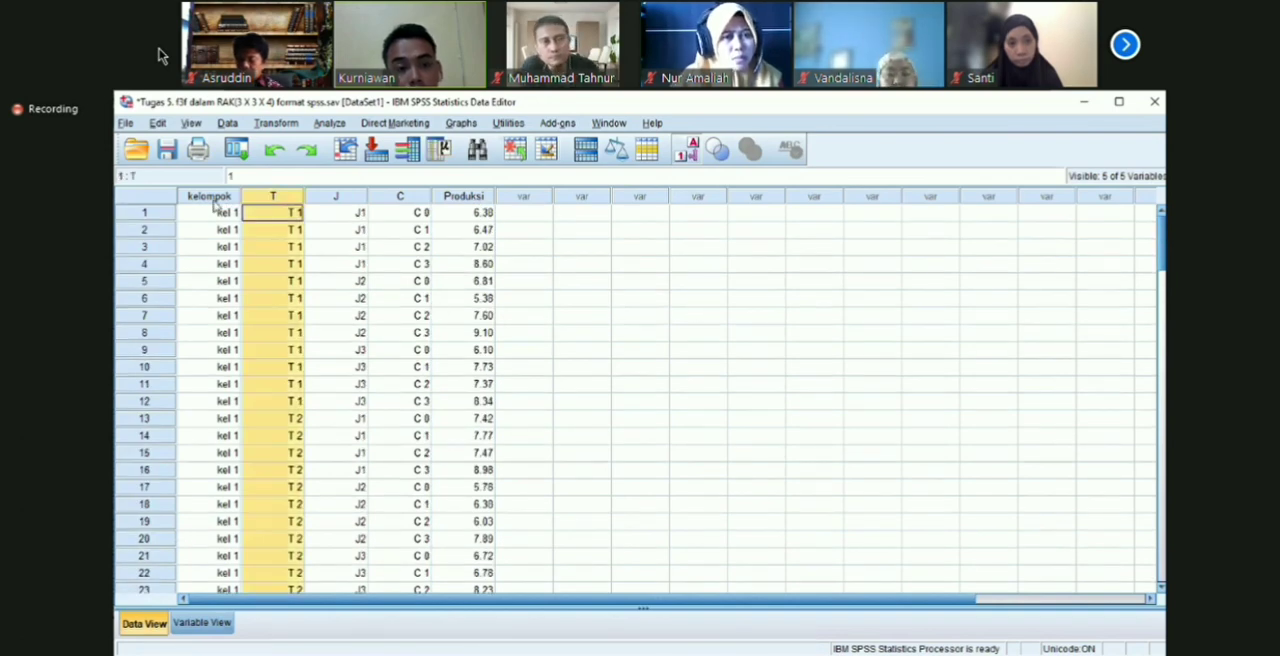
pyautogui.click(338, 195)
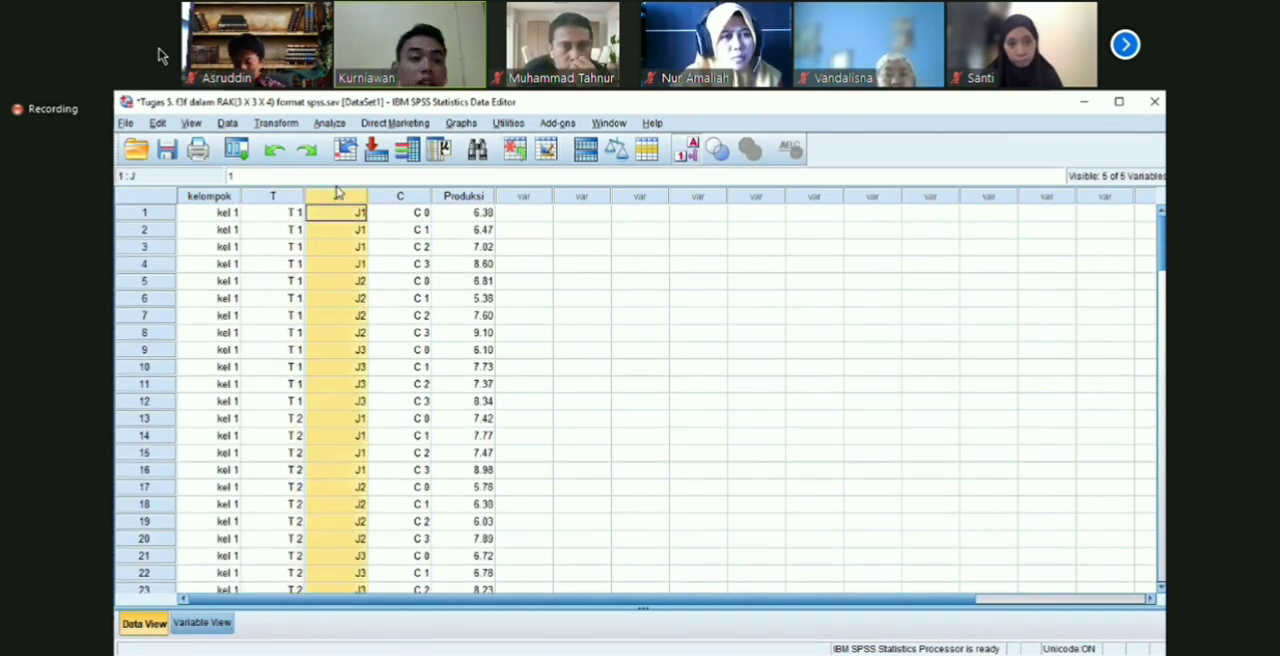
pyautogui.click(400, 196)
pyautogui.click(464, 196)
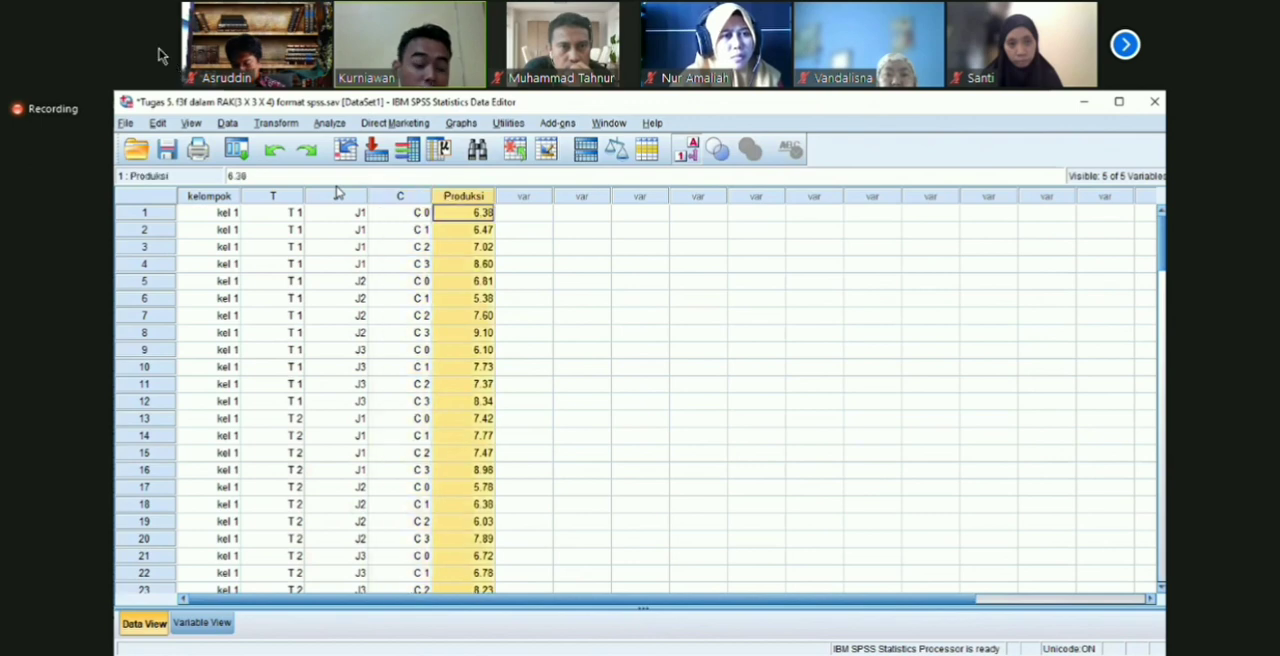
pyautogui.click(582, 247)
pyautogui.click(209, 213)
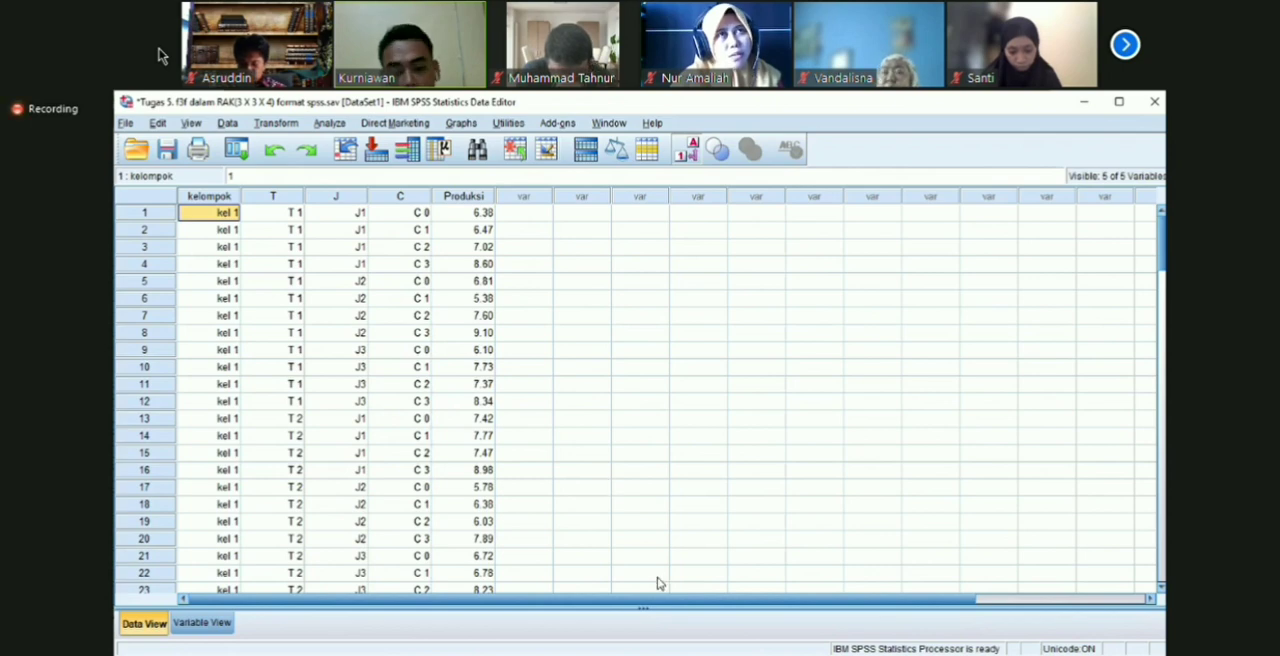
# Step: Look through the cases from the first kelompok block down to where the second block begins
pyautogui.click(673, 633)
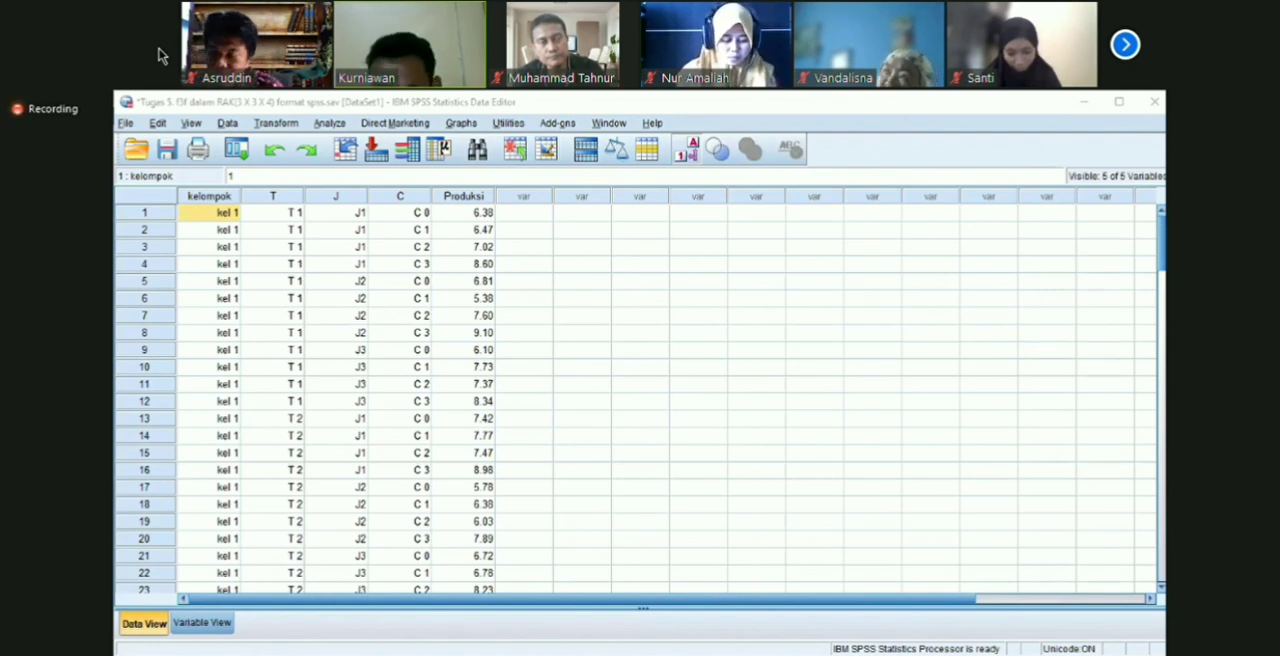
pyautogui.click(1133, 384)
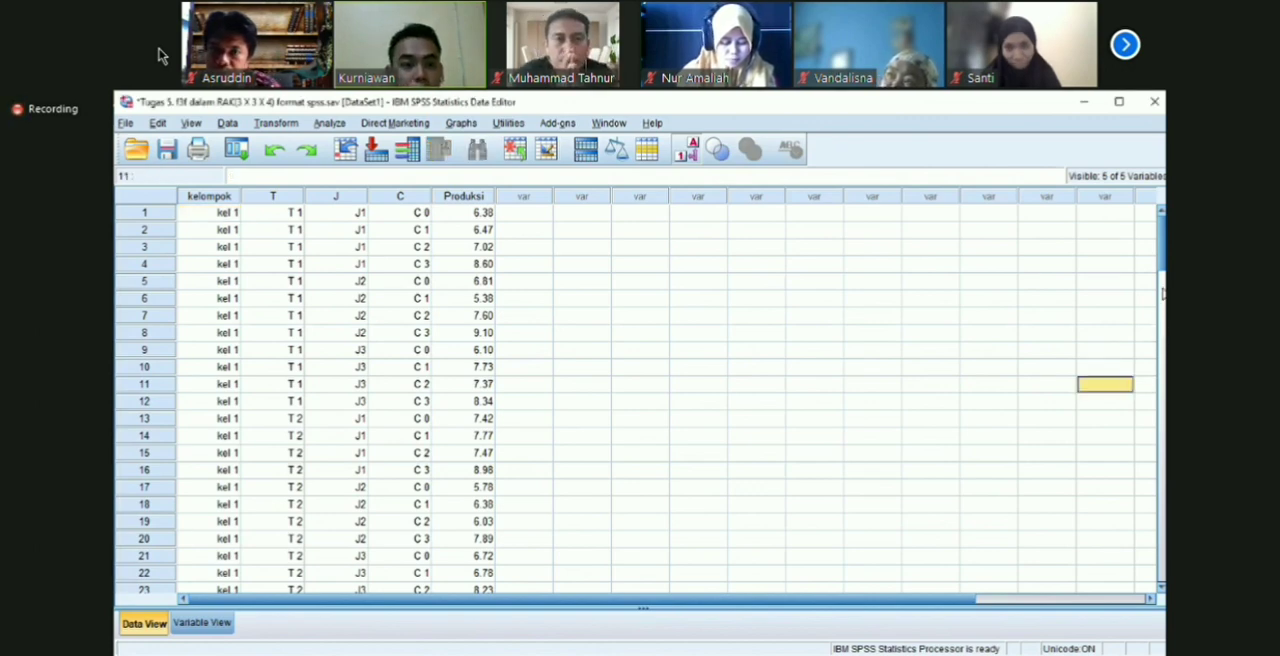
pyautogui.scroll(-1, 650, 400)
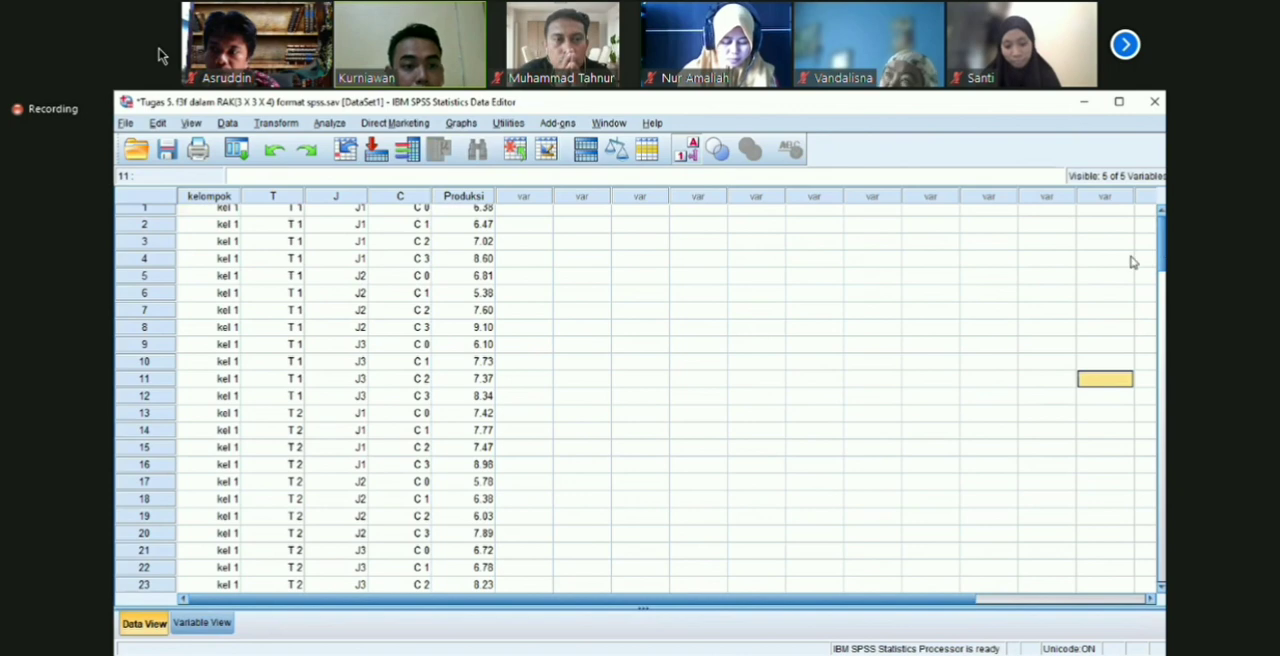
pyautogui.scroll(1, 686, 291)
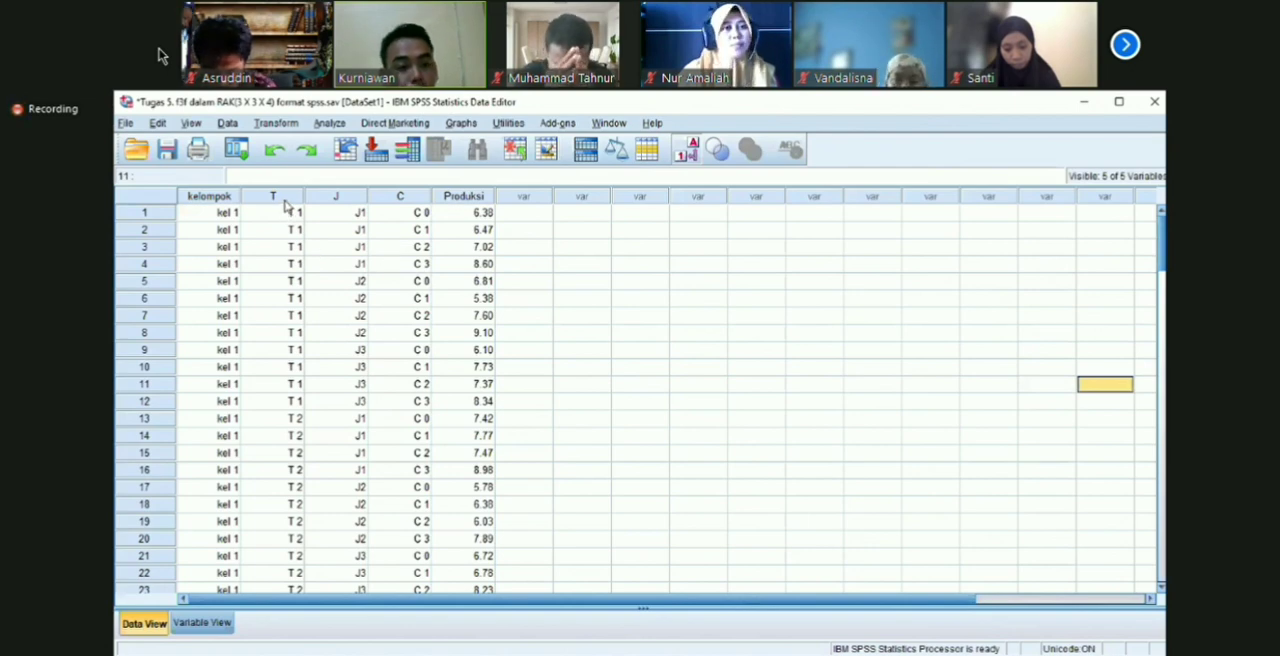
pyautogui.scroll(-5, 285, 207)
pyautogui.scroll(-1, 285, 205)
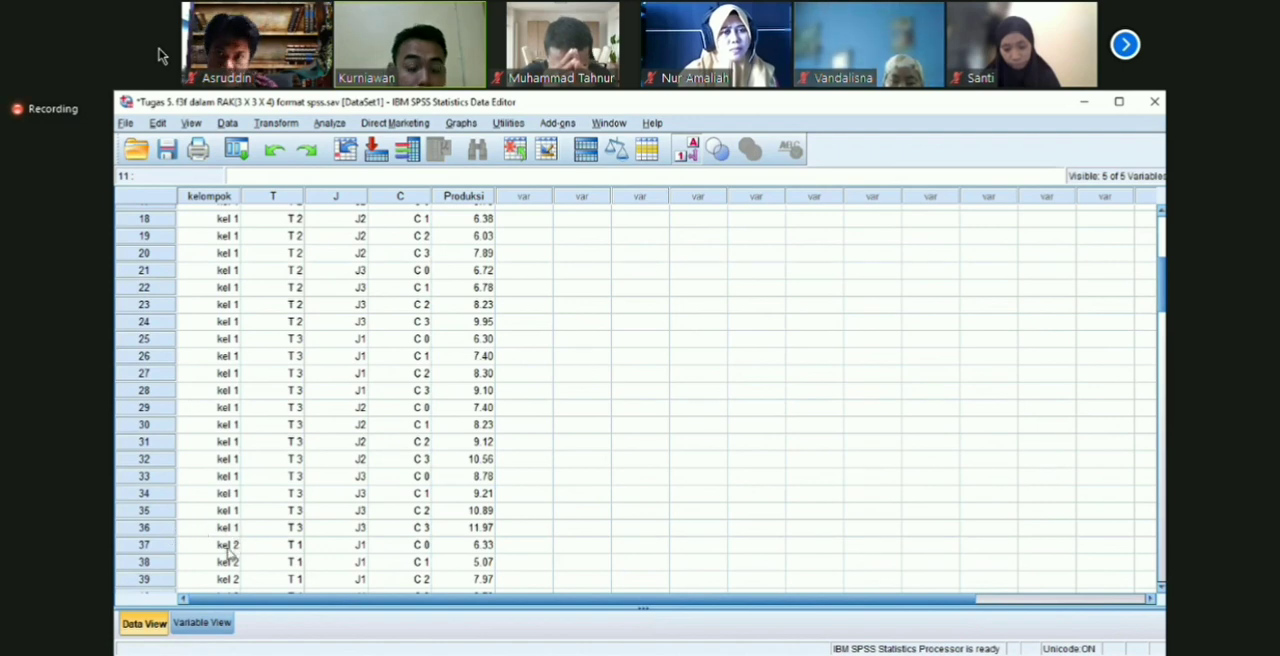
pyautogui.scroll(6, 636, 400)
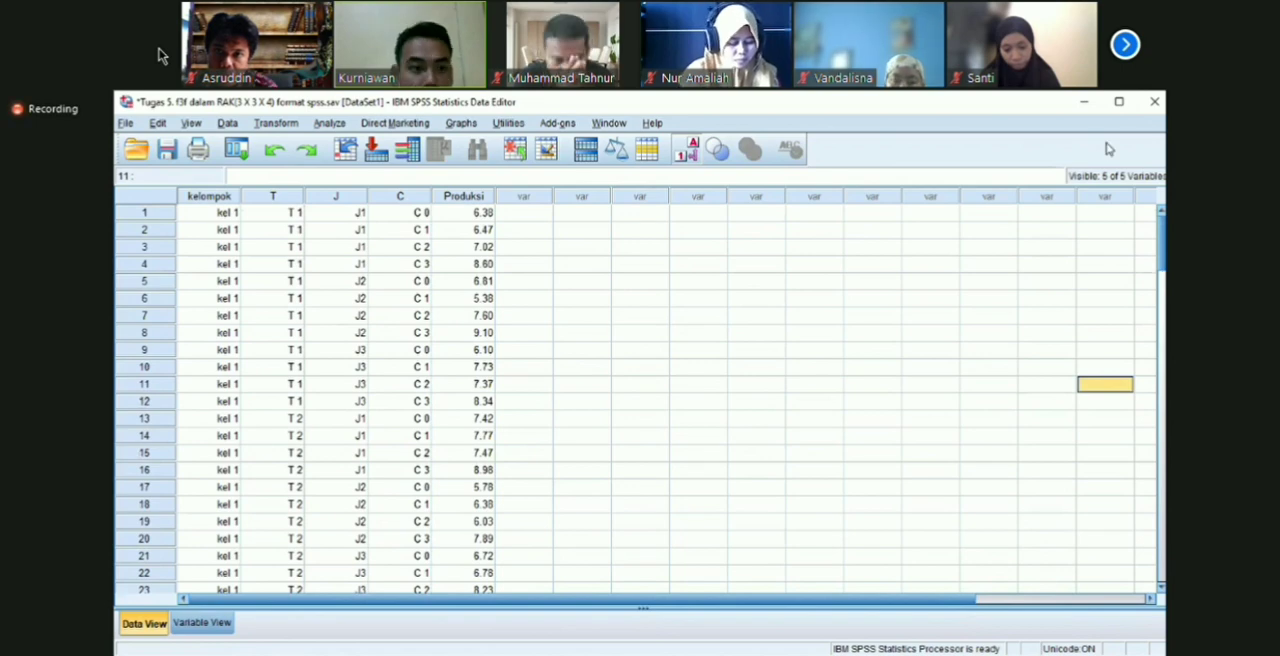
# Step: Examine how the levels of T, J and C are combined in the first cases of kelompok 1
pyautogui.doubleClick(279, 214)
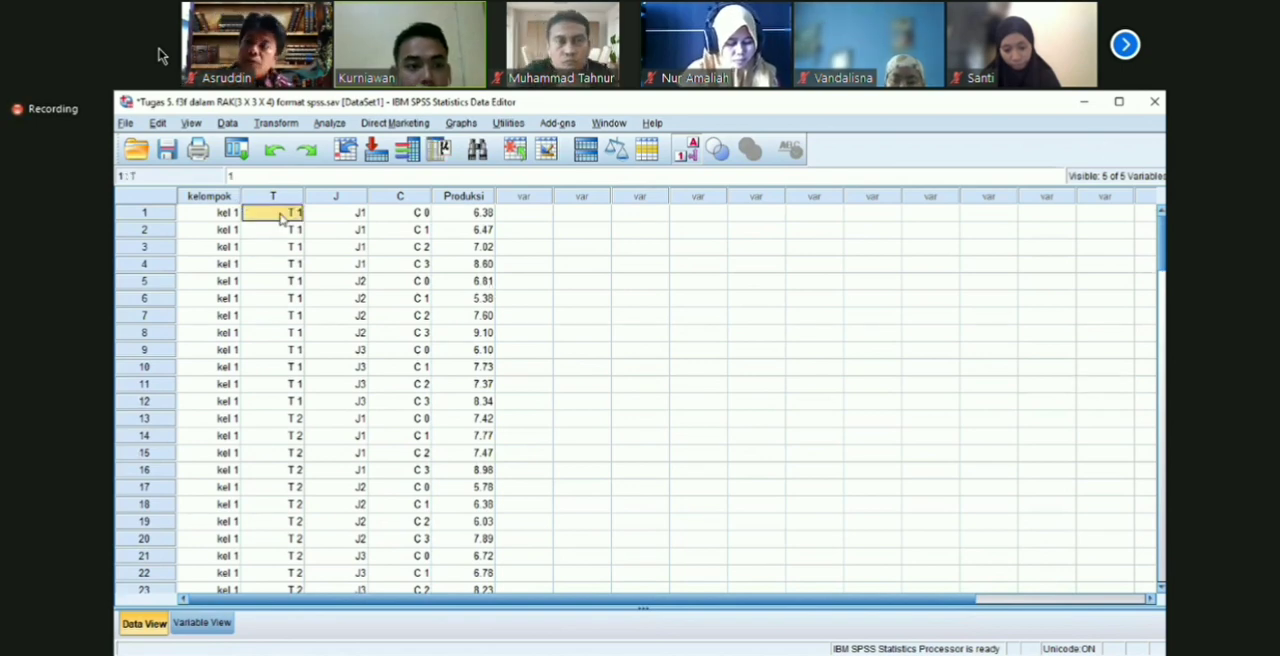
pyautogui.press('Return')
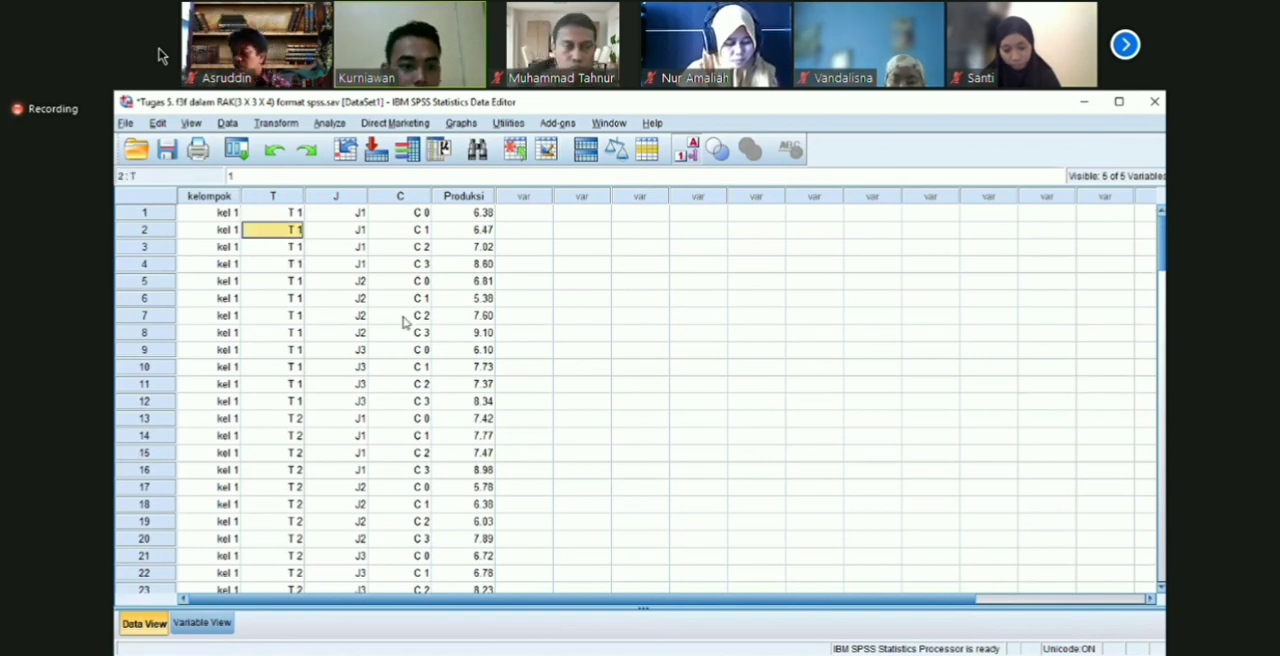
pyautogui.click(403, 316)
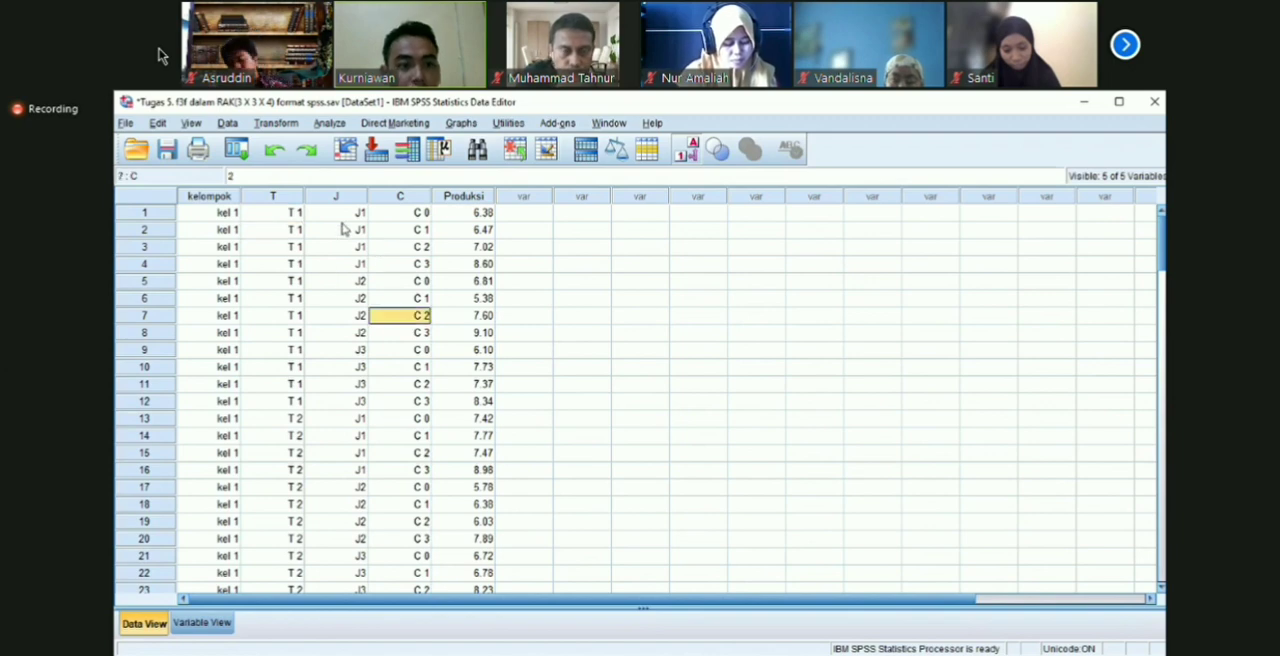
pyautogui.moveTo(290, 217); pyautogui.dragTo(292, 313)
pyautogui.click(402, 265)
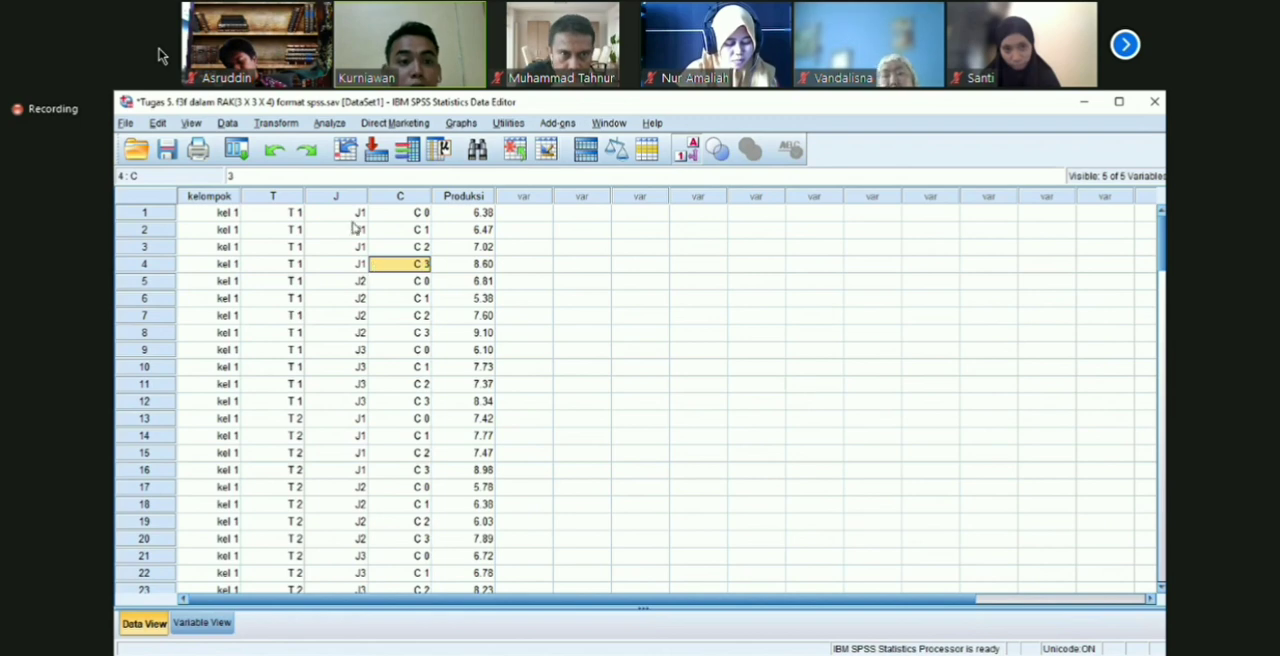
pyautogui.click(347, 216)
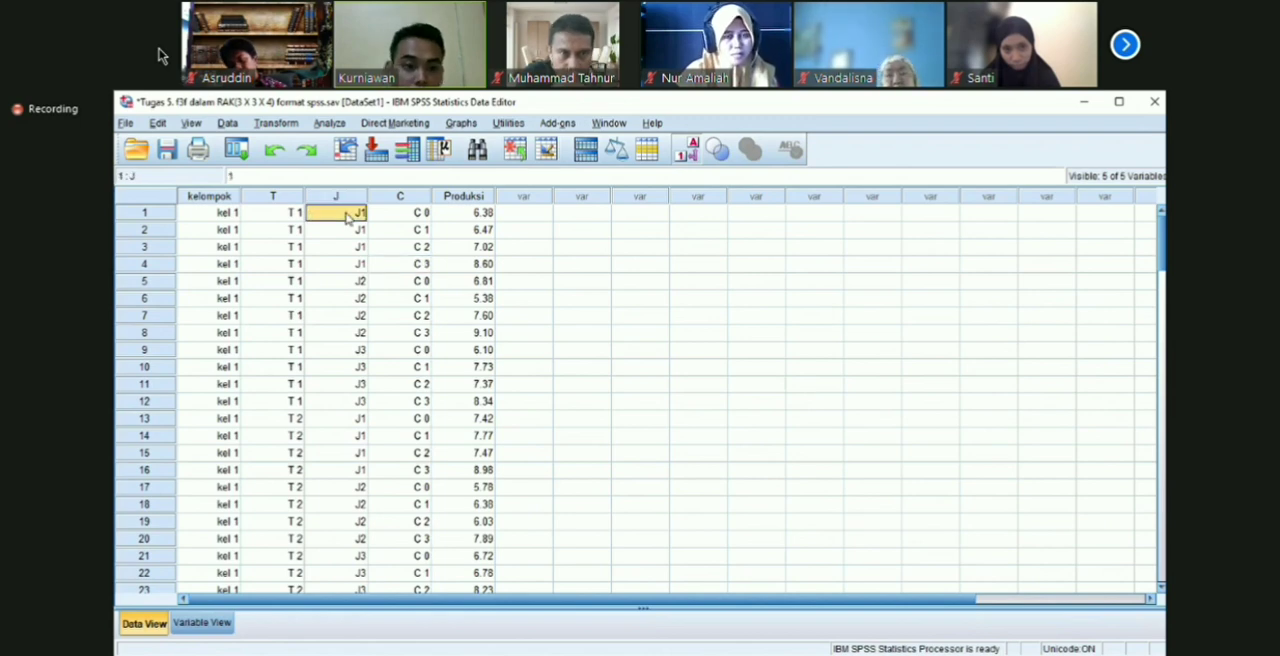
pyautogui.click(418, 218)
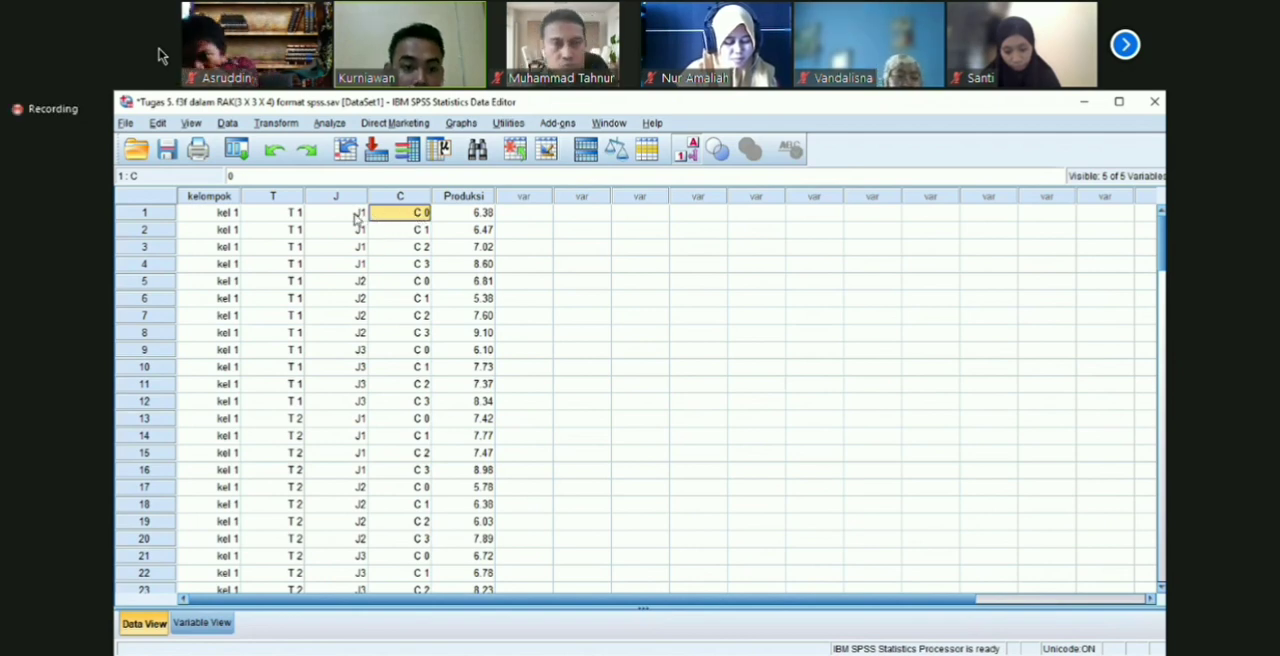
pyautogui.click(361, 216)
pyautogui.moveTo(411, 214); pyautogui.dragTo(411, 263)
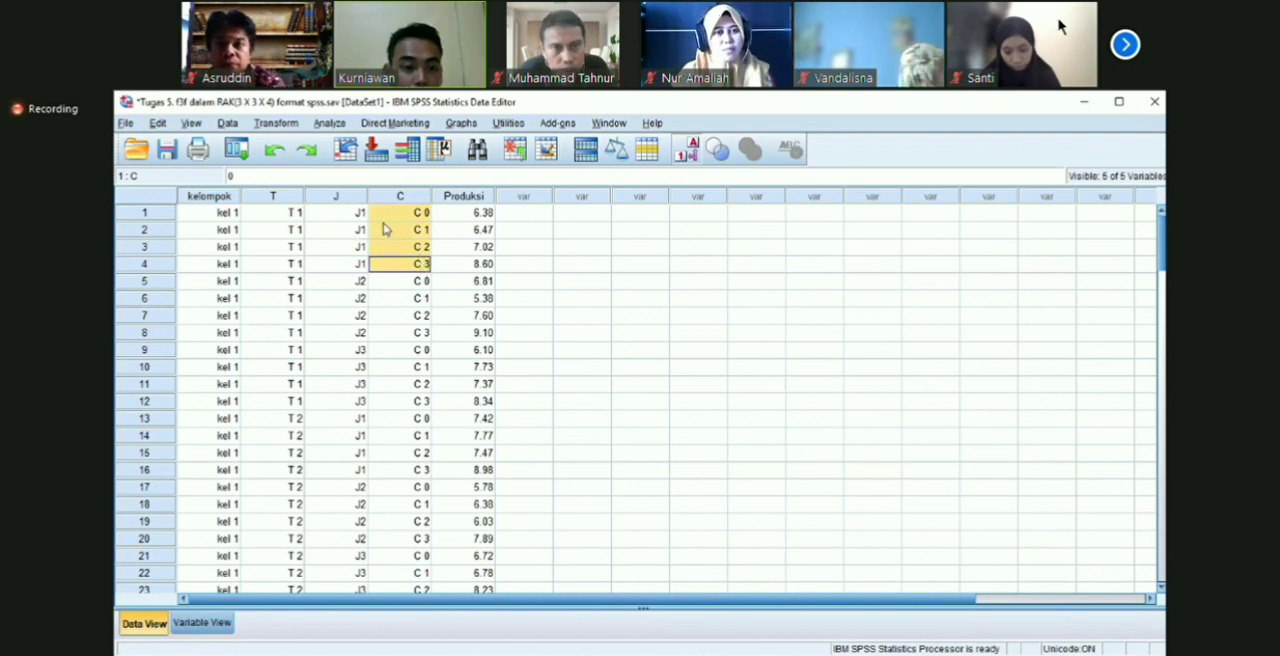
pyautogui.click(1125, 45)
pyautogui.click(1125, 45)
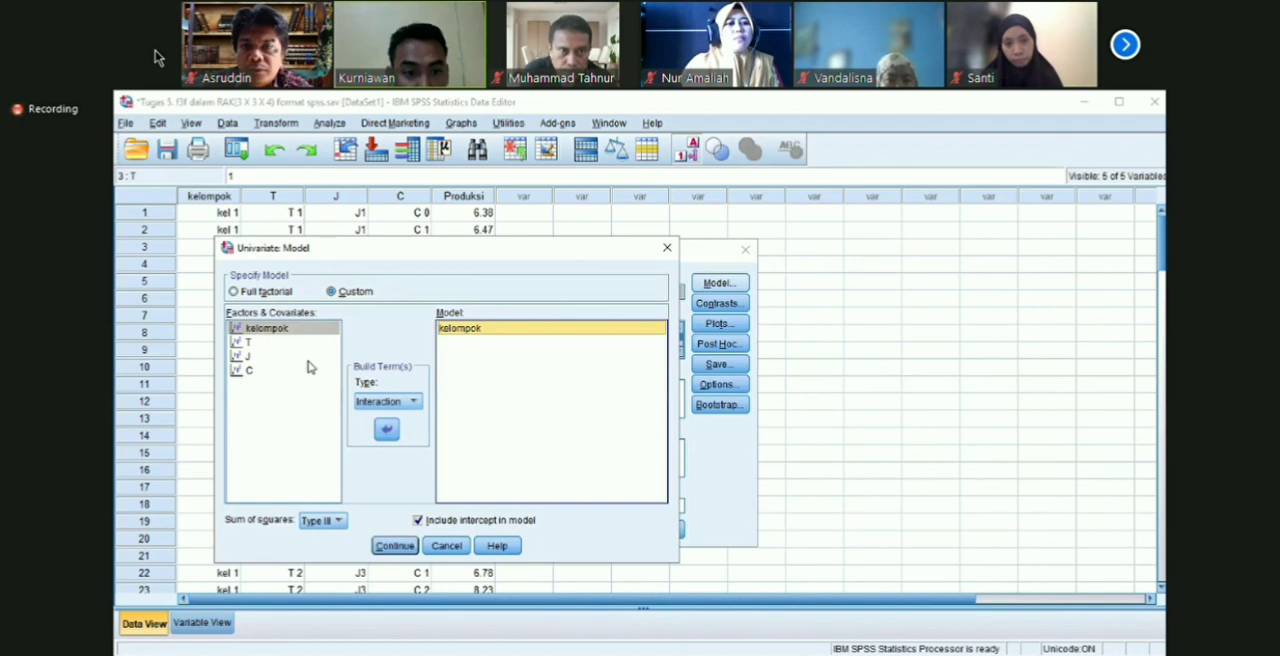
# Step: Add the main effects T, J and C to the custom univariate model
pyautogui.click(248, 342)
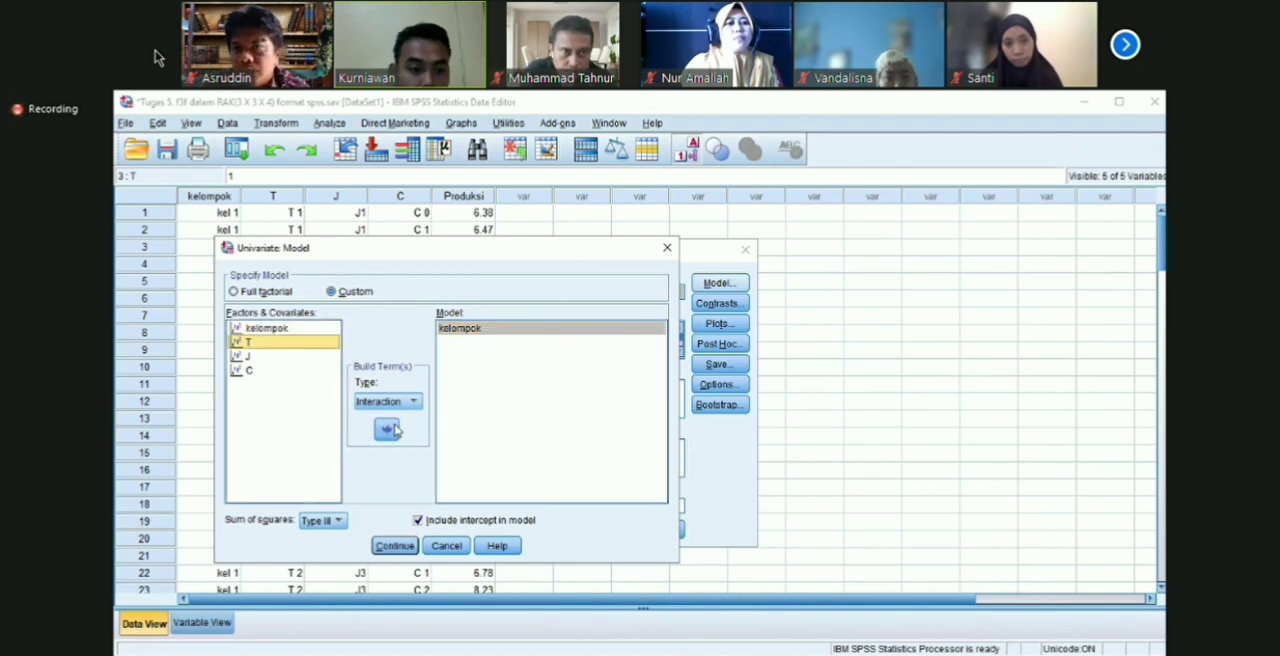
pyautogui.click(386, 428)
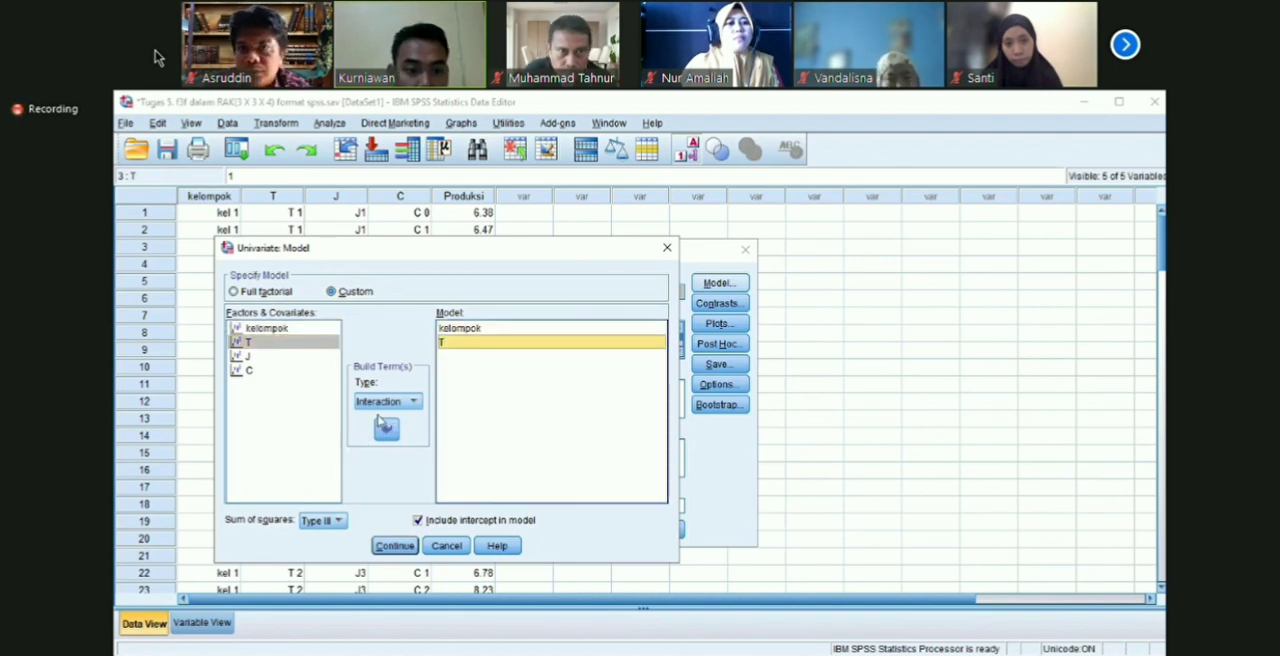
pyautogui.click(250, 357)
pyautogui.click(386, 429)
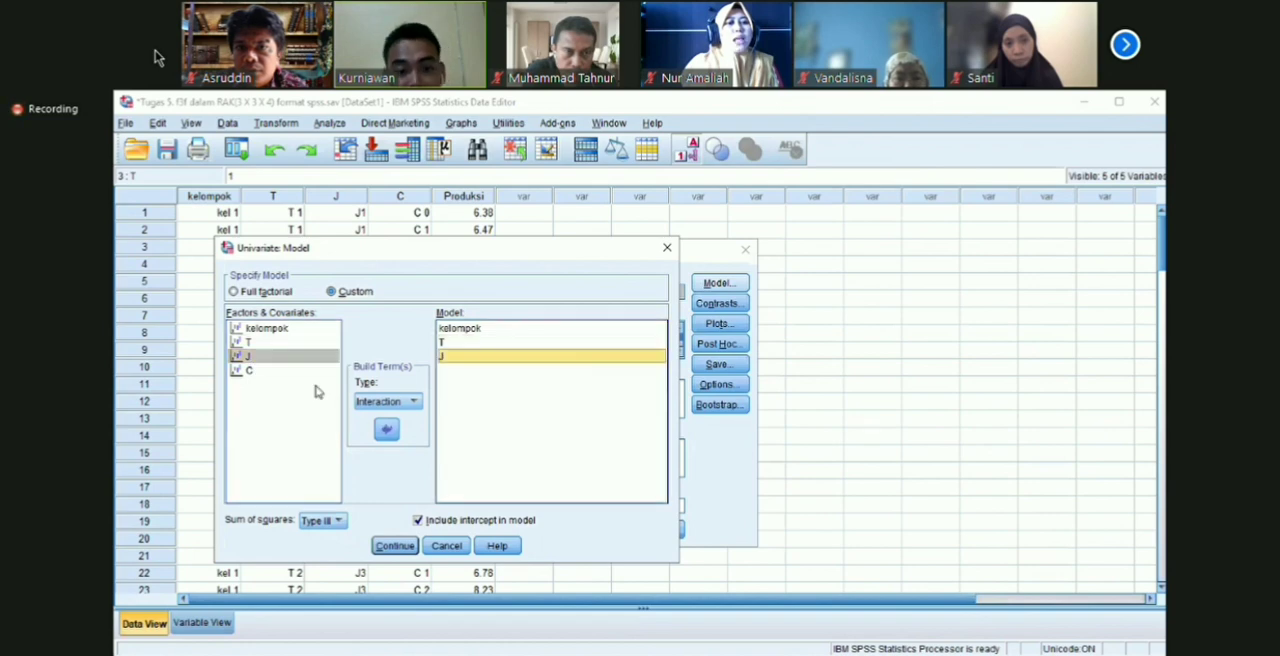
pyautogui.click(265, 371)
pyautogui.click(386, 429)
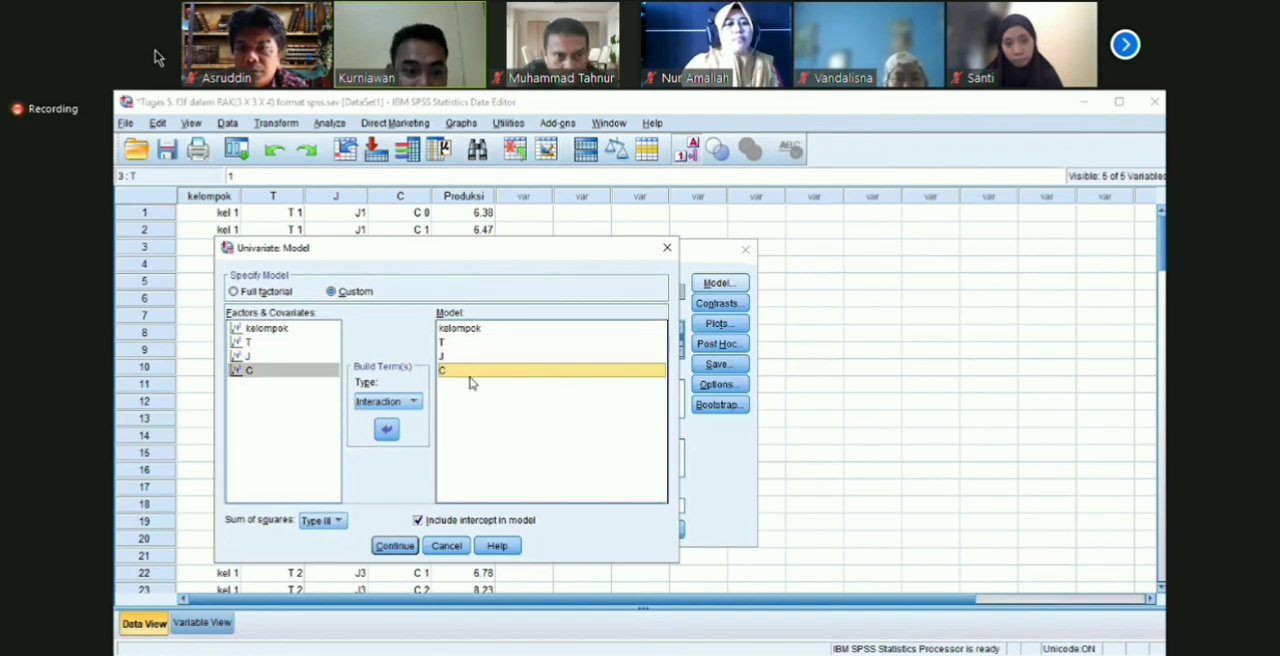
# Step: Add the two-way interaction terms J*T, C*T and C*J to the custom model
pyautogui.click(273, 345)
pyautogui.keyDown('ctrl'); pyautogui.click(262, 354); pyautogui.keyUp('ctrl')
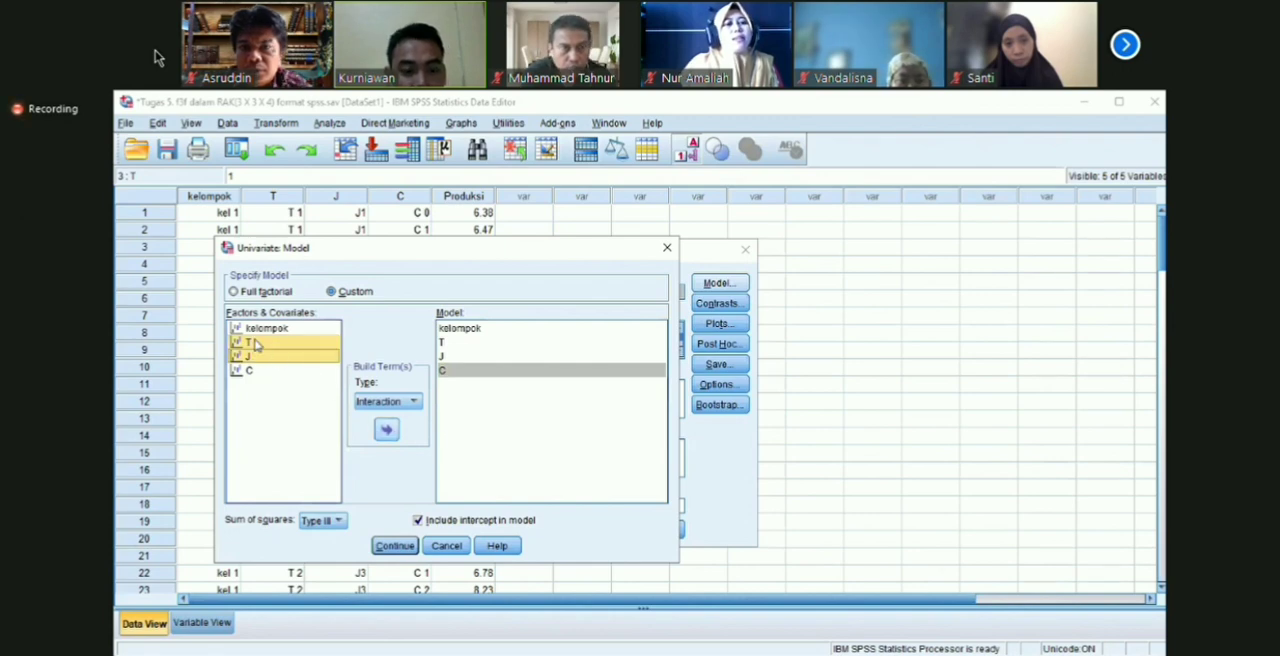
pyautogui.click(386, 429)
pyautogui.click(273, 343)
pyautogui.keyDown('ctrl'); pyautogui.click(274, 371); pyautogui.keyUp('ctrl')
pyautogui.click(386, 429)
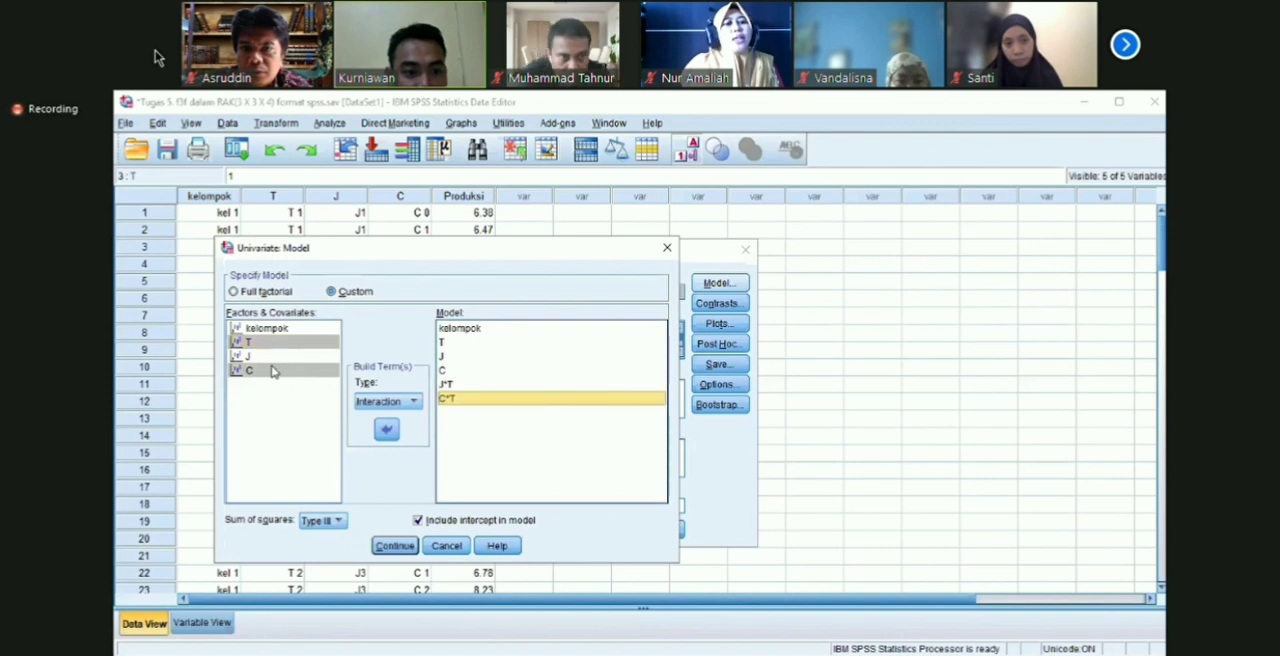
pyautogui.click(252, 356)
pyautogui.keyDown('ctrl'); pyautogui.click(263, 371); pyautogui.keyUp('ctrl')
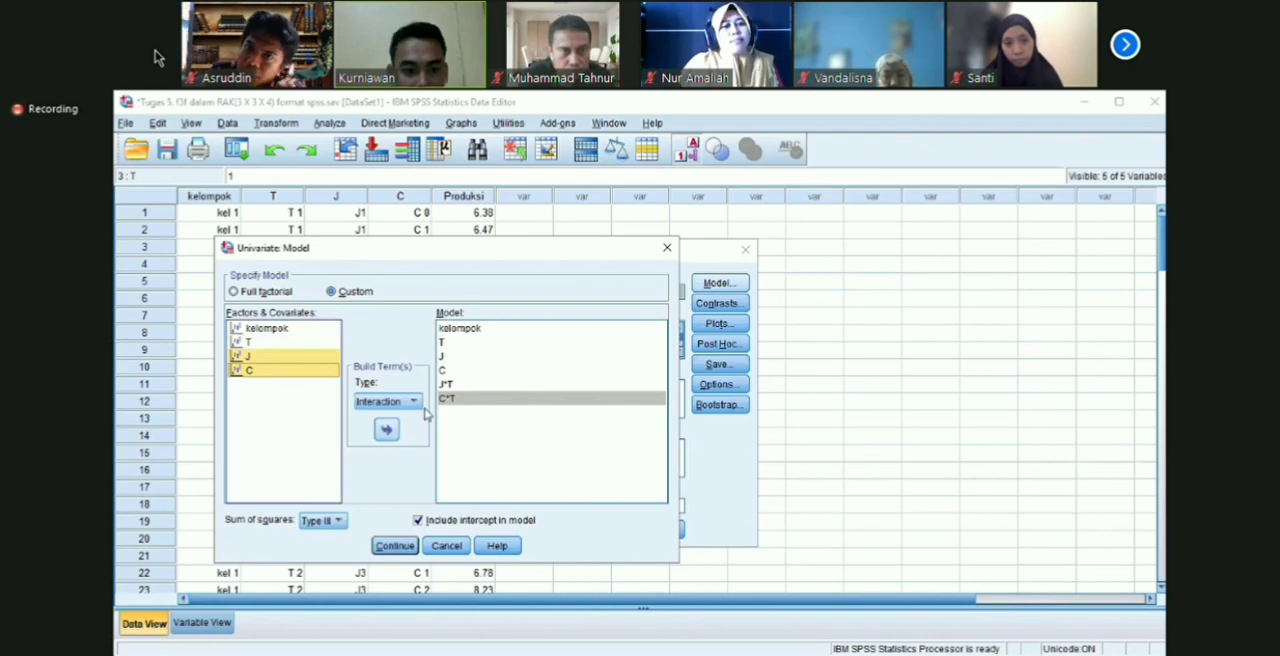
pyautogui.click(386, 429)
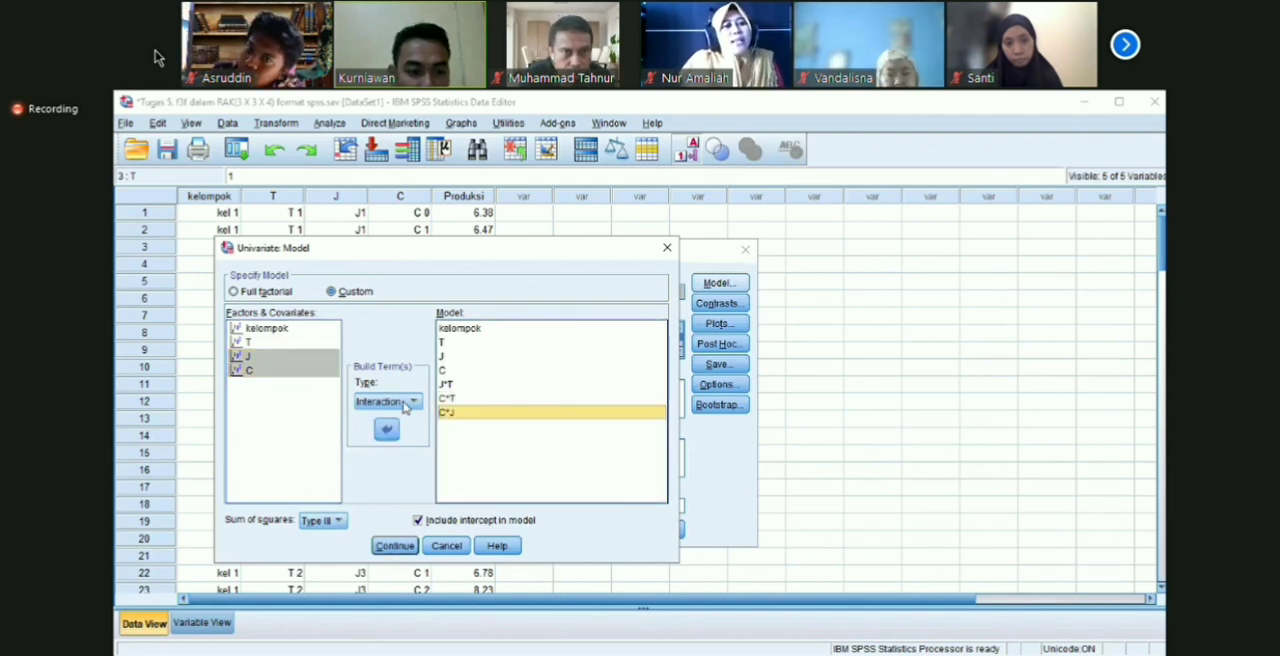
# Step: Add the three-way interaction C*J*T to the custom model and accept the model specification
pyautogui.click(265, 342)
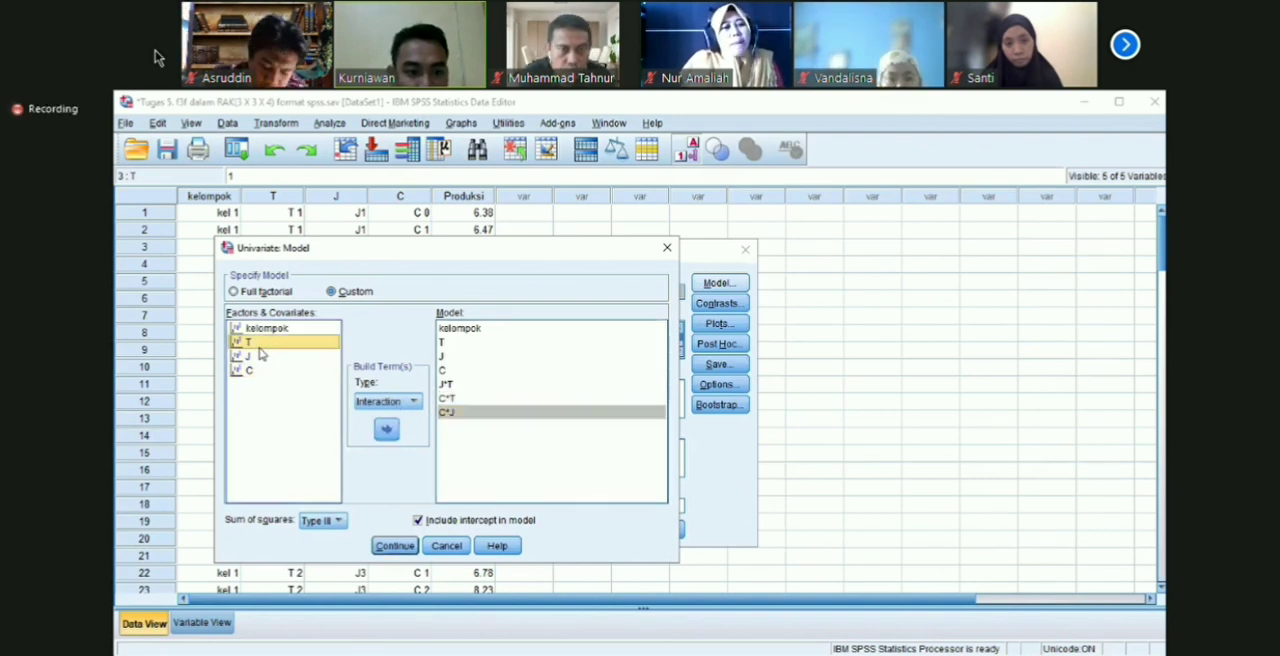
pyautogui.keyDown('ctrl'); pyautogui.click(268, 356); pyautogui.keyUp('ctrl')
pyautogui.keyDown('ctrl'); pyautogui.click(284, 372); pyautogui.keyUp('ctrl')
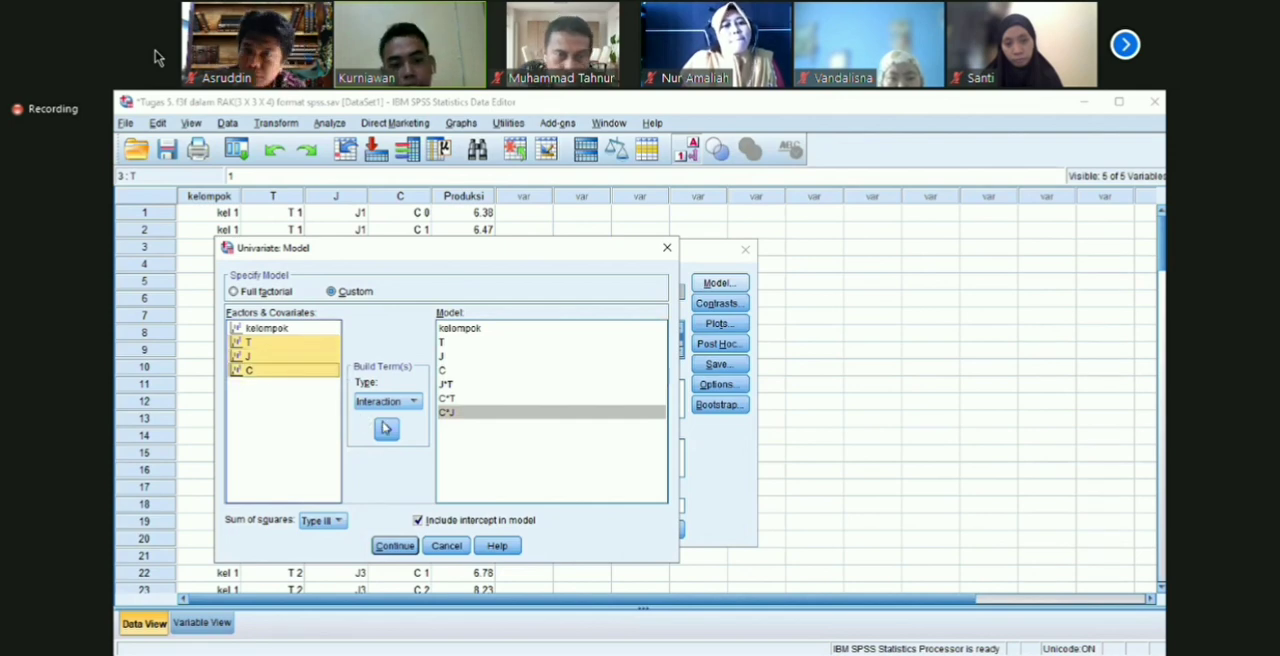
pyautogui.click(386, 429)
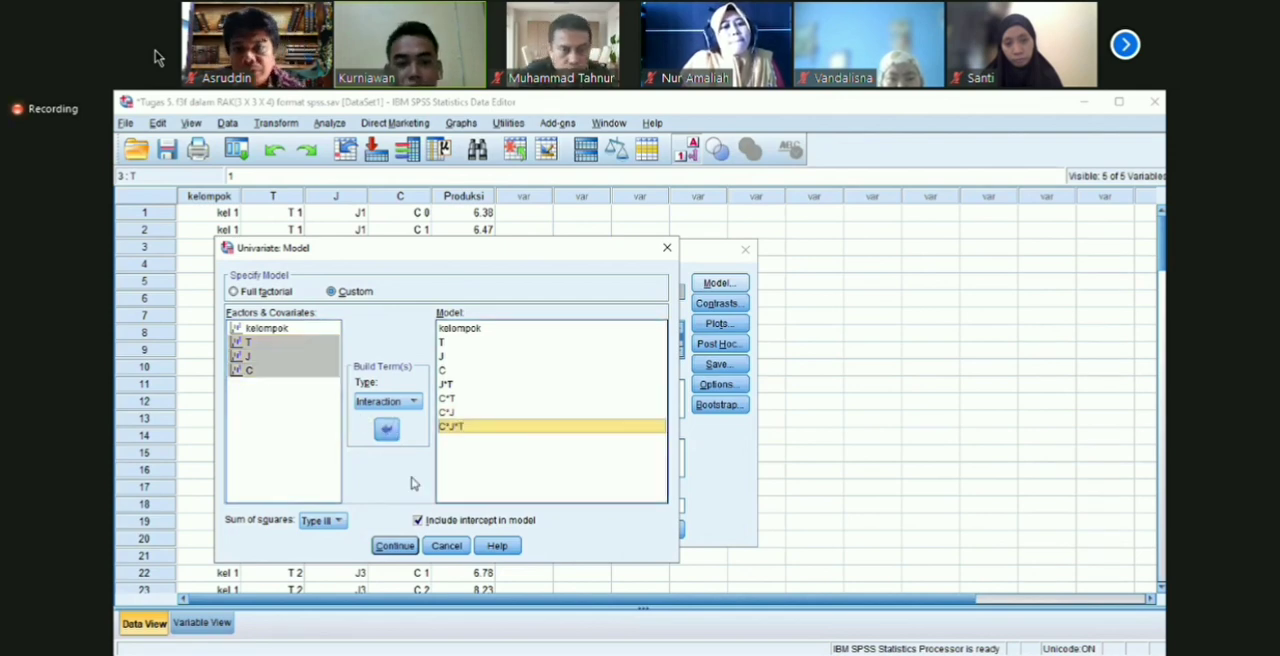
pyautogui.click(395, 546)
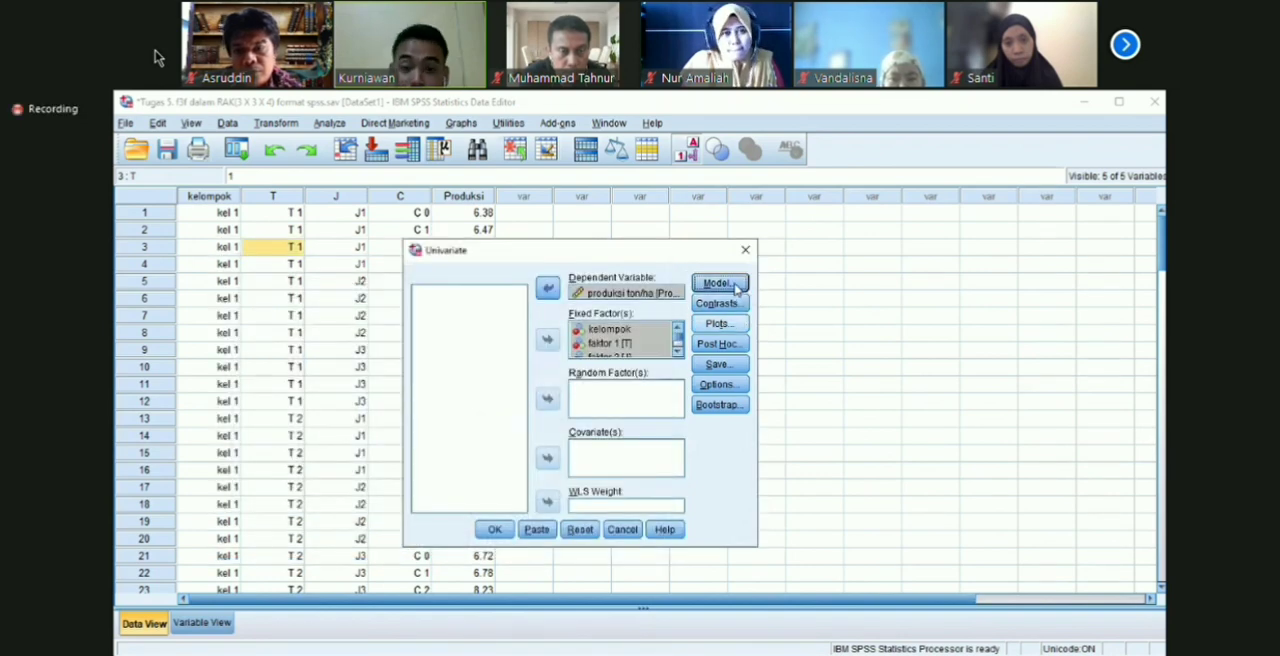
# Step: Set up post hoc comparisons for factors T, J and C using the LSD test
pyautogui.click(737, 340)
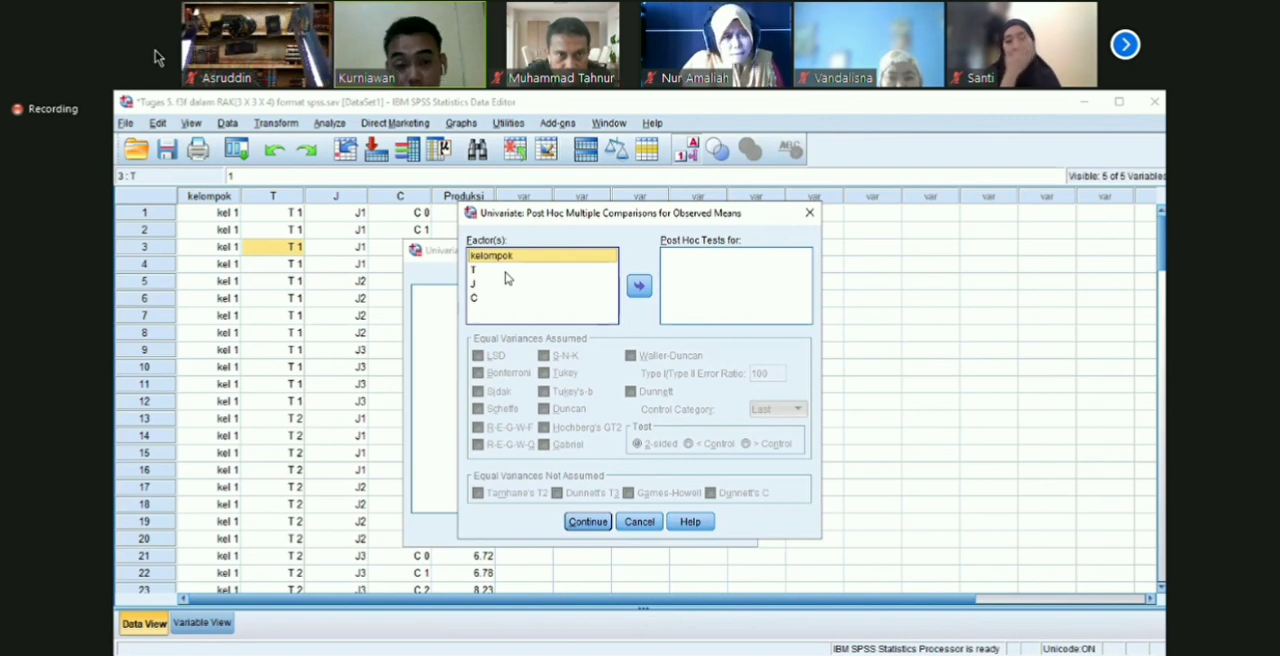
pyautogui.moveTo(494, 270); pyautogui.dragTo(492, 298)
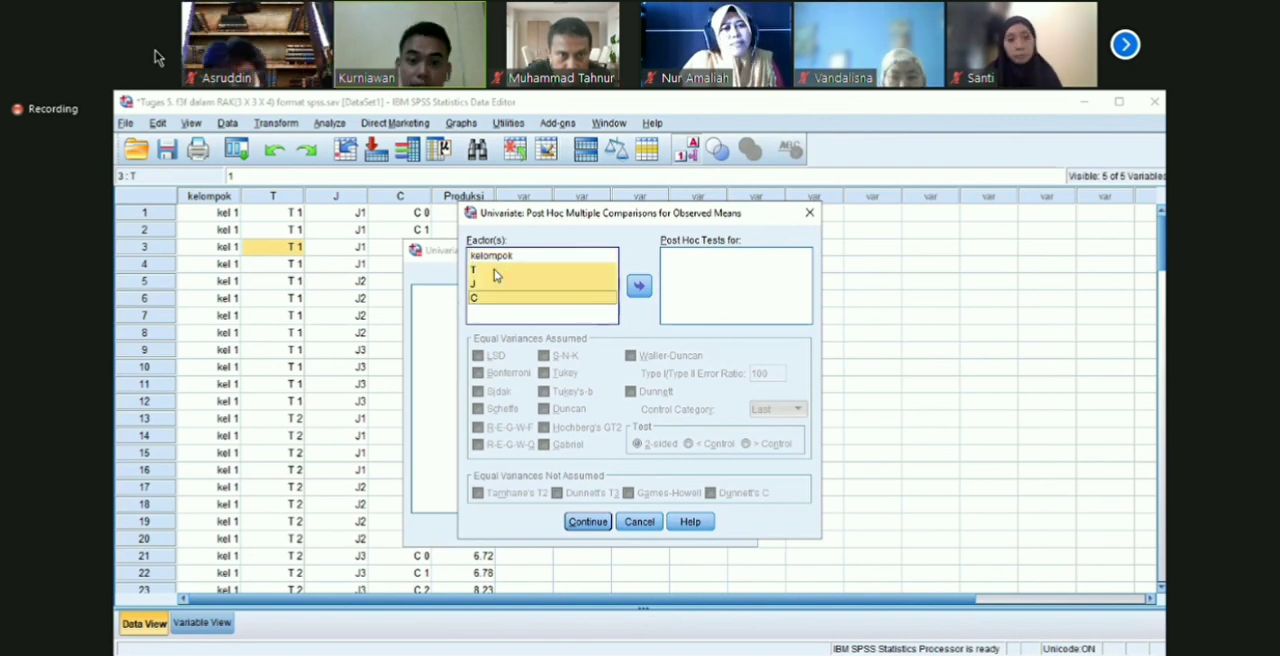
pyautogui.click(637, 290)
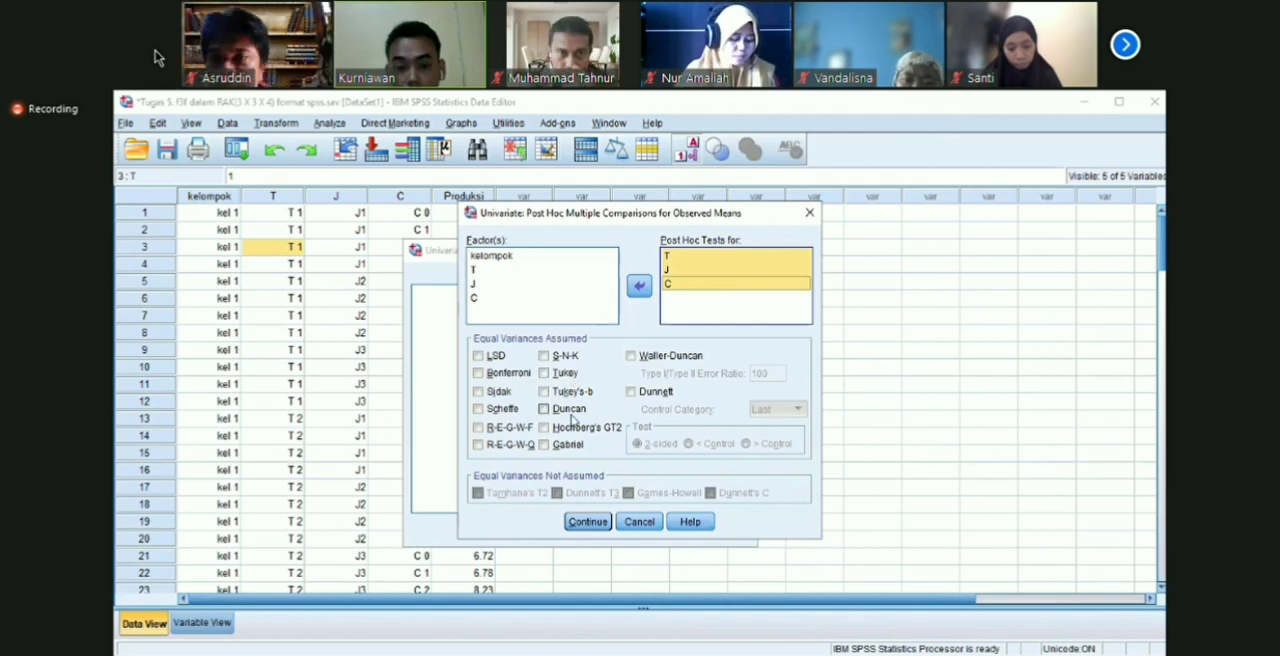
pyautogui.click(484, 357)
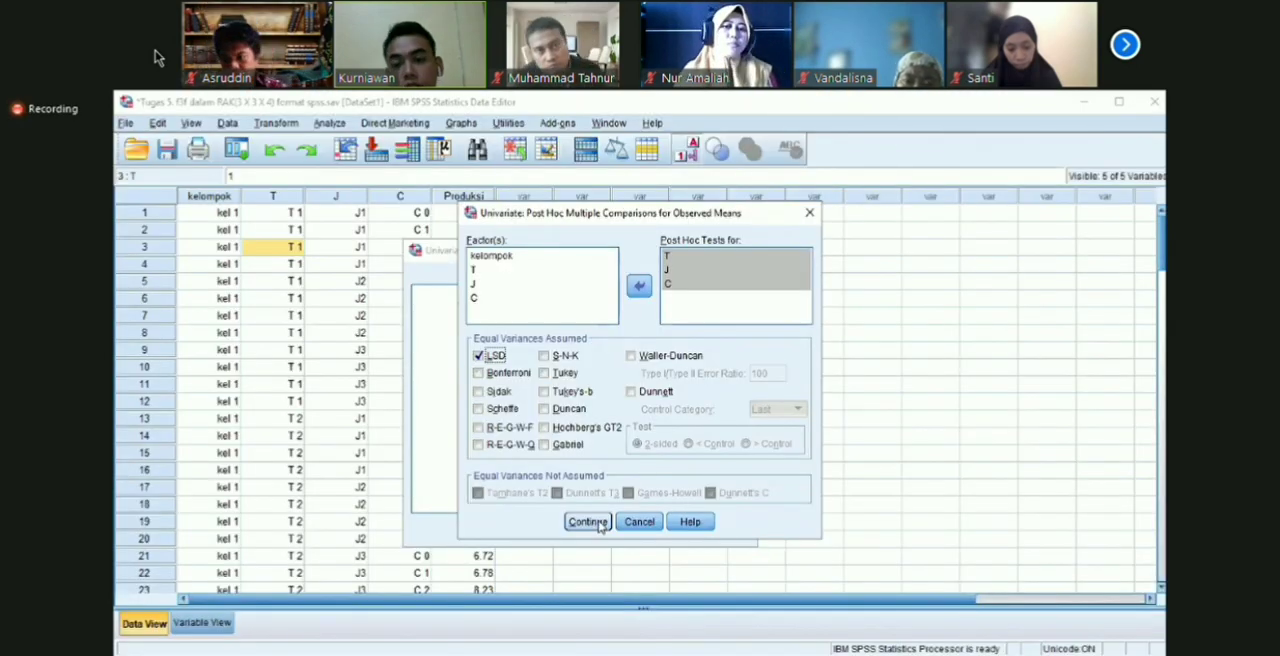
# Step: Accept the LSD post hoc settings and run the univariate analysis for produksi ton/ha
pyautogui.click(588, 522)
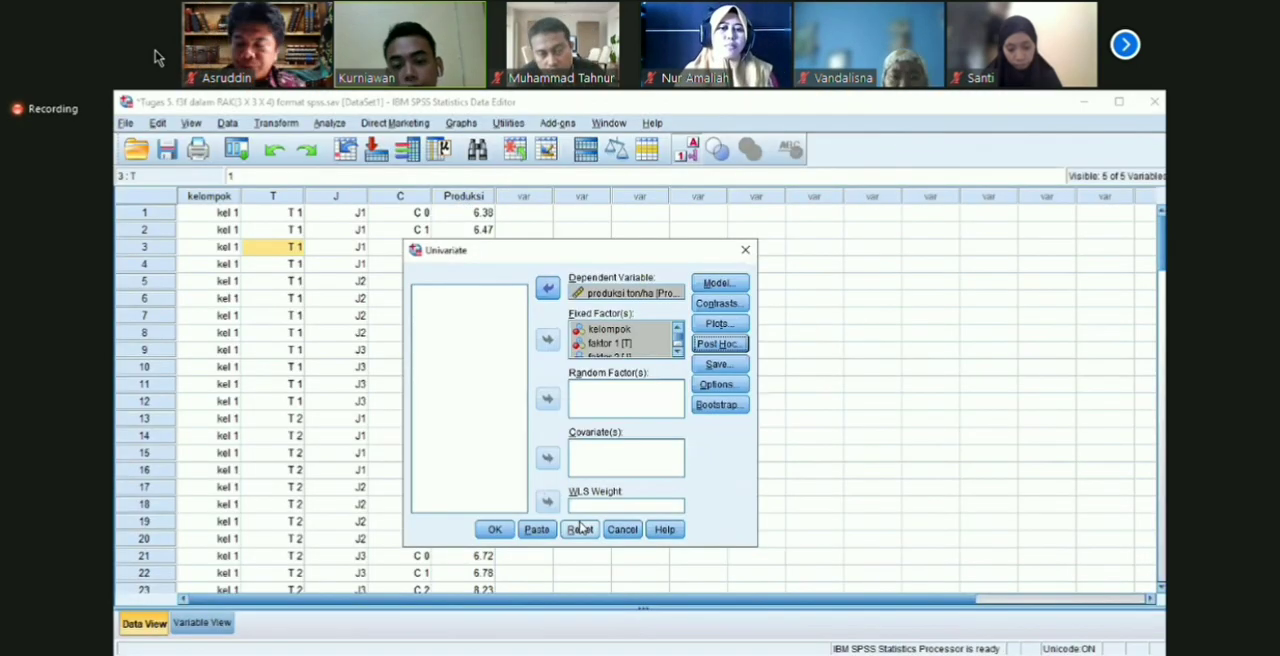
pyautogui.click(494, 531)
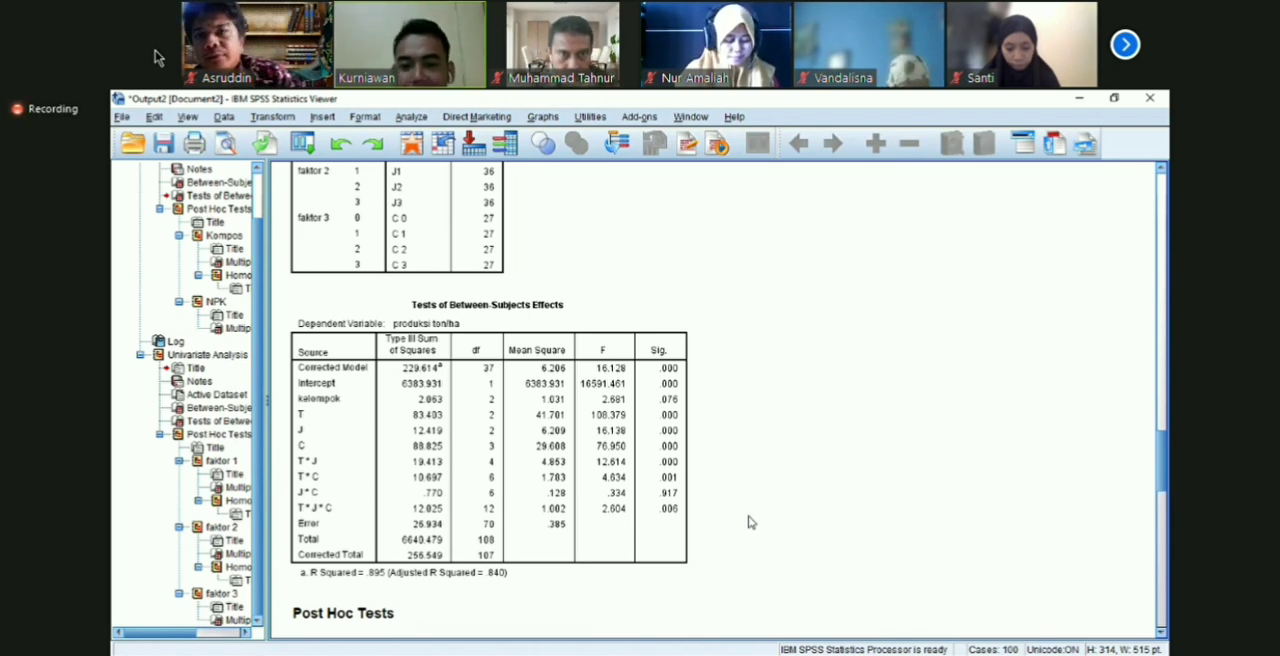
pyautogui.click(667, 356)
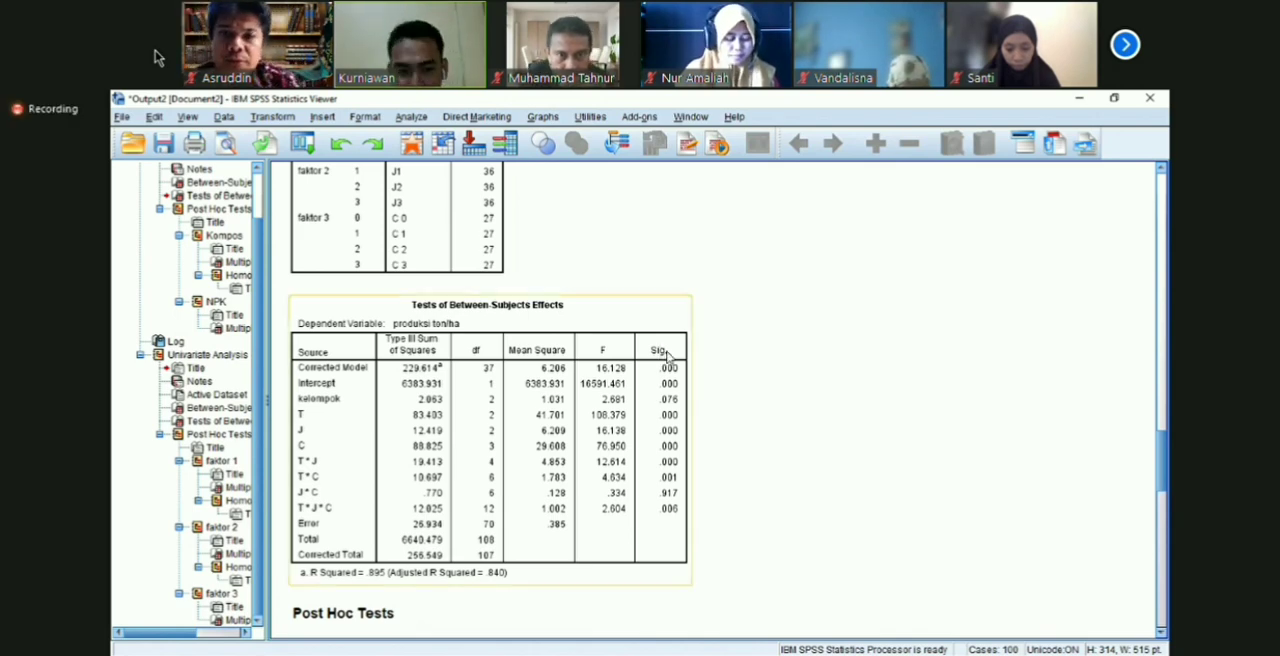
pyautogui.click(709, 520)
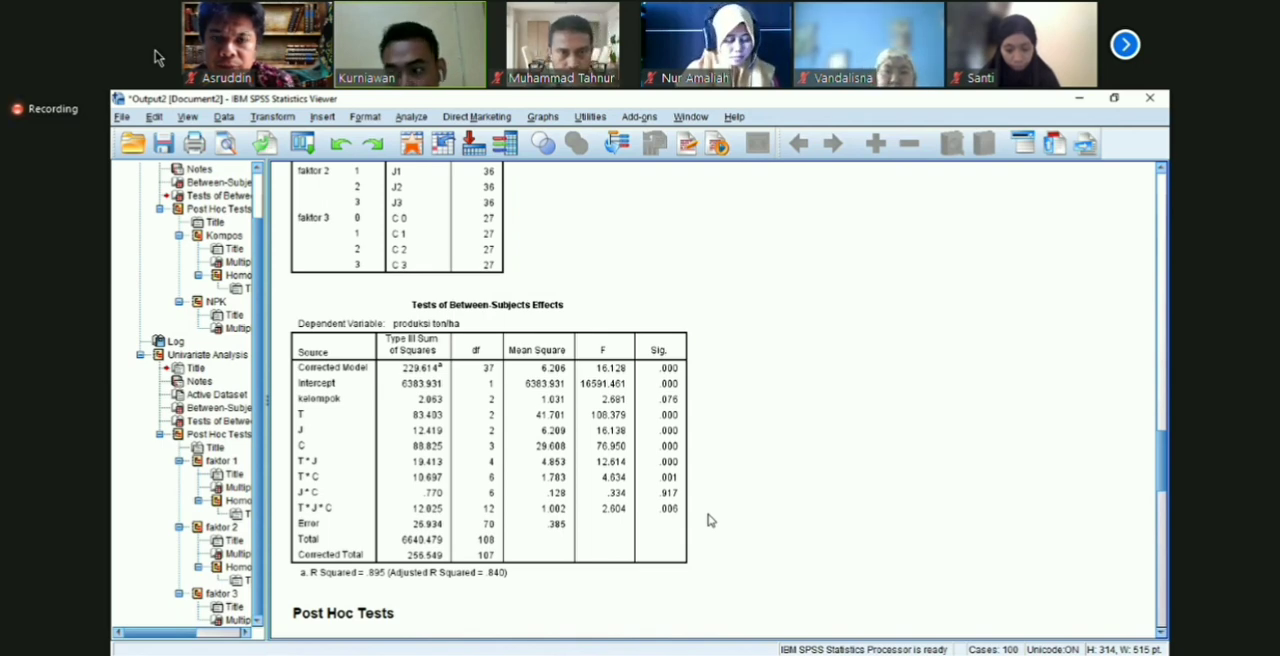
pyautogui.click(1124, 45)
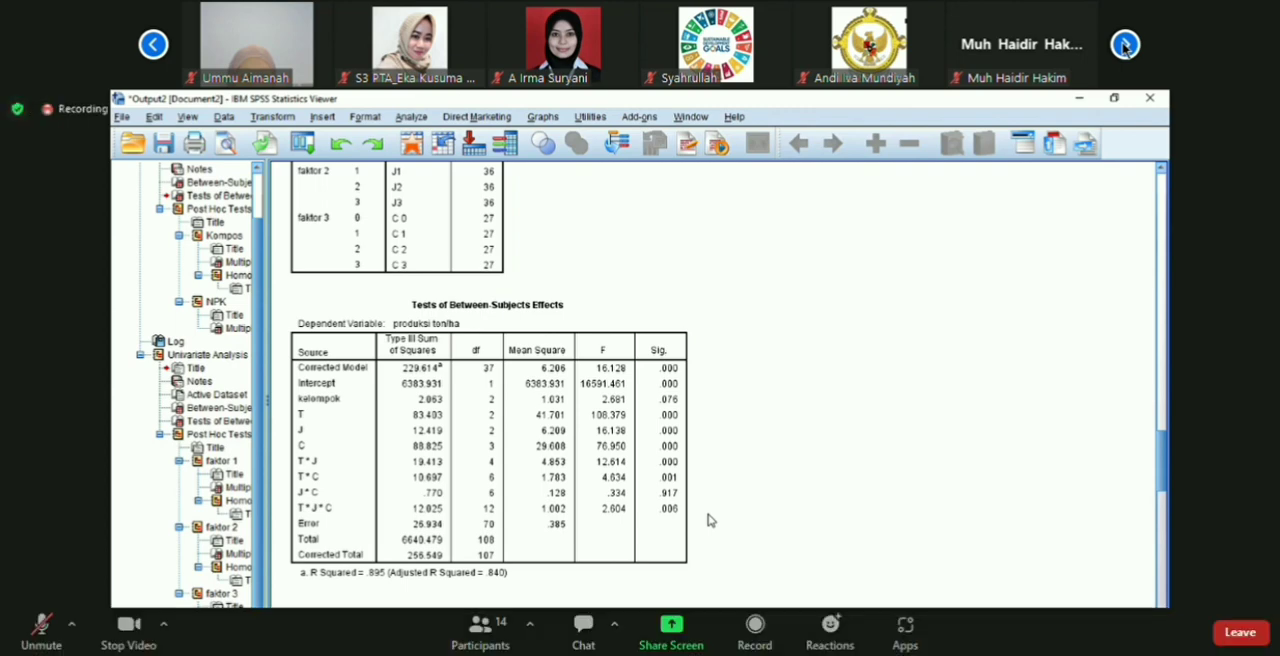
pyautogui.click(1125, 44)
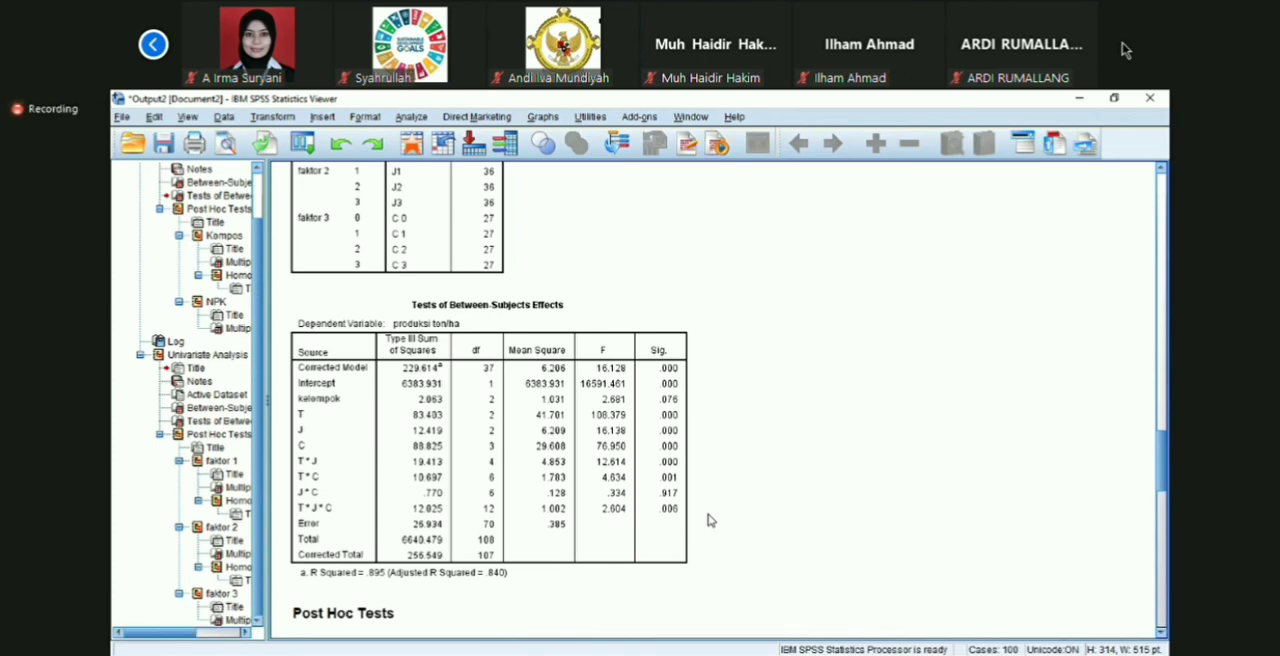
pyautogui.click(533, 424)
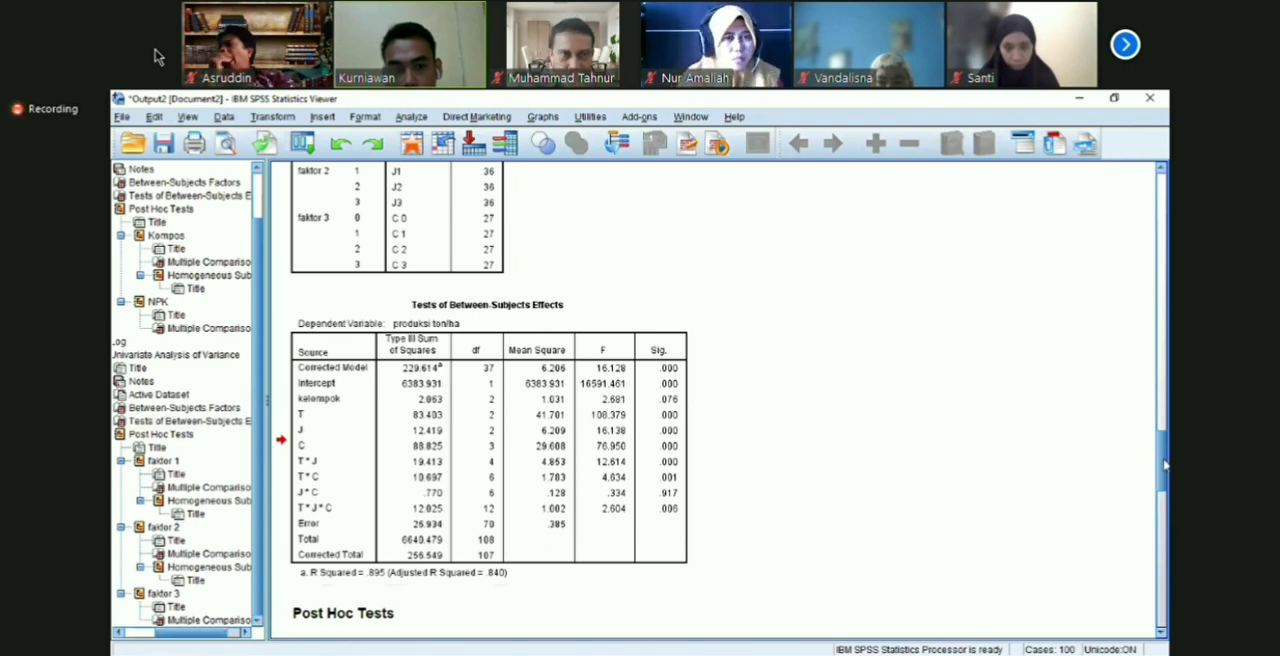
# Step: Review the LSD multiple comparisons for the factors and the Tests of Between-Subjects Effects table in the output
pyautogui.moveTo(1165, 464); pyautogui.dragTo(1165, 474)
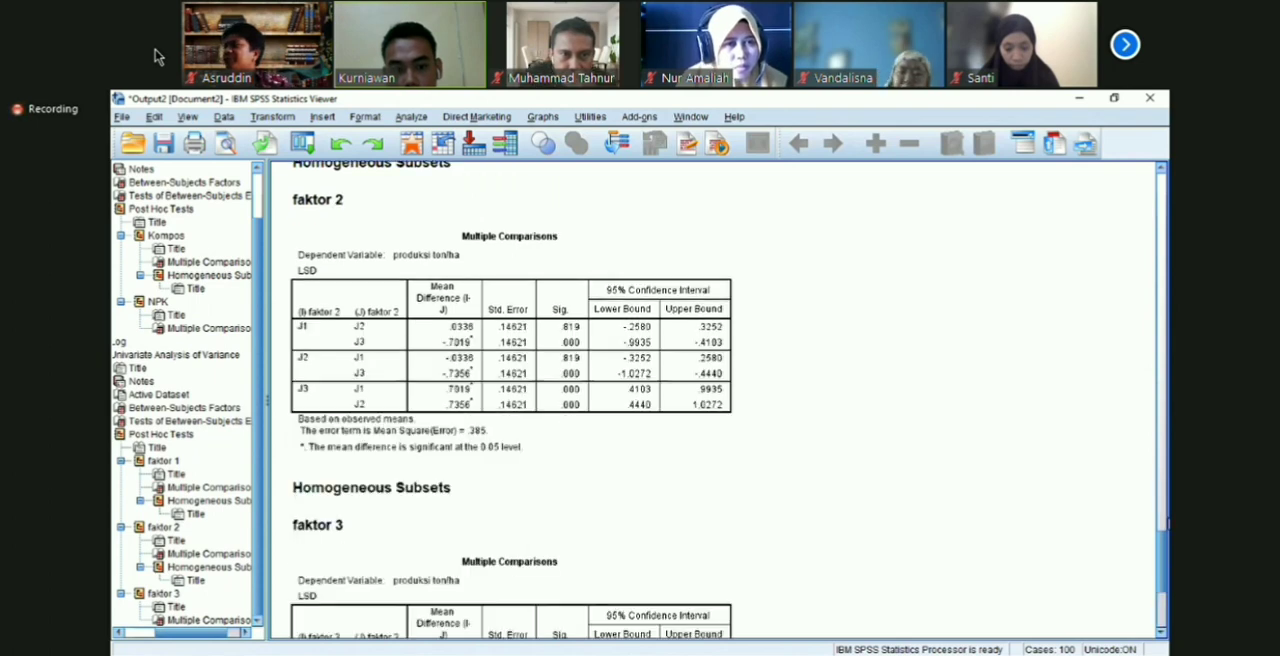
pyautogui.scroll(1, 714, 400)
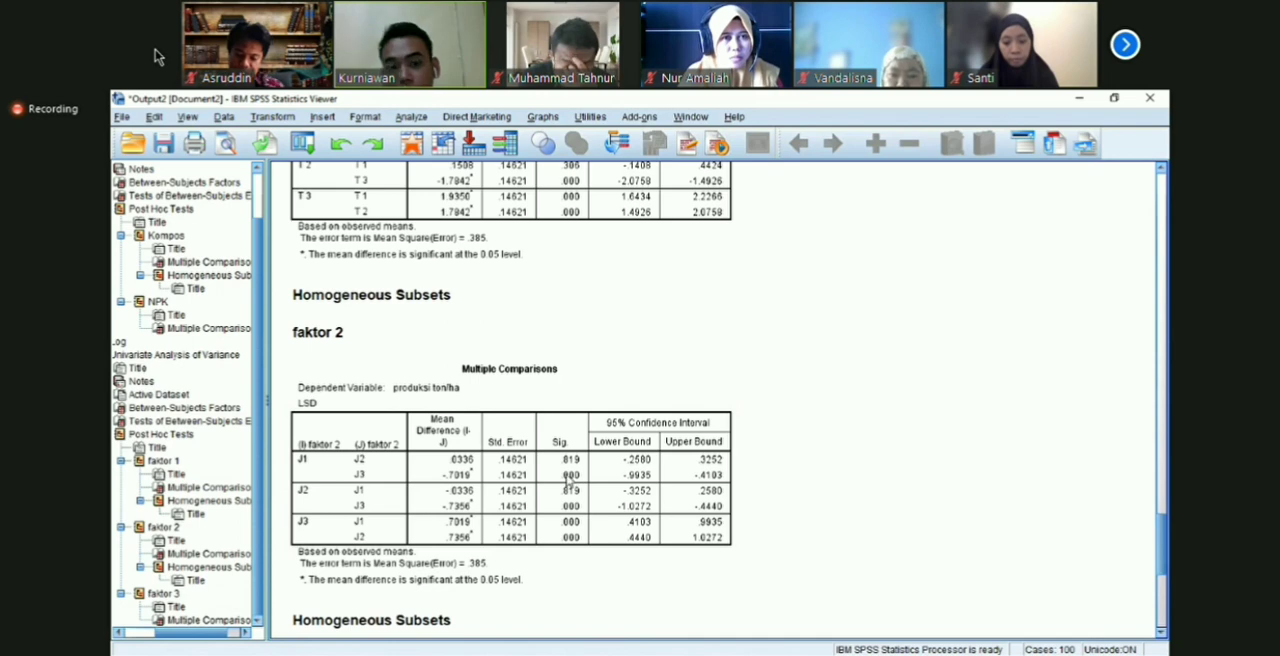
pyautogui.scroll(10, 501, 474)
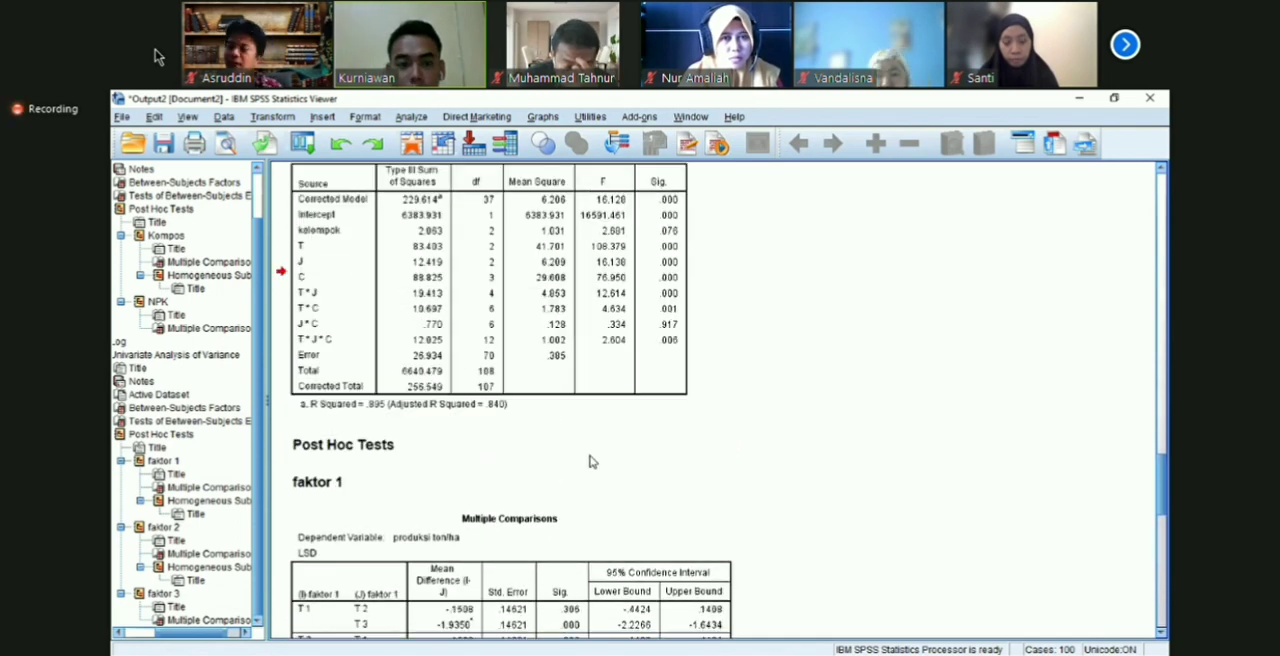
pyautogui.scroll(1, 1086, 454)
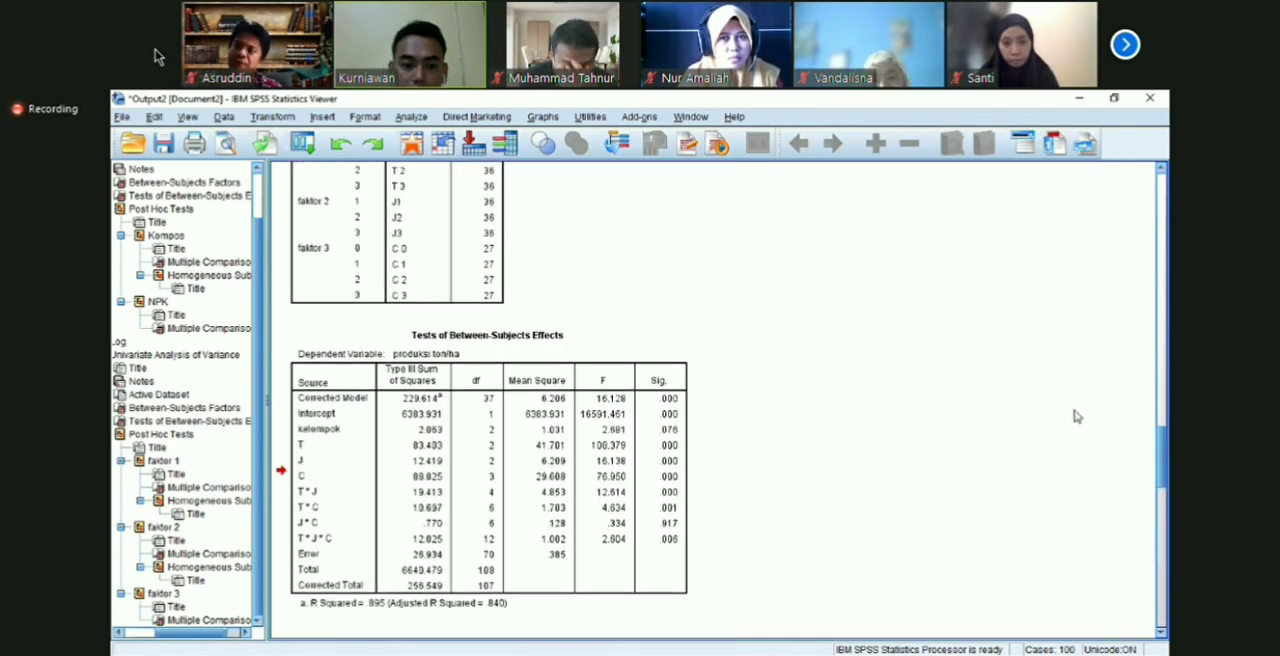
pyautogui.scroll(-1, 1076, 416)
pyautogui.scroll(-4, 715, 400)
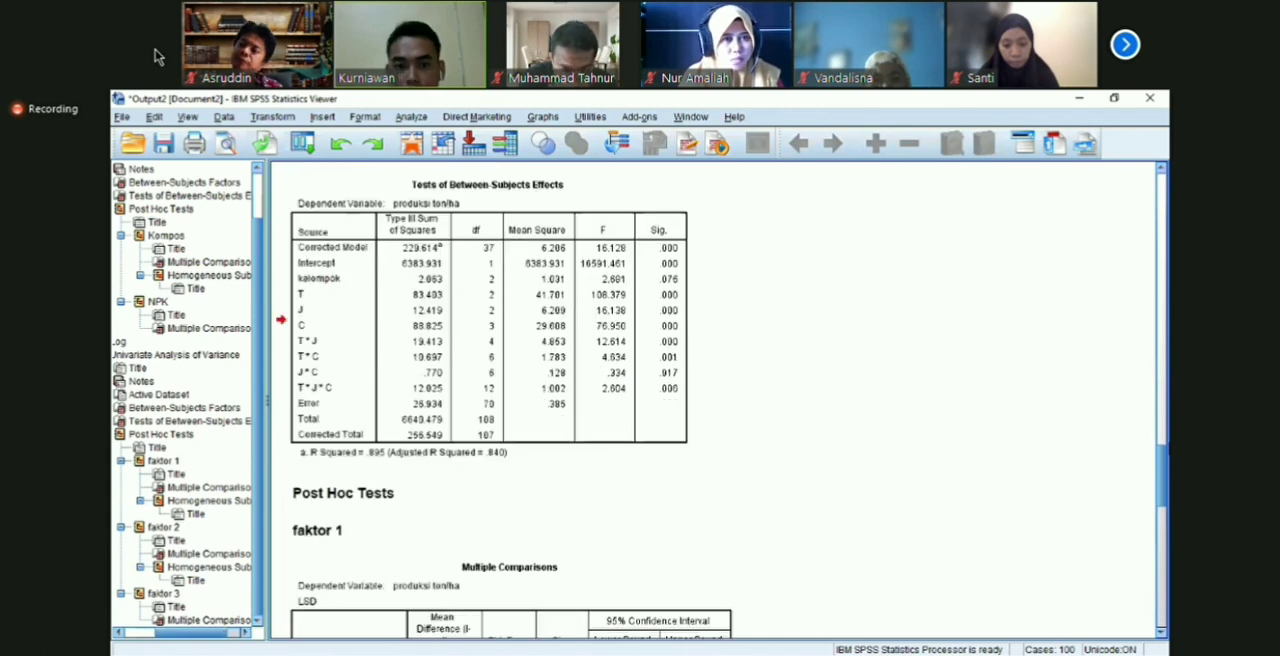
# Step: Select the Tests of Between-Subjects Effects table in the output and switch to the Excel sheet 3 X 3 X 4produksi perhektar
pyautogui.rightClick(604, 393)
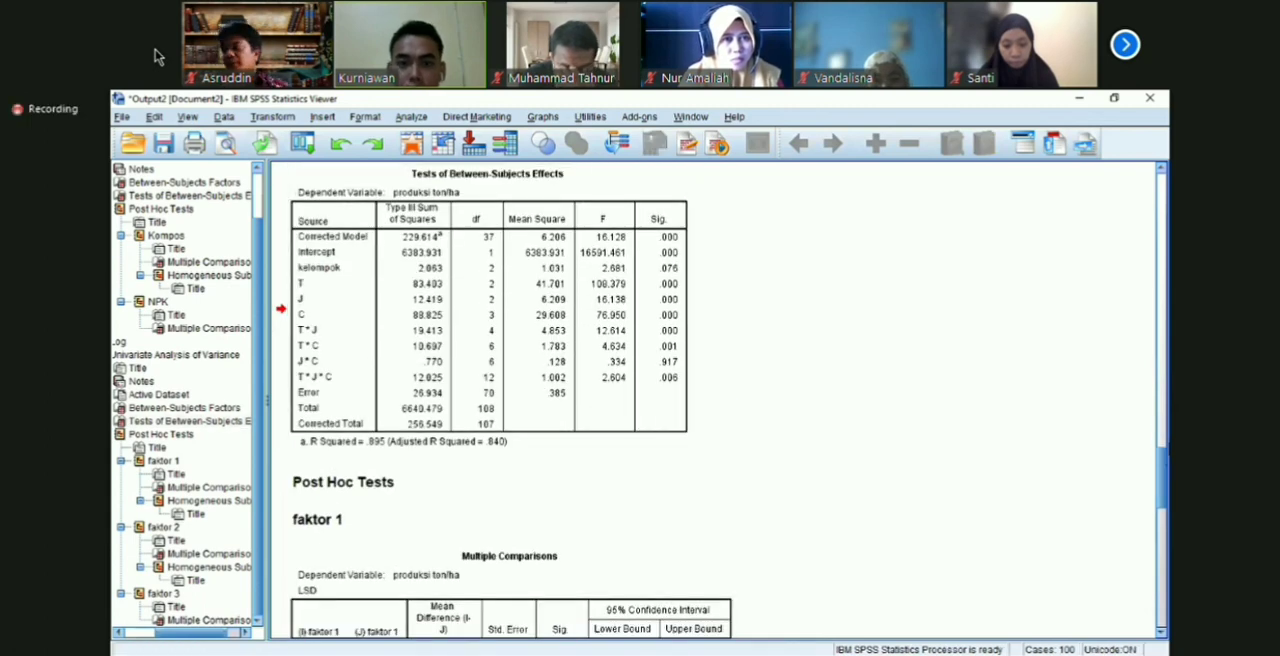
pyautogui.rightClick(576, 189)
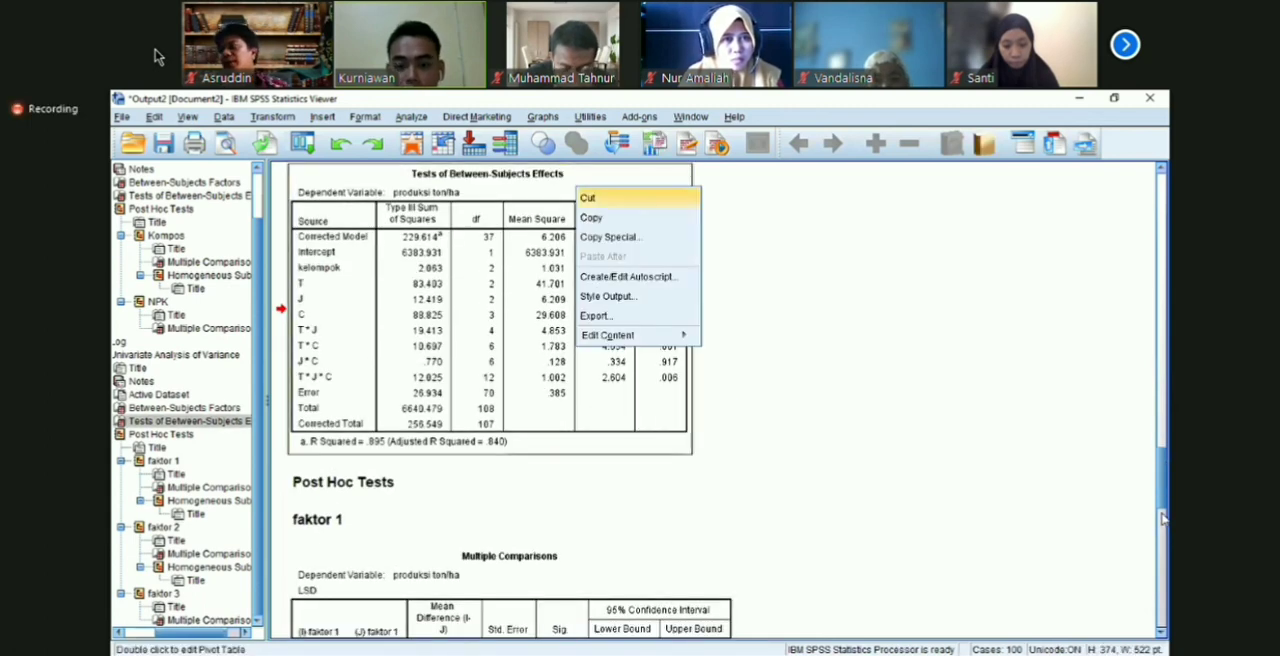
pyautogui.press('Escape')
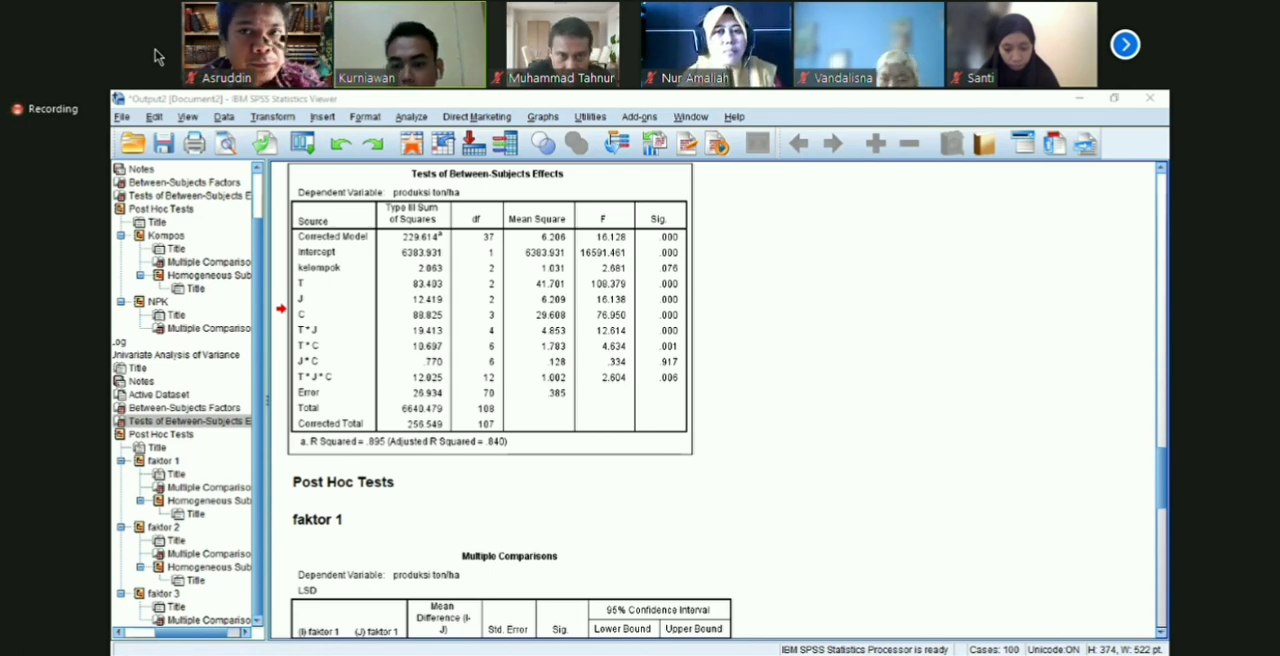
pyautogui.hotkey('alt', 'Tab')
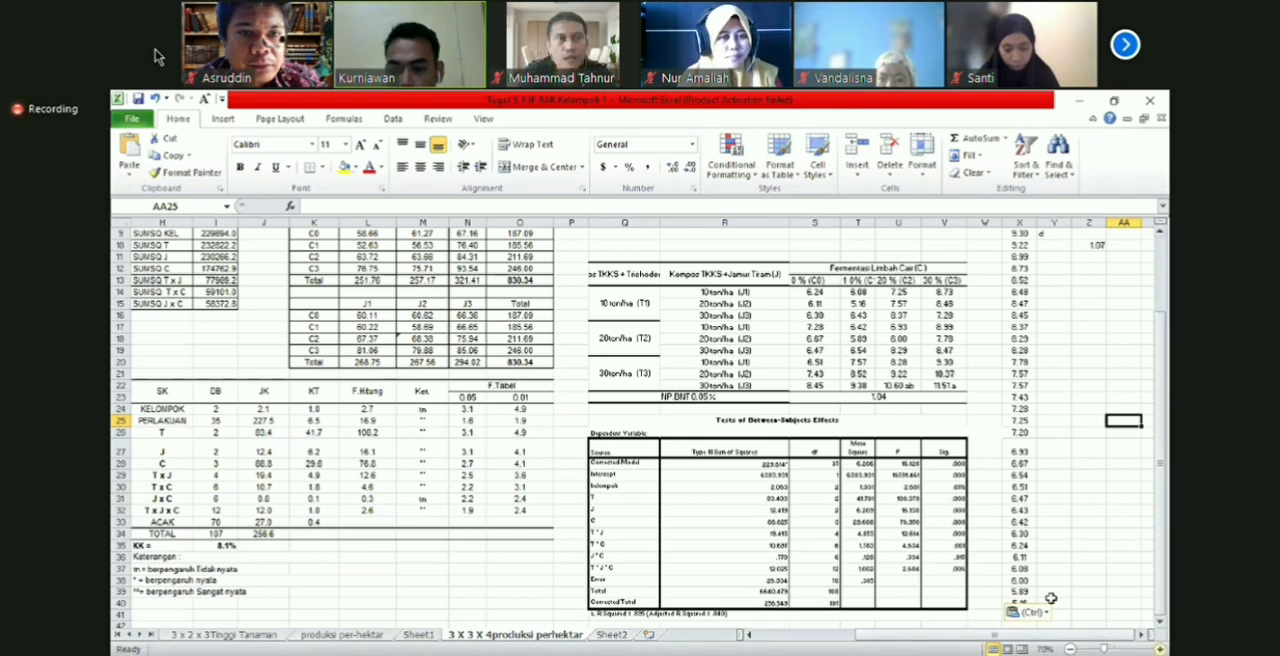
# Step: Beside the Sig. column of the Between-Subjects table, mark kelompok as TN and T, J, C, T*J and T*C as **
pyautogui.scroll(1, 1043, 605)
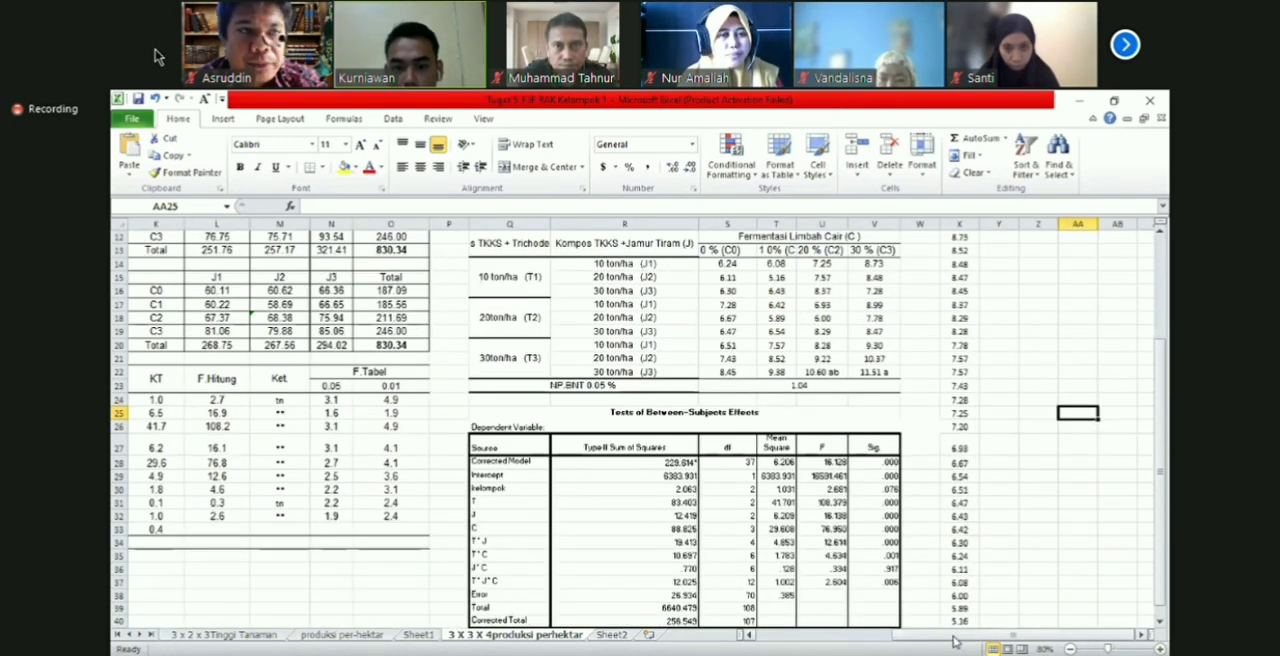
pyautogui.moveTo(955, 641)
pyautogui.mouseDown()
pyautogui.moveTo(918, 643)
pyautogui.moveTo(931, 644)
pyautogui.mouseUp()
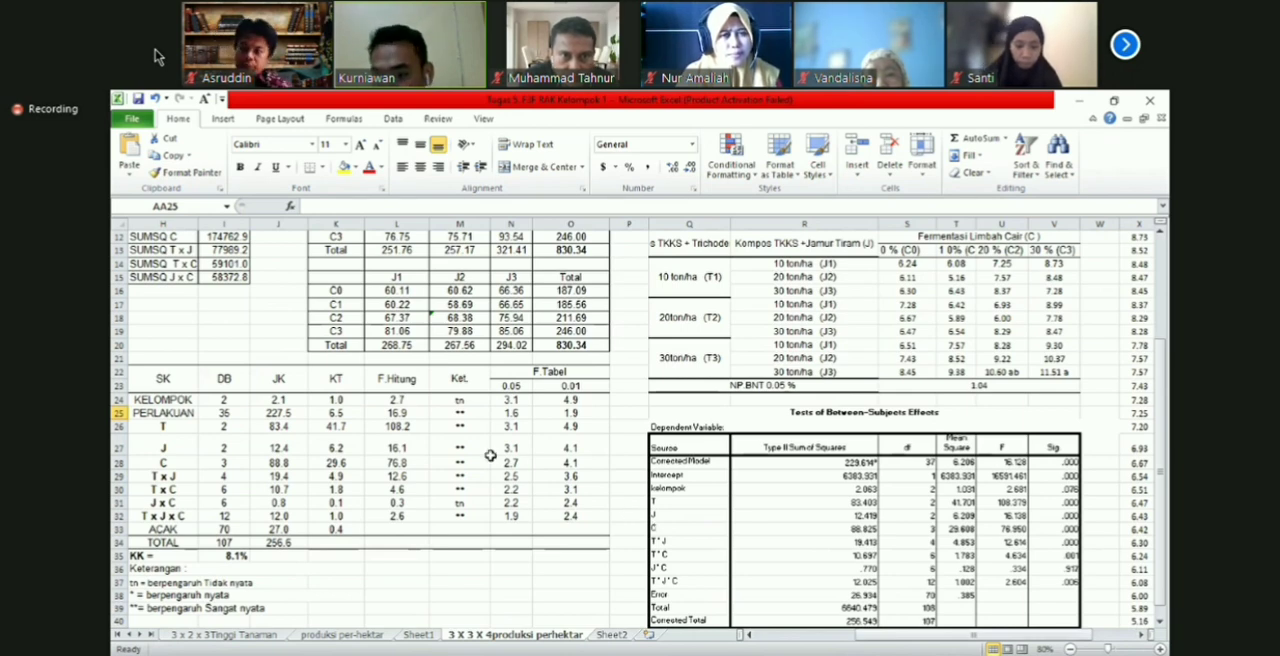
pyautogui.click(1097, 490)
pyautogui.write('TN')
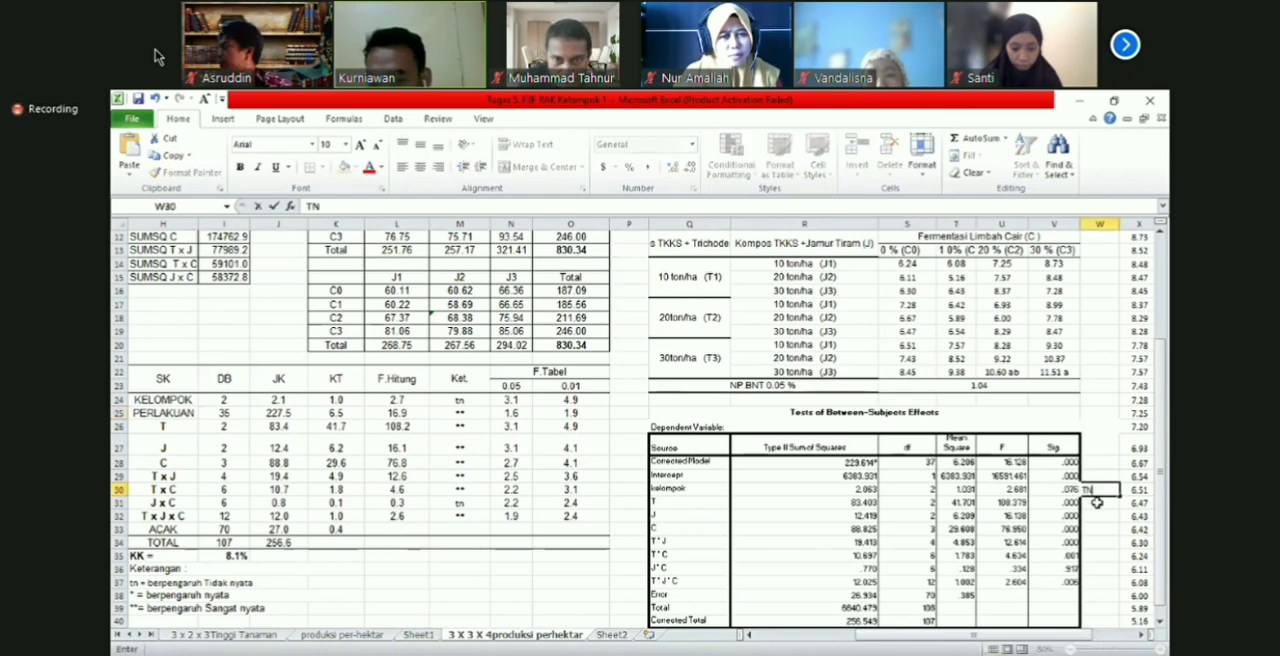
pyautogui.press('Return')
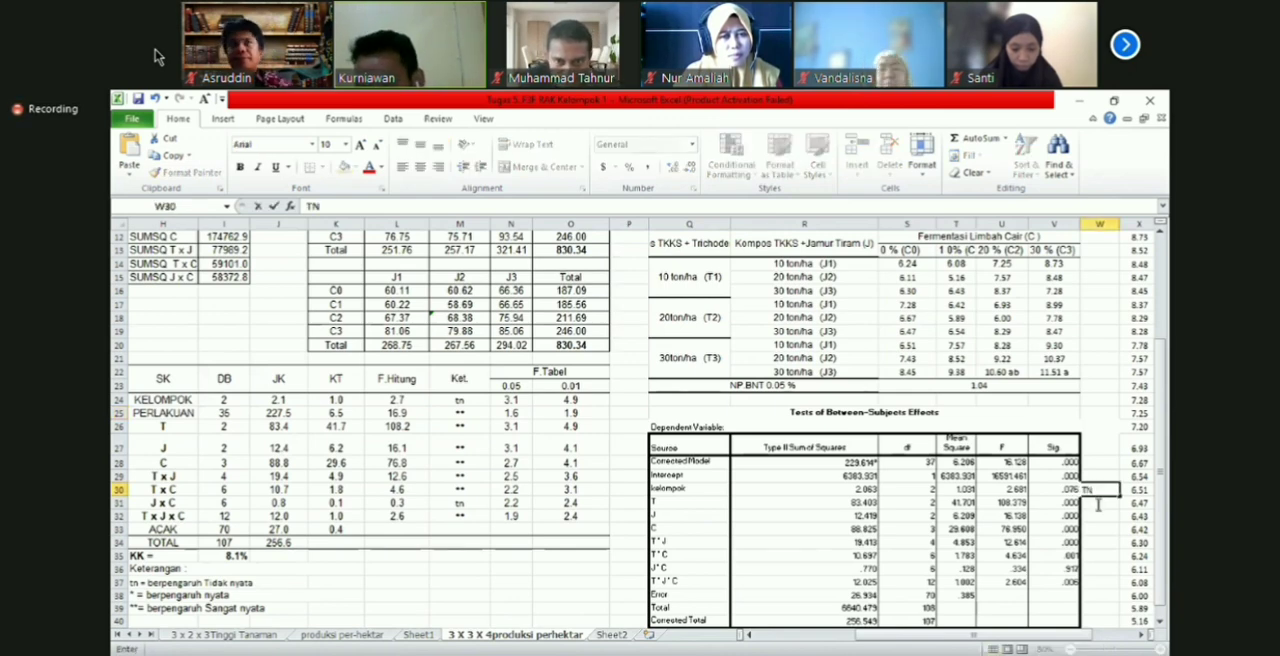
pyautogui.write('**')
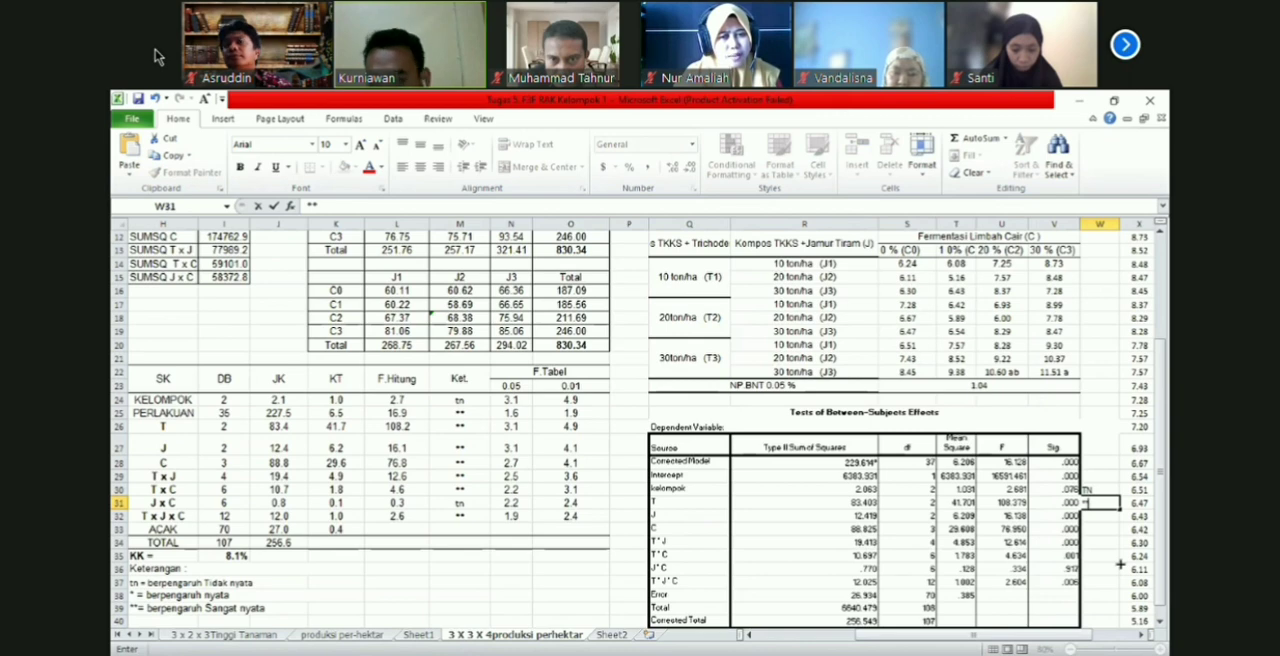
pyautogui.moveTo(1120, 509); pyautogui.dragTo(1120, 565)
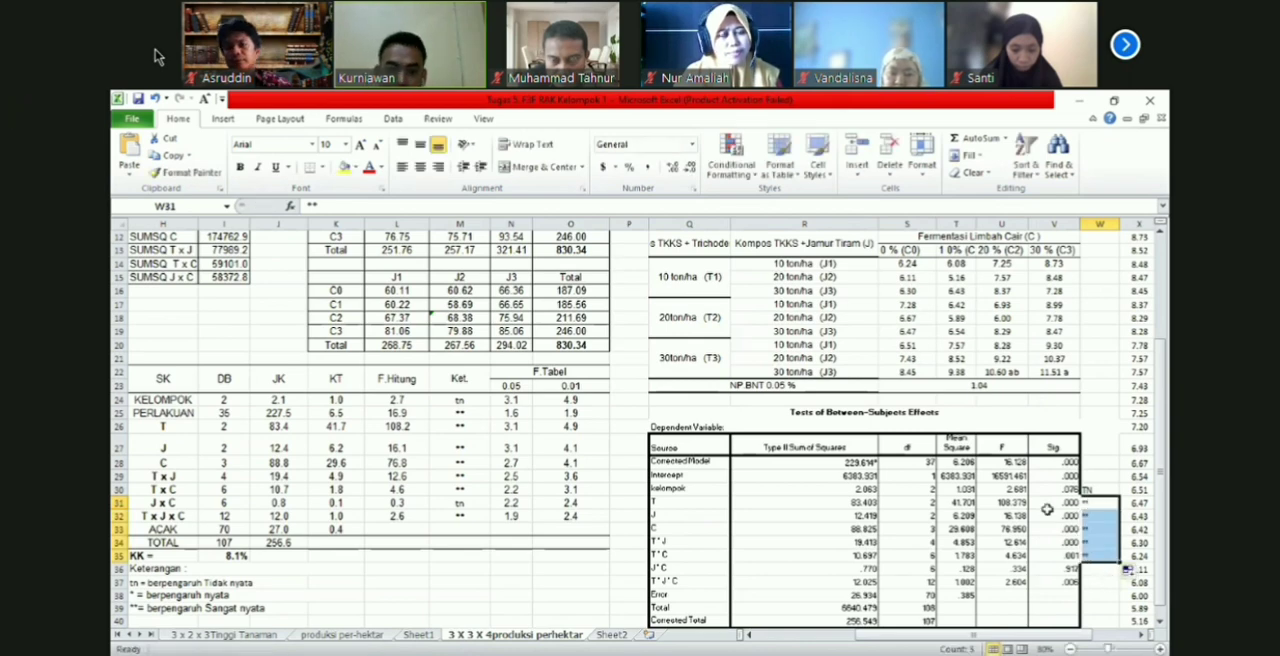
# Step: Mark the J*C interaction as TN and the T*J*C interaction as ** beside the Sig. column
pyautogui.press('Down')
pyautogui.press('Down')
pyautogui.press('Down')
pyautogui.press('Down')
pyautogui.press('Down')
pyautogui.write('TN')
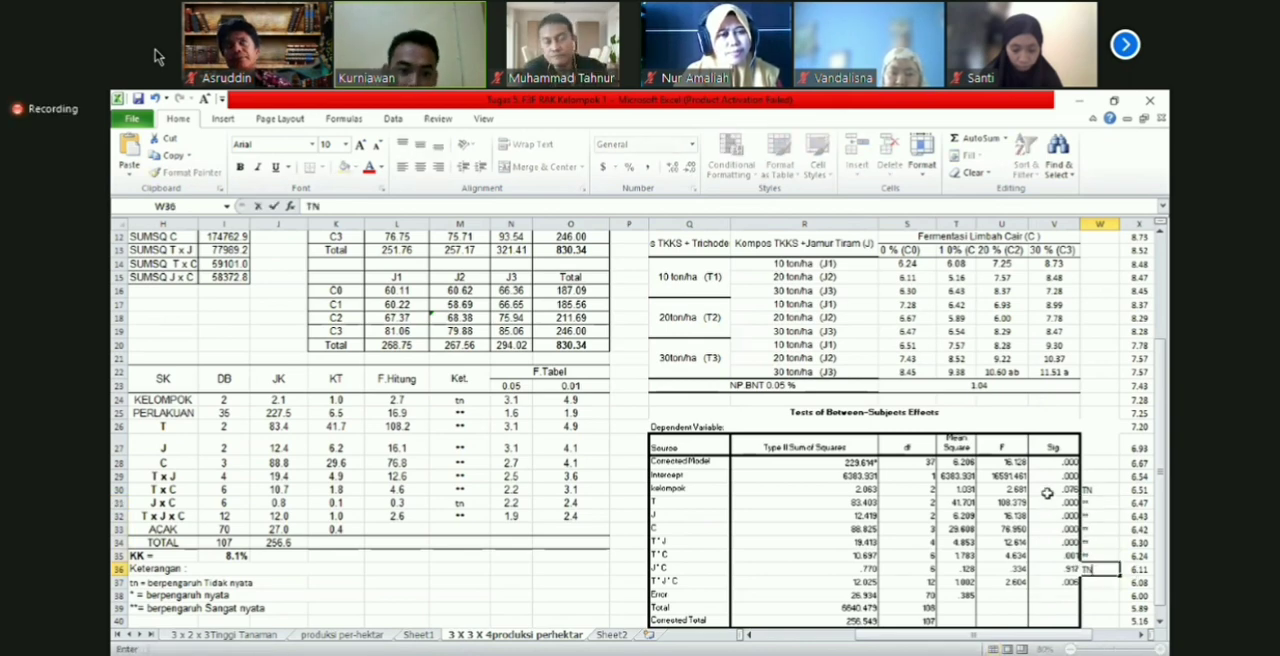
pyautogui.click(1100, 386)
# Step: Make the Ket. column of the manual ANOVA table and the significance marks in W28:W37 bold
pyautogui.moveTo(460, 380); pyautogui.dragTo(460, 530)
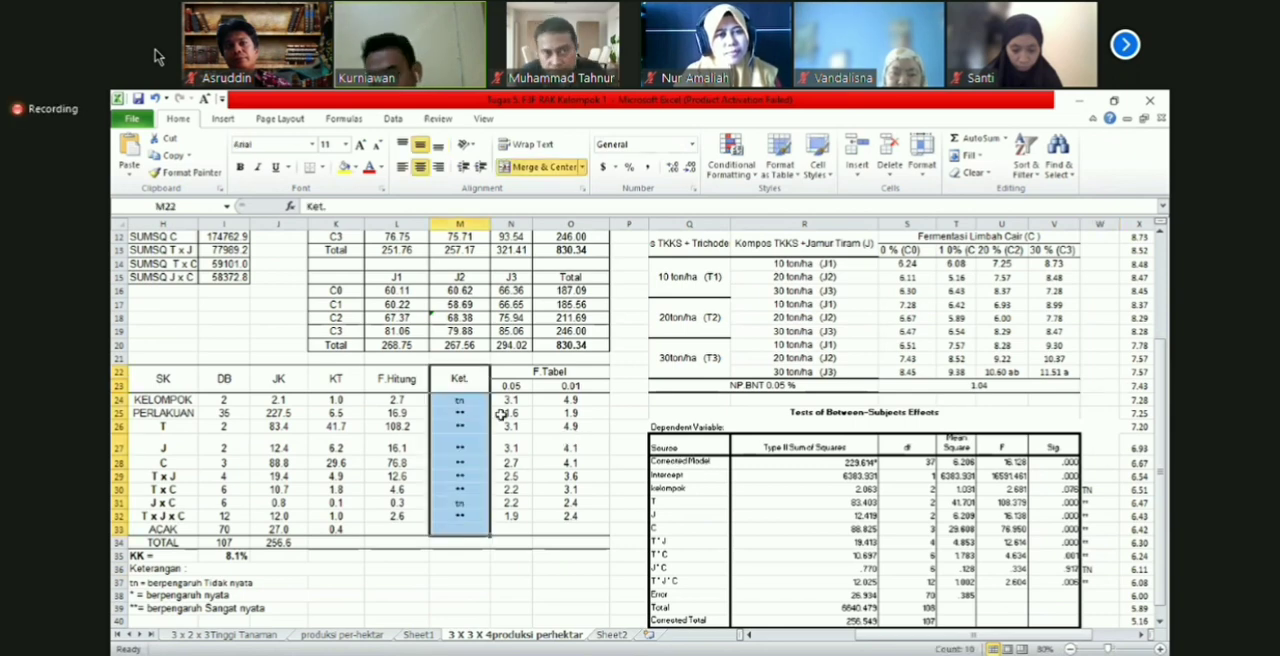
pyautogui.hotkey('ctrl', 'b')
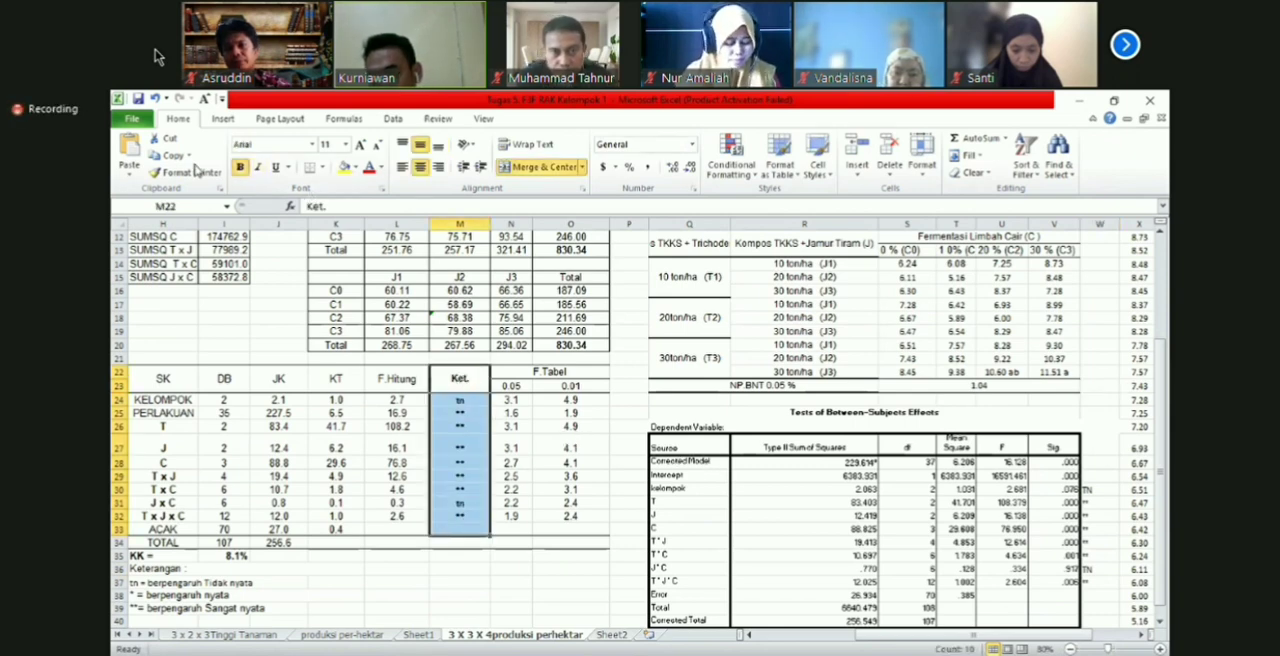
pyautogui.moveTo(1100, 463); pyautogui.dragTo(1100, 543)
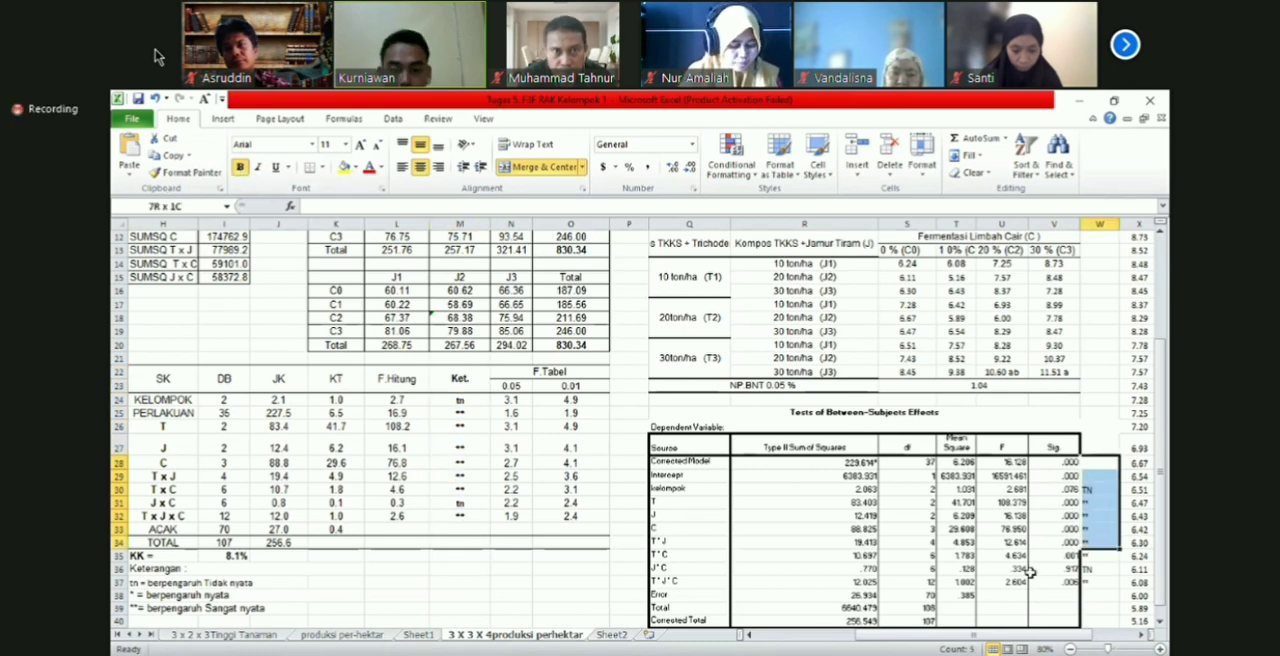
pyautogui.moveTo(1030, 571); pyautogui.dragTo(1100, 582)
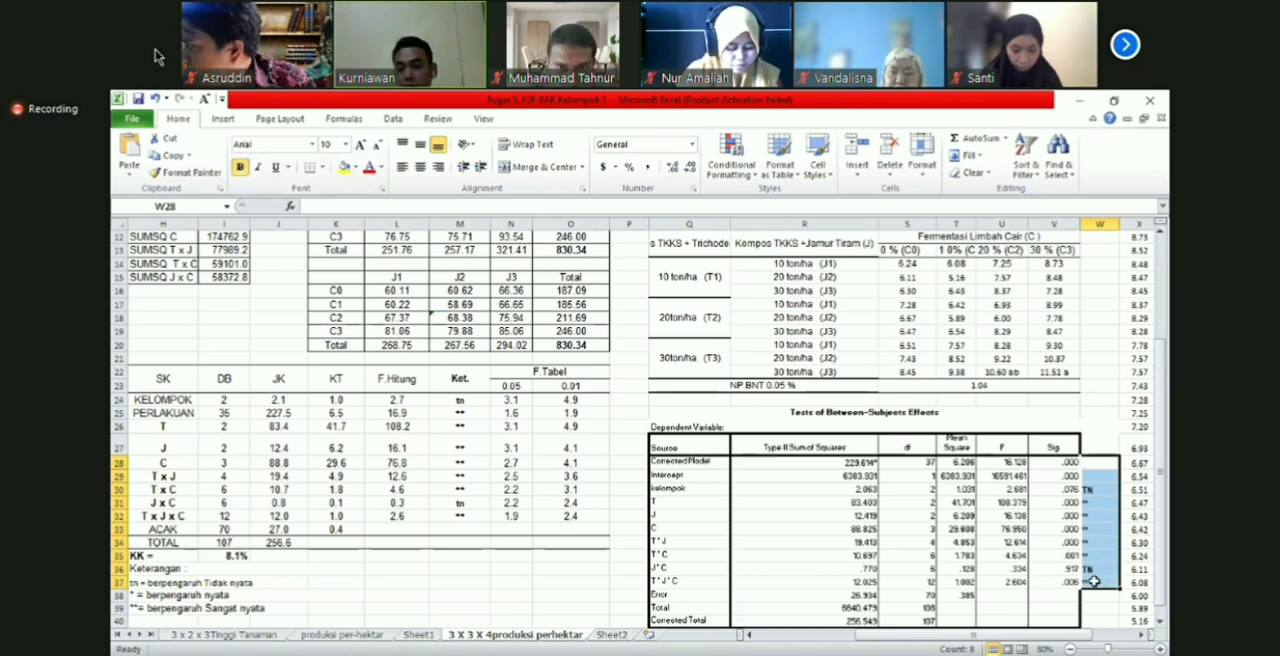
pyautogui.click(240, 168)
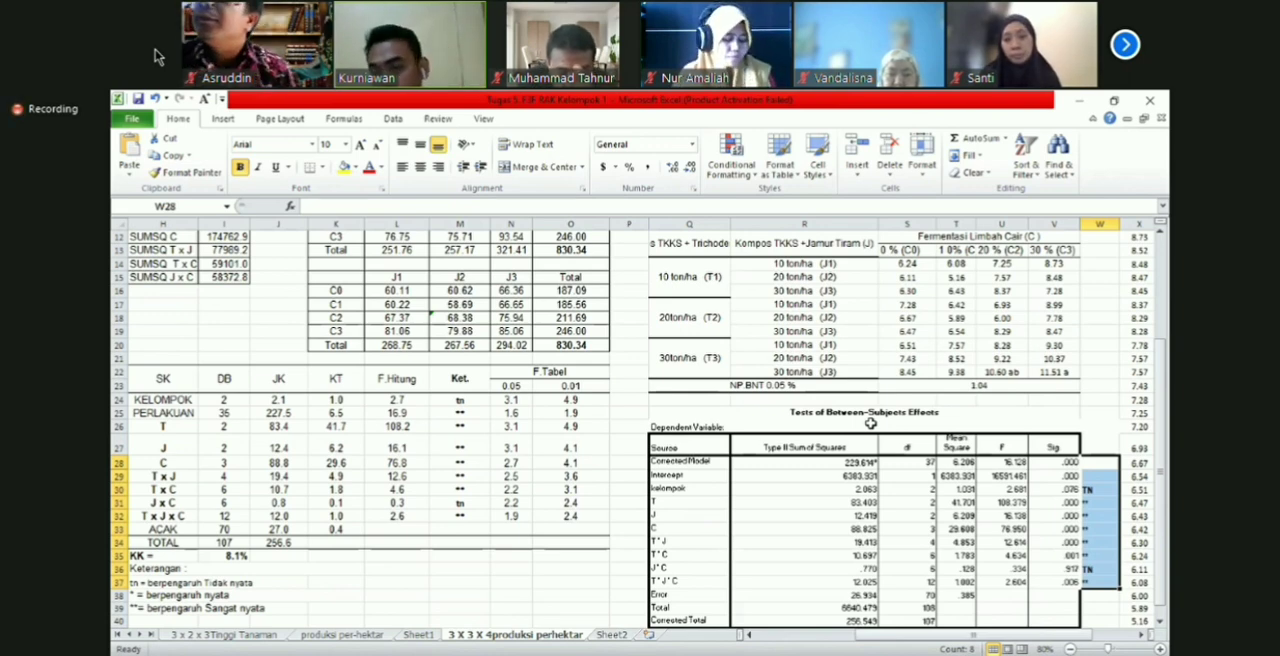
# Step: Compare factor T's row in the manual ANOVA table with its F value in the Between-Subjects table
pyautogui.click(955, 465)
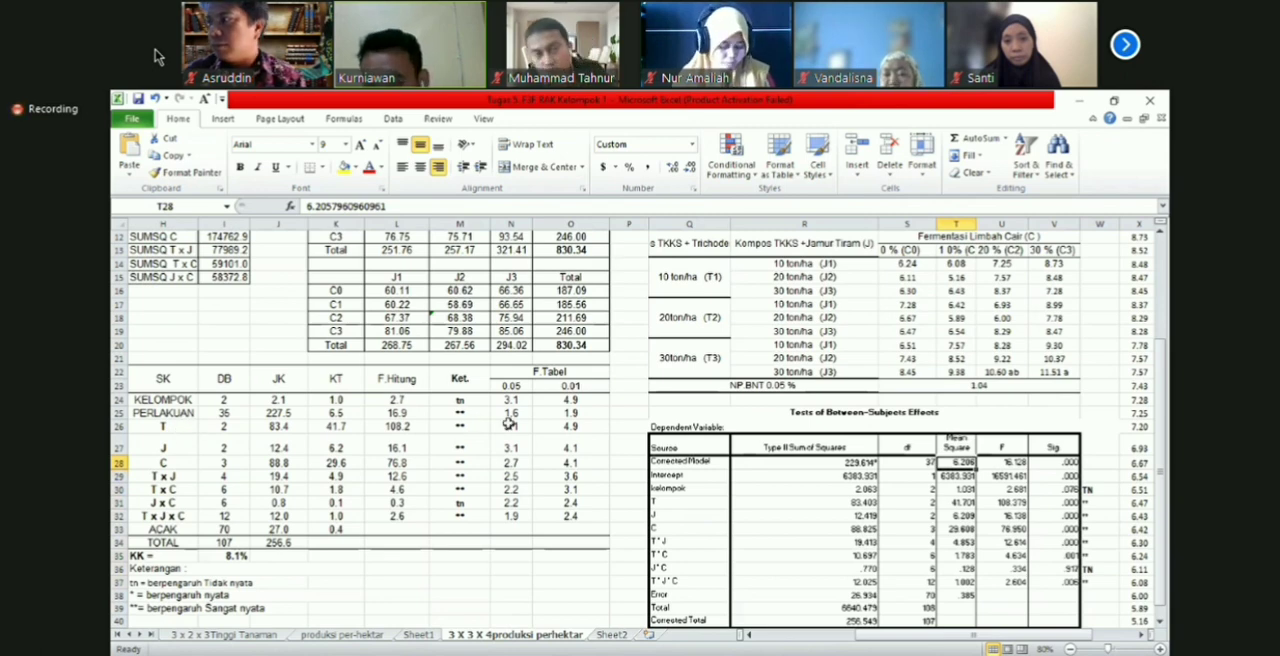
pyautogui.click(163, 427)
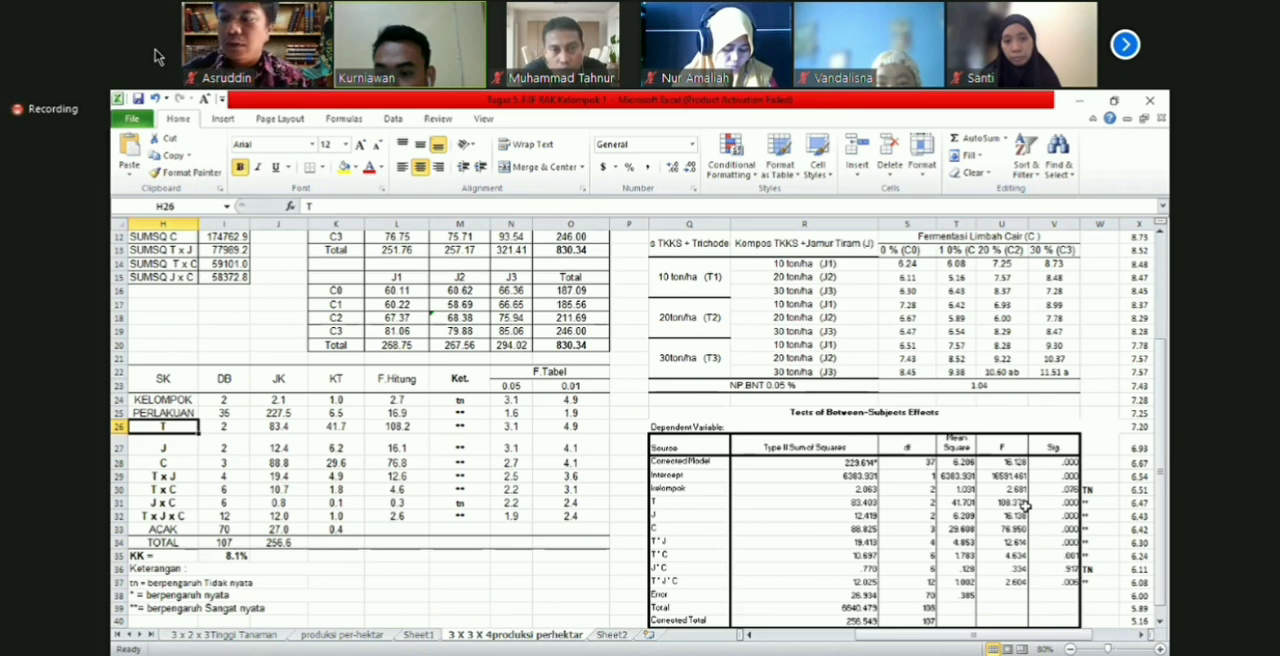
pyautogui.click(1017, 504)
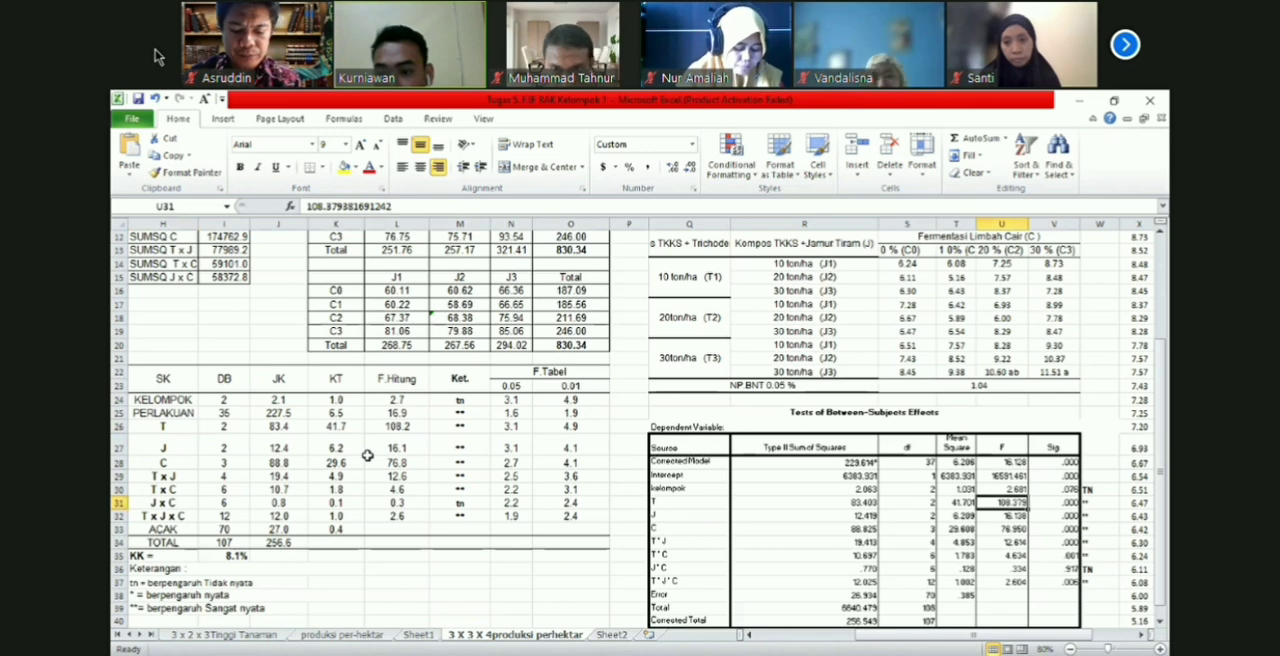